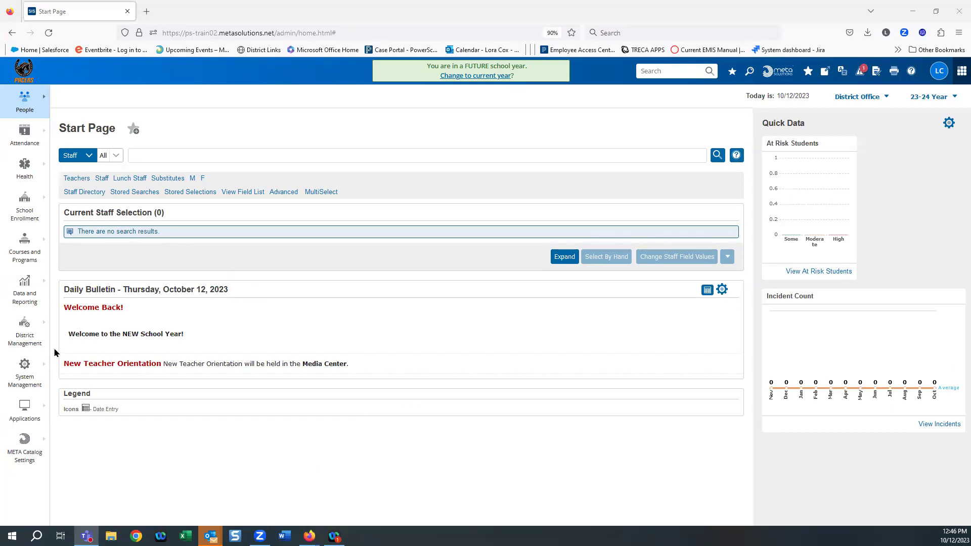
Step: Start Enroll New Student at district level and enter a one-letter last name to trigger the duplicate check
left_click(28, 214)
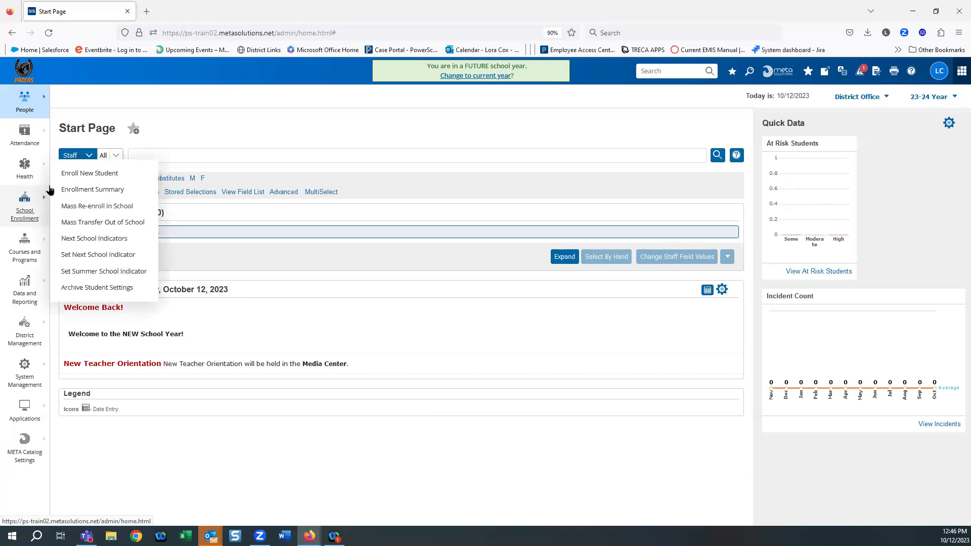
left_click(84, 174)
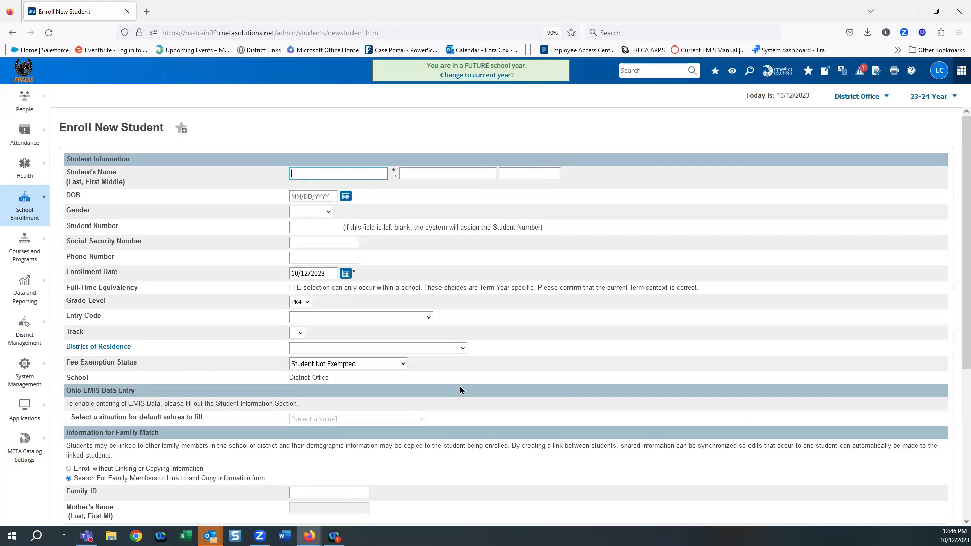
scroll(420, 369, "down", 3)
scroll(472, 373, "up", 3)
left_click(322, 171)
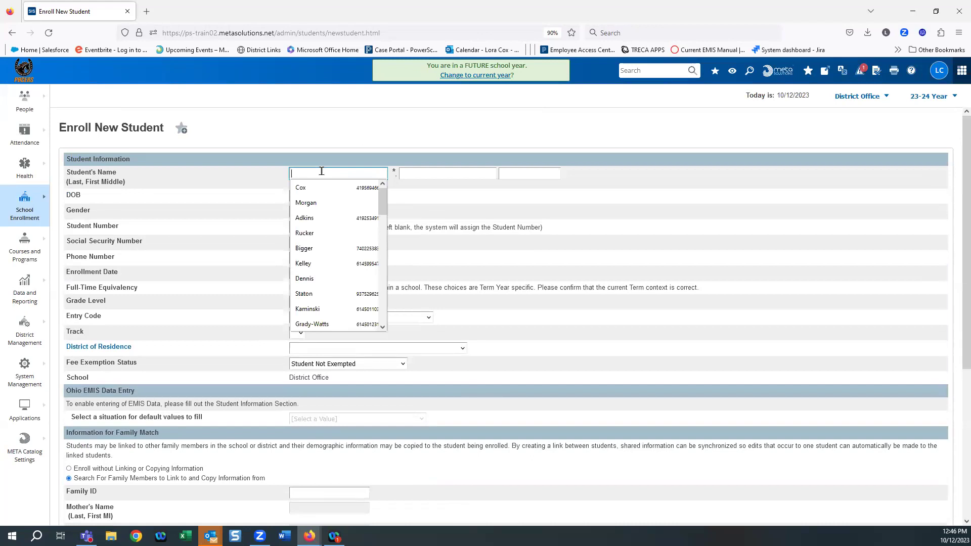
type("Last")
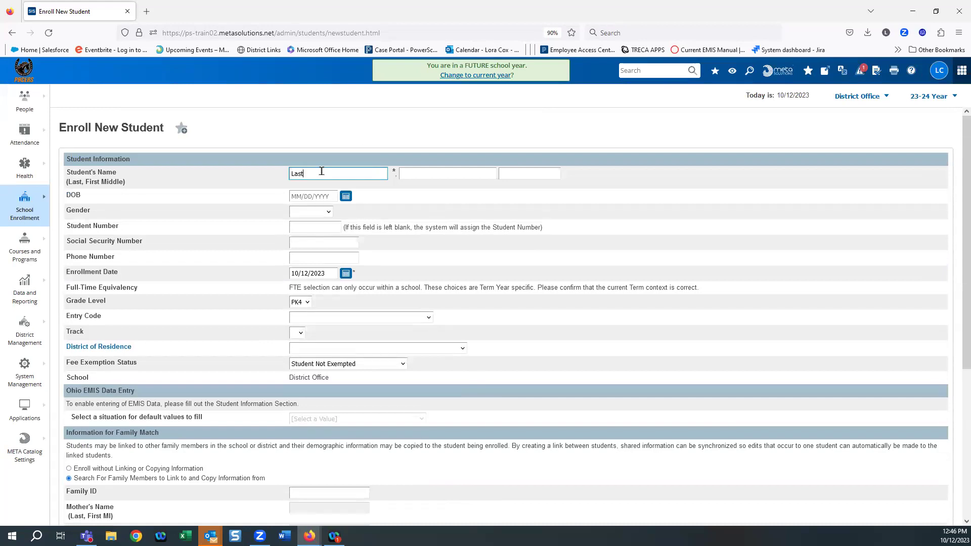
key("BackSpace")
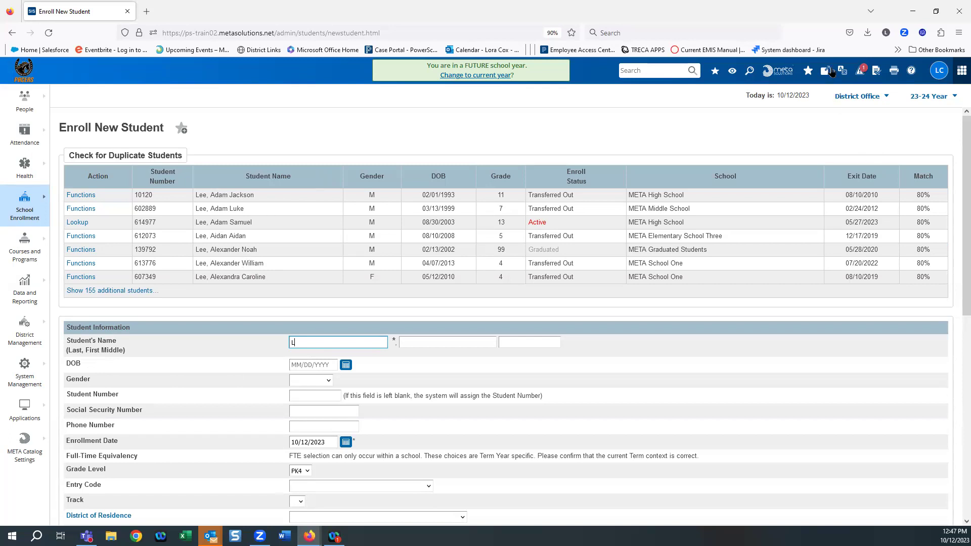
Step: Switch the school to META High School (MHS) and the term to 22-23
left_click(854, 96)
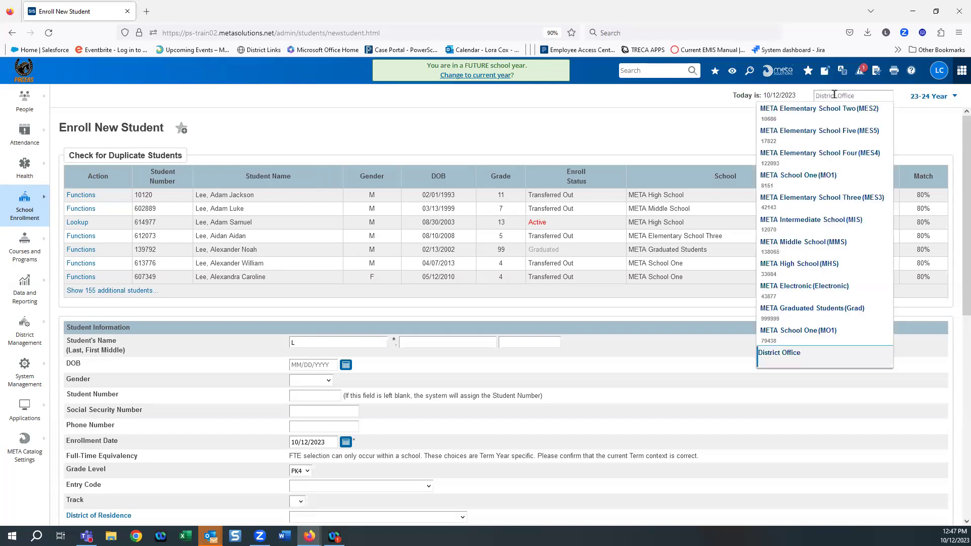
left_click(775, 265)
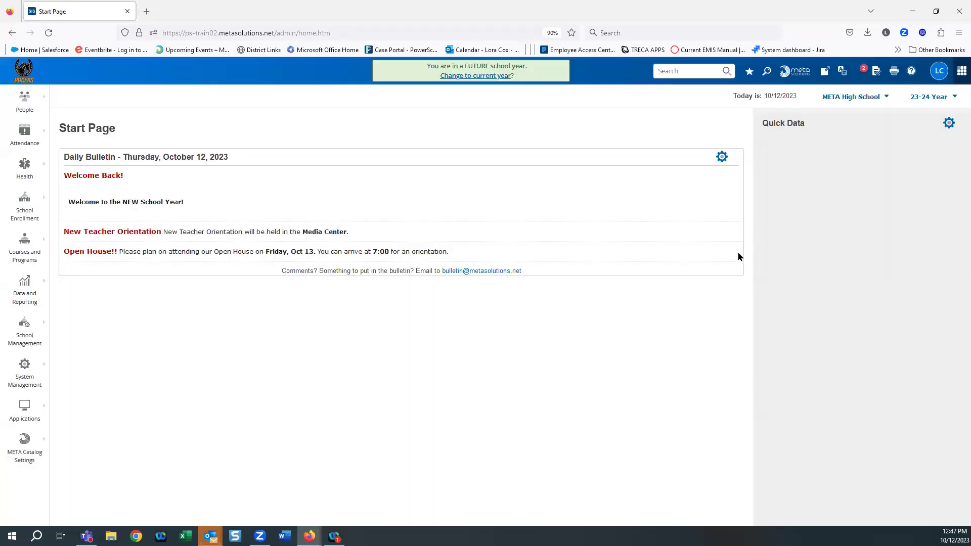
left_click(919, 98)
left_click(860, 244)
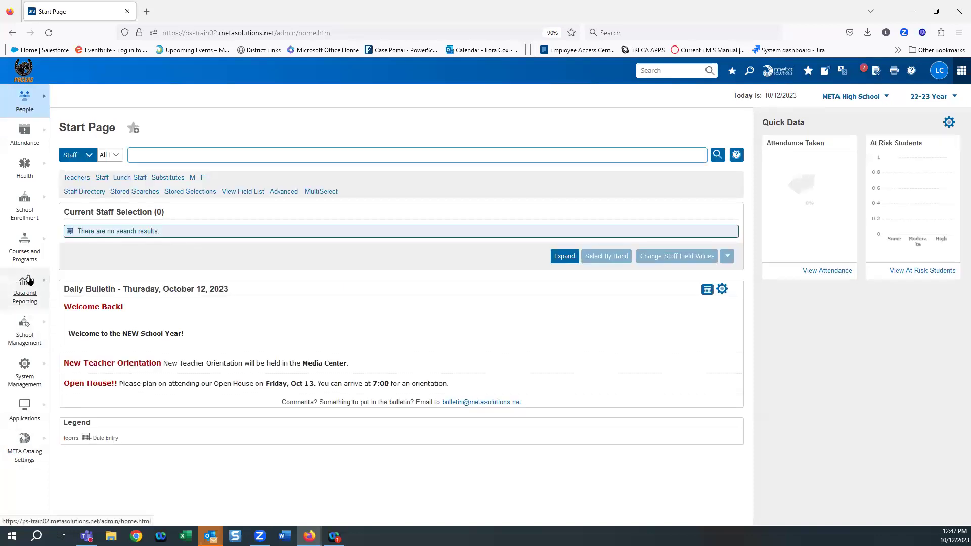
Step: Start Enroll New Student under META High School for the 22-23 year
left_click(20, 209)
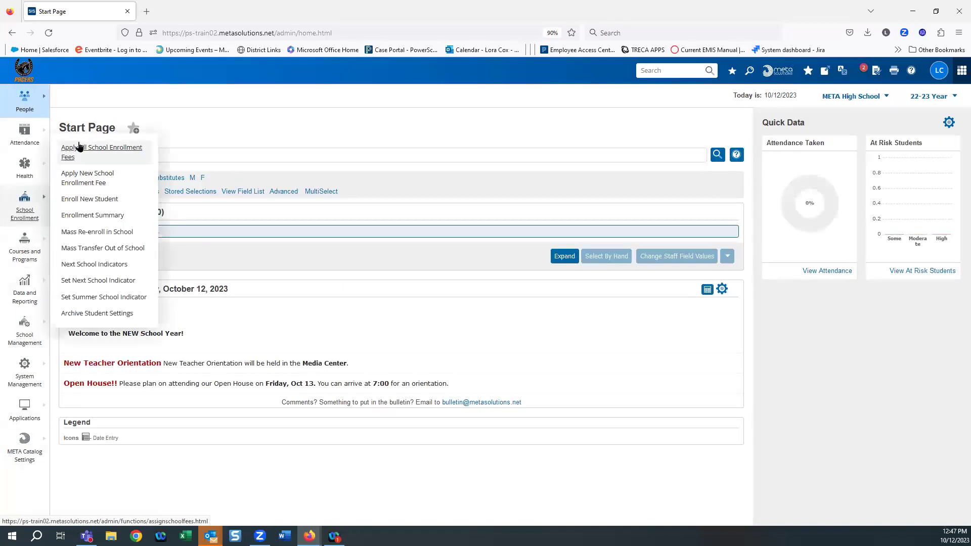
left_click(91, 199)
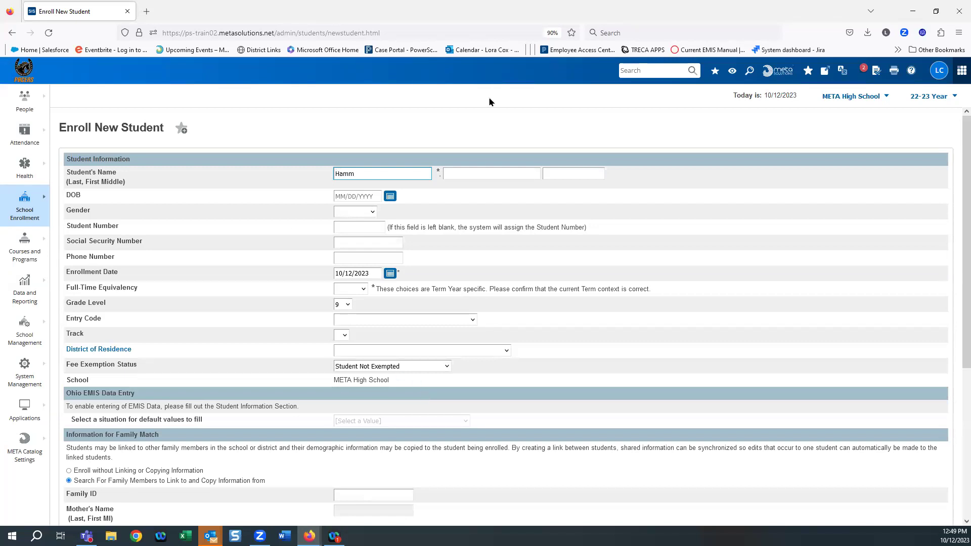
Step: Enter the student's first name and replace the middle name with an asterisk (*)
left_click(462, 175)
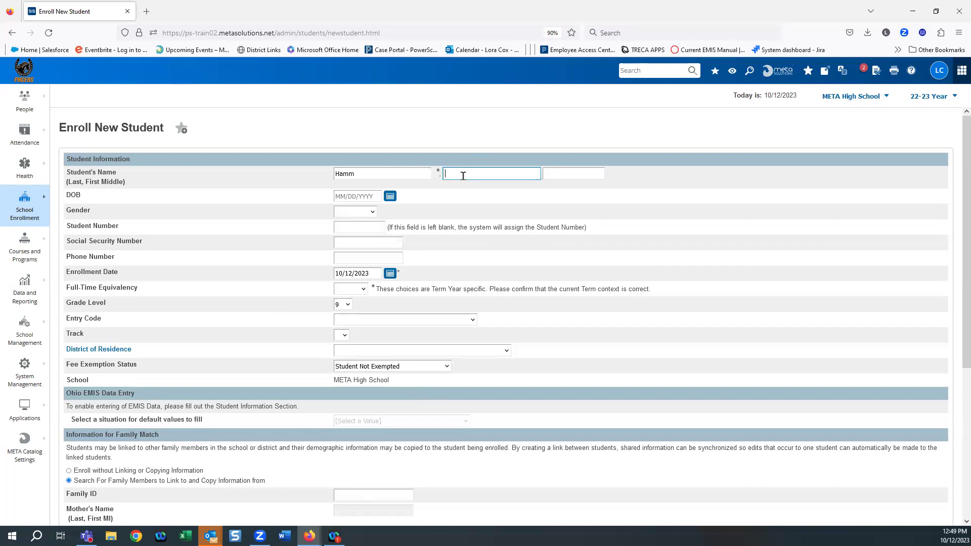
type("Sharon")
left_click(565, 175)
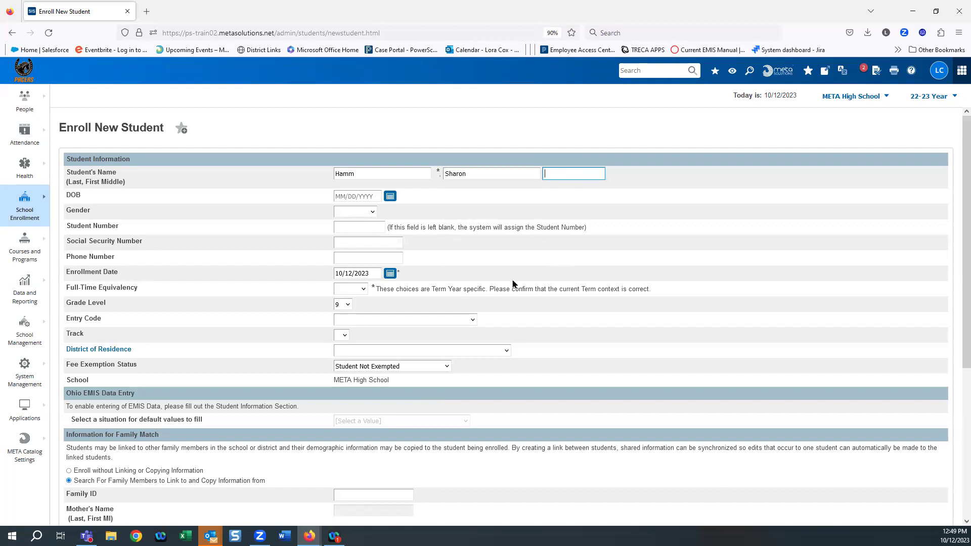
type("Marie")
left_click(391, 196)
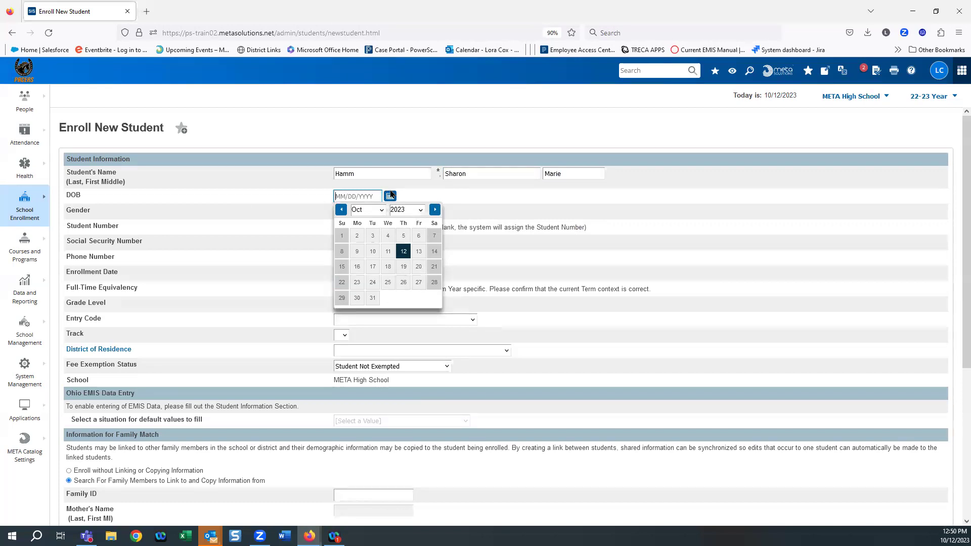
double_click(561, 173)
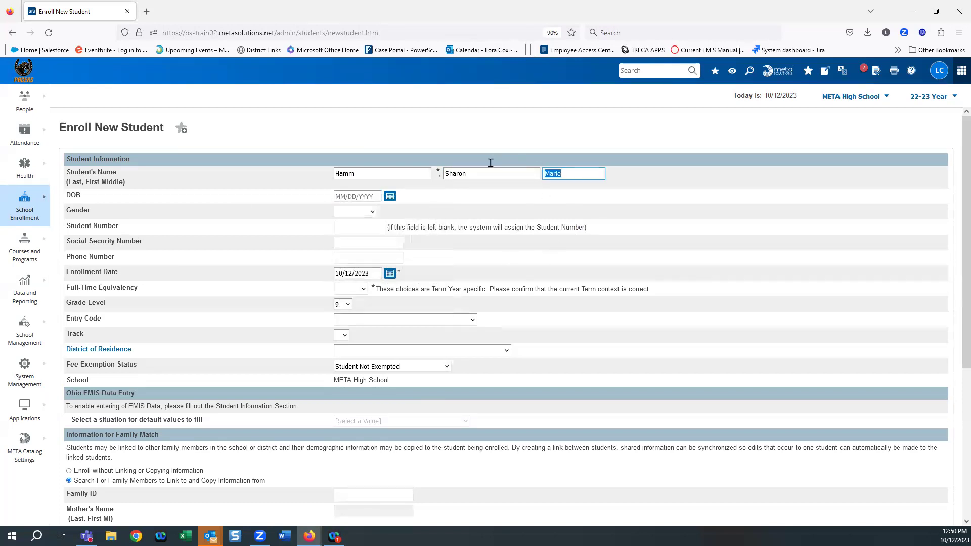
key("BackSpace")
type("*")
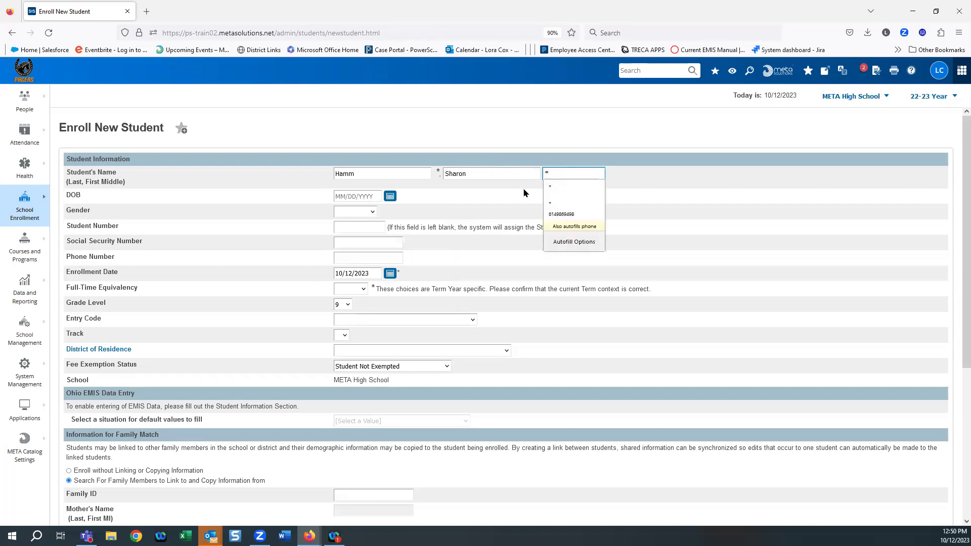
left_click(526, 193)
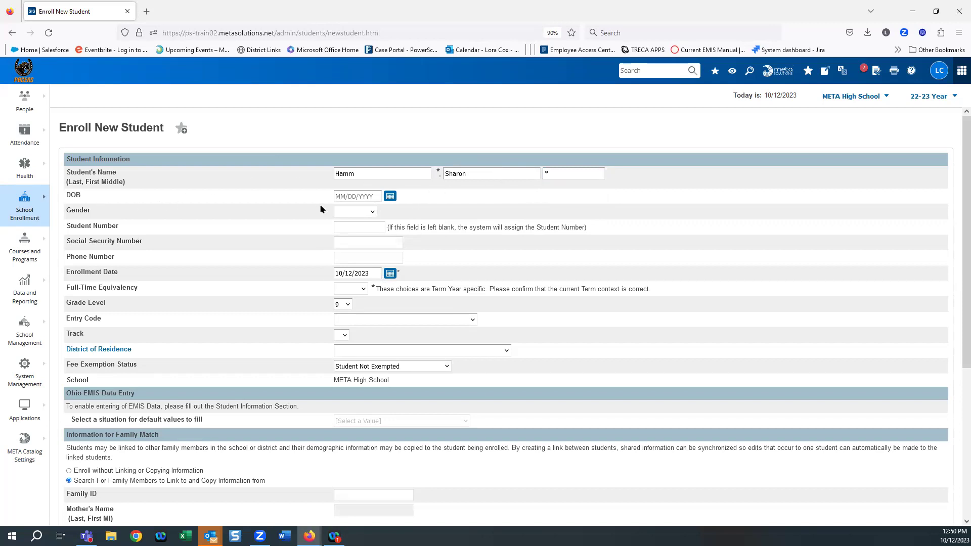
Step: Set the date of birth to day 2 (calendar year 2007) and gender to Female (F)
left_click(390, 197)
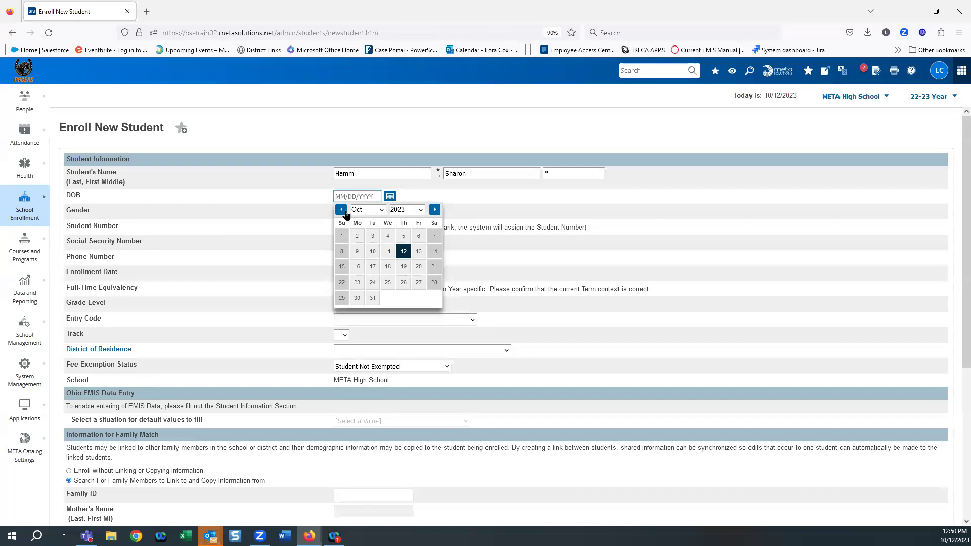
left_click(357, 237)
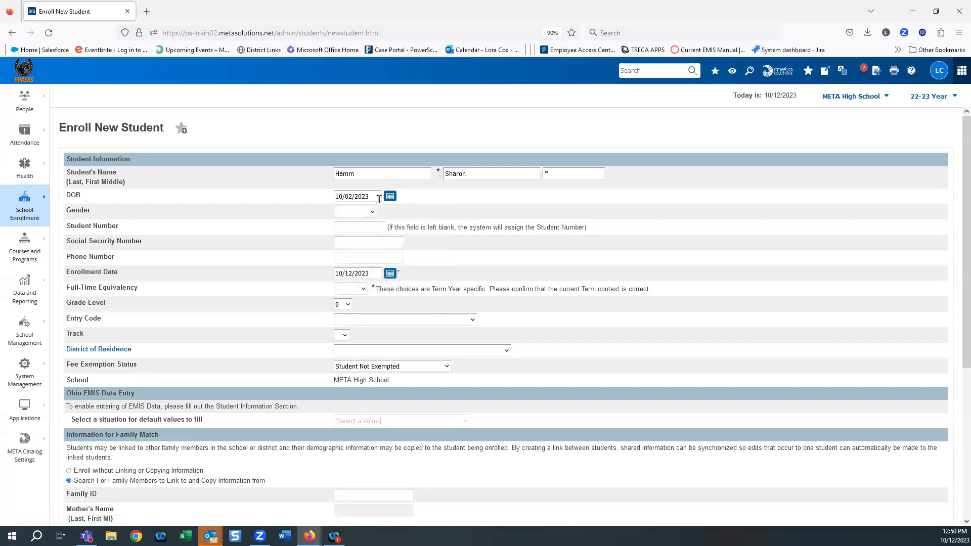
left_click(391, 196)
left_click(408, 209)
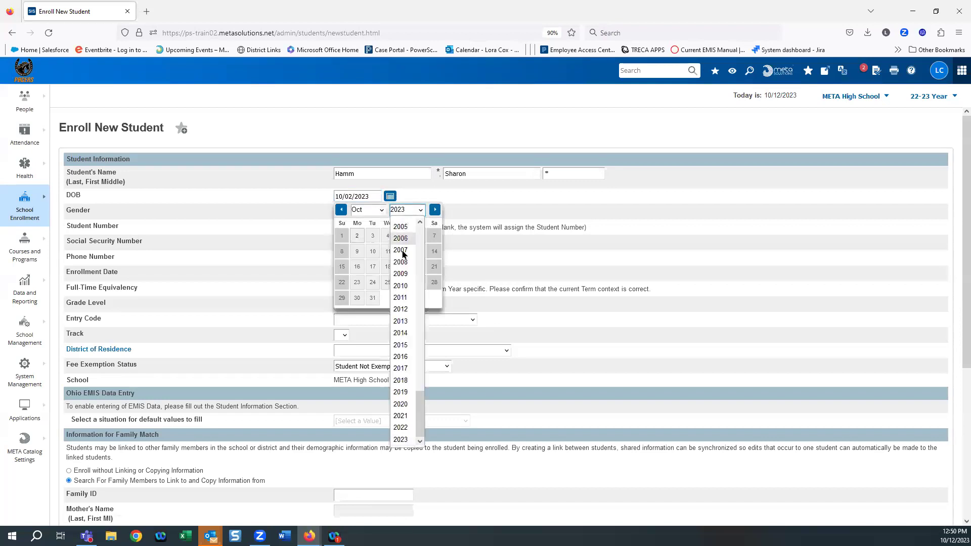
left_click(400, 251)
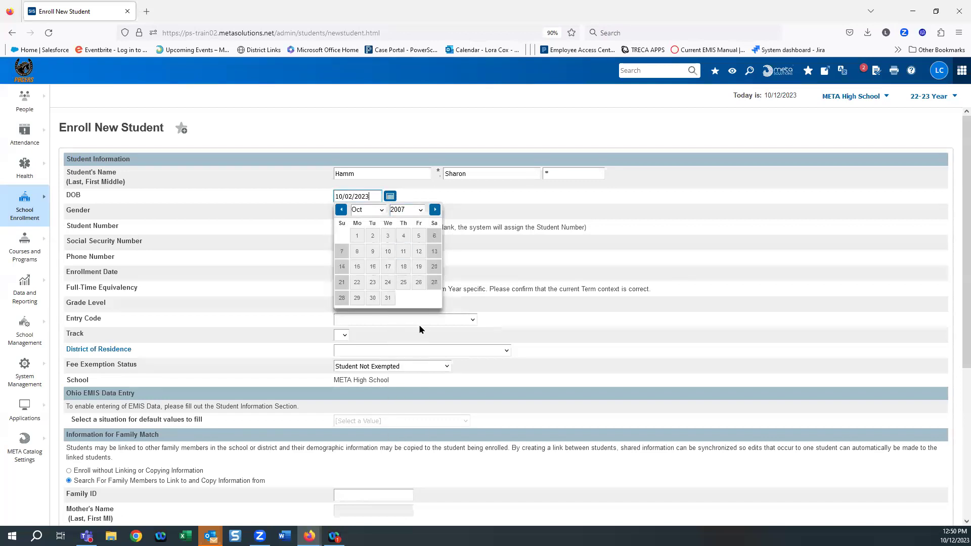
left_click(224, 226)
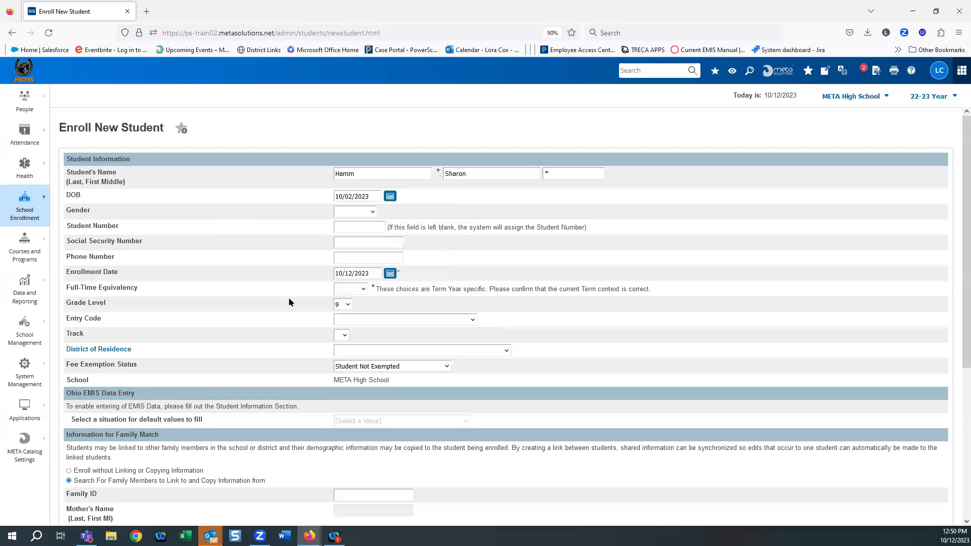
left_click(371, 213)
left_click(357, 238)
Step: Enter the phone number, enrollment date 10/11/2023, Full Day FTE and grade level 10
left_click(354, 257)
left_click(242, 350)
left_click(390, 273)
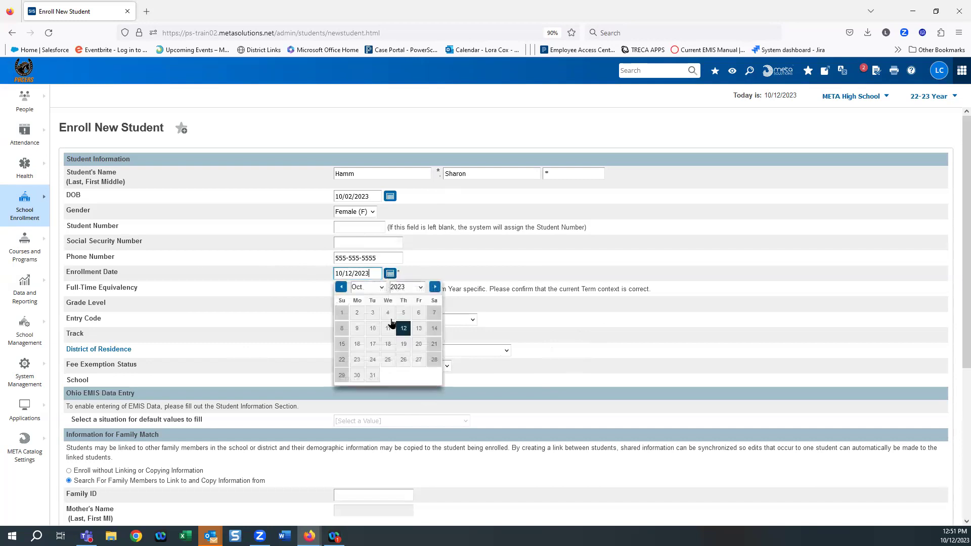
left_click(388, 328)
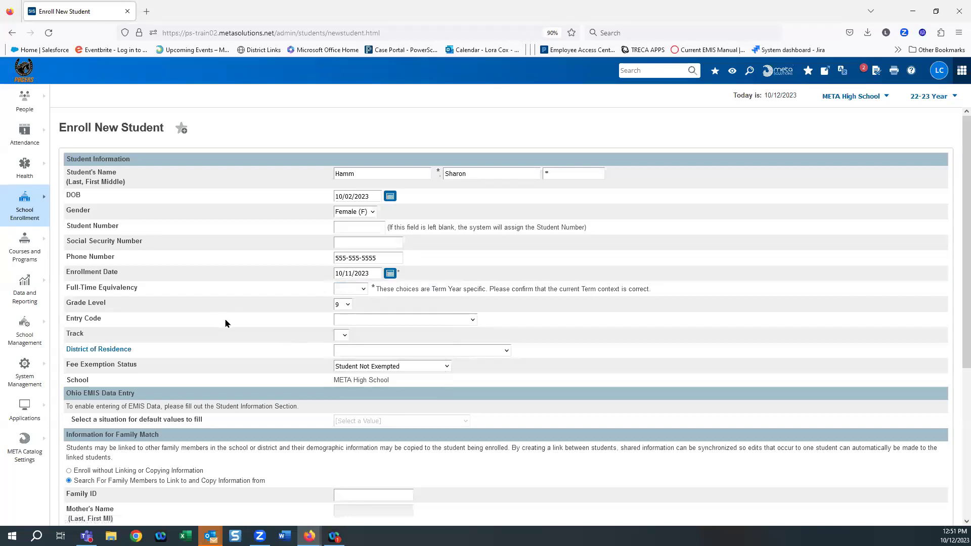
left_click(363, 290)
left_click(348, 305)
left_click(341, 331)
left_click(402, 319)
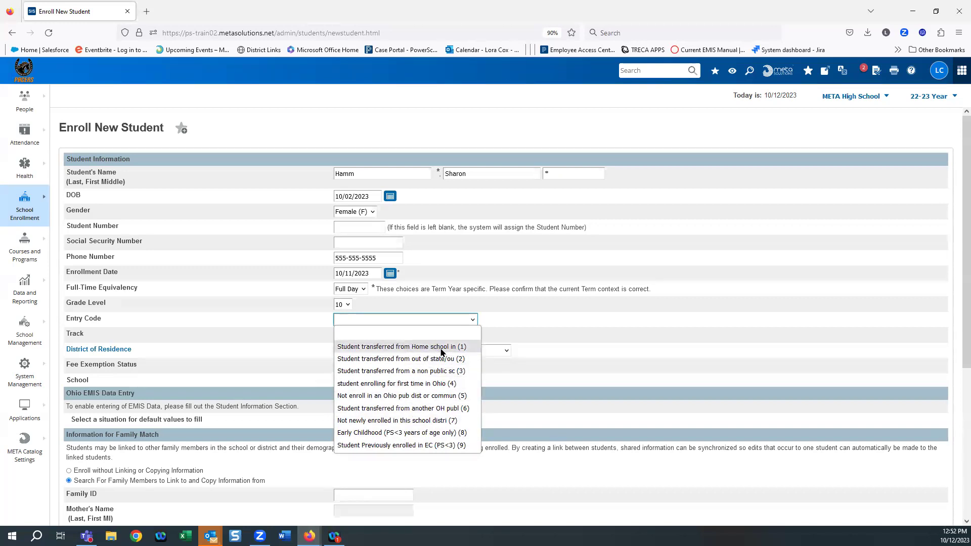
Step: Set Entry Code to 'Student transferred from another OH publ (6)' and Track to A
left_click(444, 408)
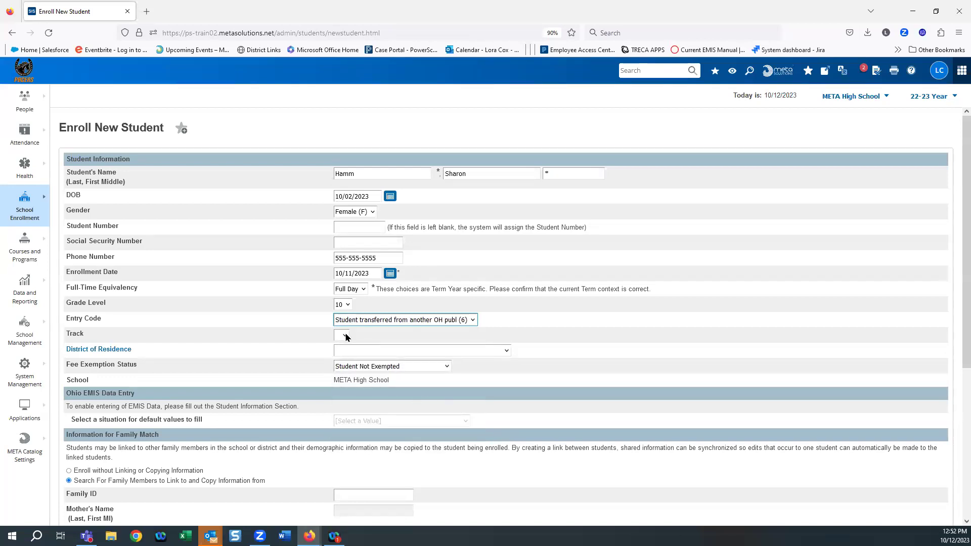
left_click(345, 336)
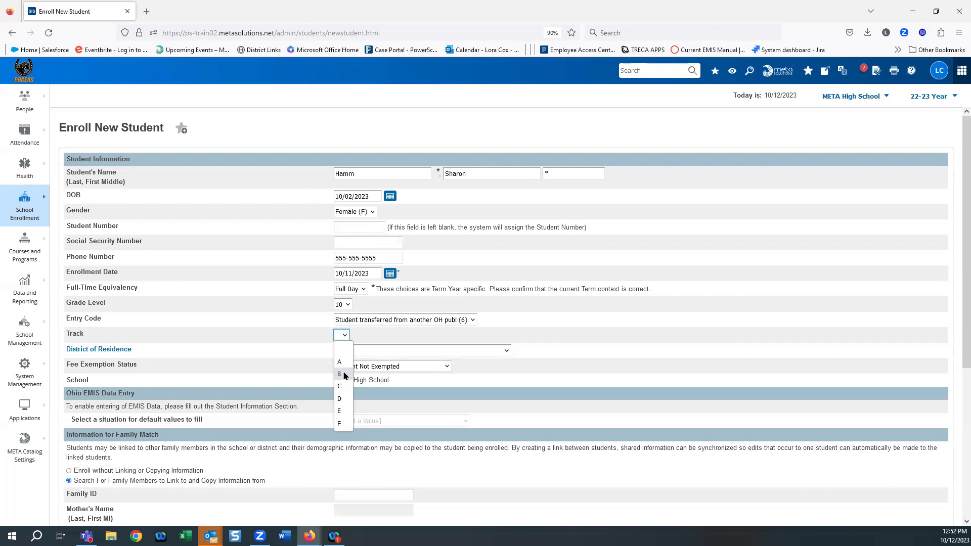
left_click(339, 363)
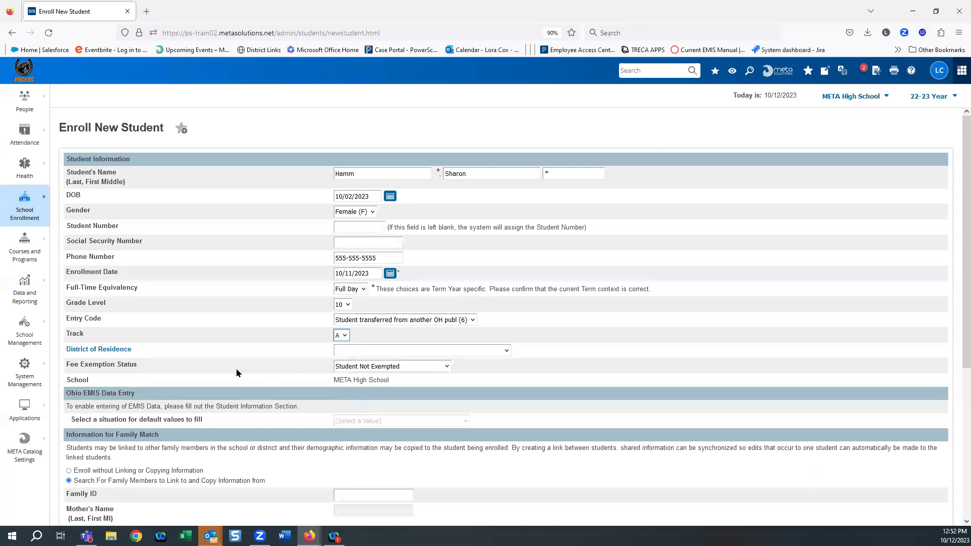
Step: Check the District of Residence choices, then go to the Districts of Residence lookup page
left_click(404, 353)
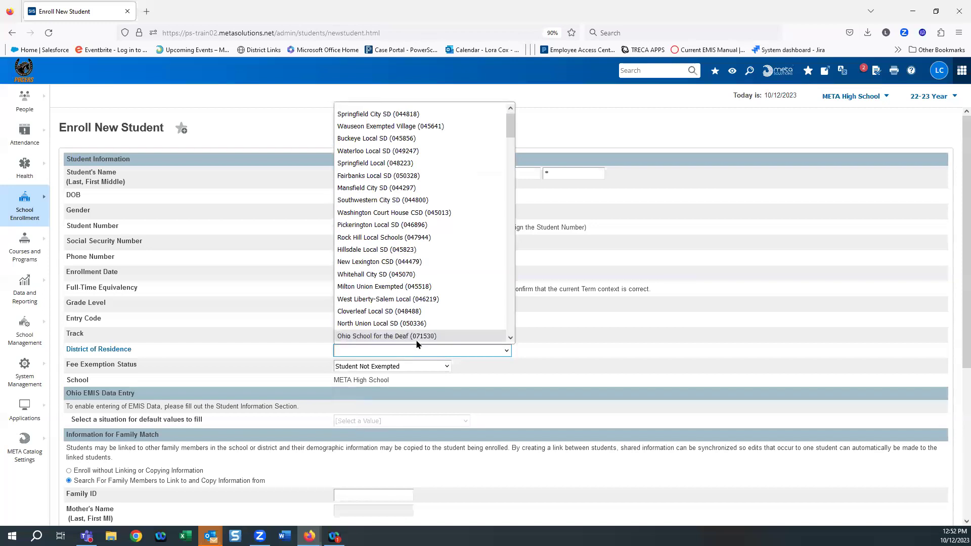
left_click(242, 349)
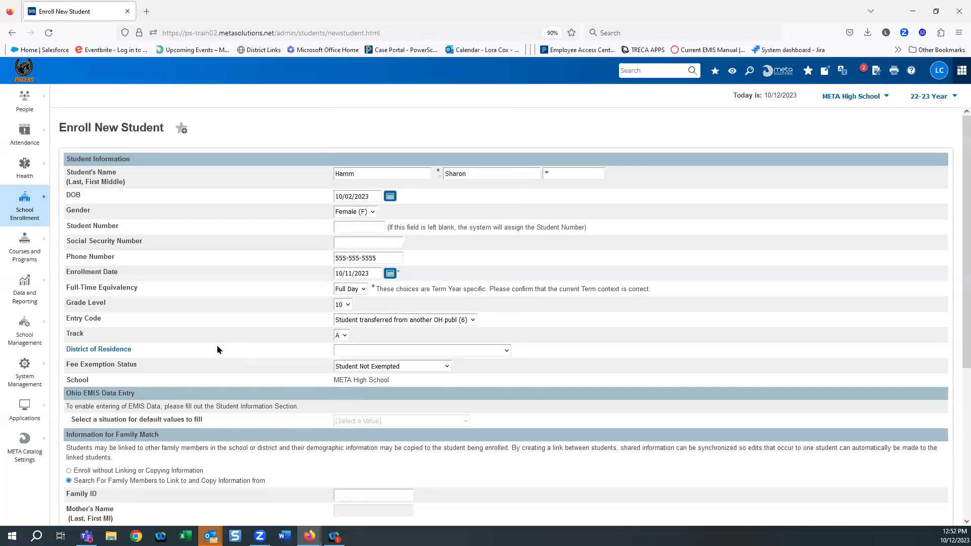
left_click(95, 351)
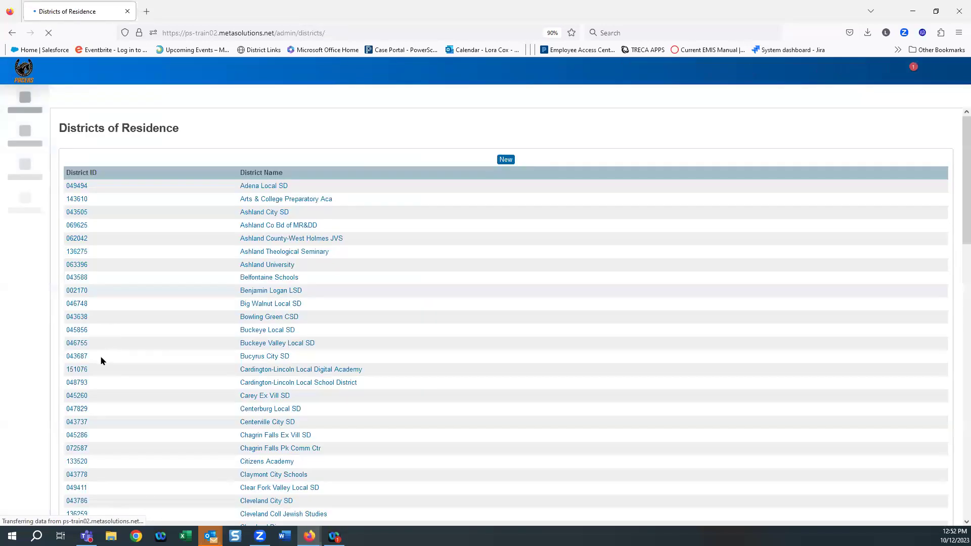
Step: Open the Claymont City Schools record, District ID 043778, from the list
scroll(329, 324, "down", 1)
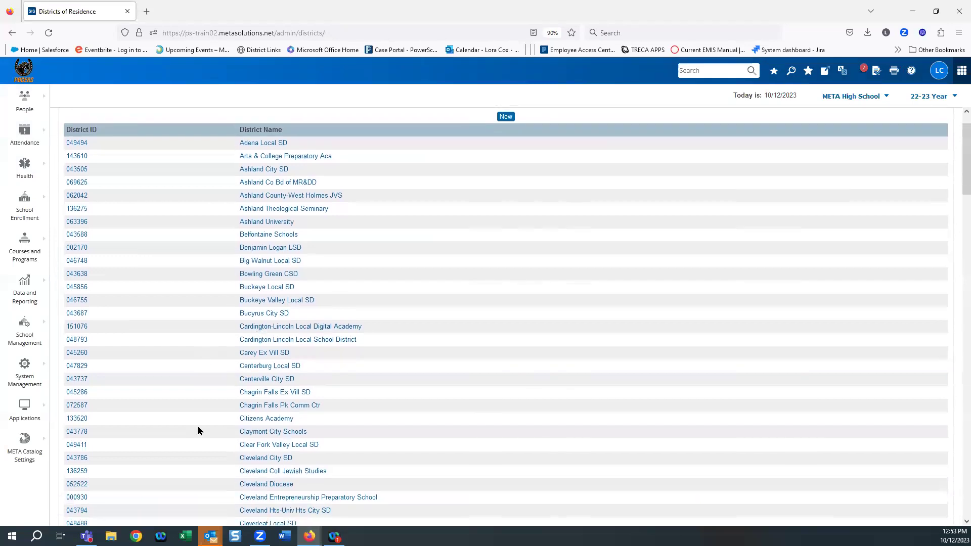
left_click(264, 433)
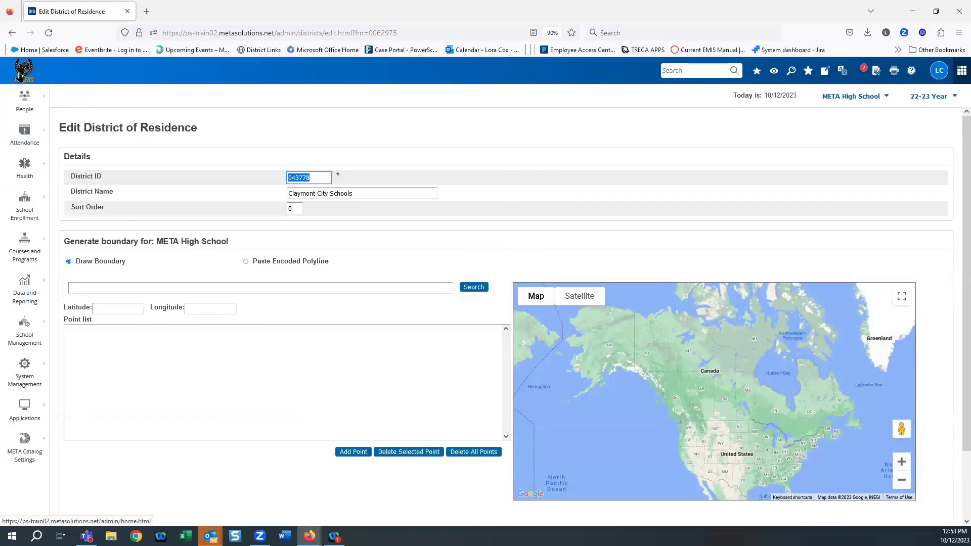
Step: Start a fresh, blank Enroll New Student form from the School Enrollment menu
left_click(26, 329)
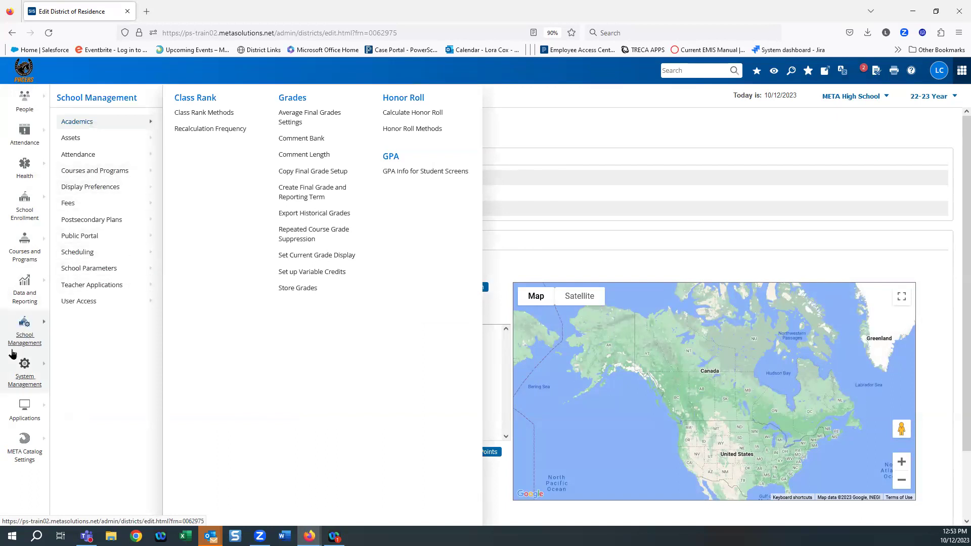
left_click(16, 216)
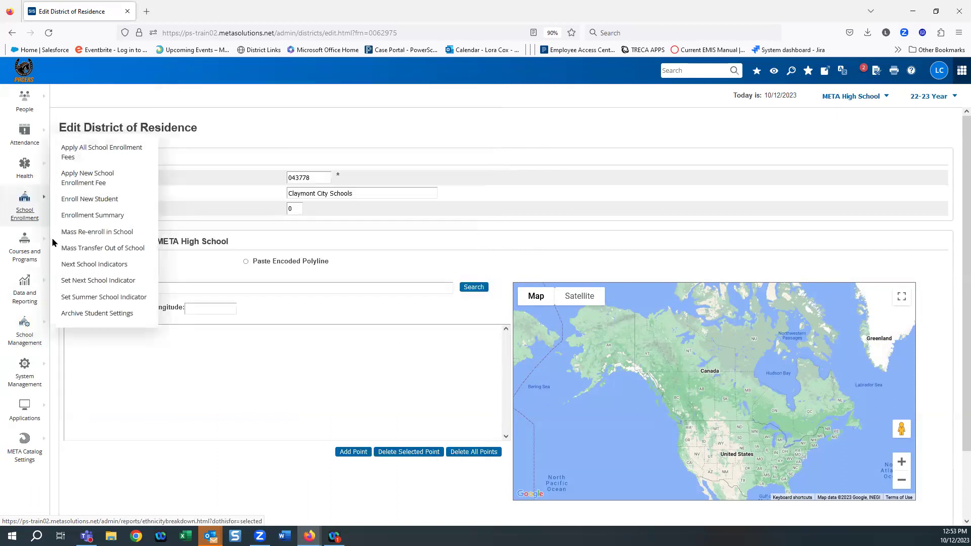
left_click(66, 202)
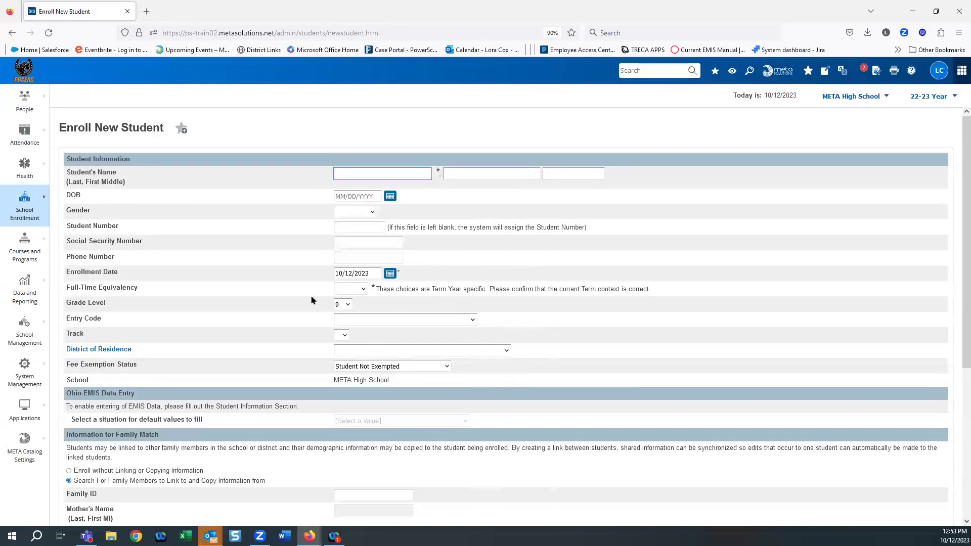
Step: Choose Buckeye Local SD (045856) as the District of Residence
left_click(368, 352)
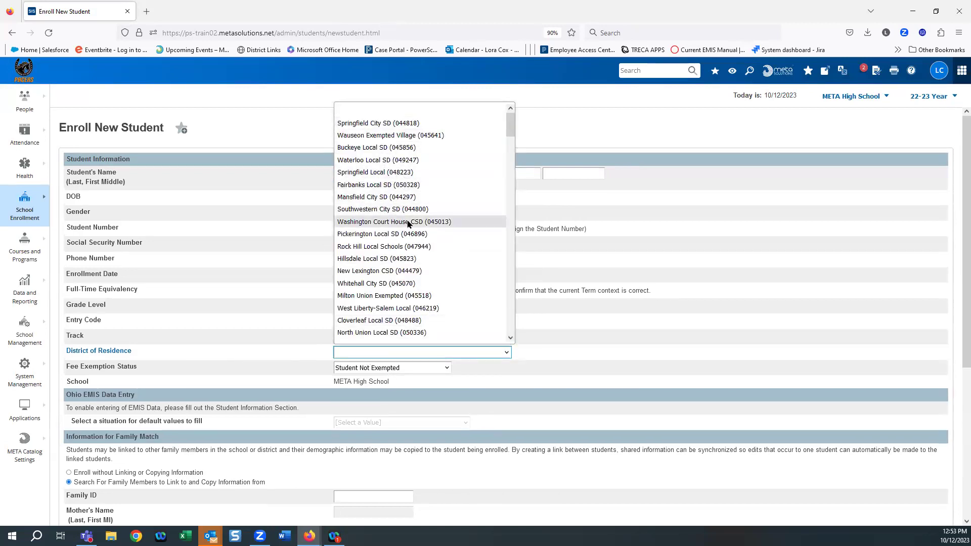
left_click(375, 148)
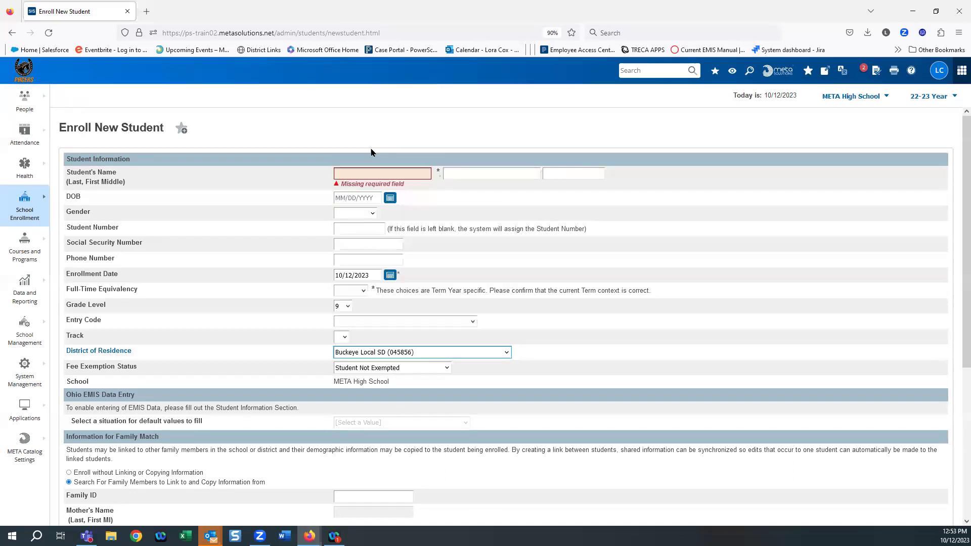
Step: Enter the student's last, first and middle names, capitalising the last name
left_click(365, 170)
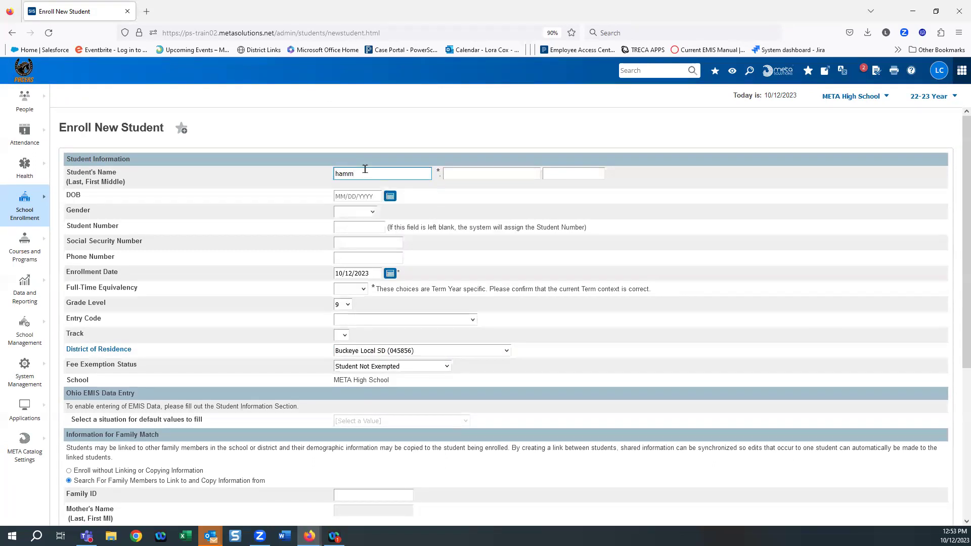
key("Tab")
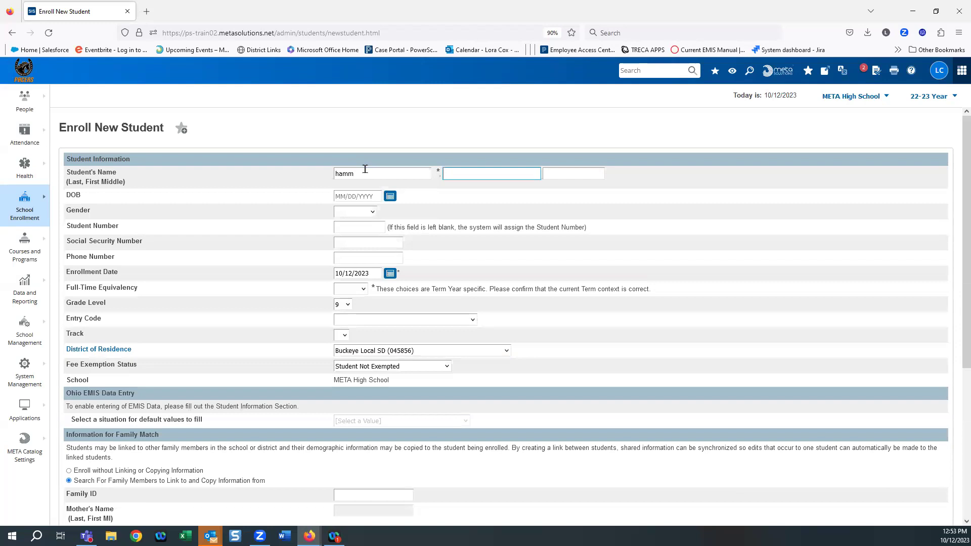
left_click(338, 171)
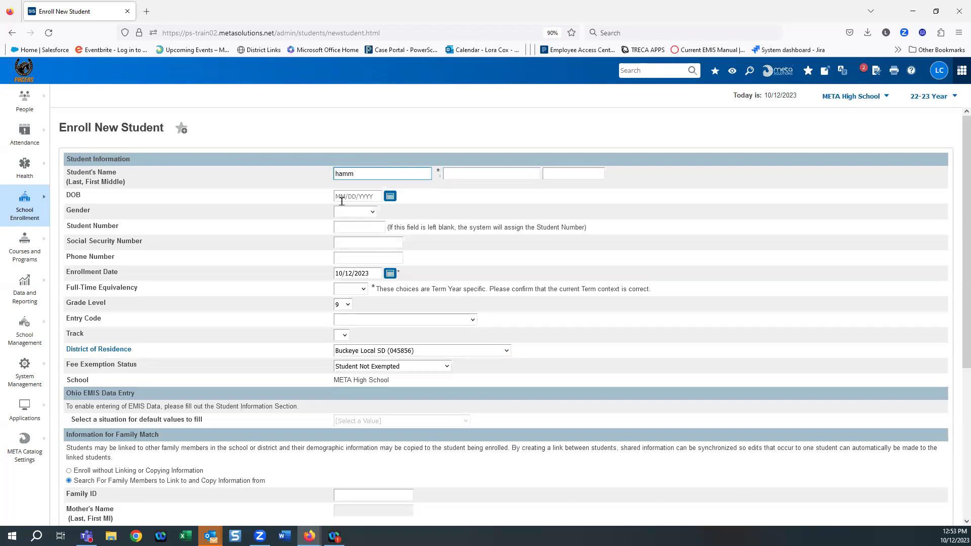
type("H")
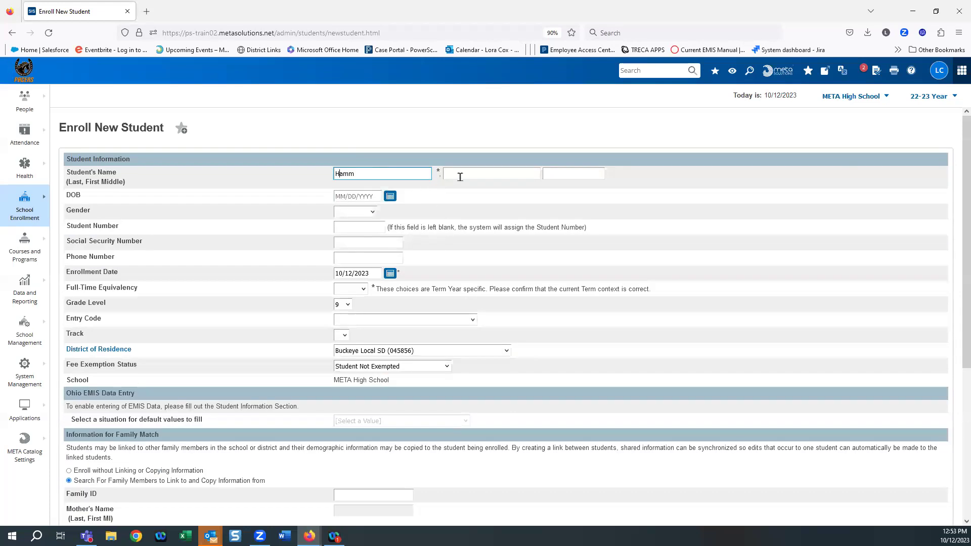
left_click(471, 175)
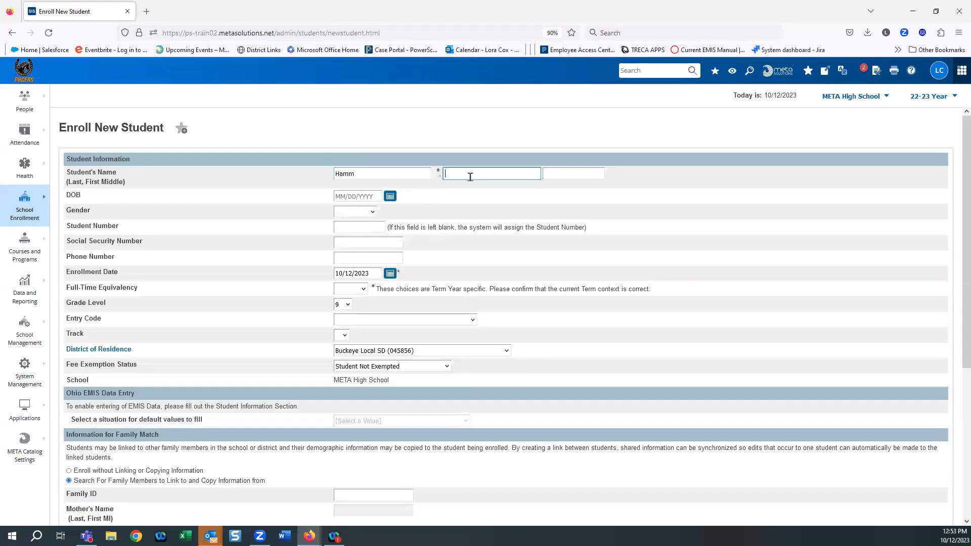
key("Tab")
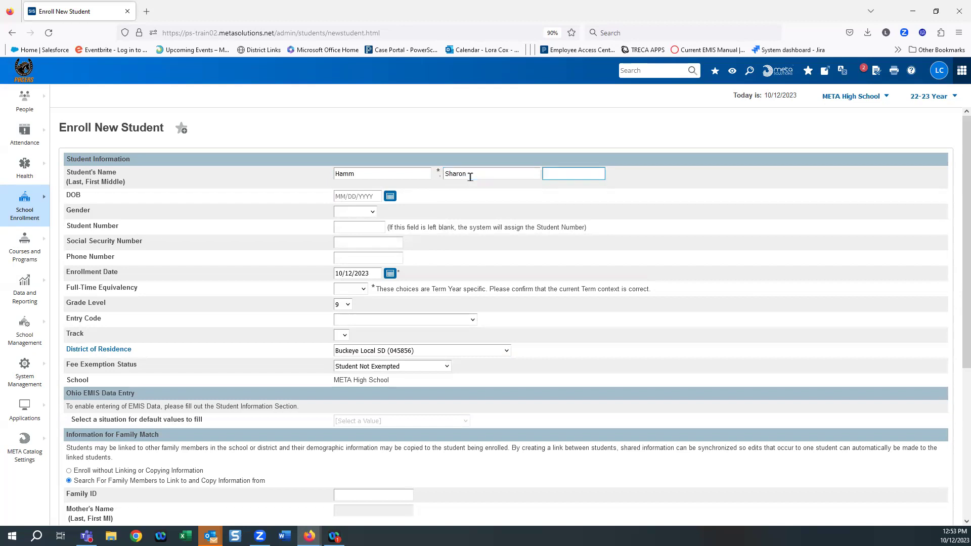
type("*")
Step: Set the birth date to 10/03/2005 and the gender to Female (F)
left_click(358, 196)
left_click(358, 236)
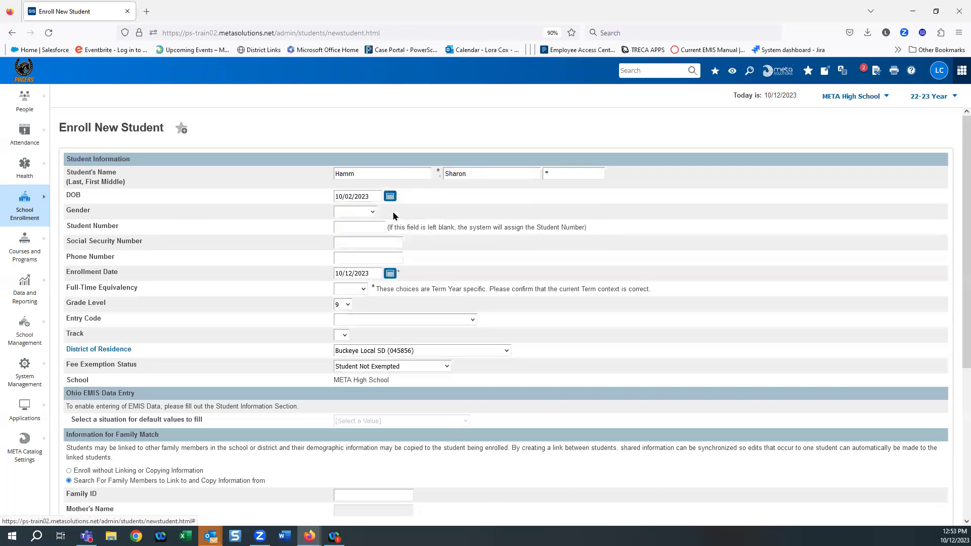
left_click(390, 196)
left_click(407, 209)
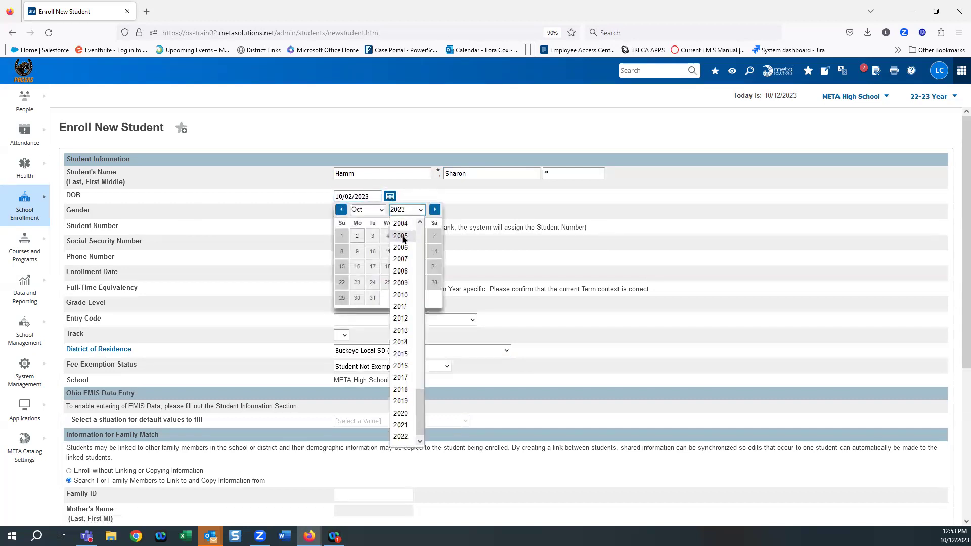
left_click(402, 223)
left_click(357, 251)
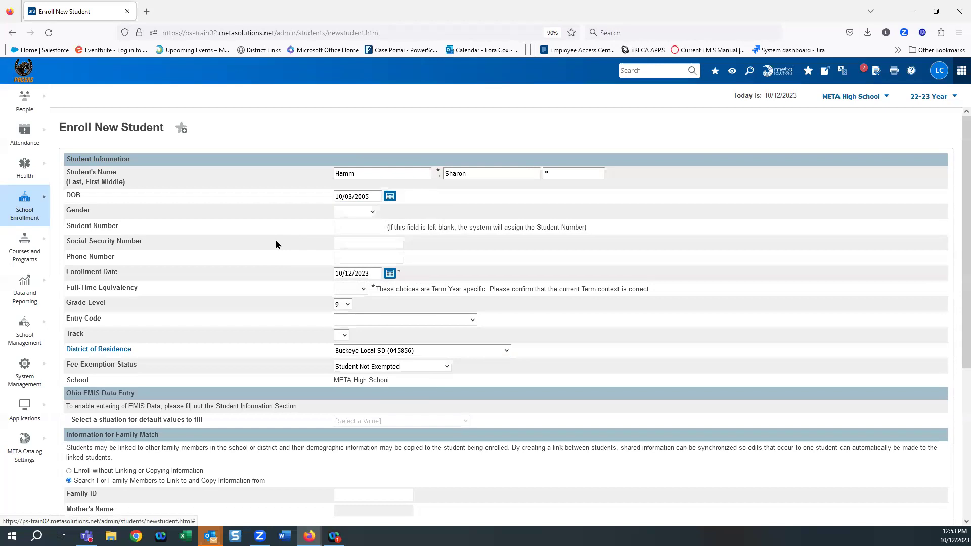
left_click(352, 215)
left_click(355, 238)
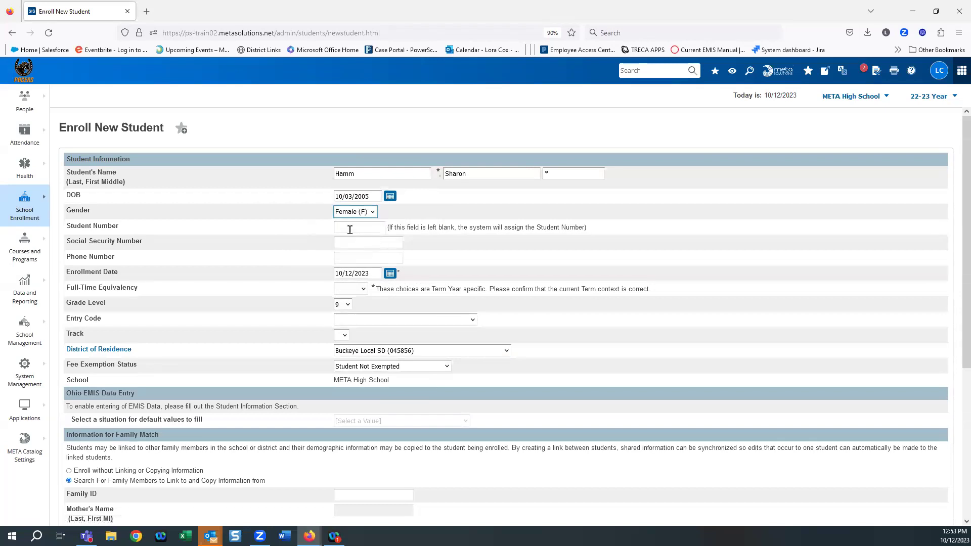
Step: Enter the student's phone number
left_click(342, 258)
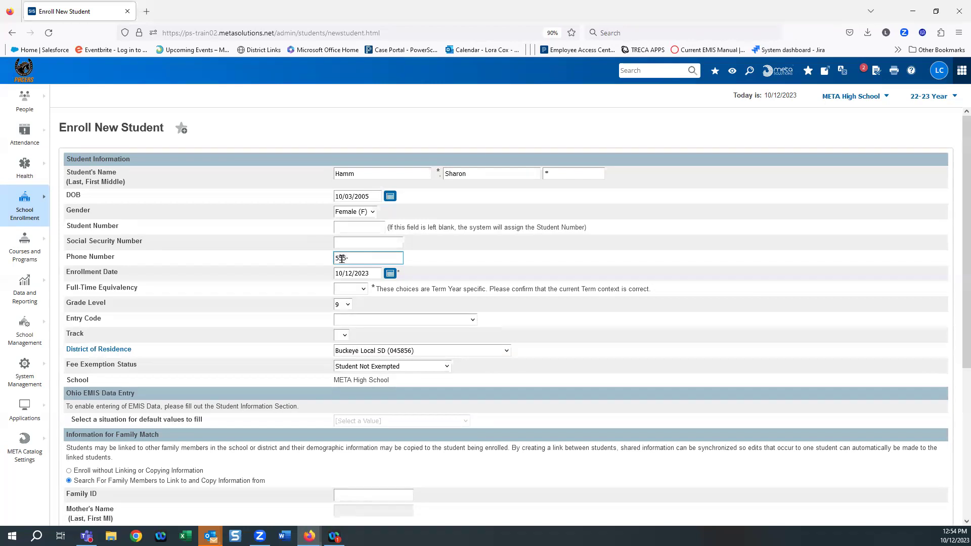
type("555-555-55555")
left_click(233, 301)
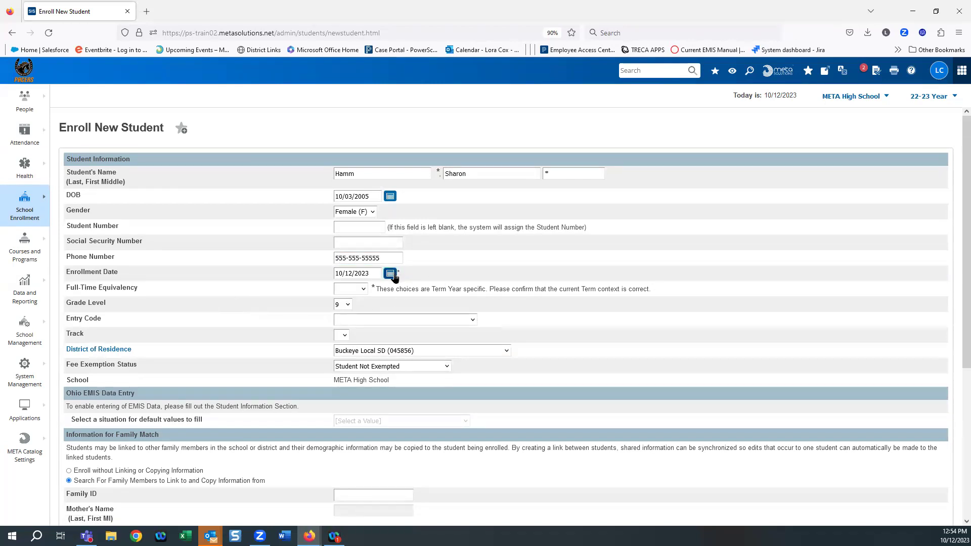
left_click(392, 275)
Step: Set enrollment date 10/11/2023, FTE Full Day, and the Ohio public-school transfer entry code
left_click(383, 327)
left_click(353, 292)
left_click(352, 318)
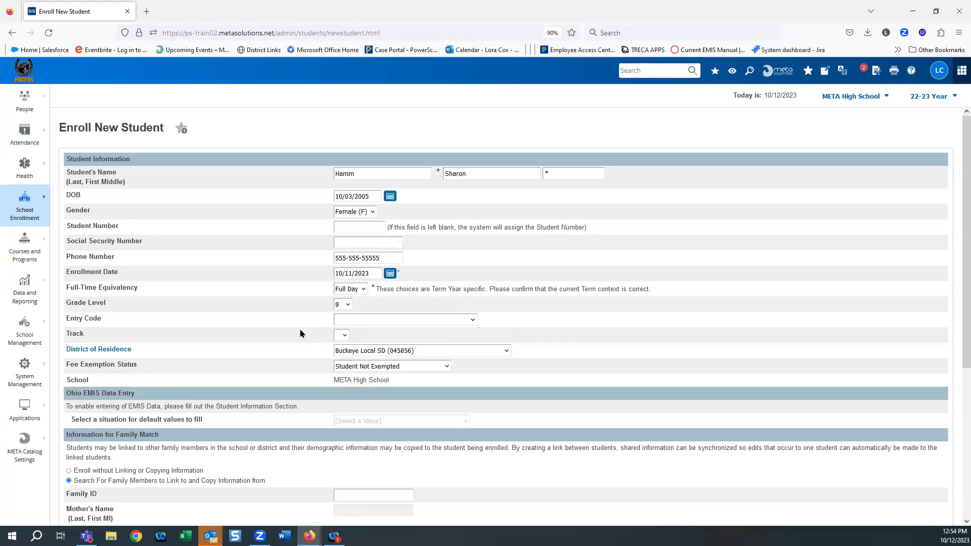
left_click(350, 323)
left_click(462, 405)
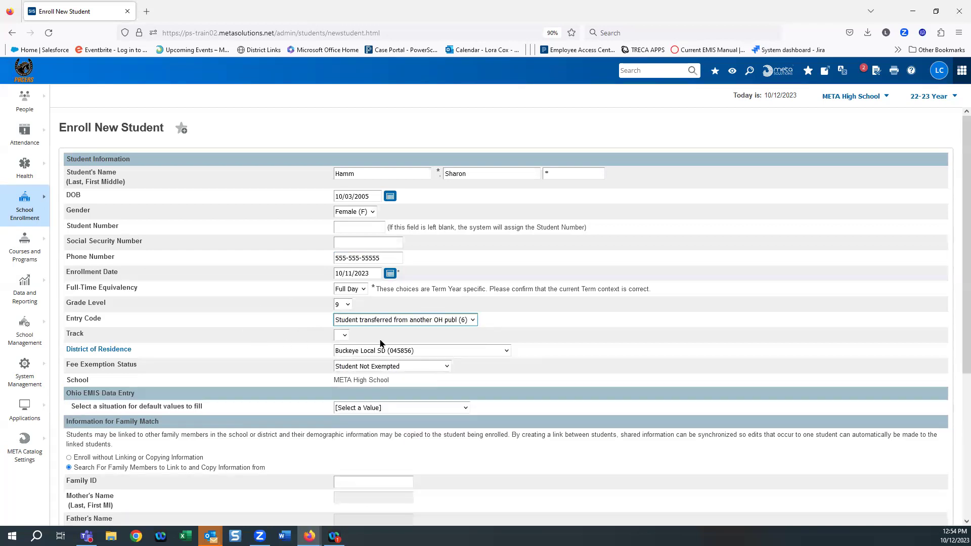
Step: Set the track to A and exempt the student from all fees
left_click(340, 336)
left_click(344, 352)
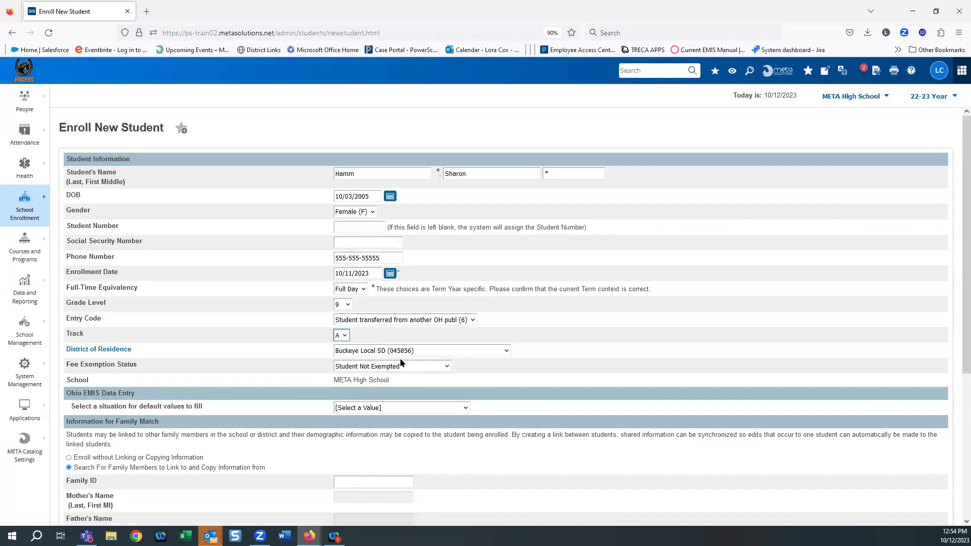
left_click(421, 367)
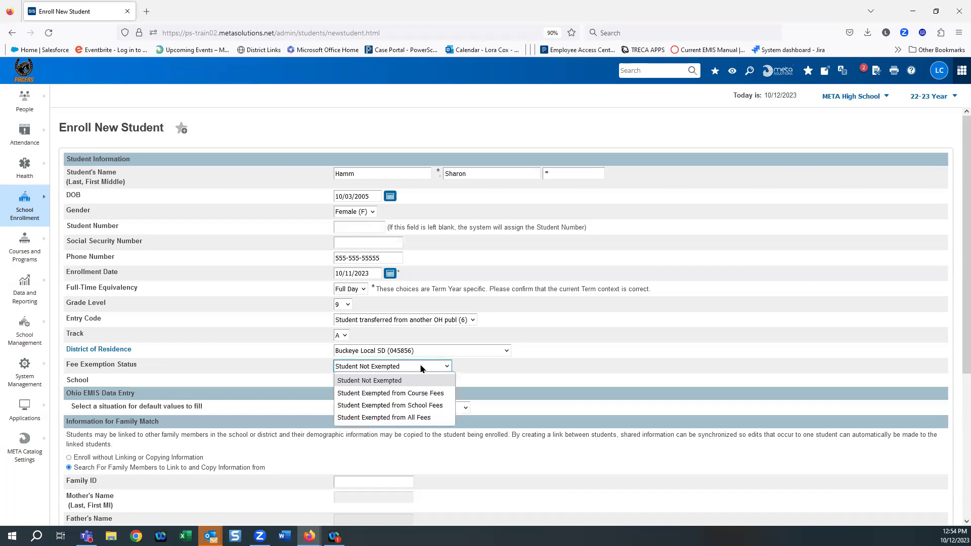
left_click(389, 418)
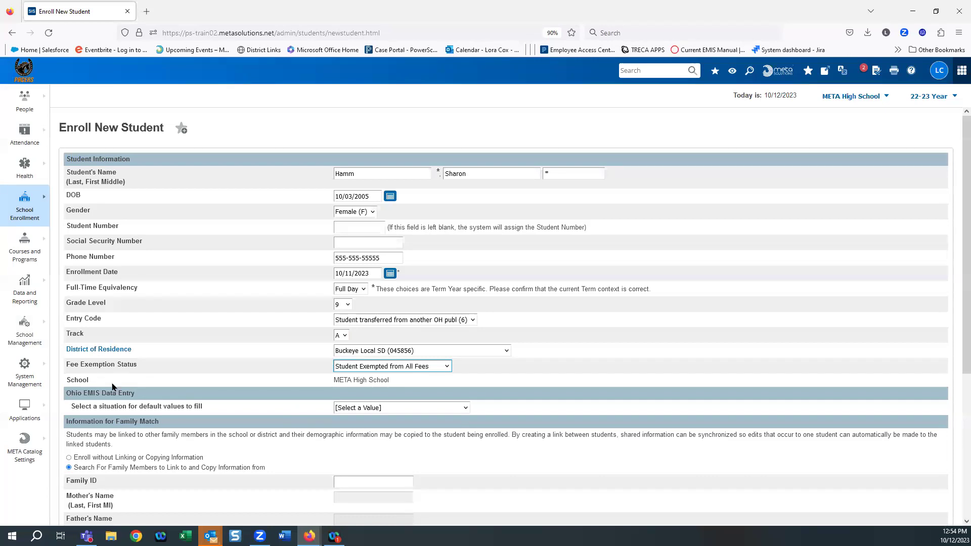
scroll(521, 387, "down", 3)
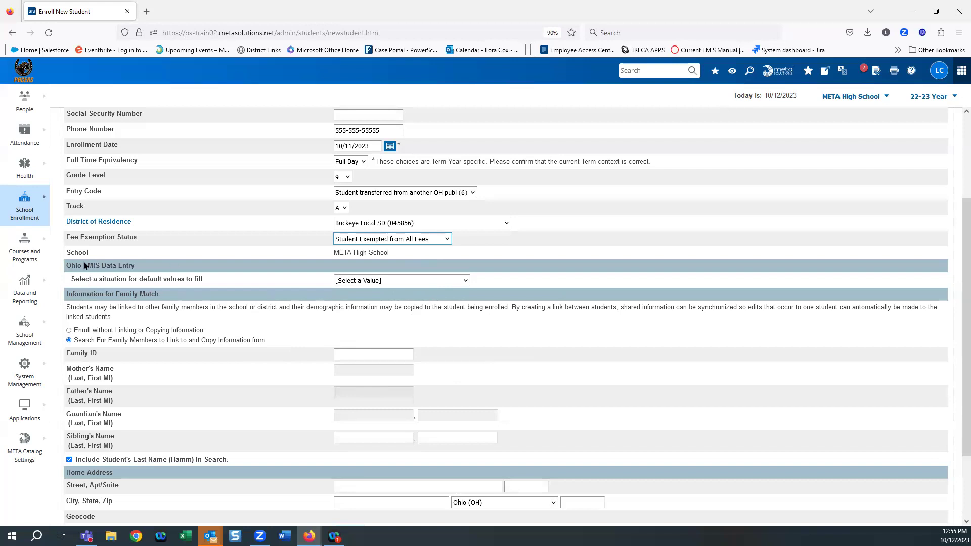
Step: Choose 'District resident educated by district' as the EMIS default-values situation
left_click(465, 281)
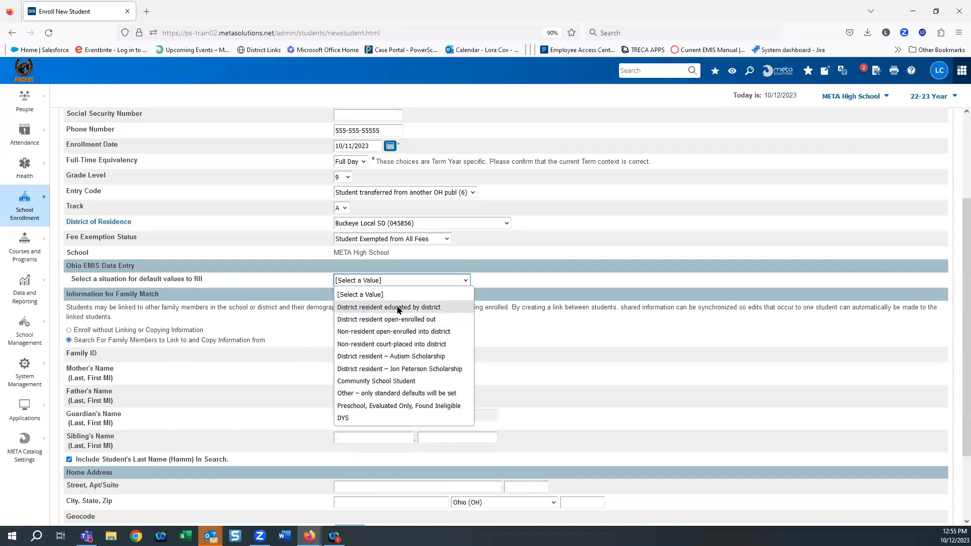
left_click(399, 309)
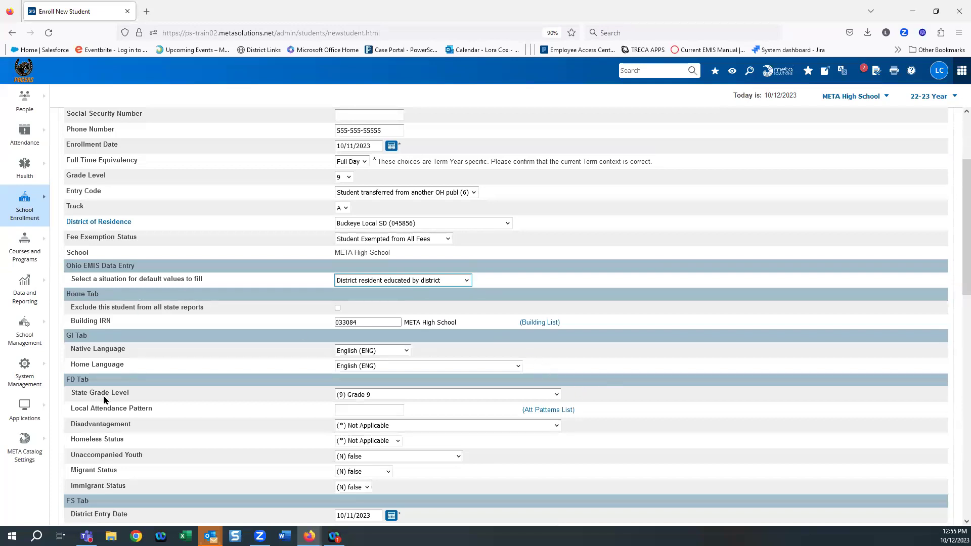
Step: Change the native language from Japanese (JPN) to English (ENG), keeping home language English
scroll(175, 382, "down", 5)
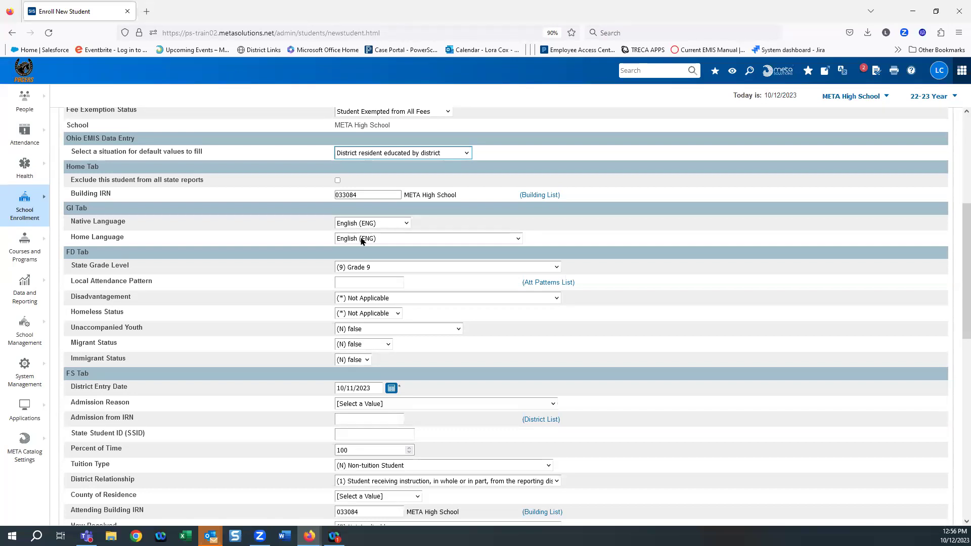
left_click(405, 225)
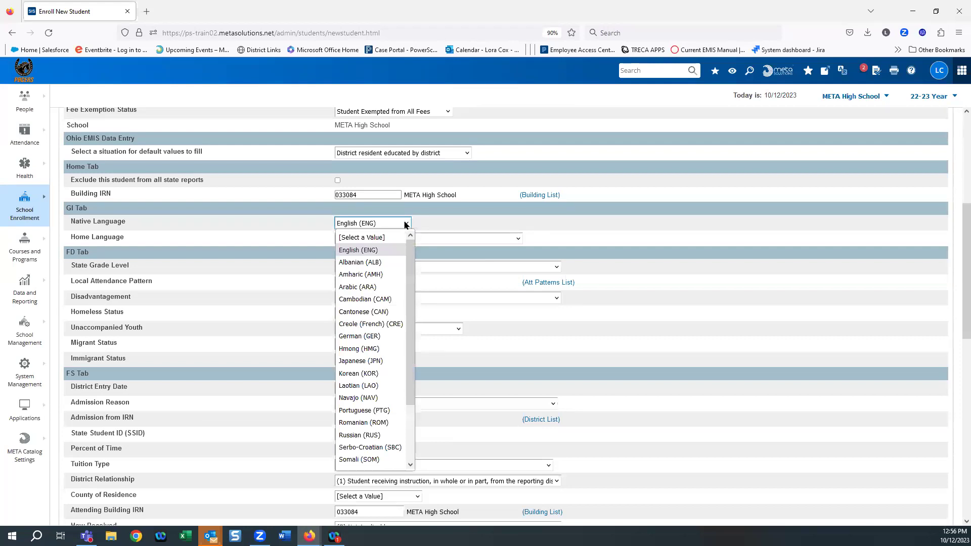
left_click(352, 362)
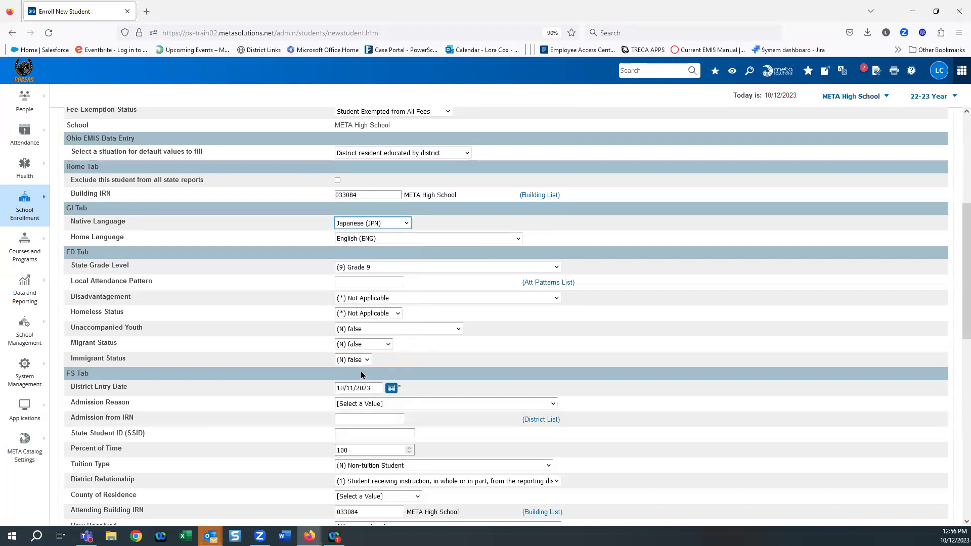
left_click(384, 239)
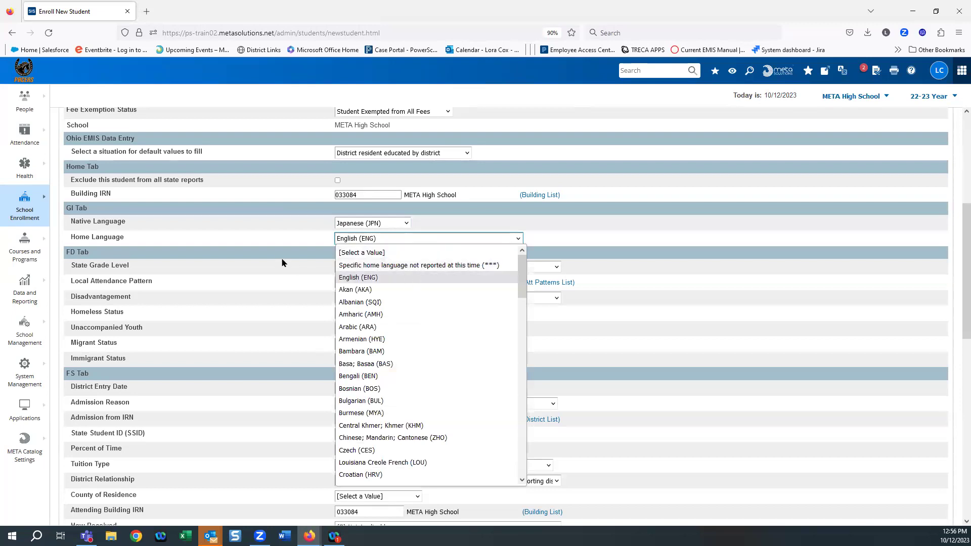
left_click(315, 225)
left_click(405, 223)
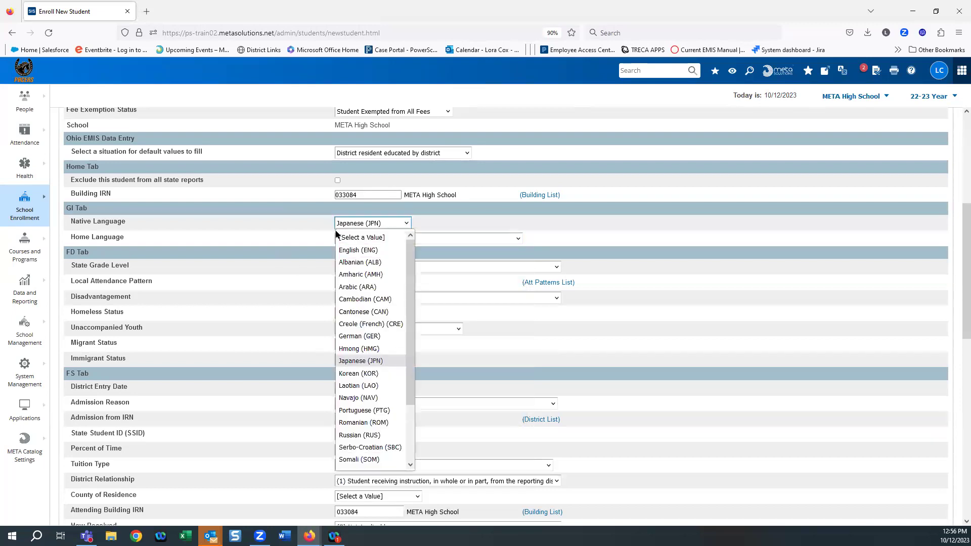
left_click(354, 250)
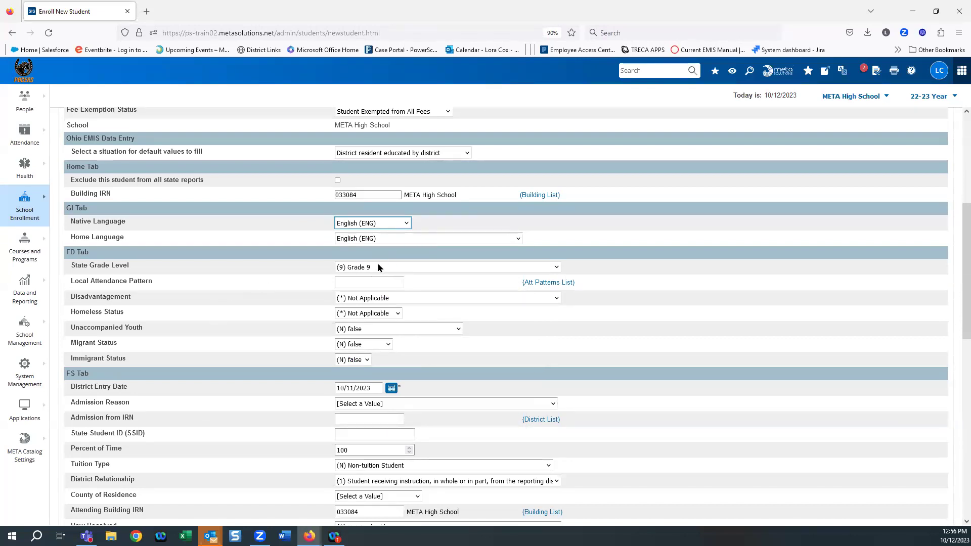
scroll(353, 367, "down", 3)
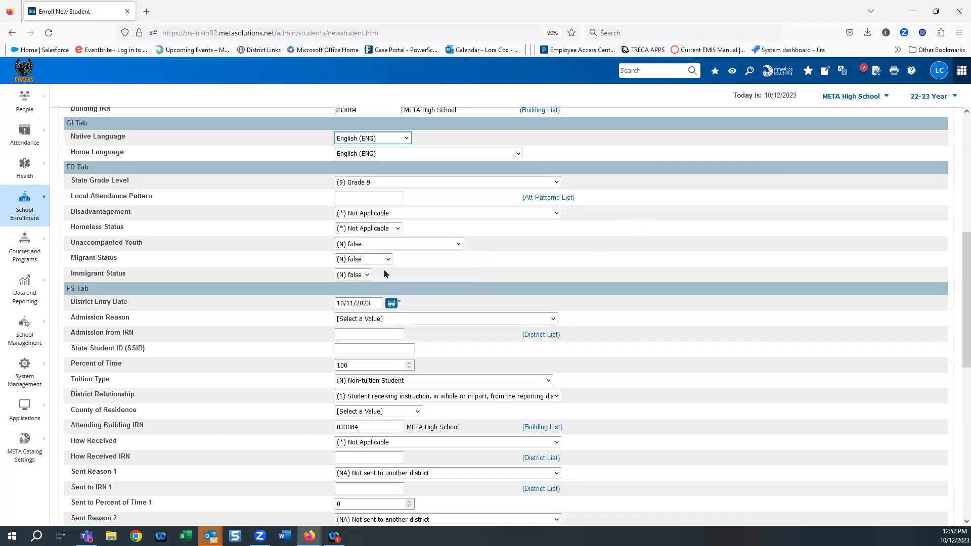
scroll(651, 348, "down", 3)
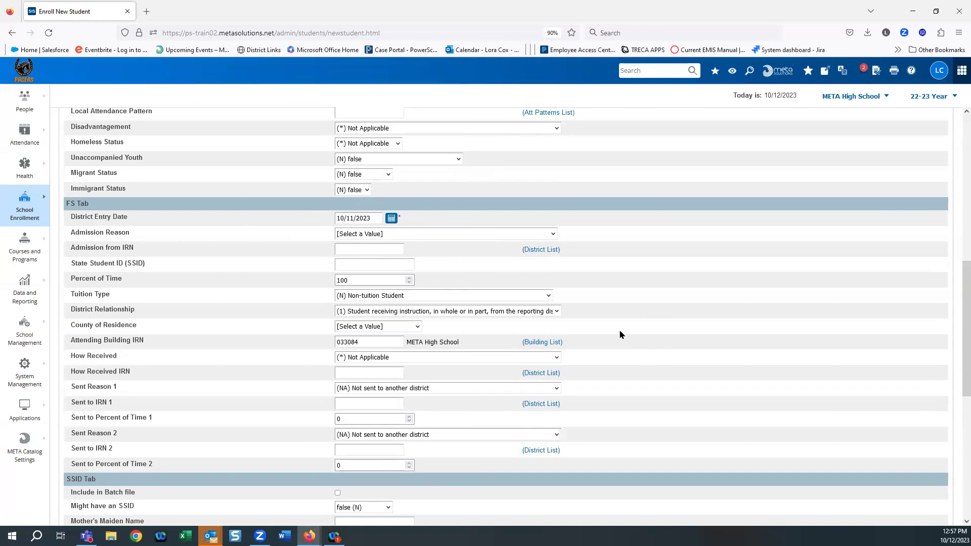
scroll(645, 347, "down", 1)
scroll(644, 347, "down", 2)
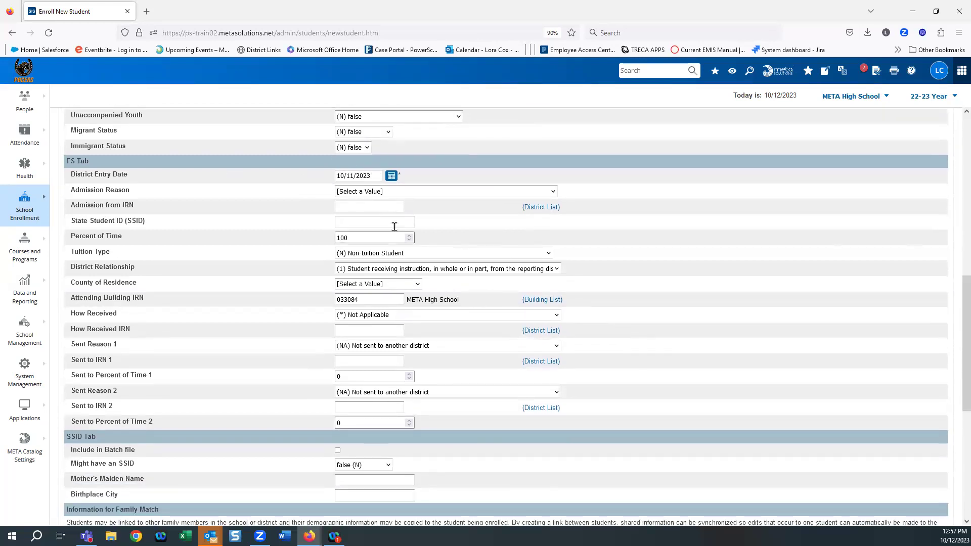
left_click(399, 196)
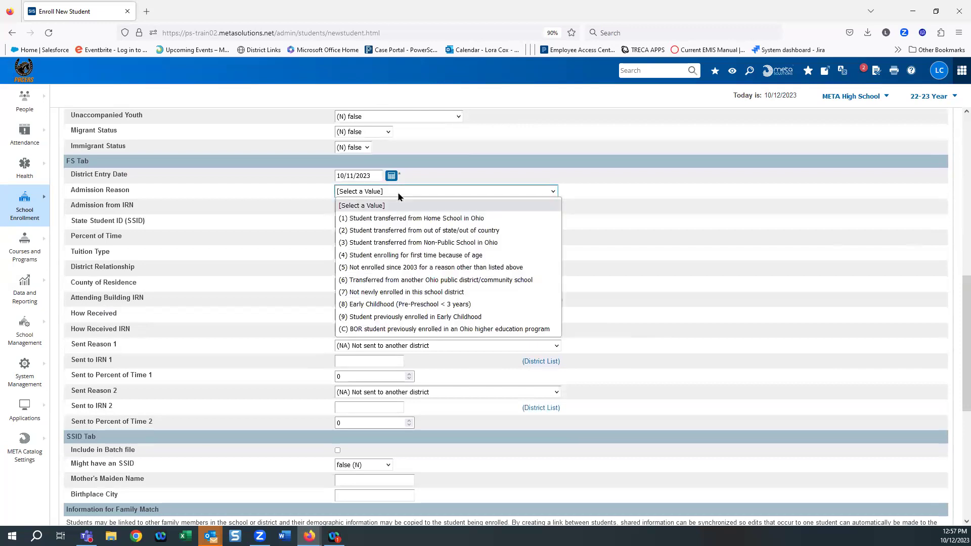
left_click(398, 195)
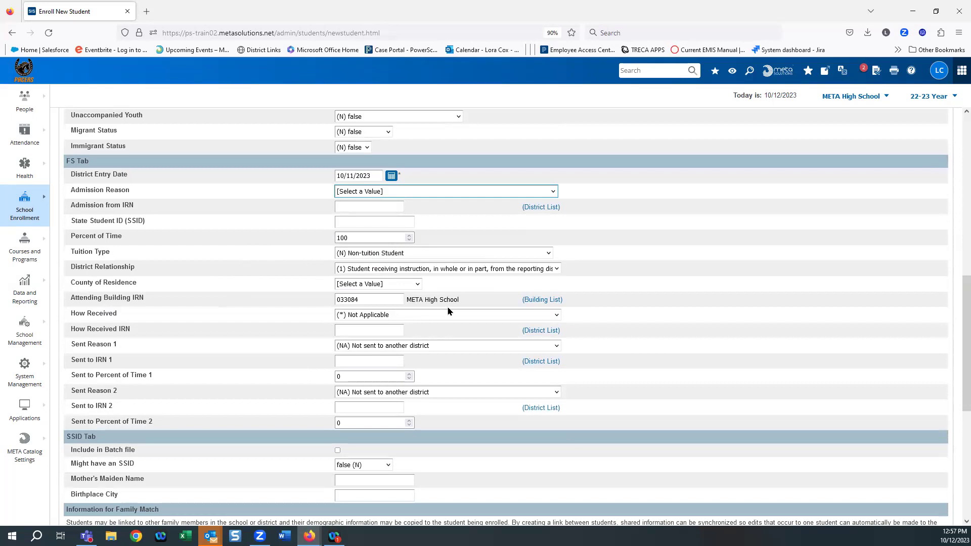
scroll(448, 311, "down", 2)
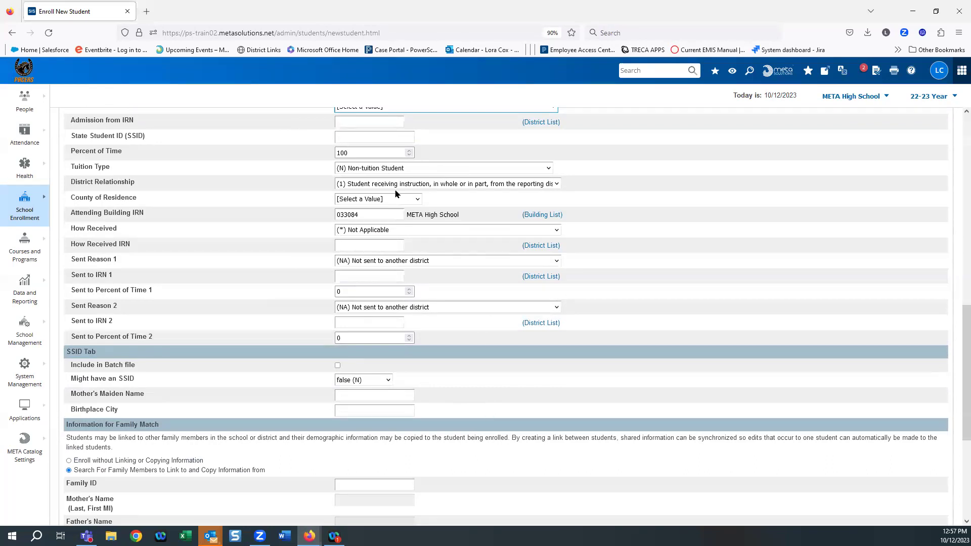
scroll(571, 339, "down", 1)
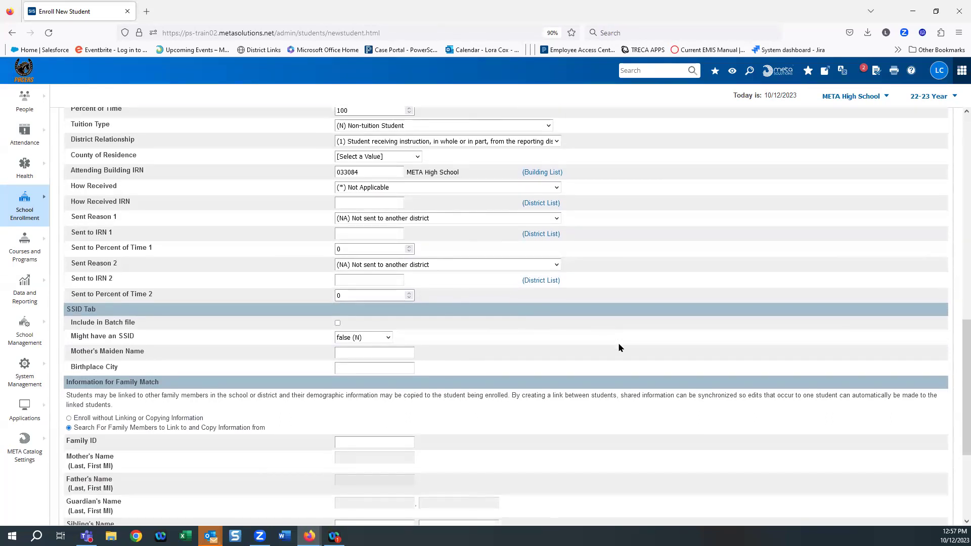
scroll(622, 364, "down", 1)
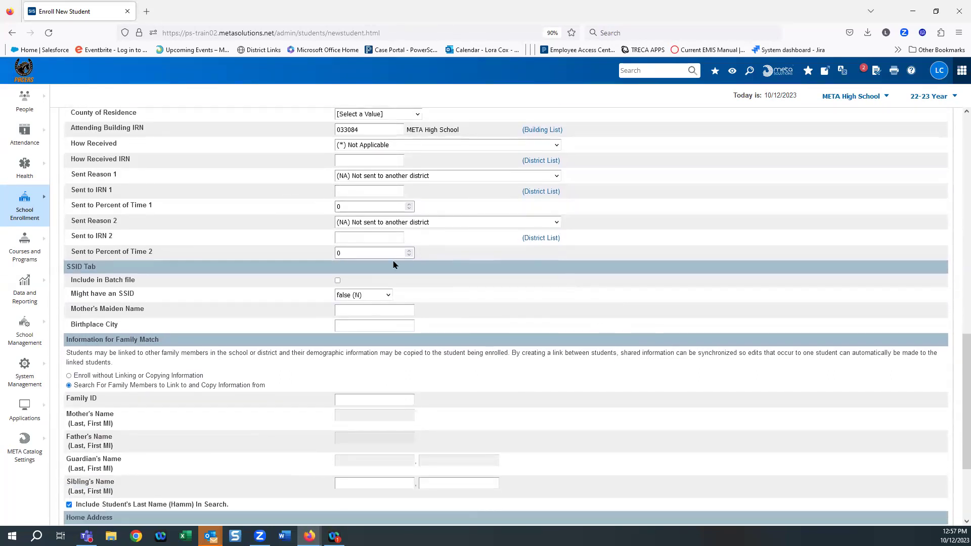
Step: Select 'Enroll without Linking or Copying Information' in the Family Match section
scroll(395, 265, "down", 1)
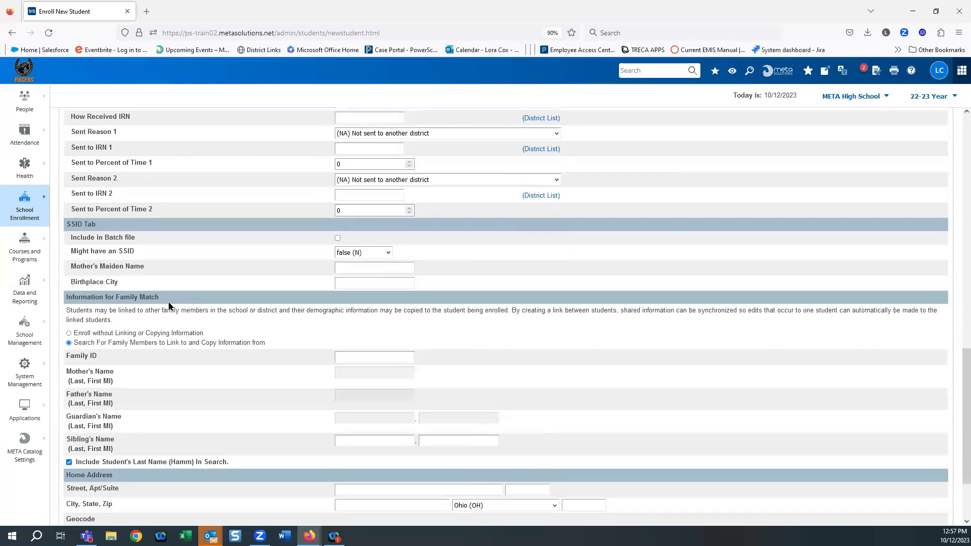
scroll(169, 304, "down", 3)
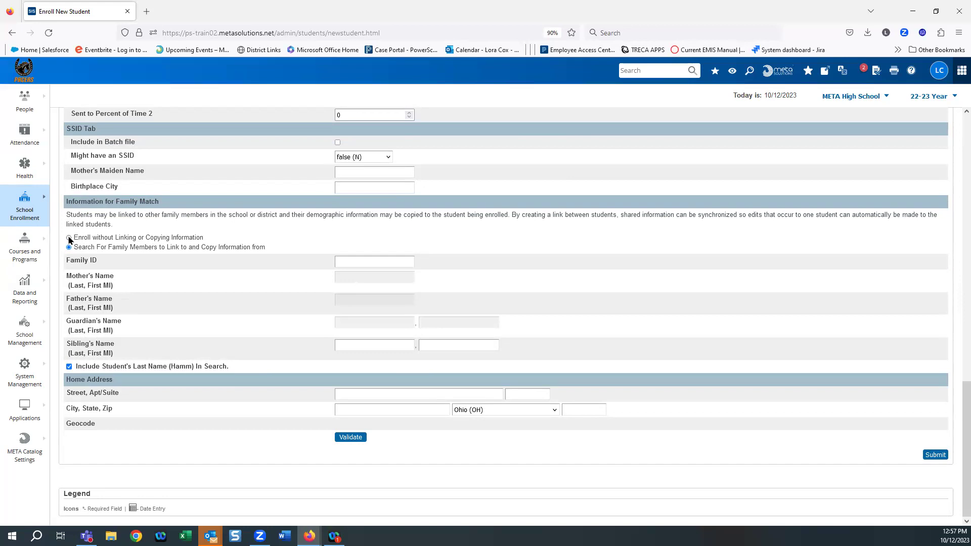
left_click(69, 238)
Step: Enter the home street address via the saved autofill entry, then validate it on the map
left_click(348, 392)
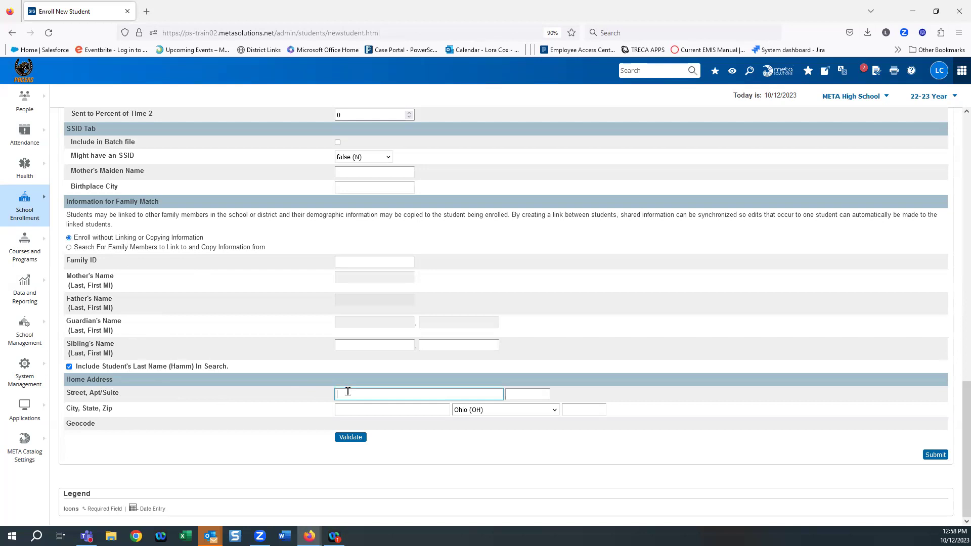
type("555")
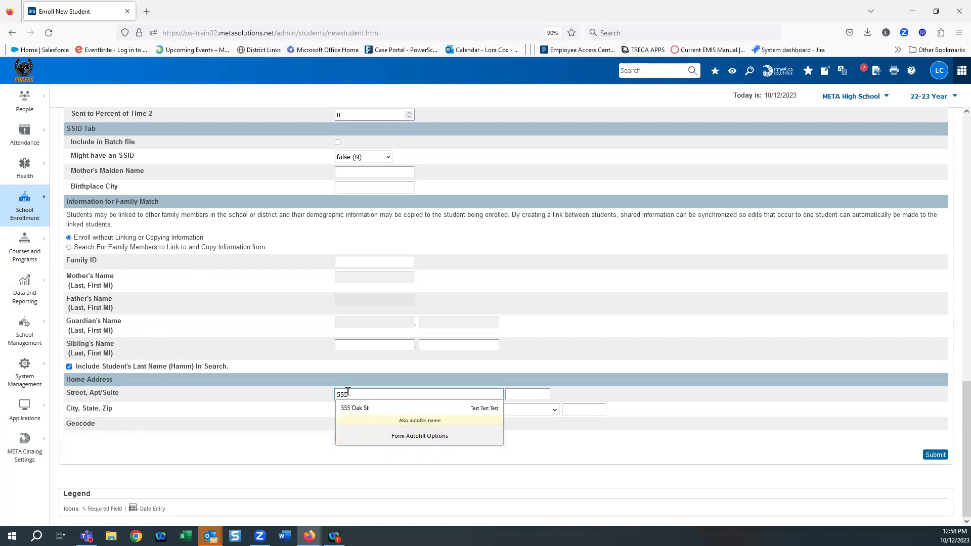
key("BackSpace")
key("BackSpace")
key("BackSpace")
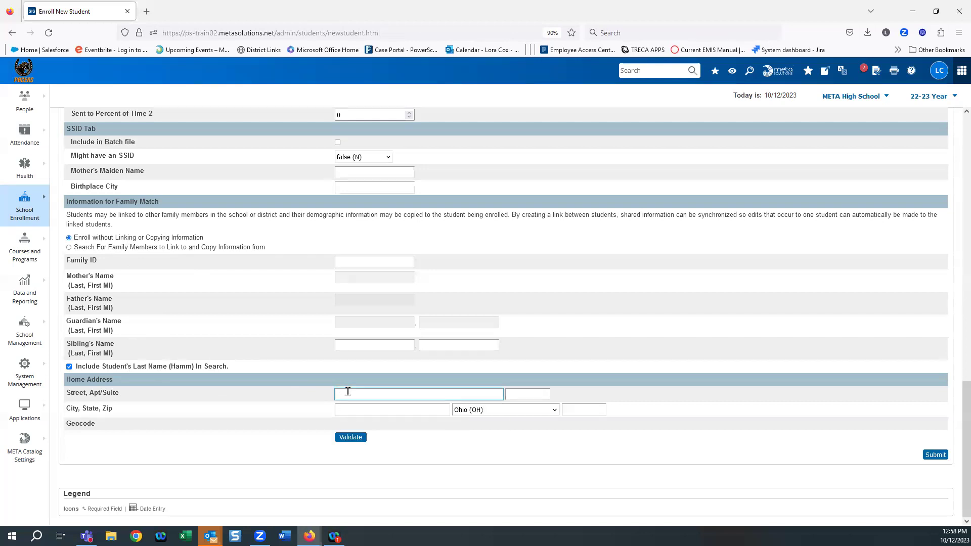
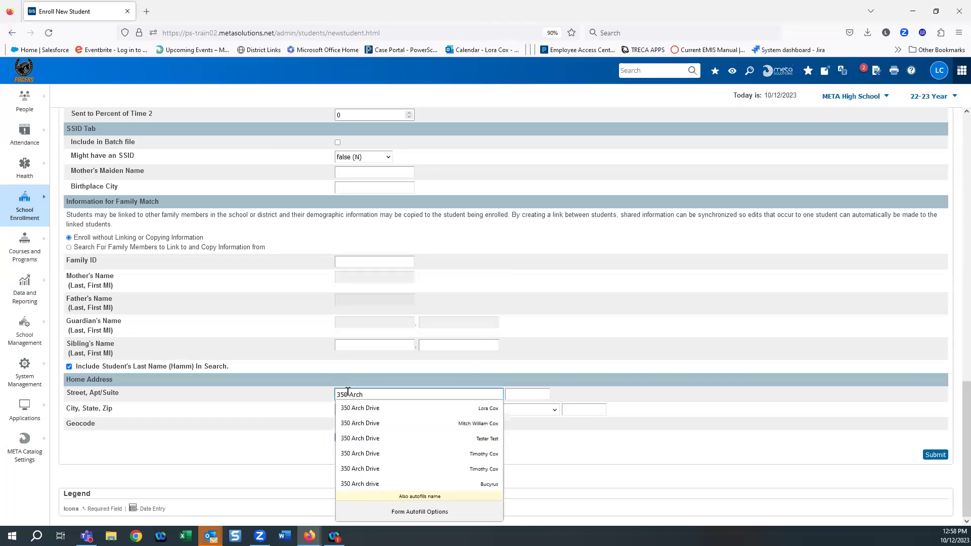
left_click(350, 408)
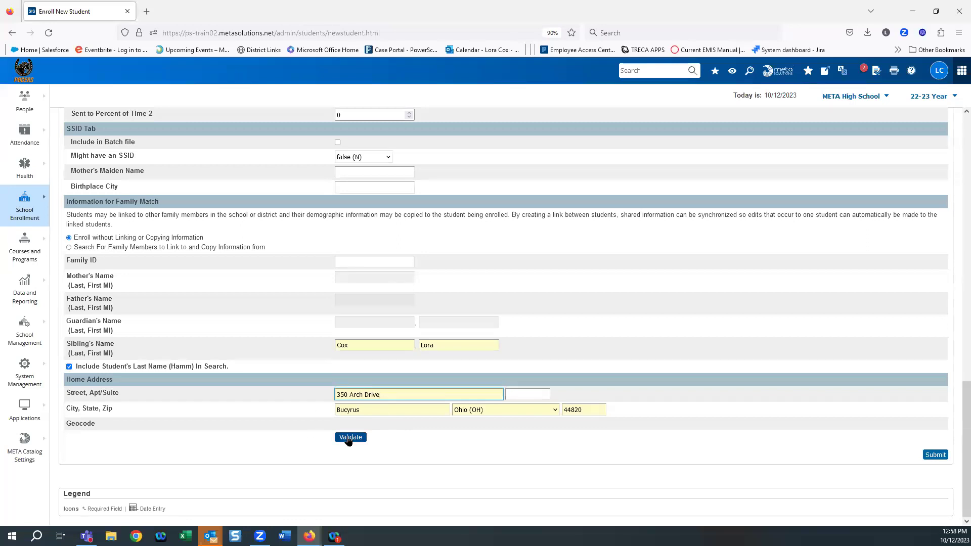
left_click(349, 441)
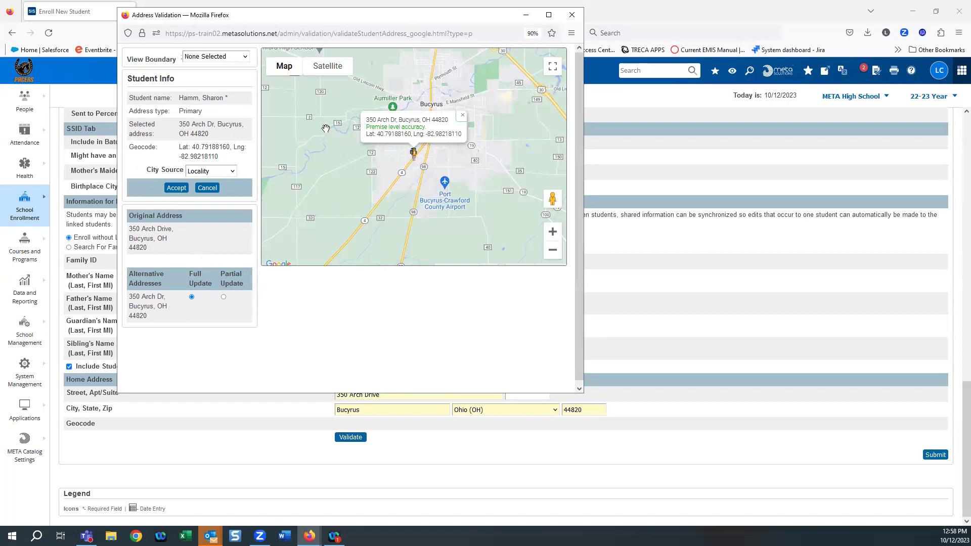
Step: Accept the validated address with no city source or boundary changes, and submit the enrollment
left_click(233, 171)
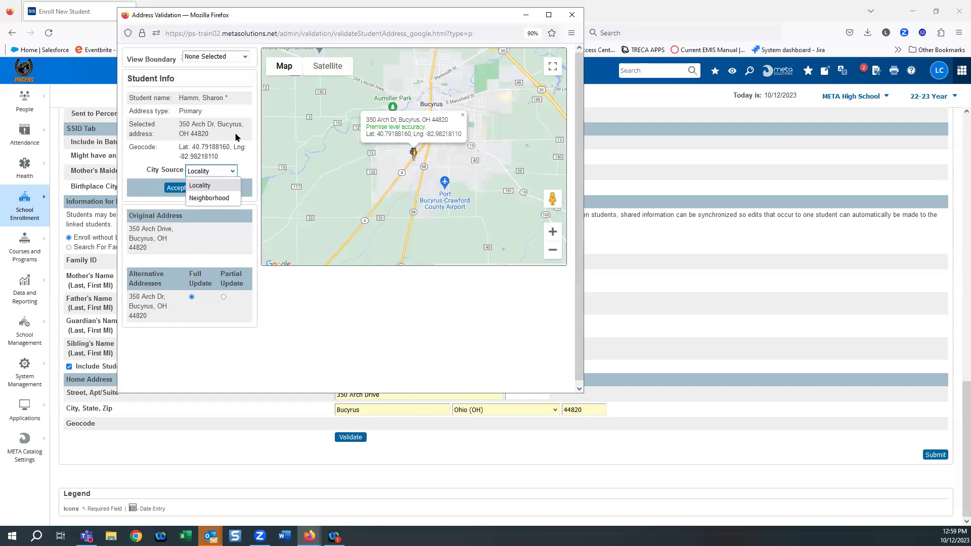
left_click(229, 63)
left_click(229, 58)
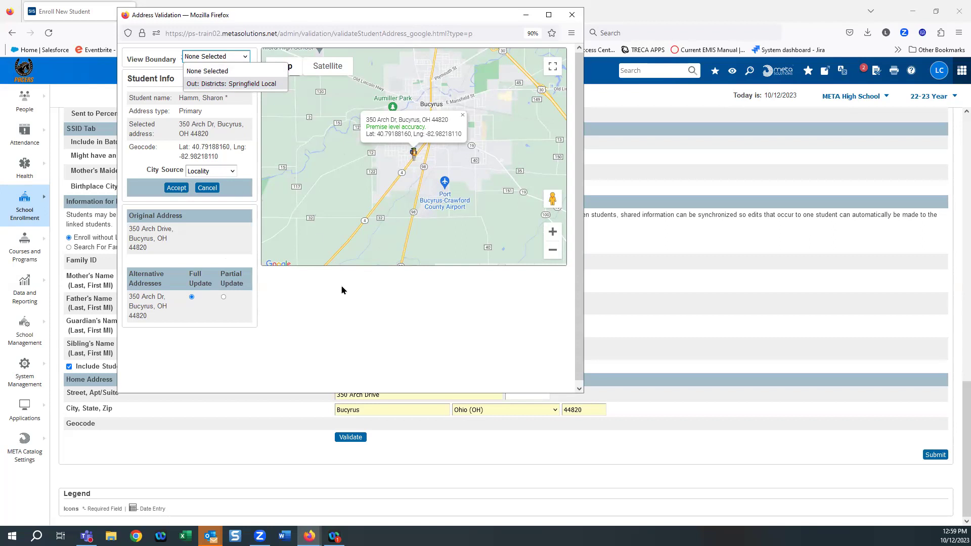
left_click(366, 296)
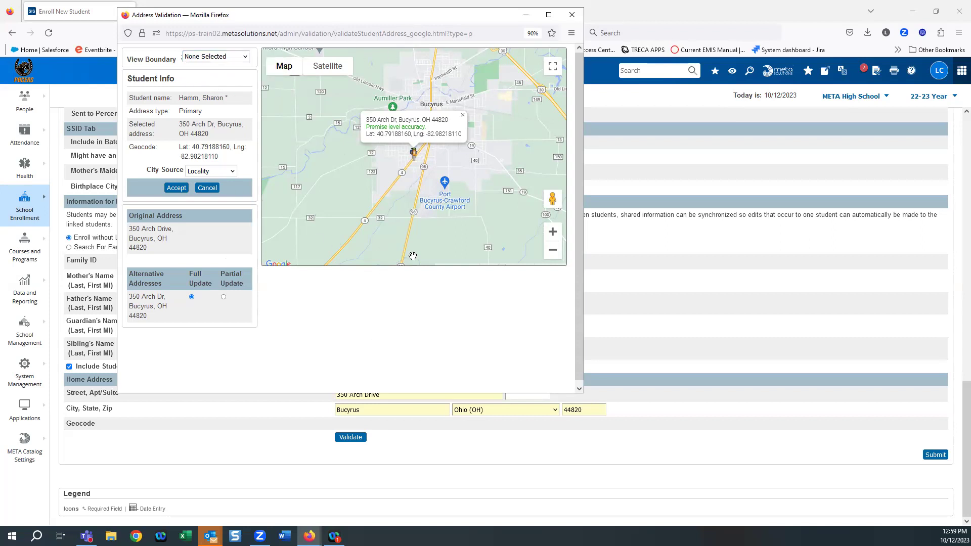
left_click(178, 188)
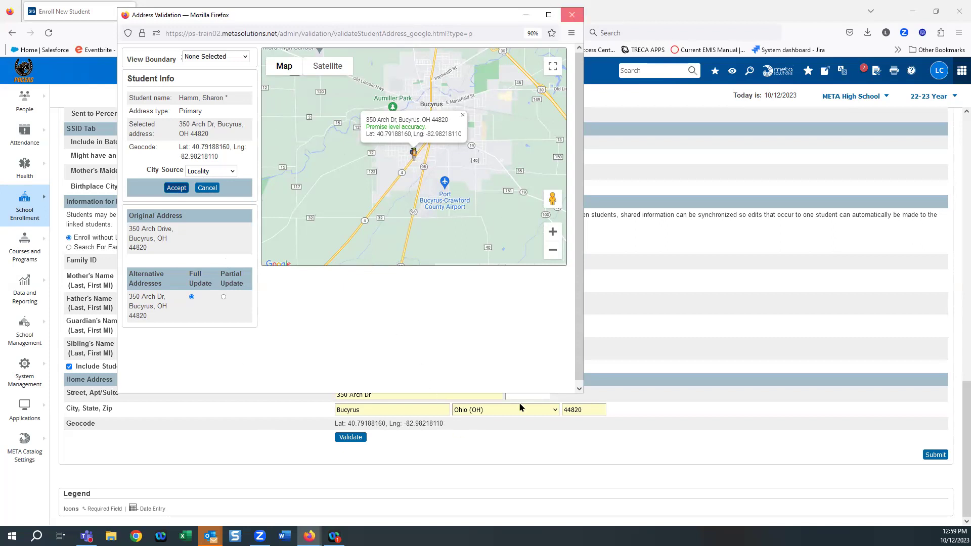
left_click(934, 456)
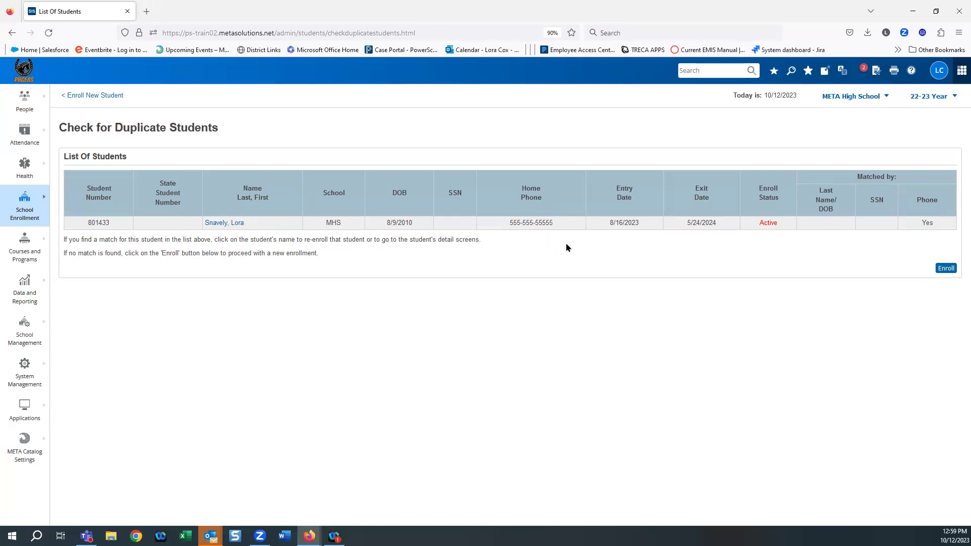
Step: Enroll the student as new and confirm the enrollment despite the phone-matched duplicate
left_click(949, 268)
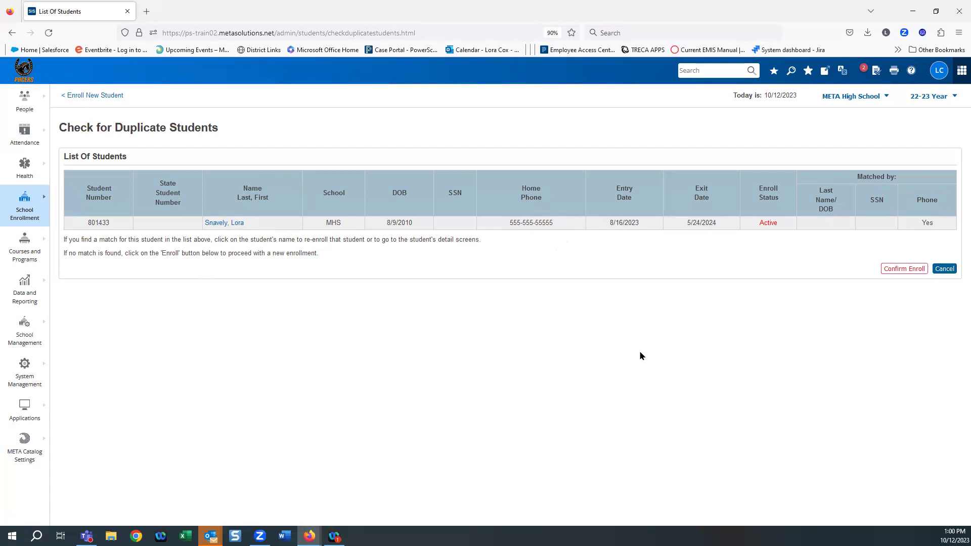
left_click(893, 273)
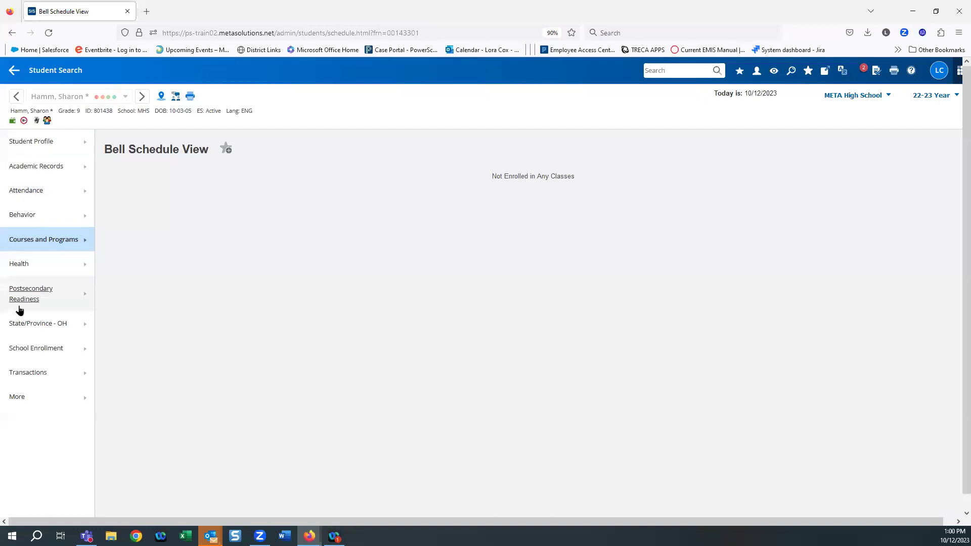
Step: Go to Student Profile > Demographics for the new student
left_click(22, 146)
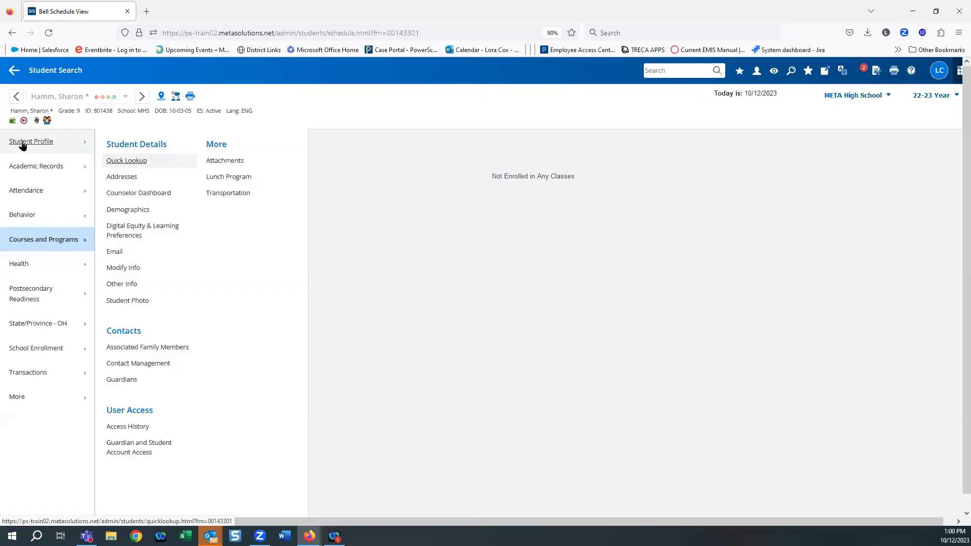
left_click(125, 214)
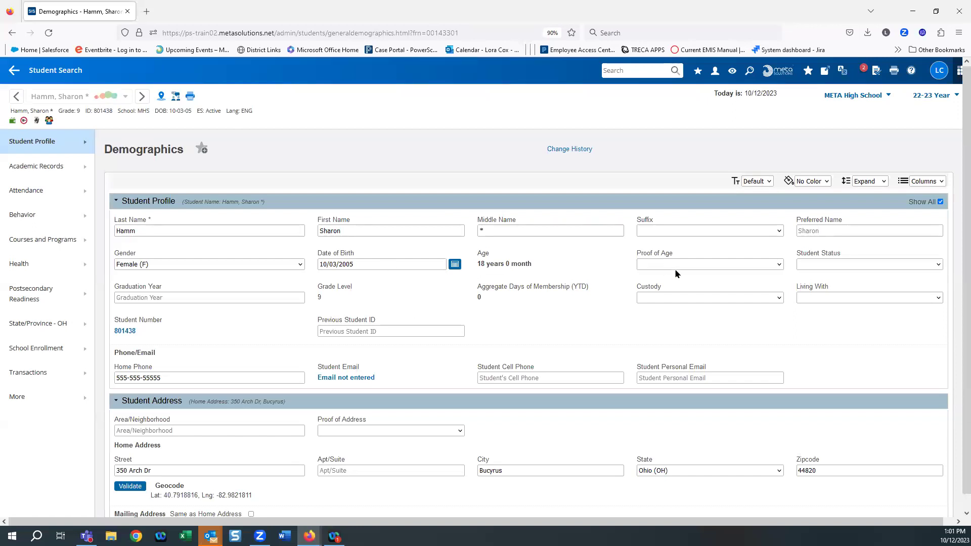
Step: Leave the name suffix blank, set proof of age to Birth Certificate and status Active Res (A)
left_click(708, 231)
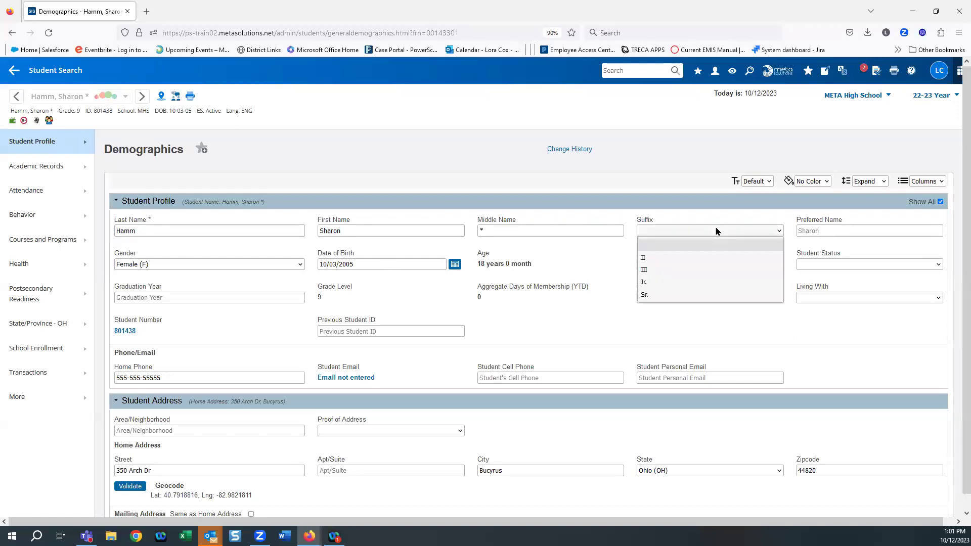
left_click(721, 243)
left_click(721, 264)
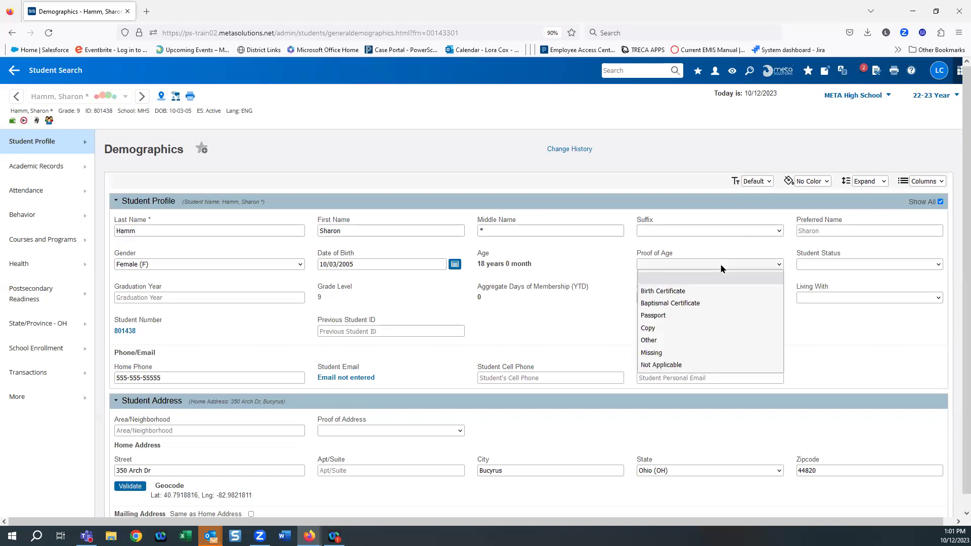
left_click(667, 291)
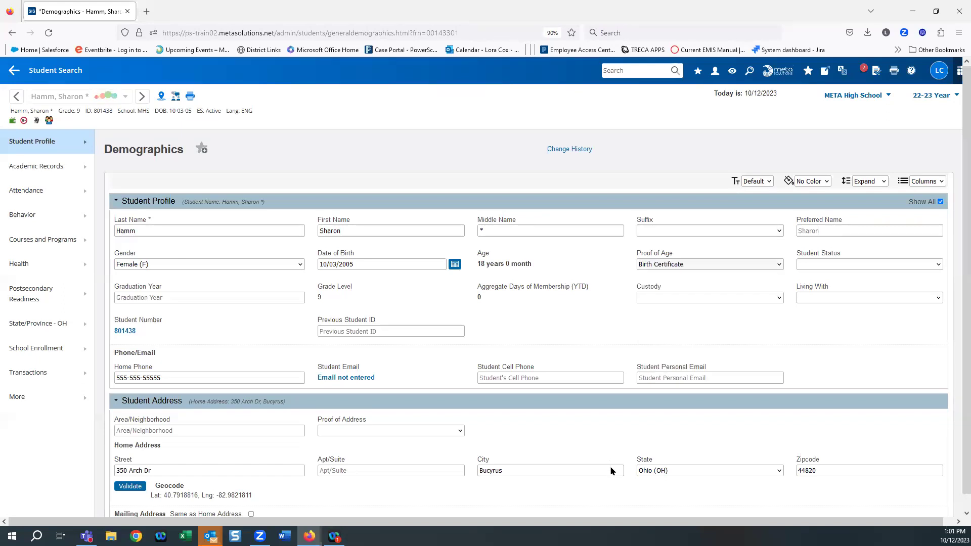
left_click(823, 265)
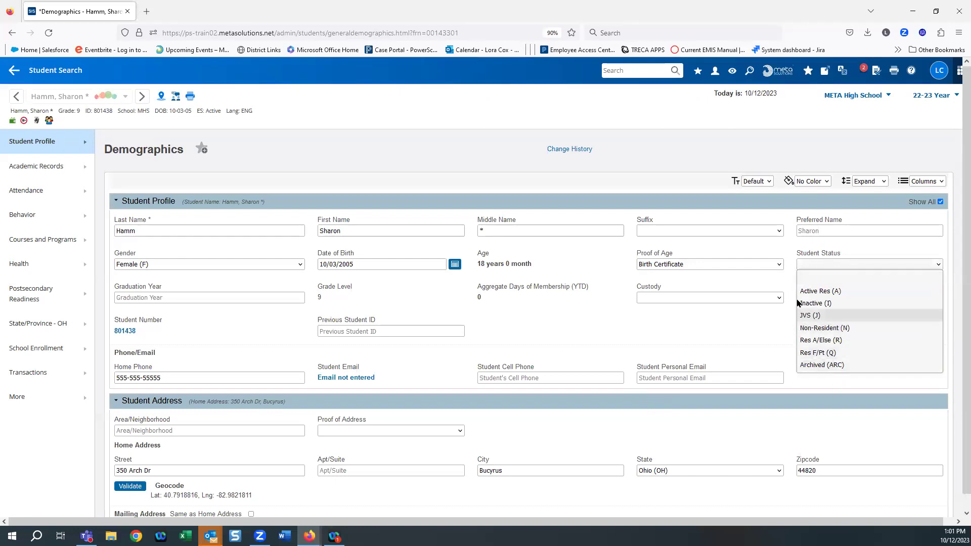
left_click(813, 292)
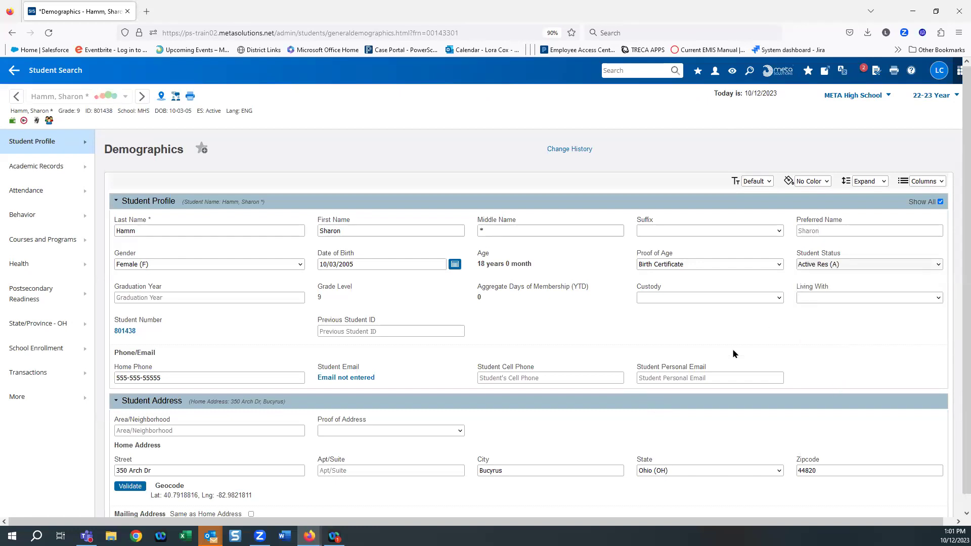
Step: Set both Custody and Living With to Both Parents
left_click(654, 300)
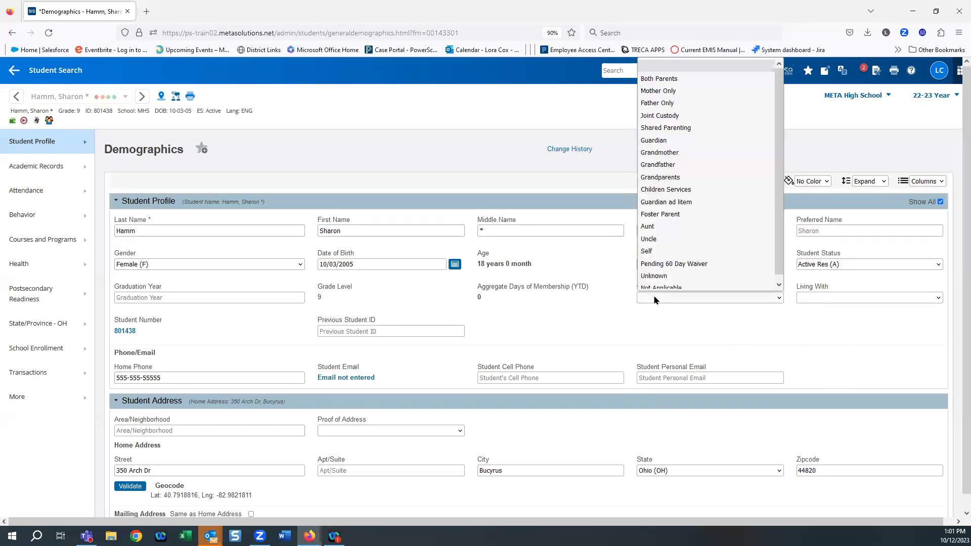
left_click(659, 80)
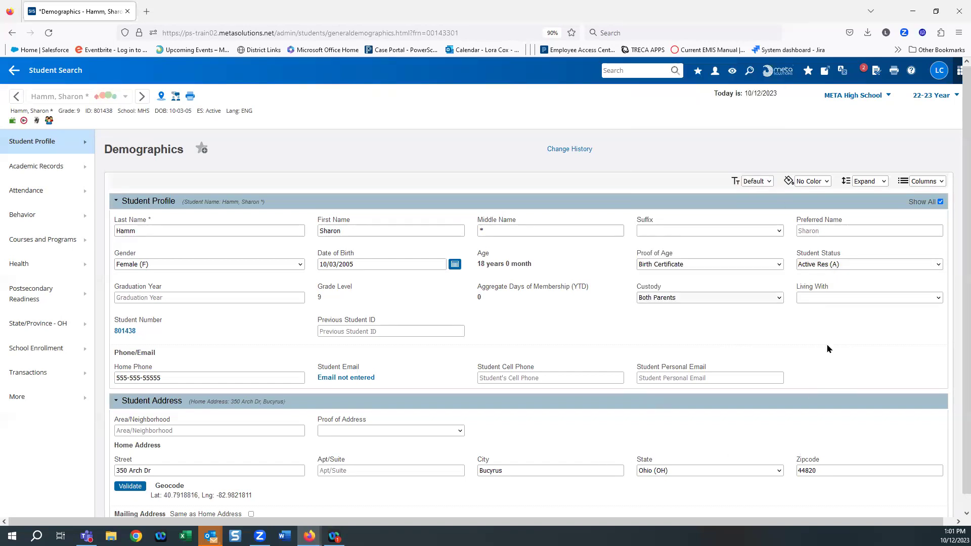
left_click(820, 299)
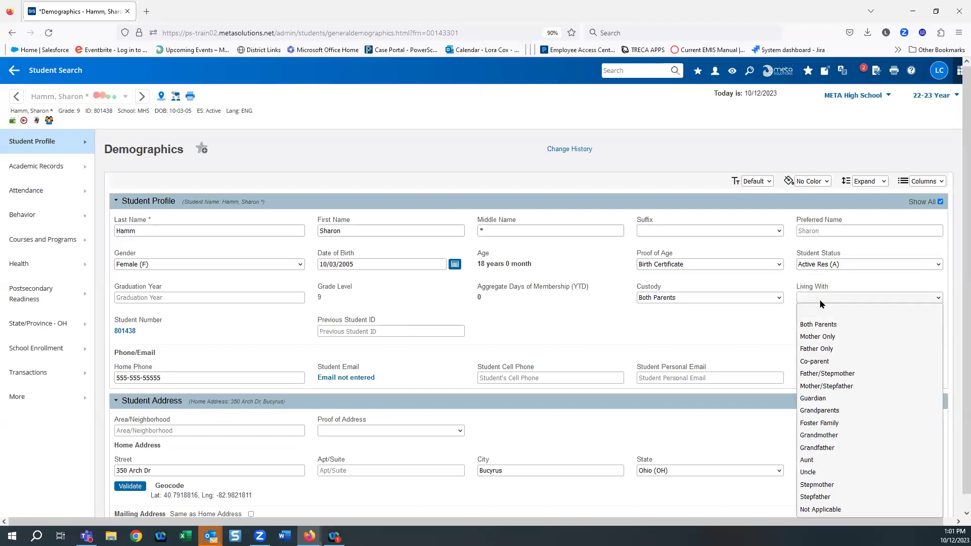
left_click(820, 327)
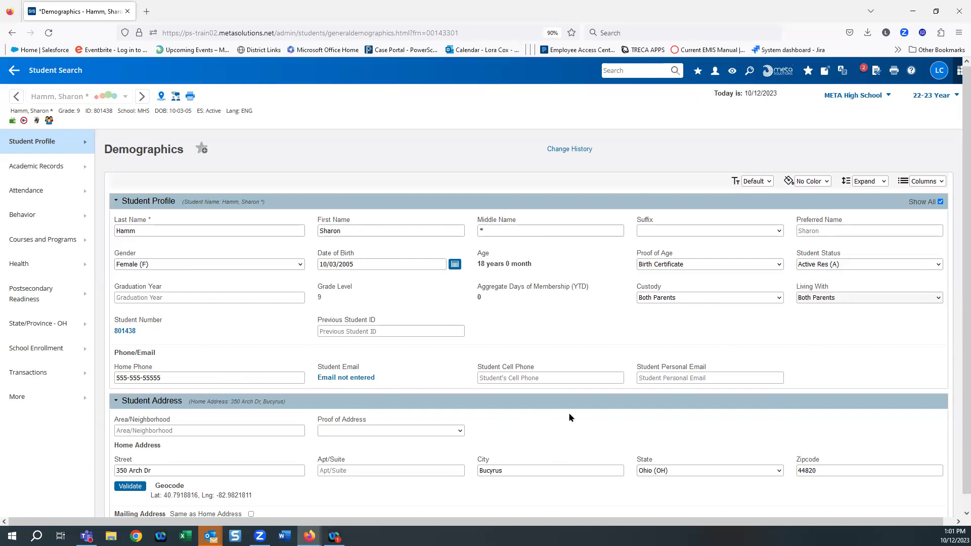
scroll(570, 417, "down", 5)
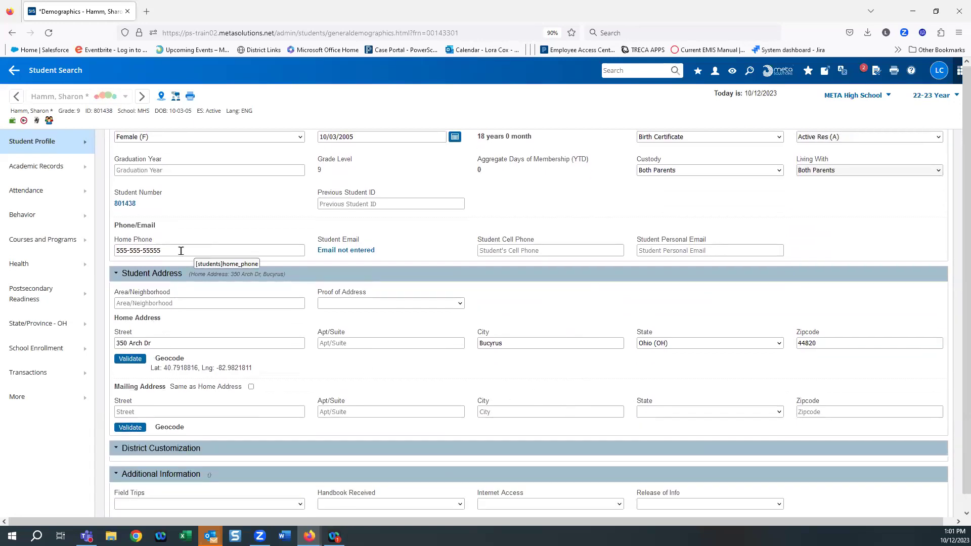
Step: Correct the student's home phone number and set Proof of Address to Utility Bill
left_click(228, 248)
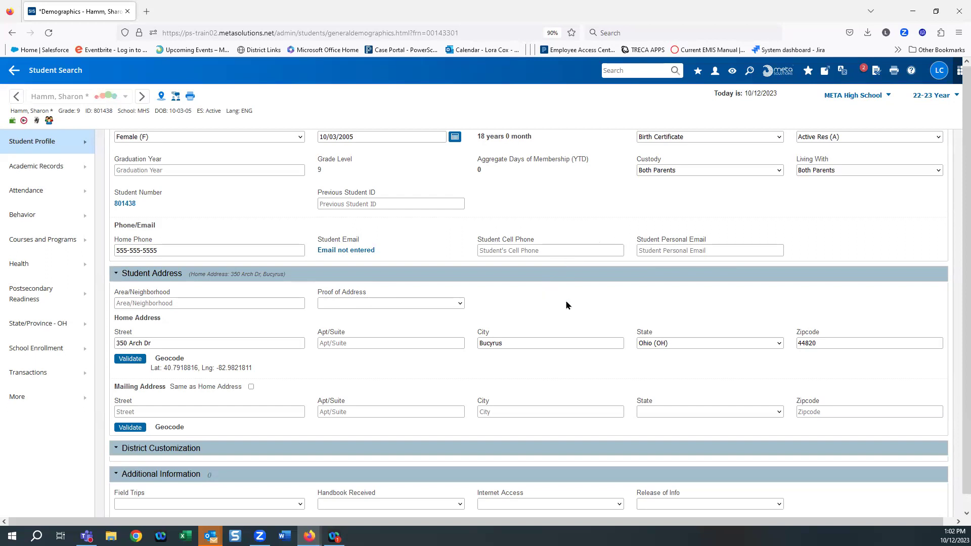
scroll(567, 305, "down", 3)
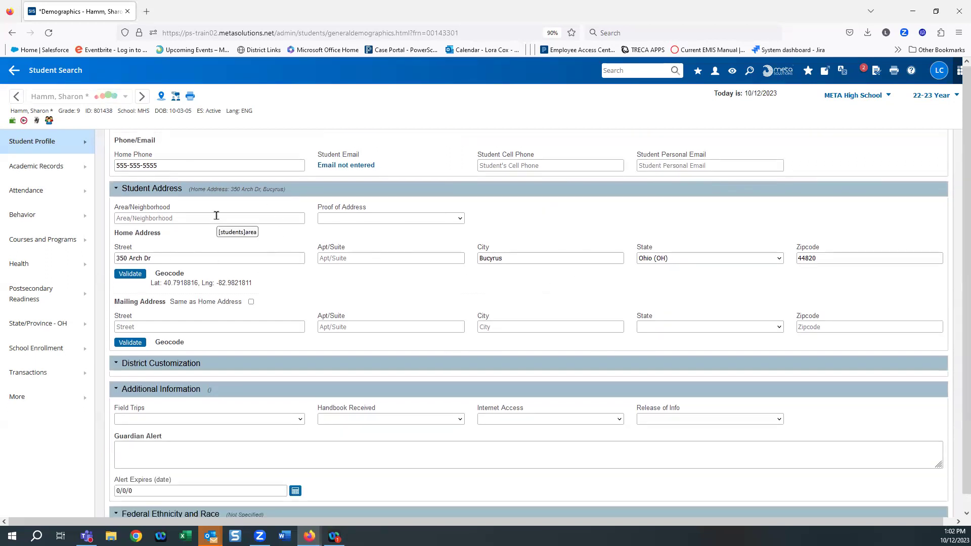
left_click(357, 218)
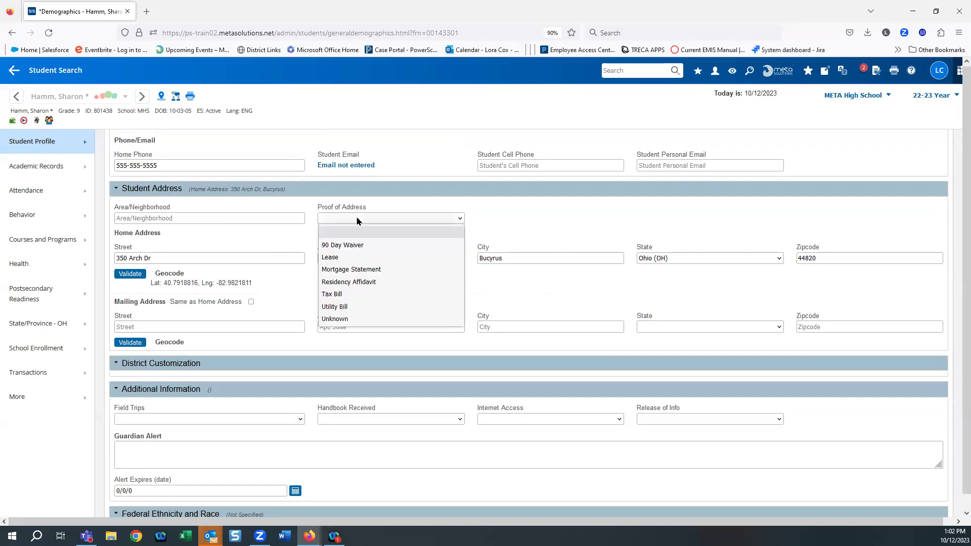
left_click(339, 307)
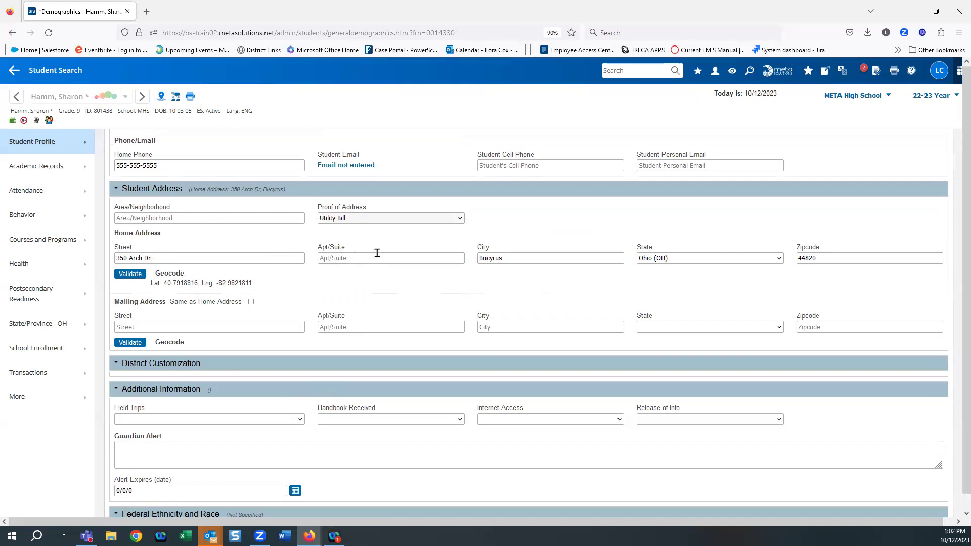
Step: Make the mailing address the same as the home address
scroll(753, 334, "down", 3)
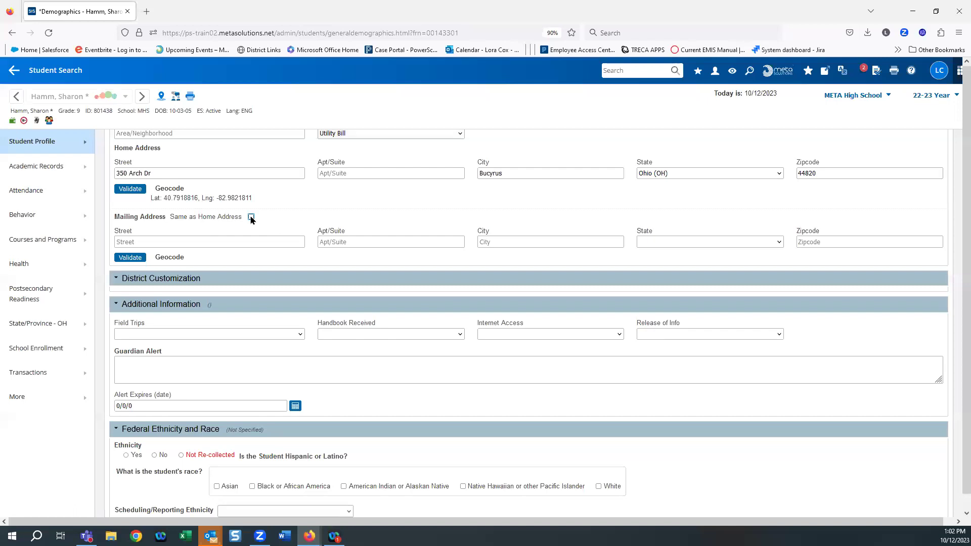
left_click(250, 217)
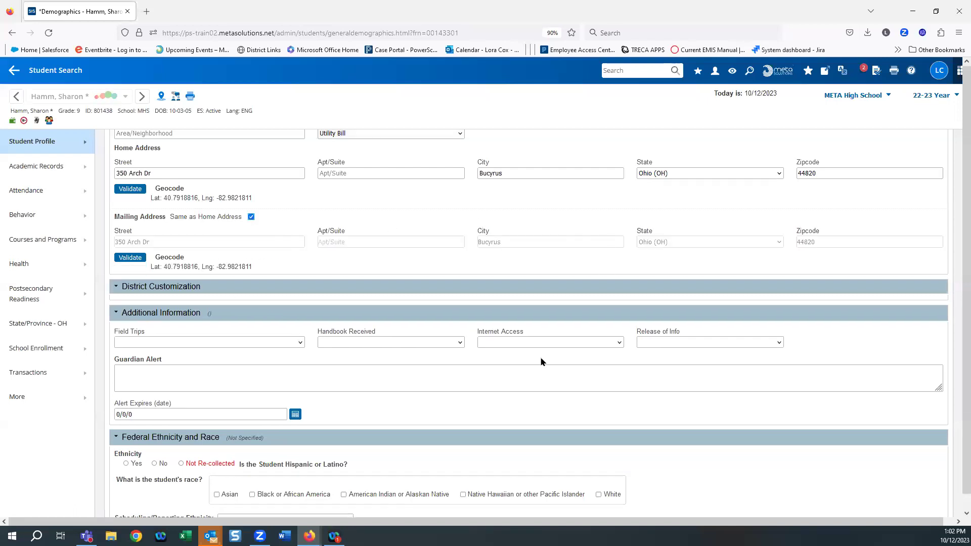
scroll(604, 344, "down", 3)
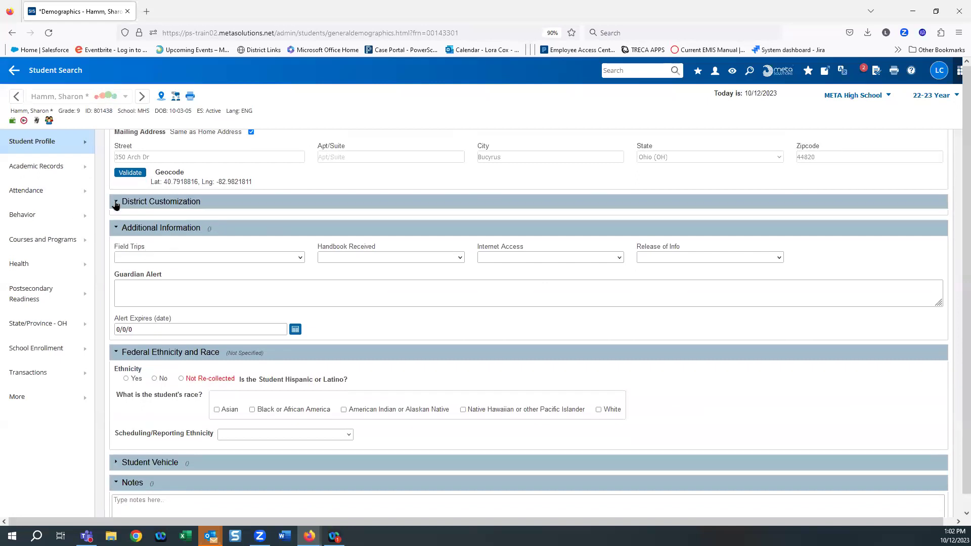
left_click(115, 203)
left_click(115, 203)
Step: Review the Field Trips, Handbook Received, Internet Access and Release of Info options, leaving Field Trips blank
scroll(301, 304, "down", 2)
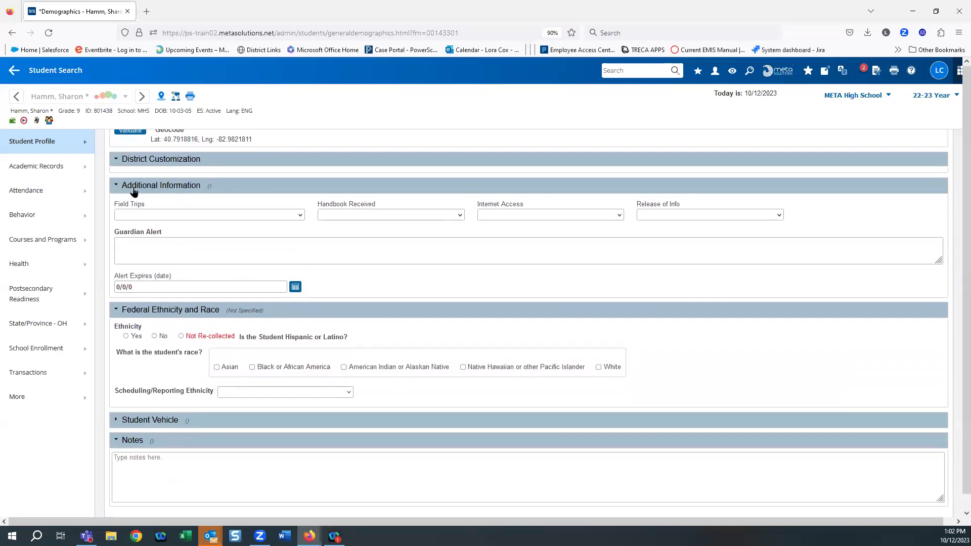
left_click(301, 217)
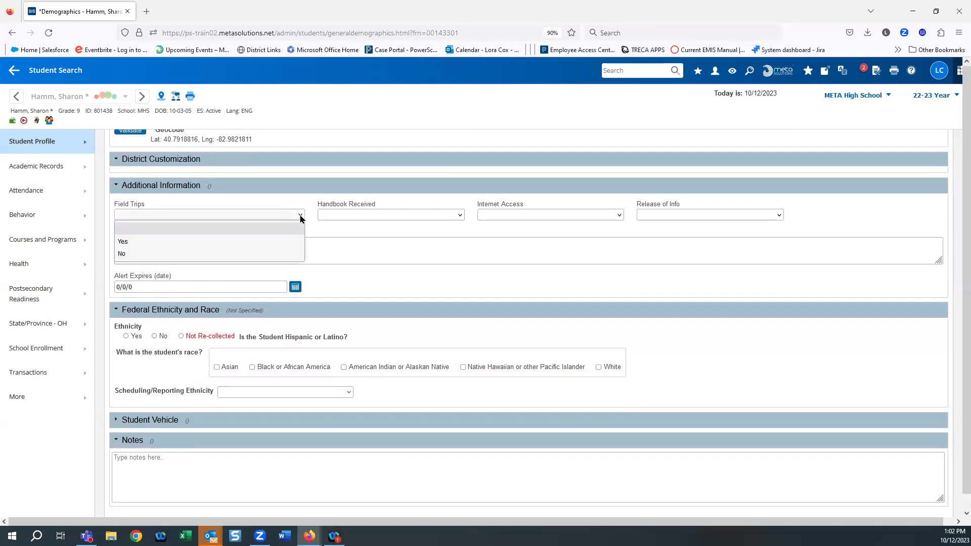
left_click(300, 216)
left_click(462, 216)
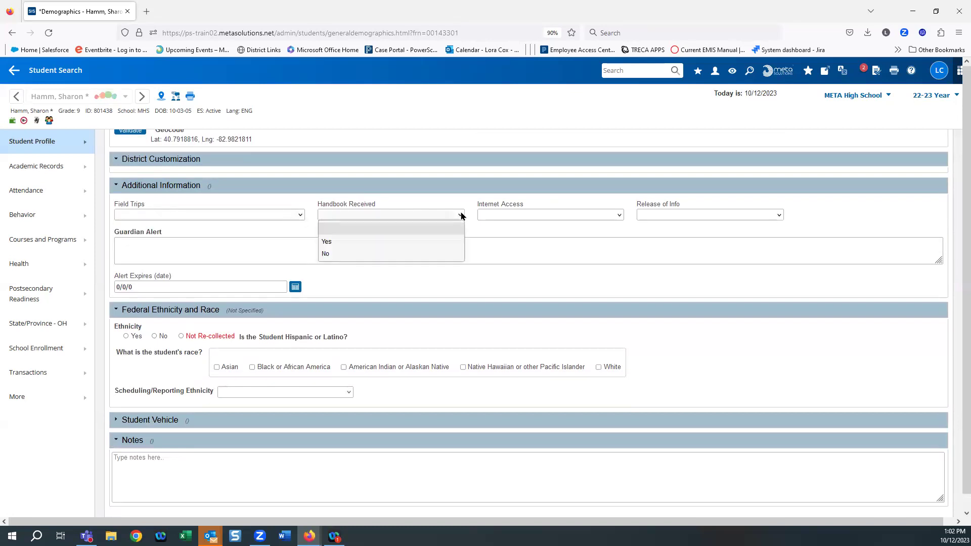
left_click(548, 216)
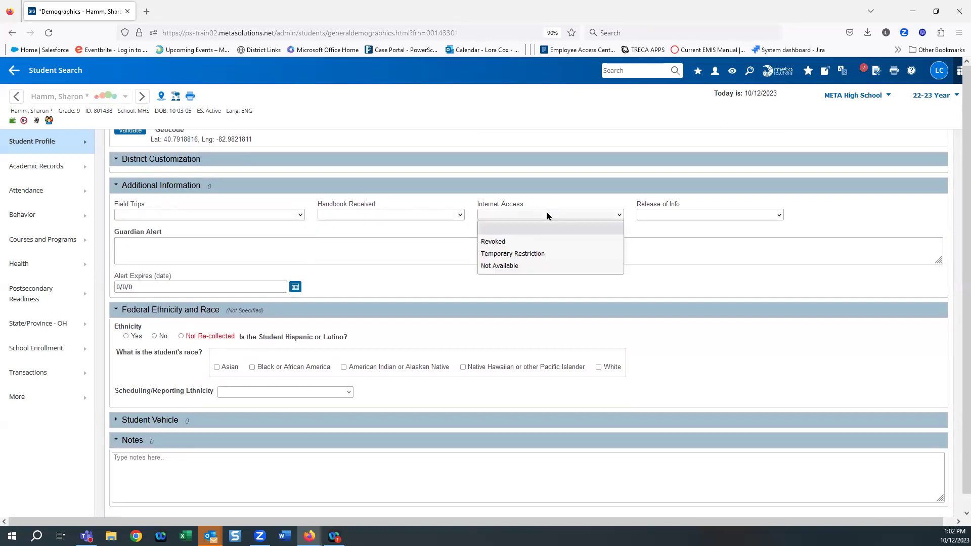
left_click(737, 217)
Step: Add a Guardian Alert reading 'test' that expires 10/12/2023
left_click(146, 253)
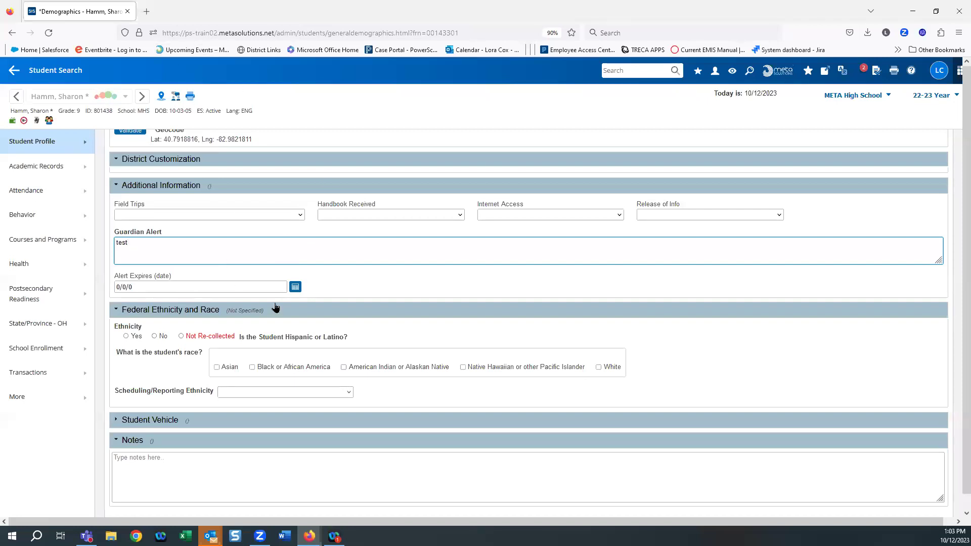
left_click(296, 286)
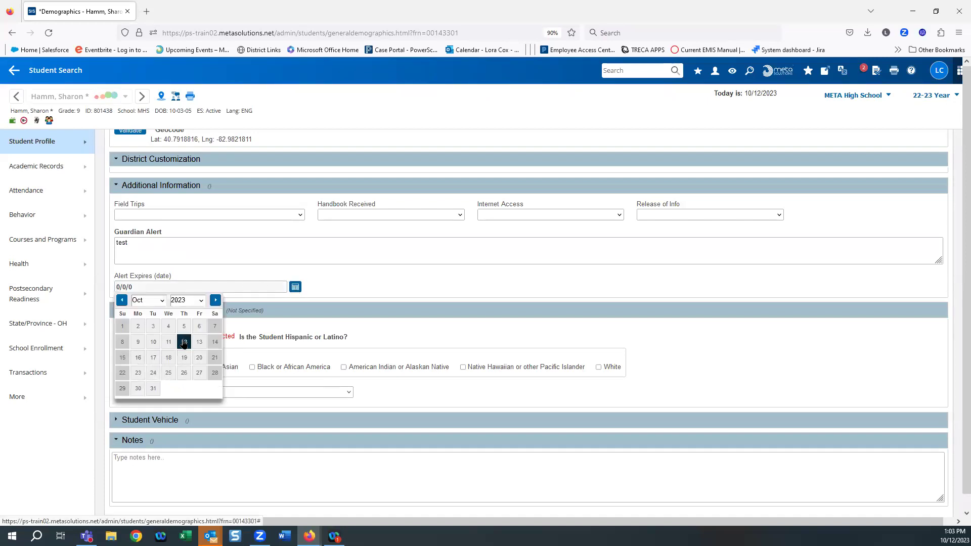
left_click(184, 342)
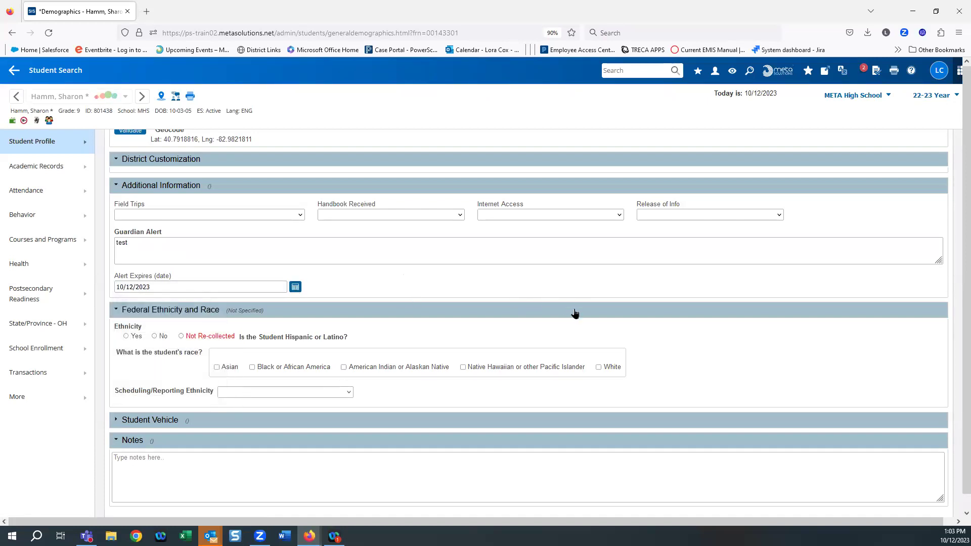
scroll(594, 333, "down", 1)
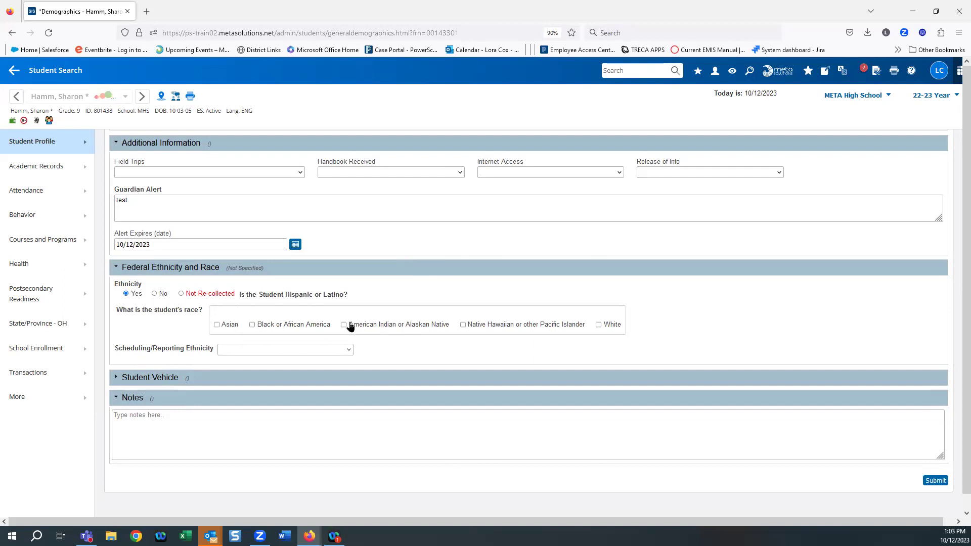
Step: Mark the student's race as White with White (non-hispanic) reporting ethnicity
left_click(599, 325)
left_click(240, 349)
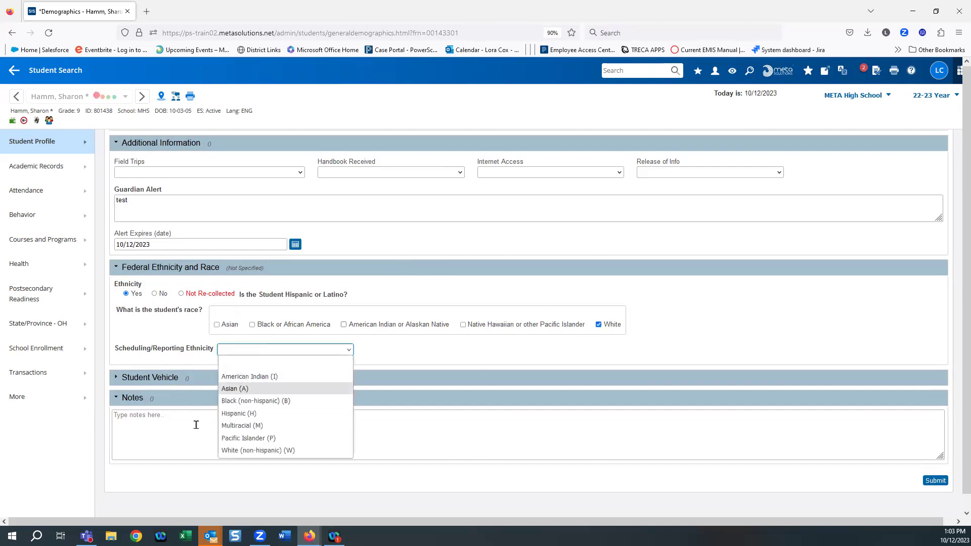
left_click(234, 450)
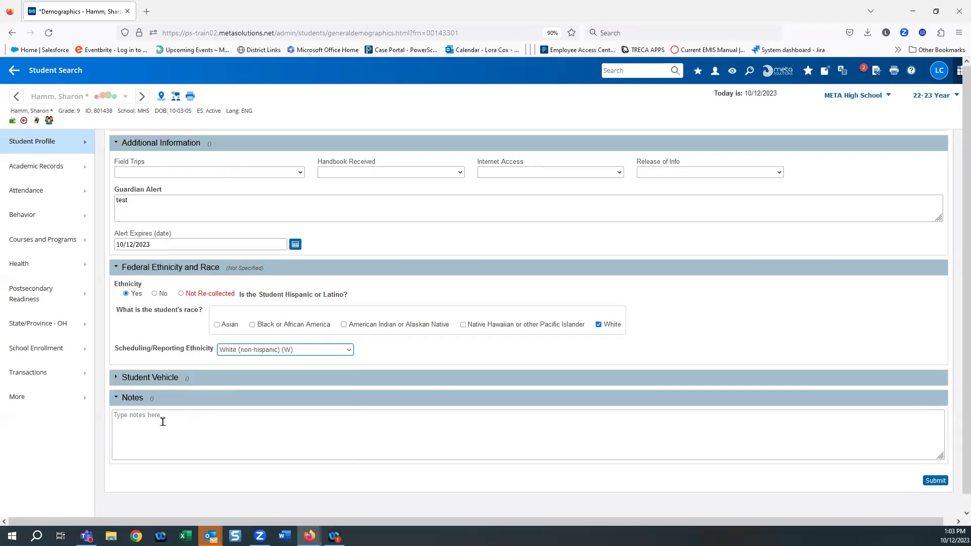
Step: Expand Student Vehicle, click into Notes, and submit the demographics changes
scroll(202, 420, "down", 2)
left_click(115, 348)
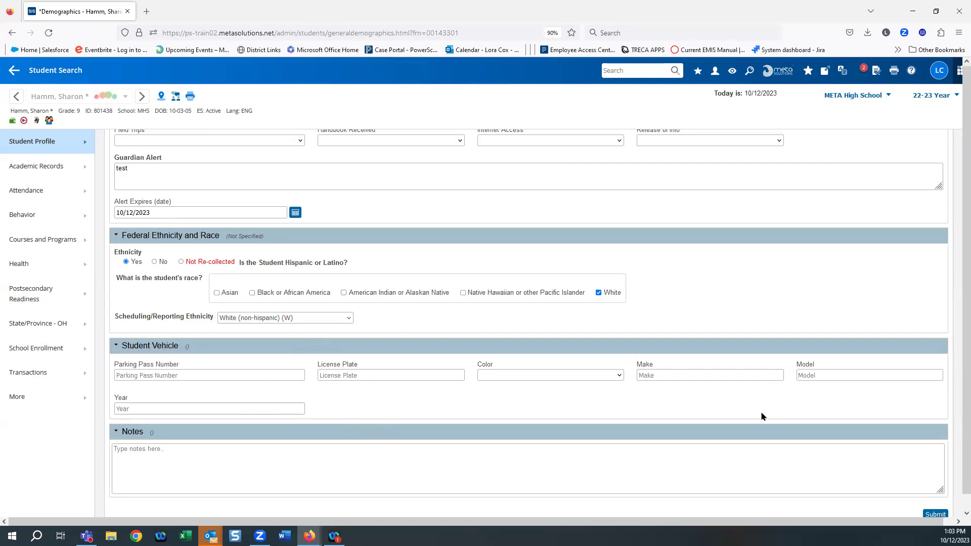
scroll(763, 402, "down", 2)
left_click(163, 398)
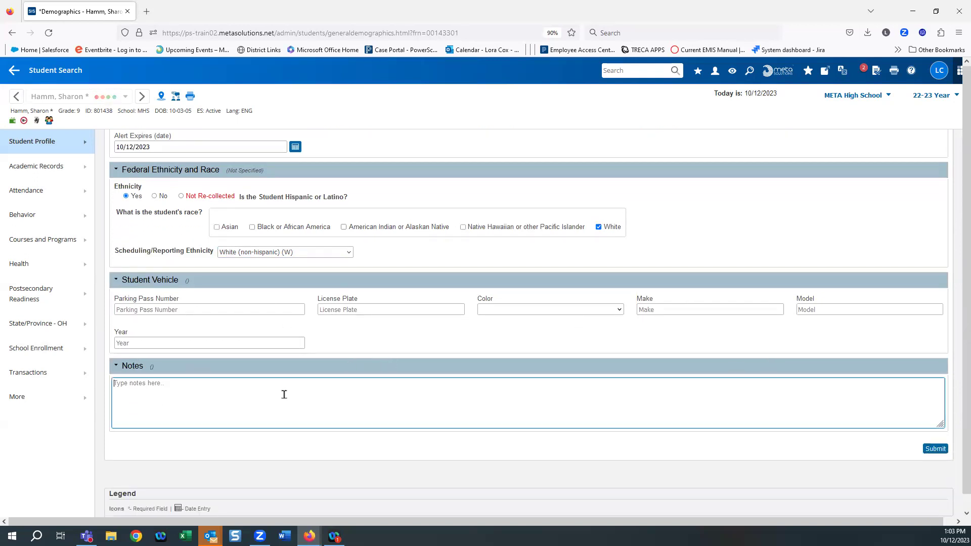
left_click(934, 451)
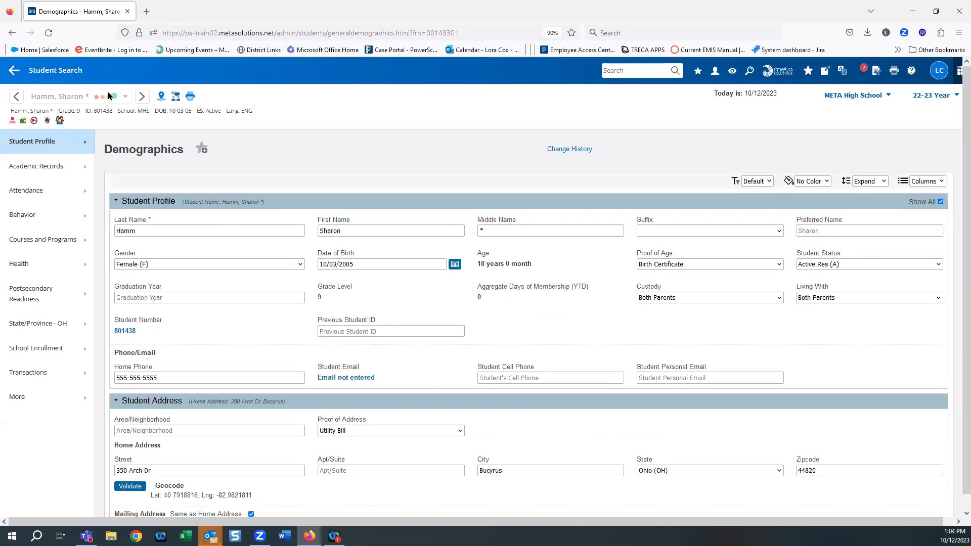
Step: Go to the student's Contact Management page from the Student Profile menu
left_click(52, 146)
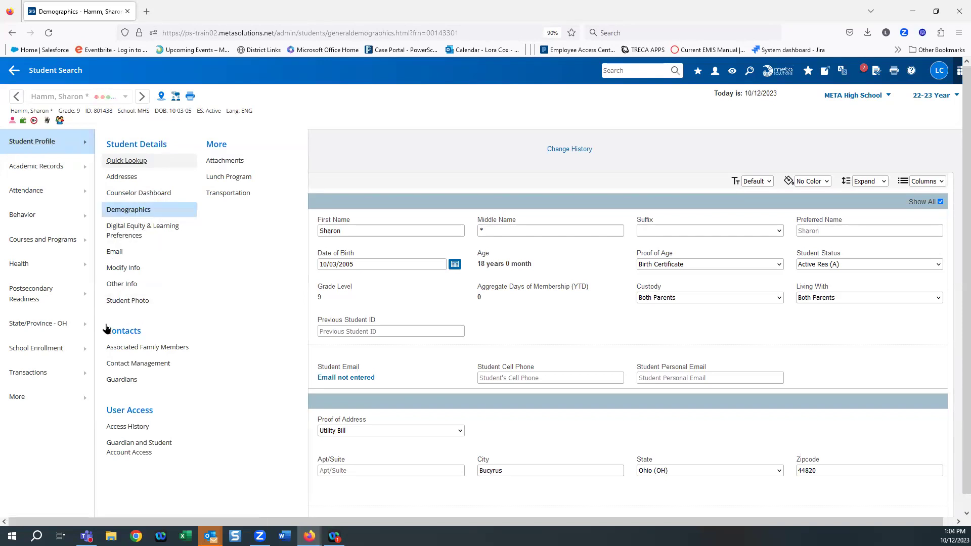
left_click(161, 365)
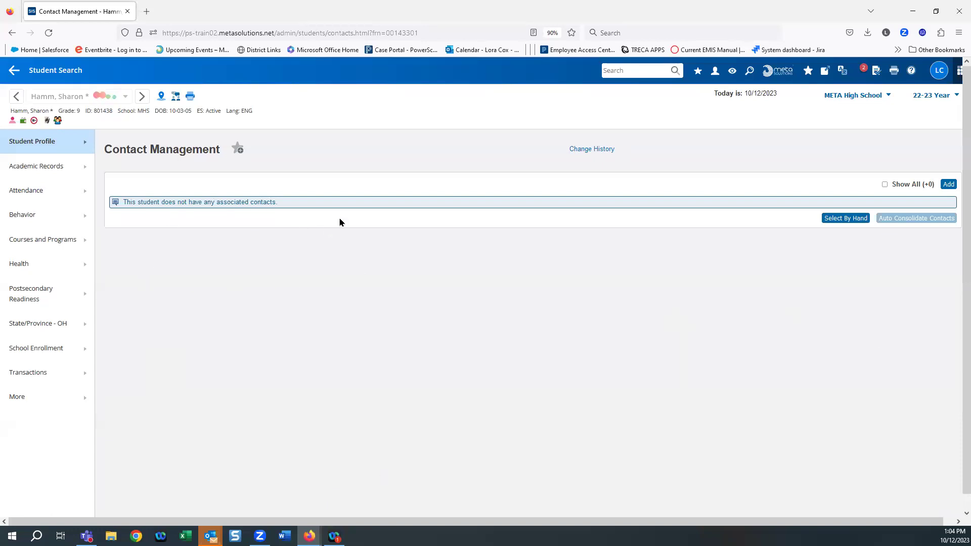
Step: Search contacts by the parent's first and last name and, finding no match, start a New Contact
left_click(953, 185)
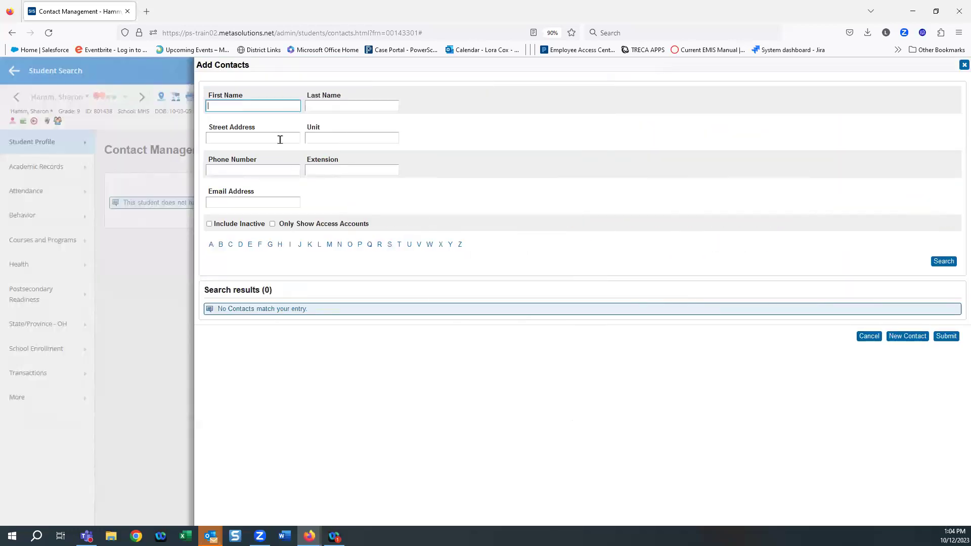
left_click(267, 107)
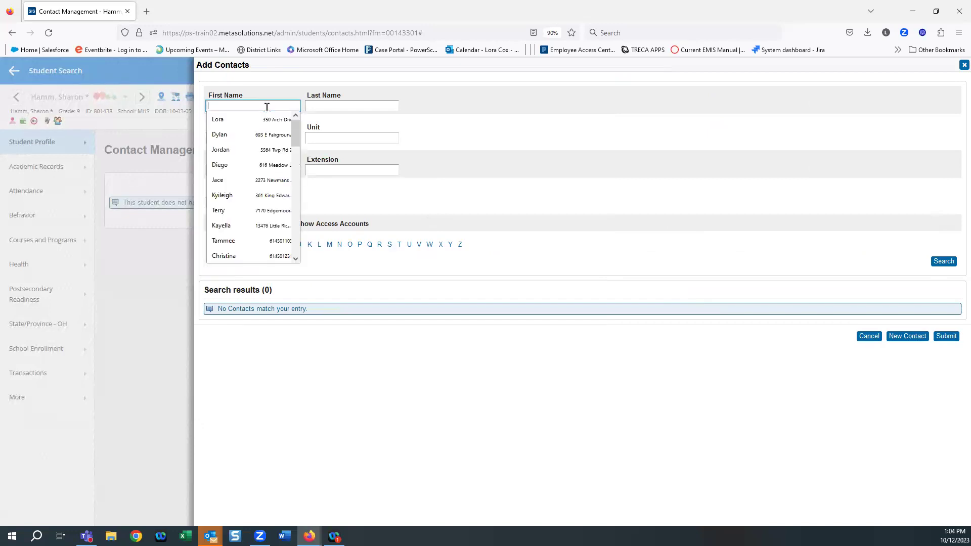
key("Down")
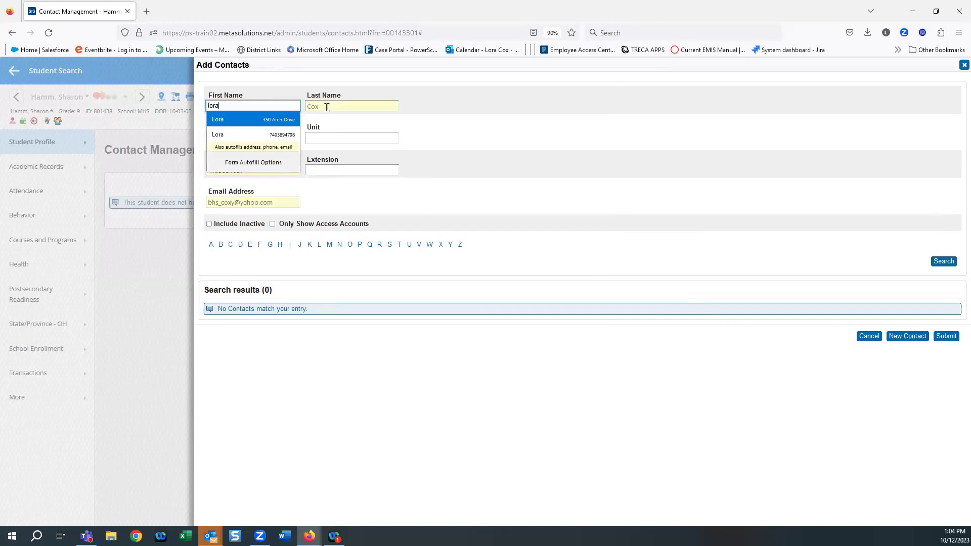
left_click(327, 107)
type("co")
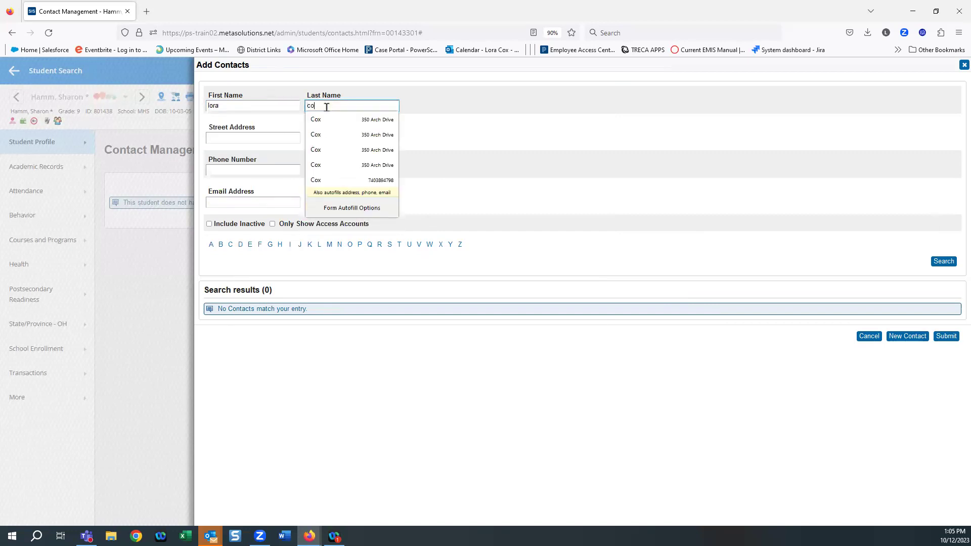
key("Down")
key("Down")
key("Down")
key("Down")
key("Down")
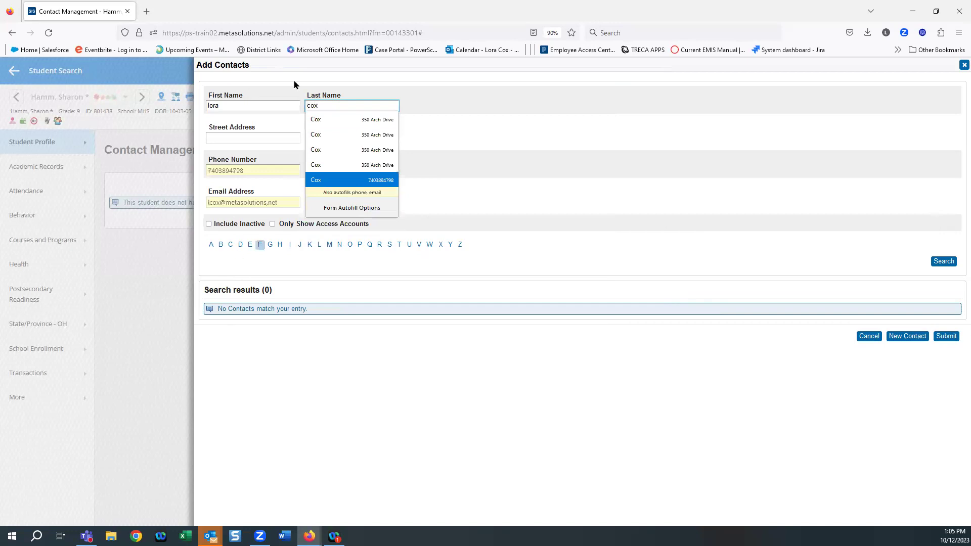
left_click(734, 102)
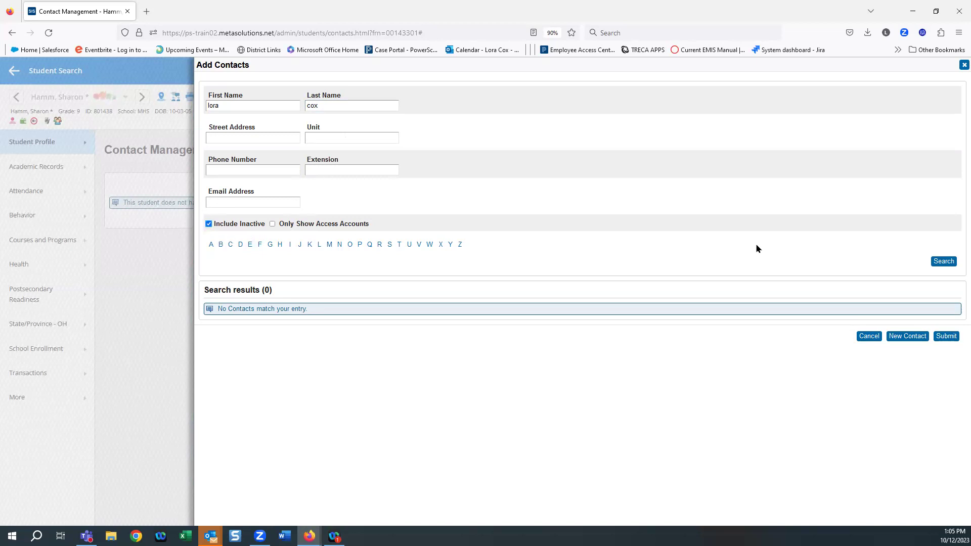
left_click(943, 262)
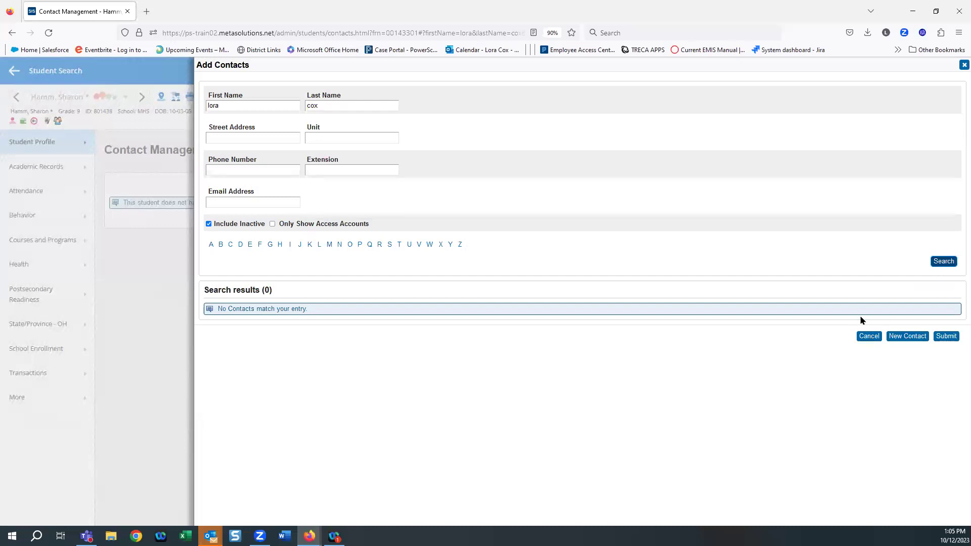
left_click(920, 337)
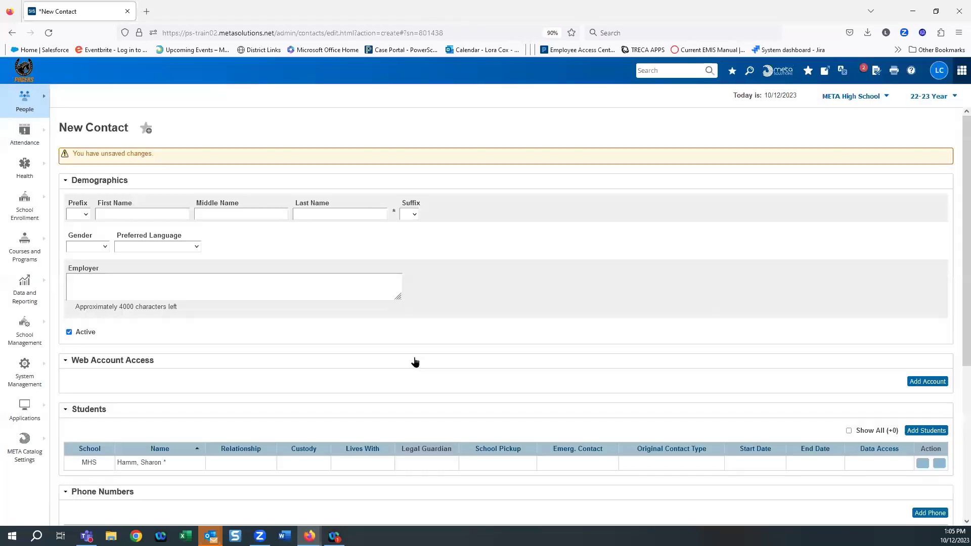
Step: Enter the contact's first and last name and set gender to Female (F), leaving Preferred Language blank
left_click(122, 210)
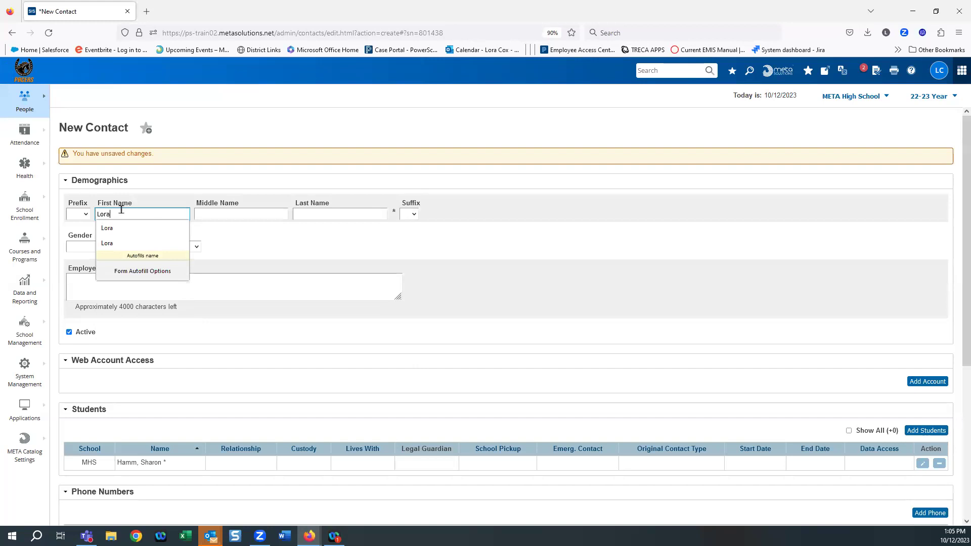
key("Tab")
key("Tab")
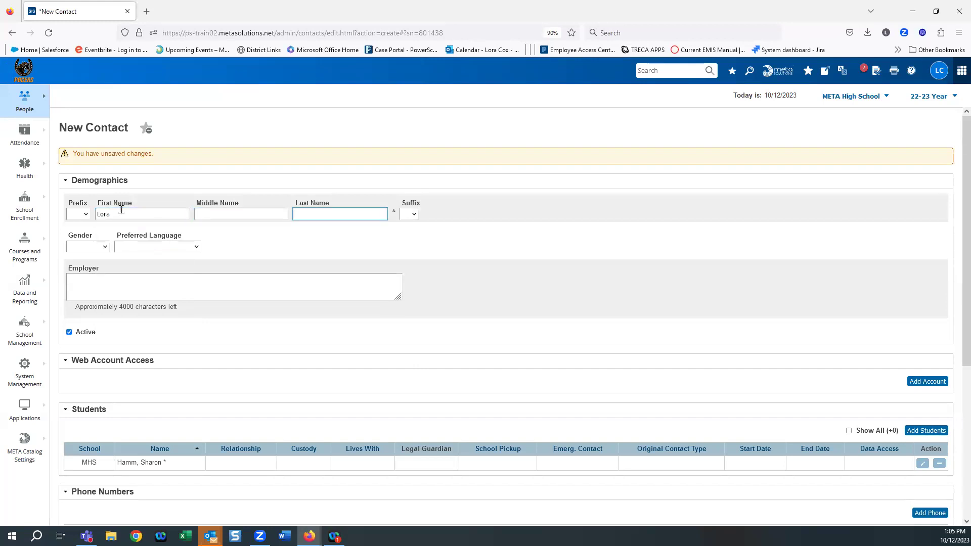
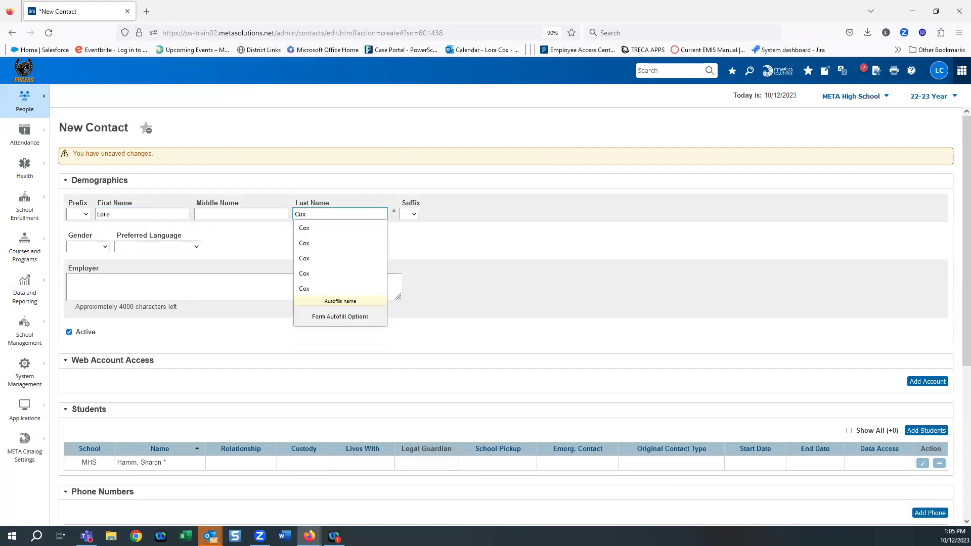
left_click(566, 224)
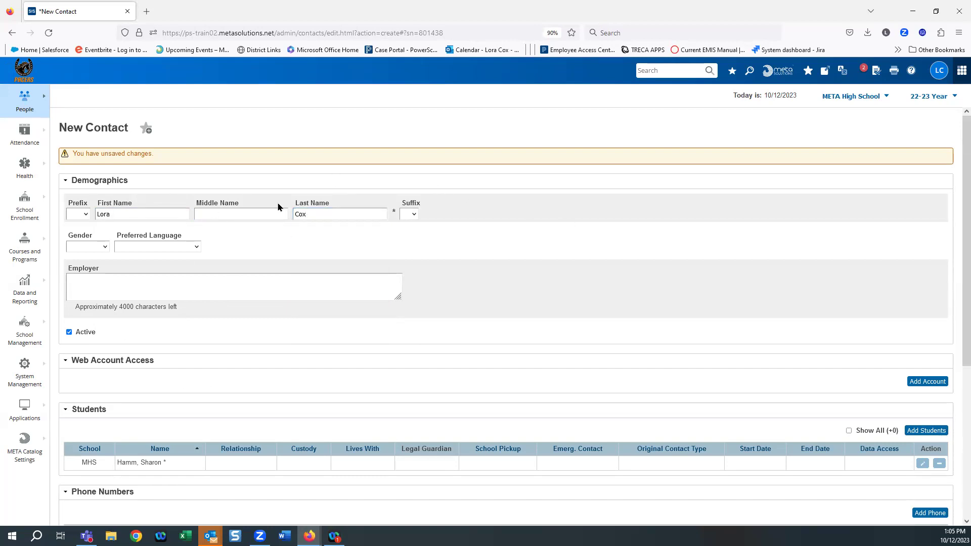
left_click(82, 248)
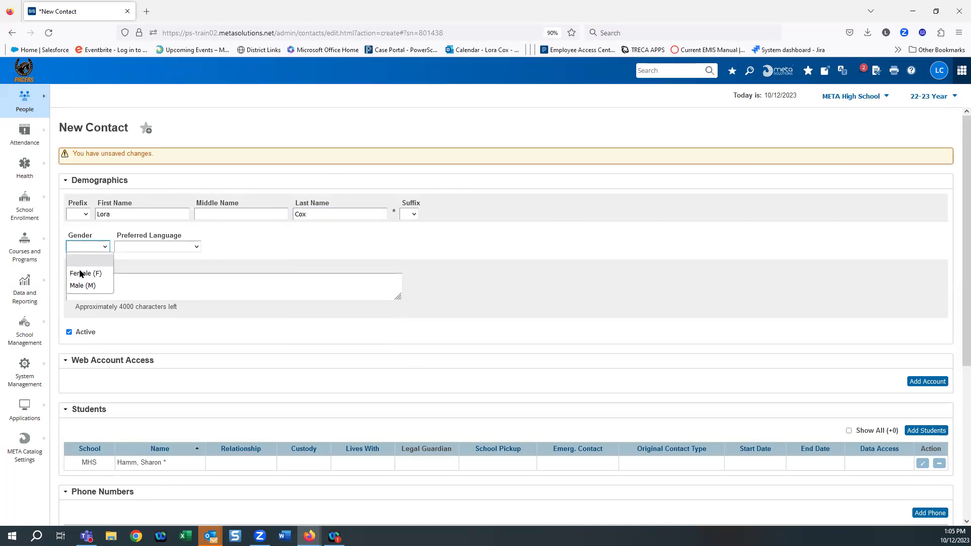
left_click(83, 273)
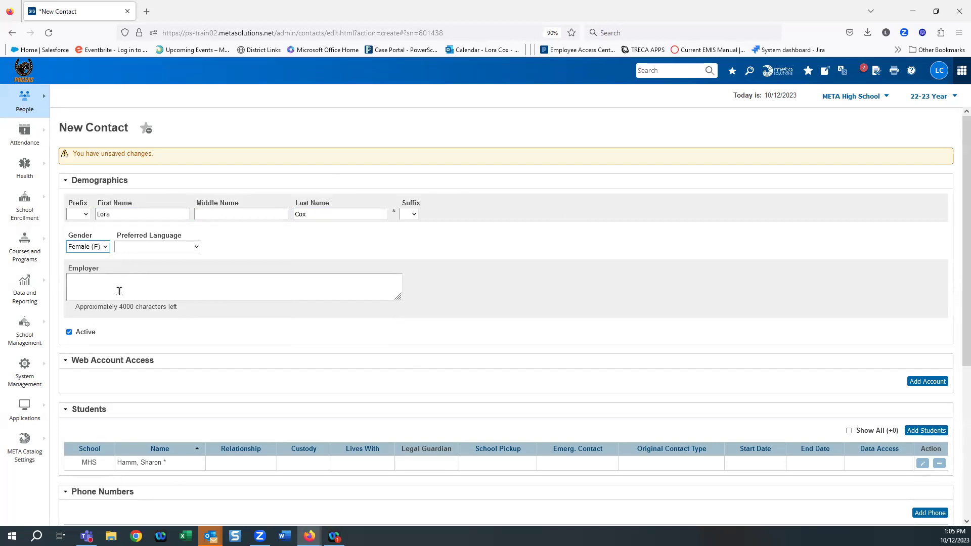
left_click(176, 248)
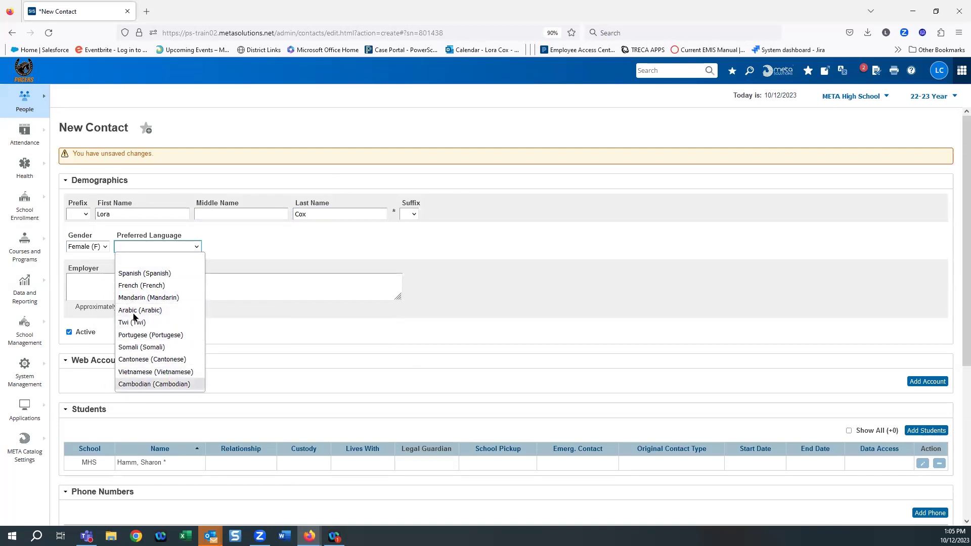
left_click(146, 261)
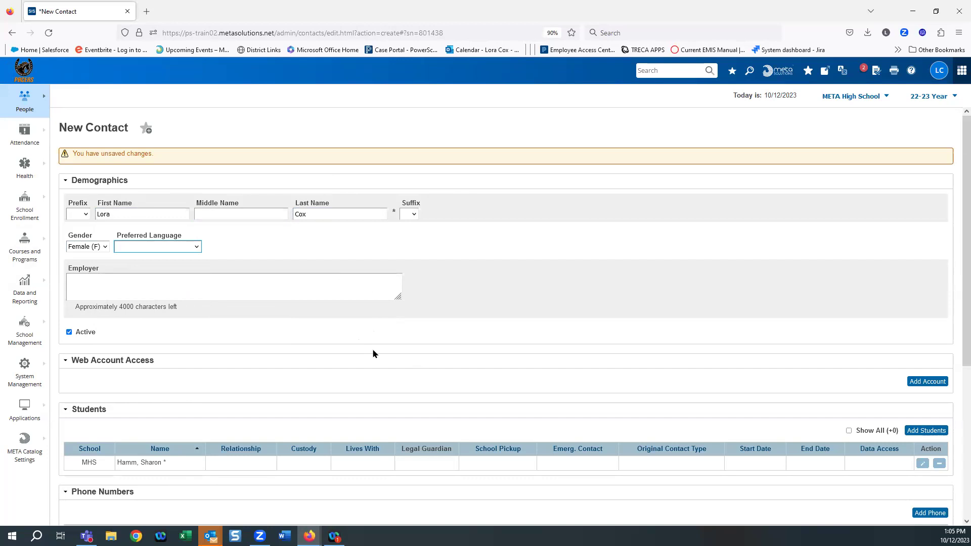
scroll(373, 354, "down", 3)
scroll(374, 353, "up", 2)
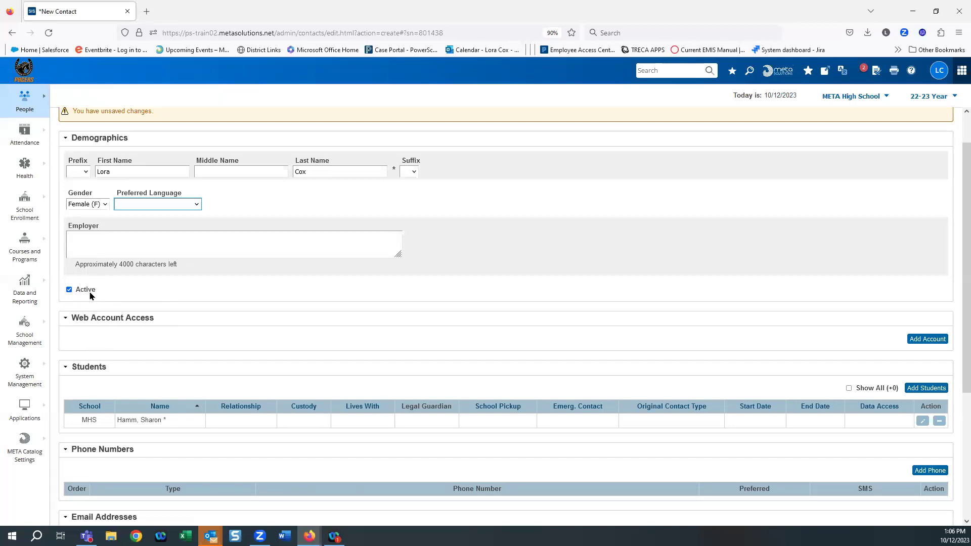
scroll(222, 303, "down", 3)
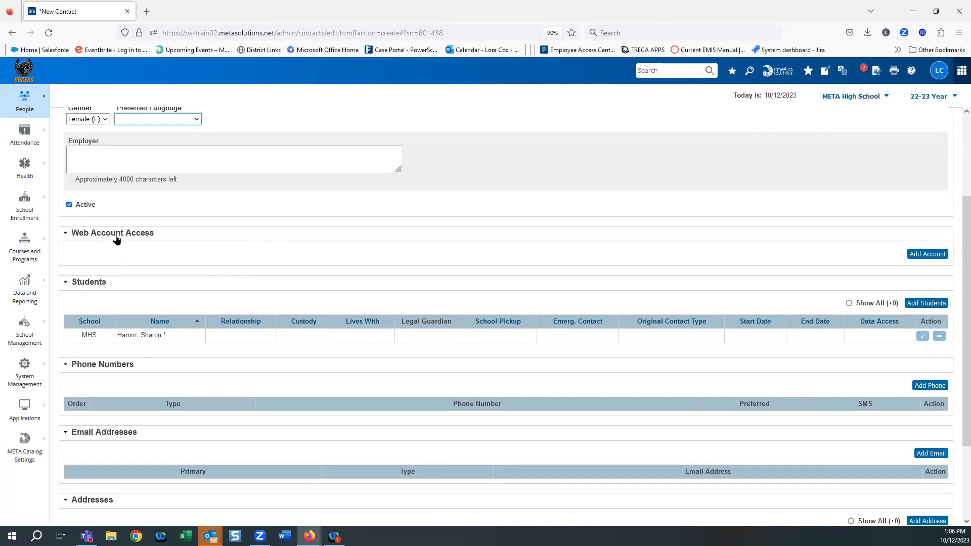
left_click(920, 254)
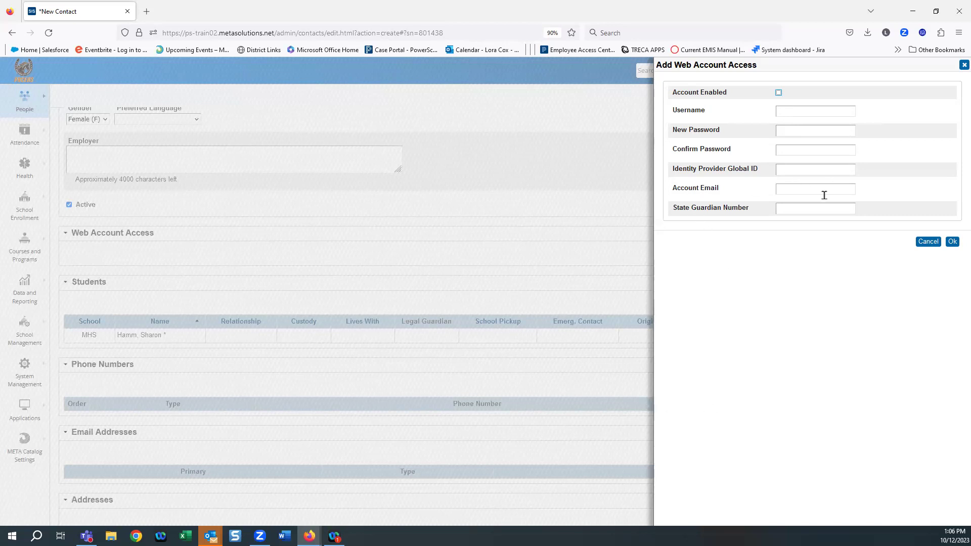
left_click(928, 242)
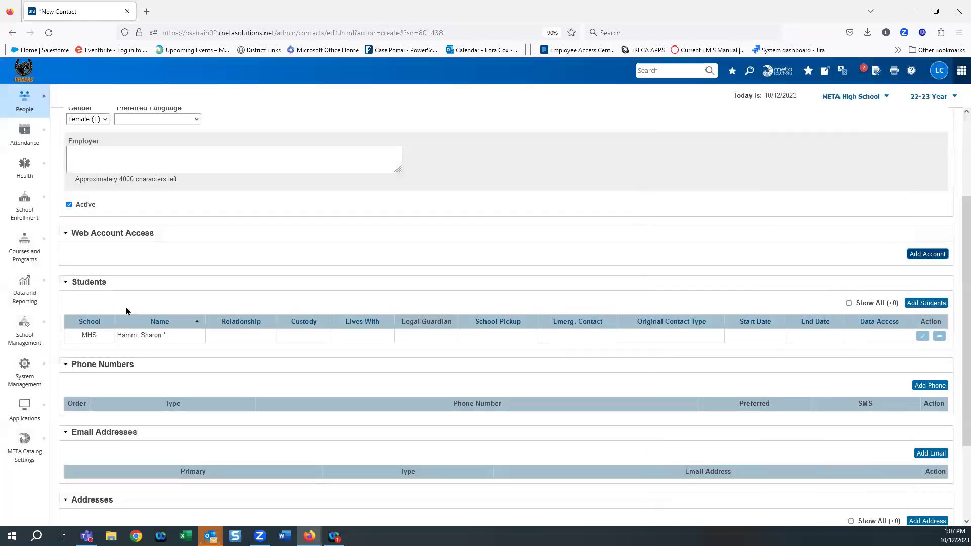
scroll(101, 278, "down", 3)
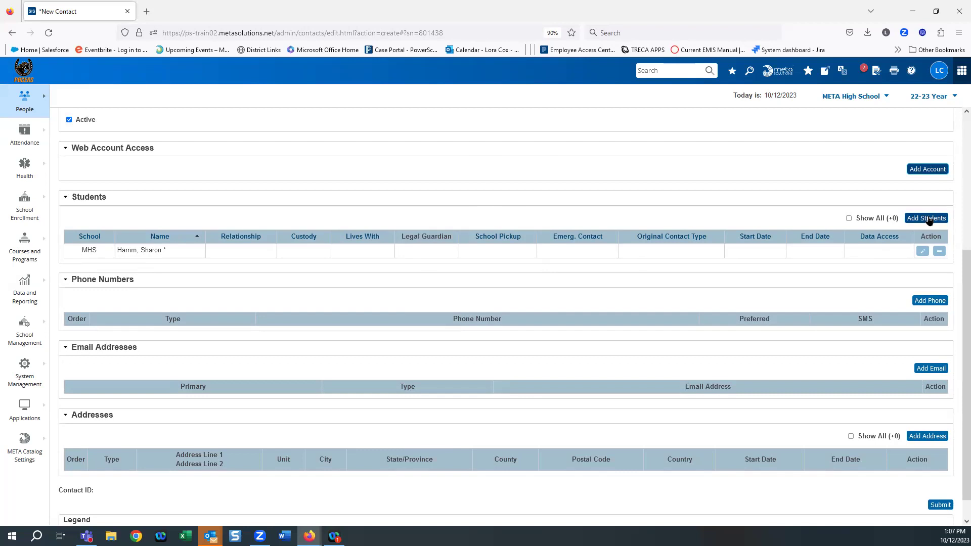
Step: List students with last names starting with C and add one as the contact's Neighbor
left_click(927, 219)
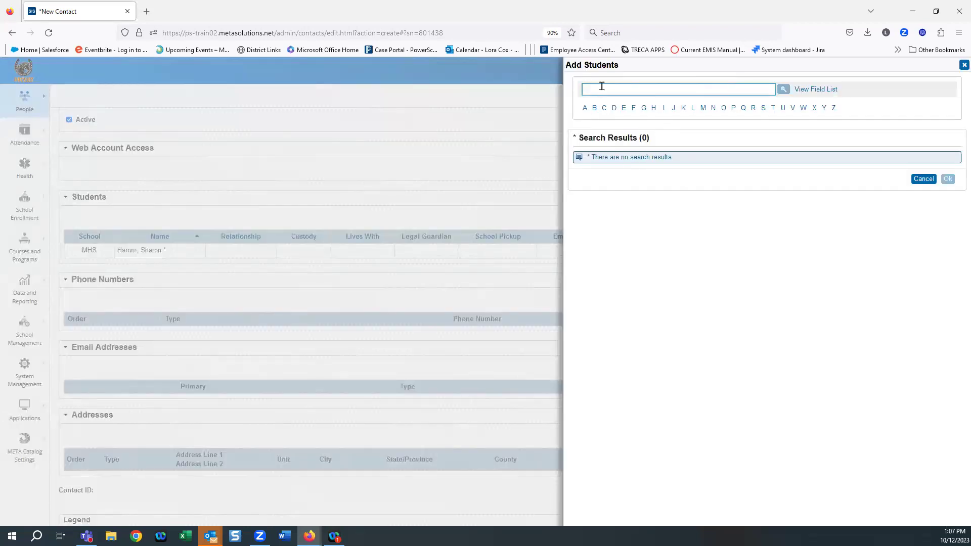
type("cox")
left_click(798, 93)
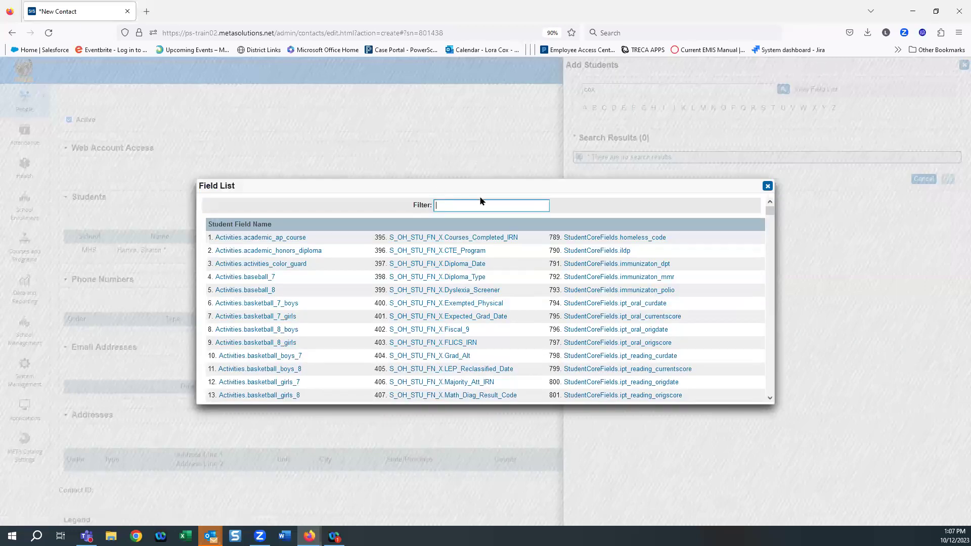
key("Escape")
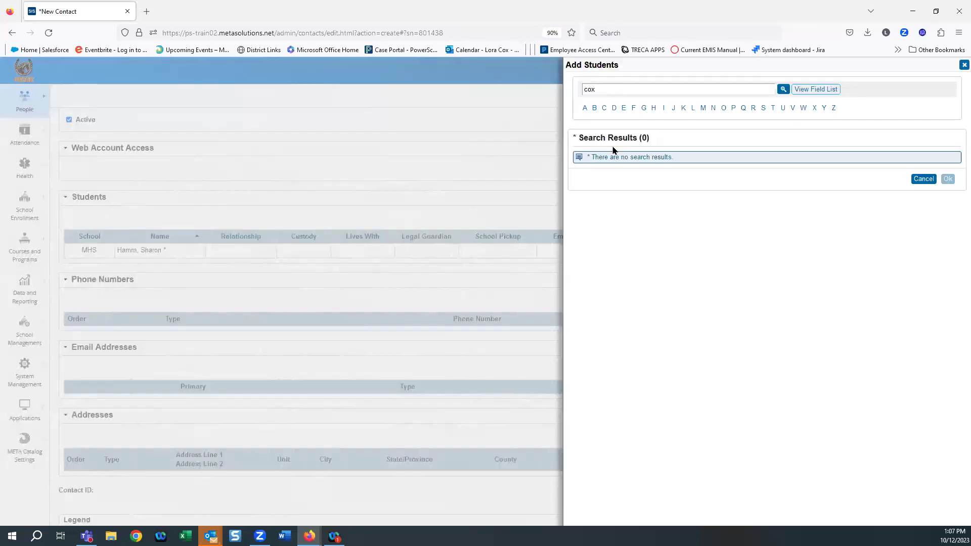
left_click(604, 108)
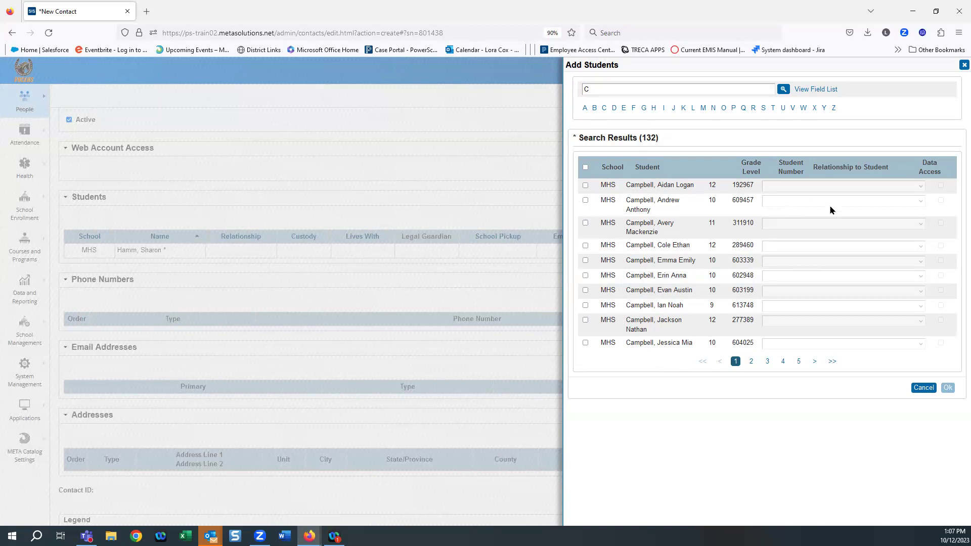
left_click(585, 201)
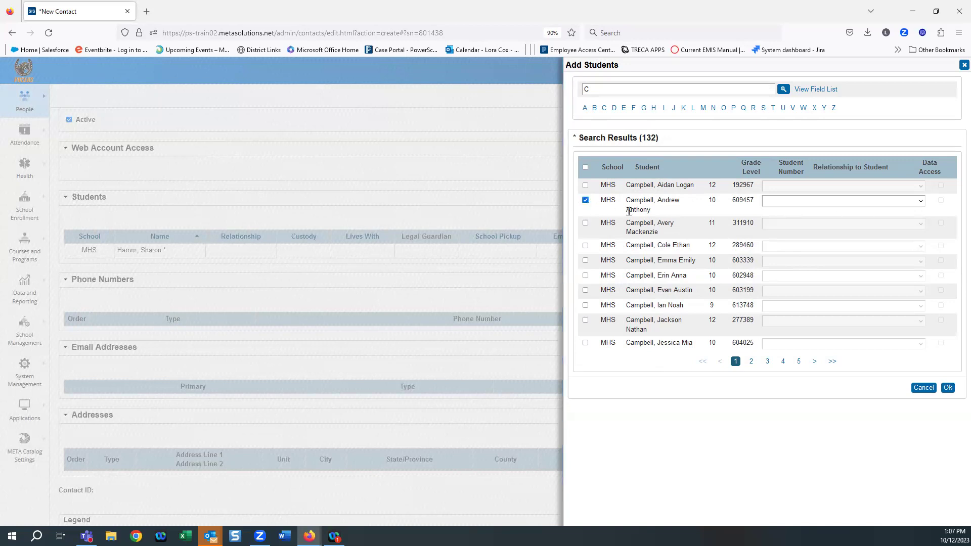
left_click(921, 201)
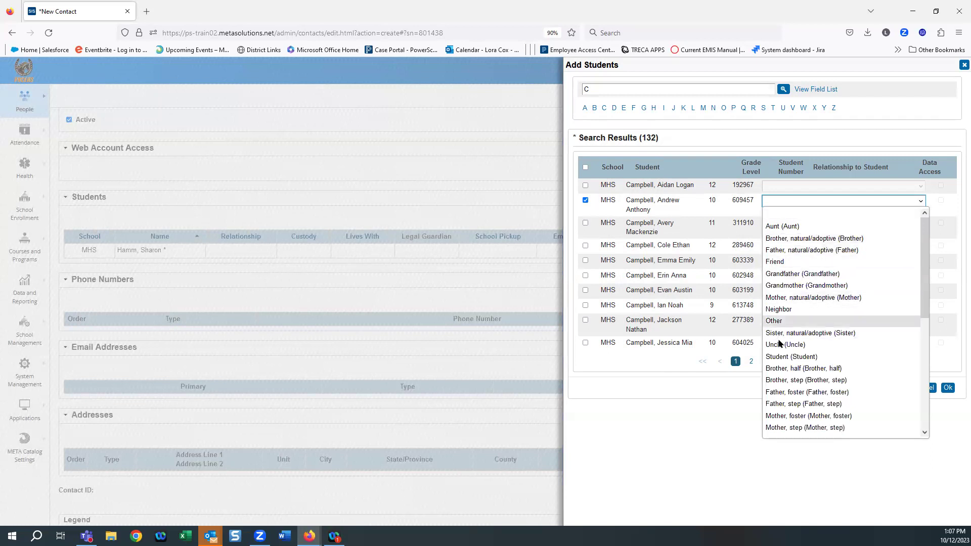
left_click(783, 309)
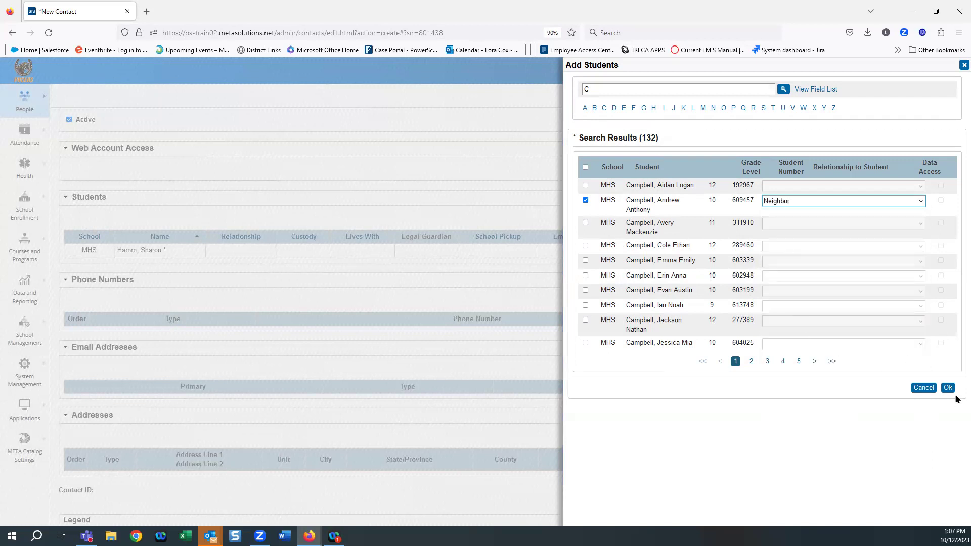
left_click(947, 388)
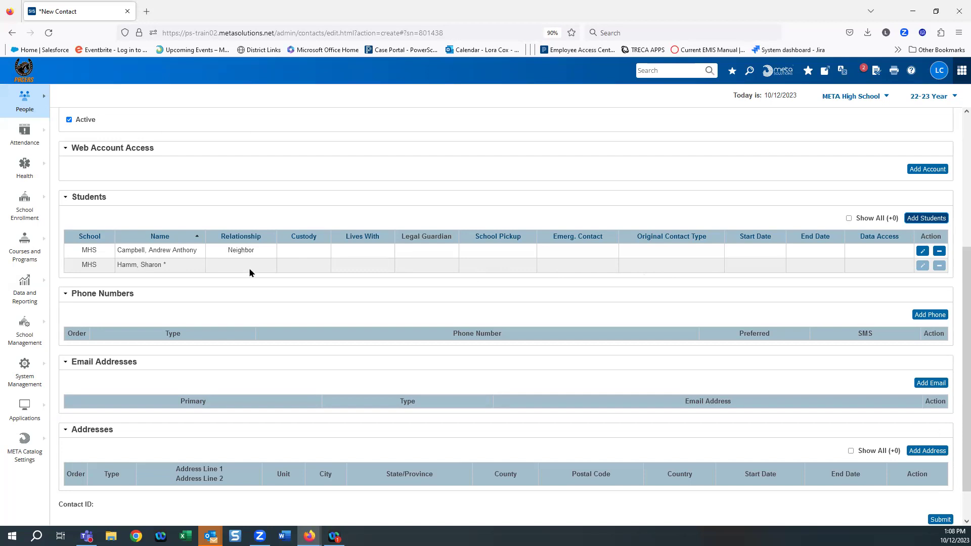
Step: Give the Neighbor link a 10/11/2023 start date with School Pickup and Emergency Contact checked
left_click(924, 251)
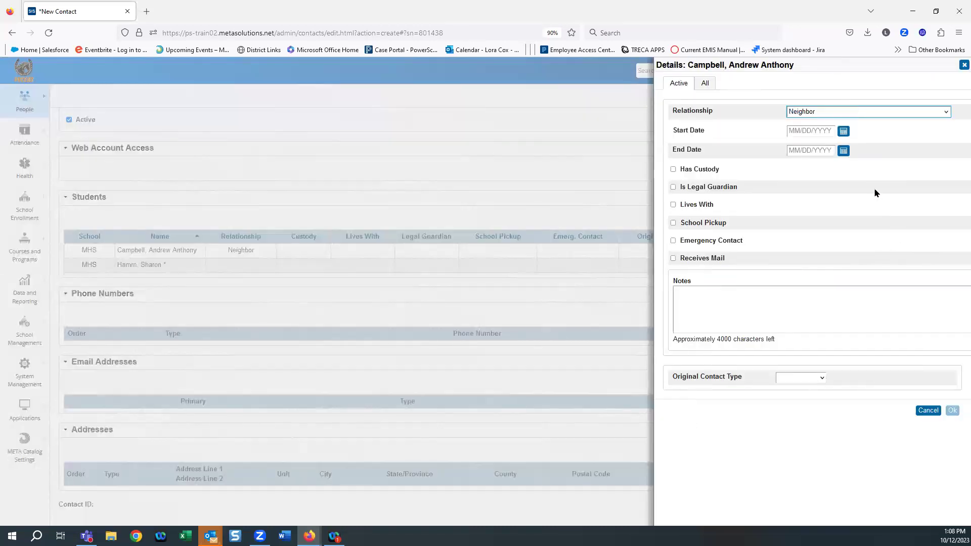
left_click(843, 131)
left_click(841, 187)
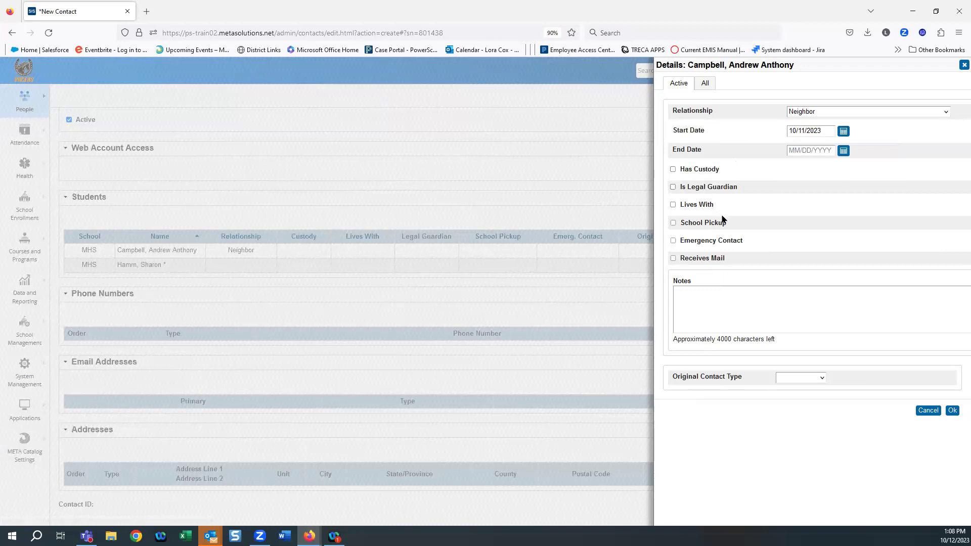
left_click(673, 224)
left_click(673, 242)
left_click(952, 410)
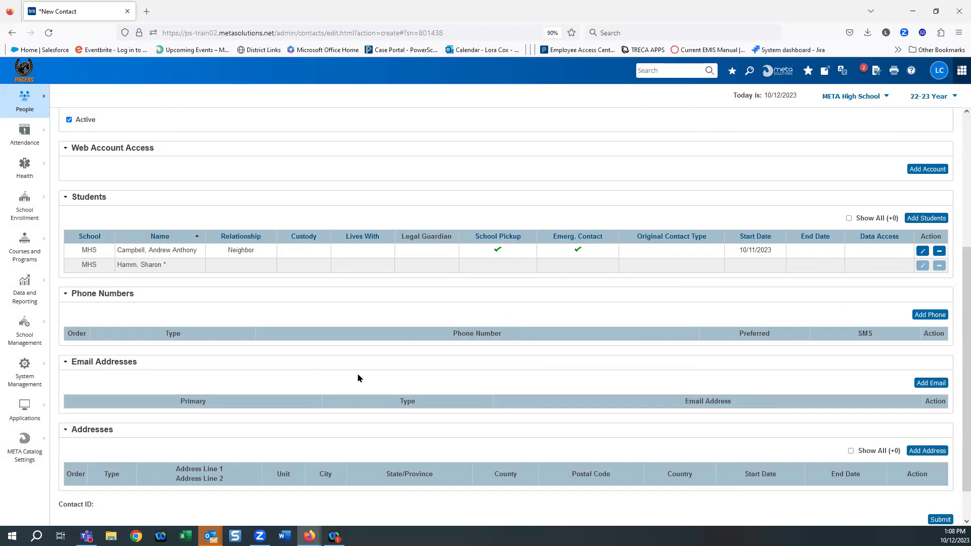
scroll(358, 378, "down", 1)
Step: Add the contact's Cell (Mobile) phone number, marked SMS-enabled and Preferred
left_click(940, 275)
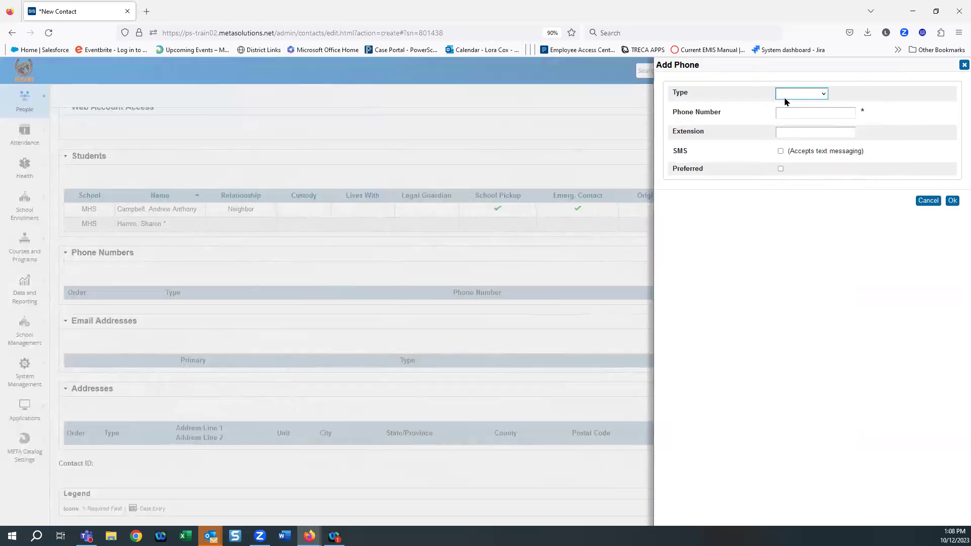
left_click(785, 97)
left_click(805, 139)
left_click(791, 115)
type("666-666-6666")
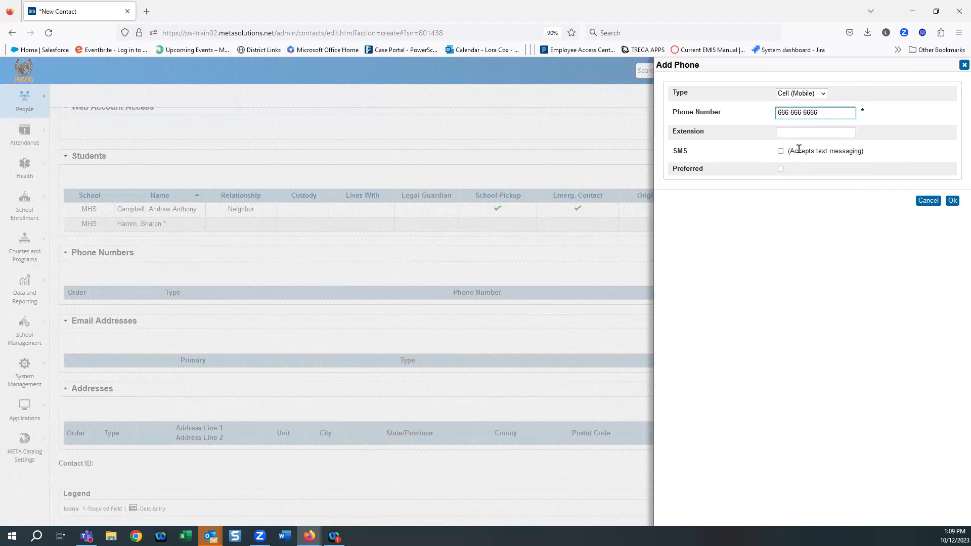
left_click(780, 151)
left_click(781, 168)
left_click(953, 201)
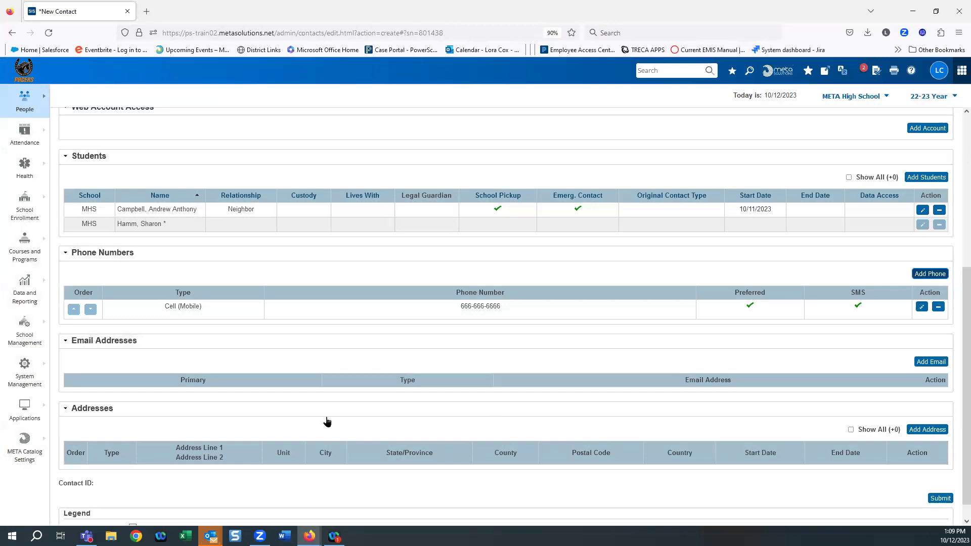
scroll(76, 344, "down", 1)
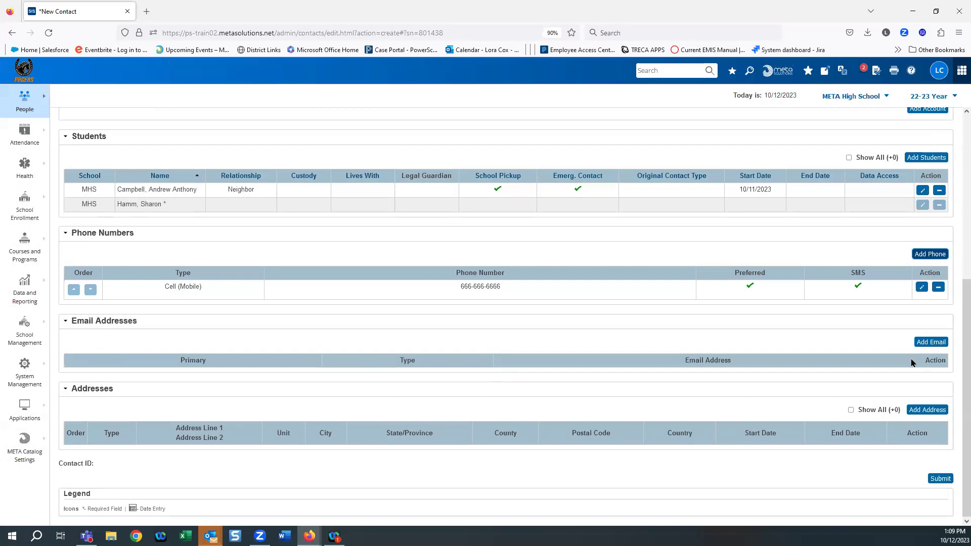
Step: Start a Home address for the contact, entering the street line and city
left_click(929, 410)
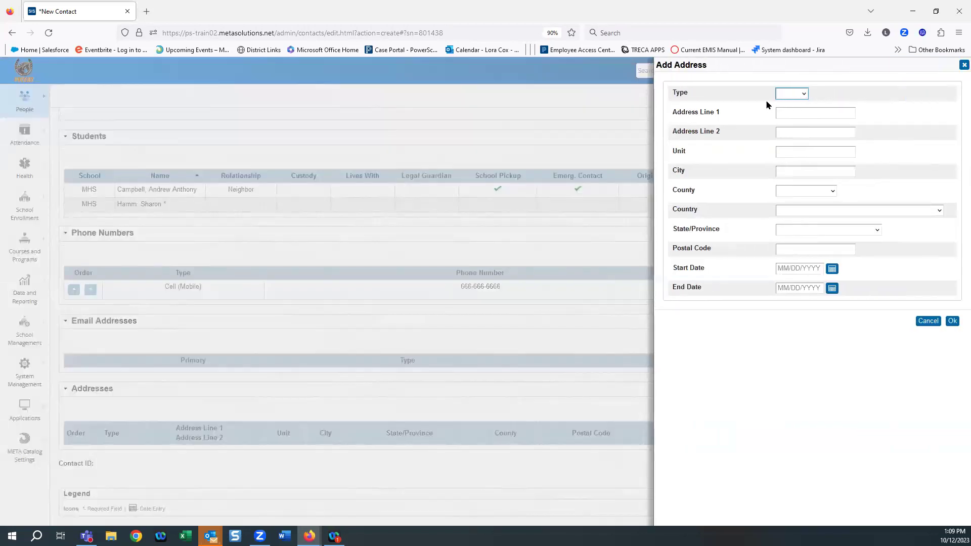
left_click(777, 94)
left_click(792, 113)
left_click(798, 112)
type("555")
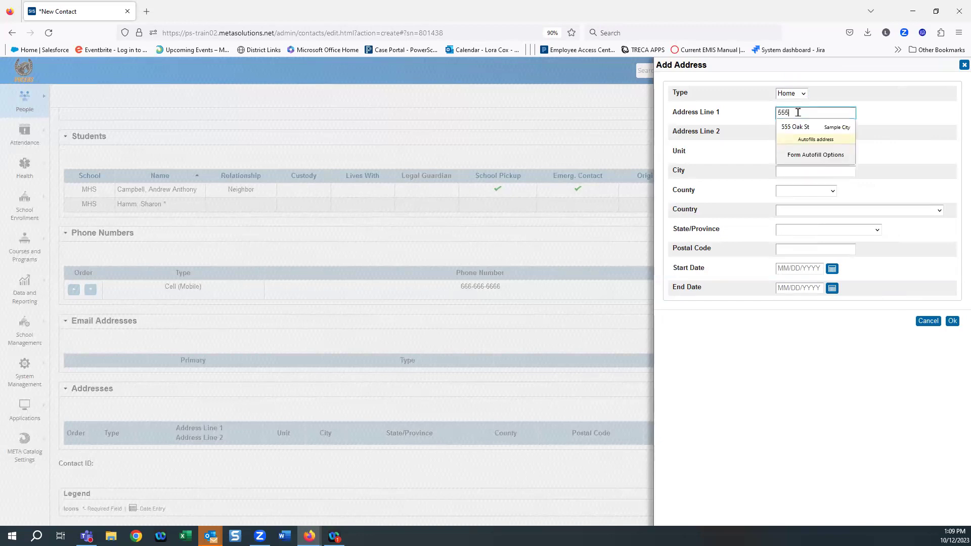
type(" main St")
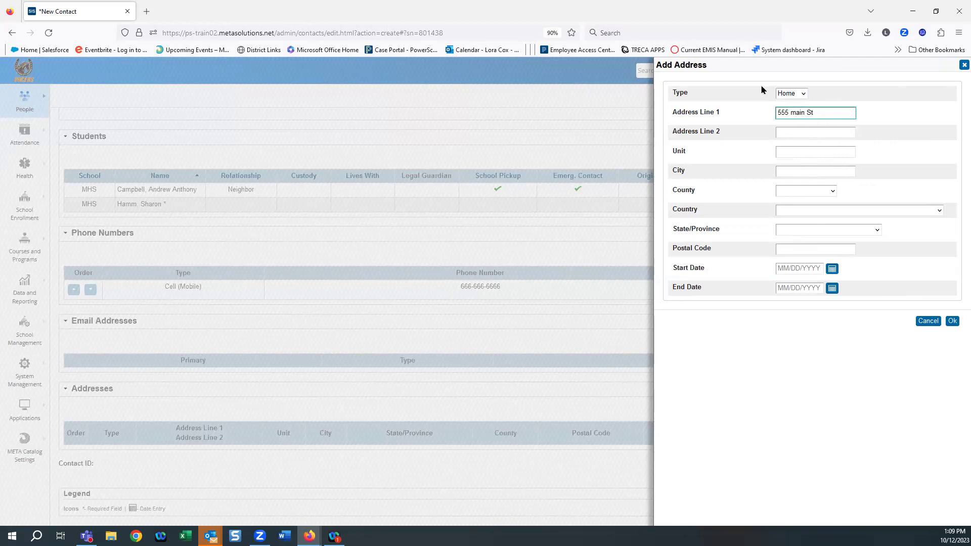
left_click(790, 173)
type("bucyrus")
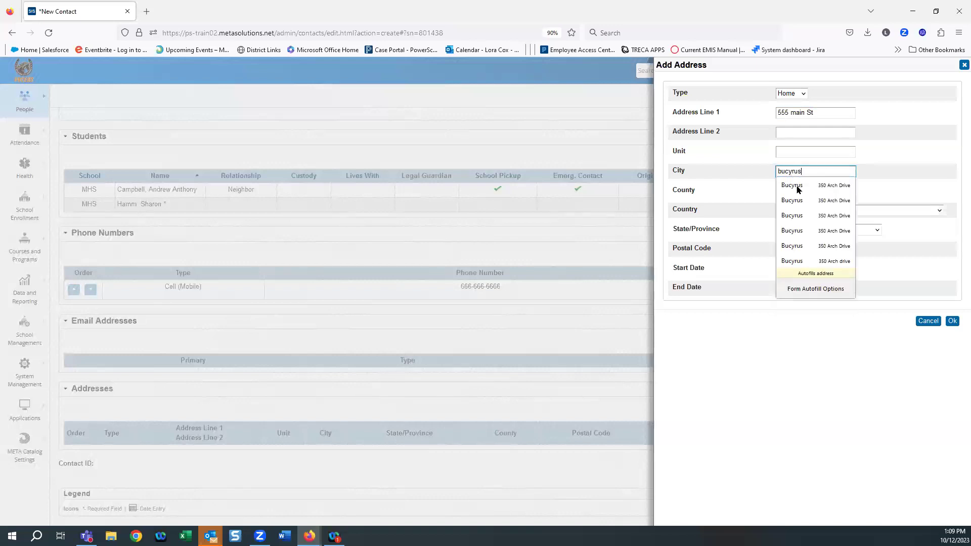
left_click(792, 186)
Step: Add the postal code and a 10/11/2023 start date, then save the address
left_click(784, 247)
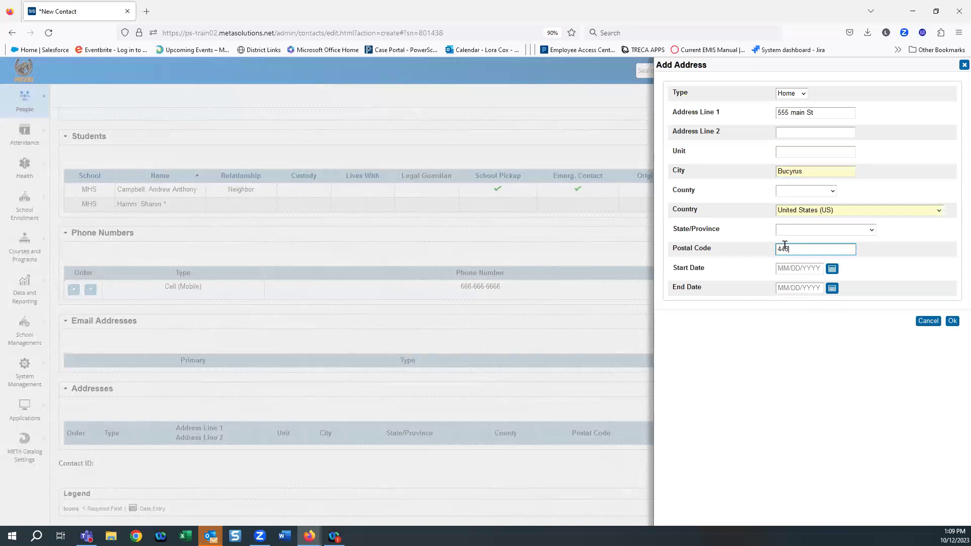
type("44820")
left_click(791, 398)
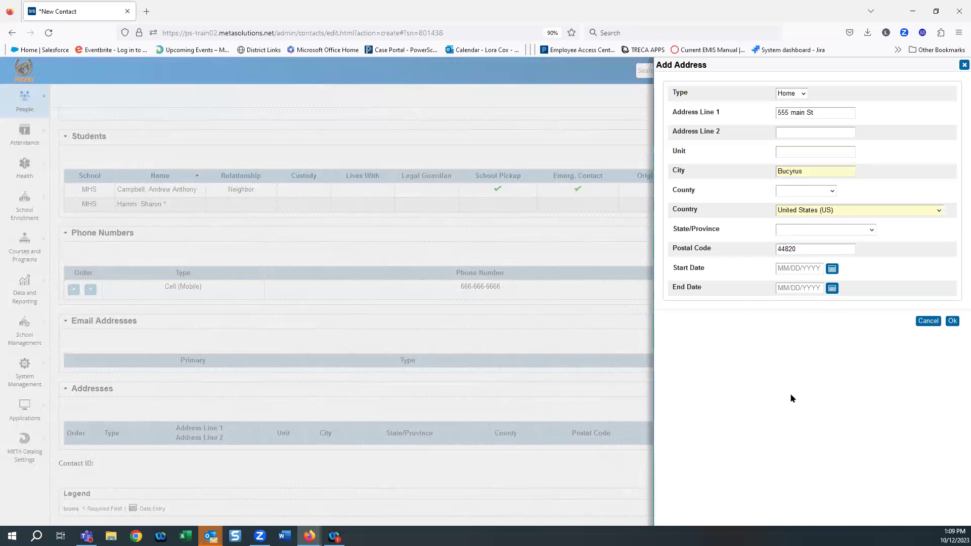
left_click(832, 268)
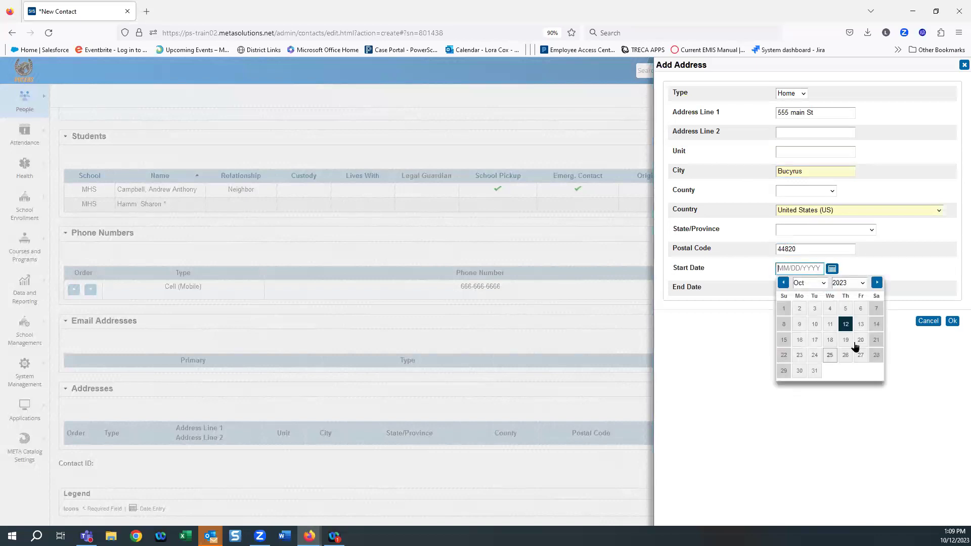
left_click(835, 326)
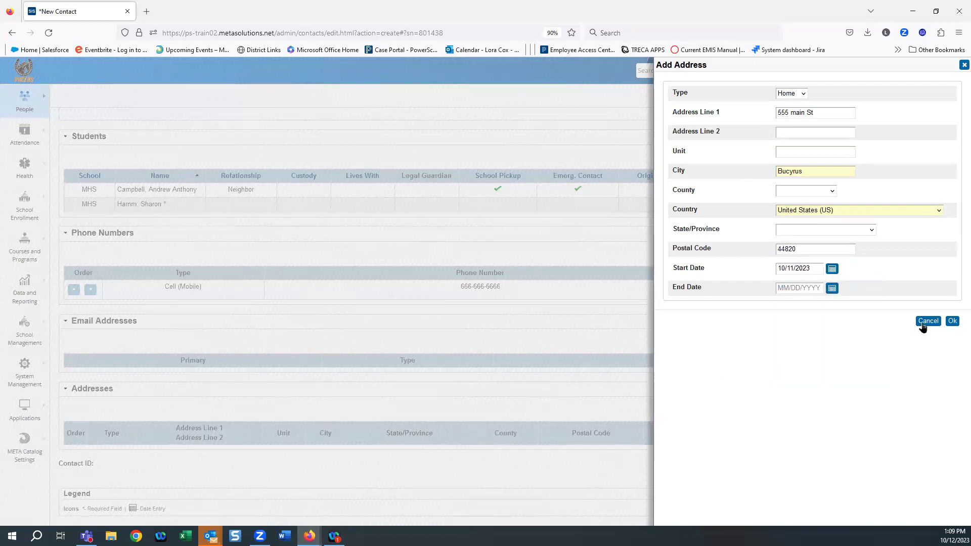
left_click(955, 323)
left_click(953, 322)
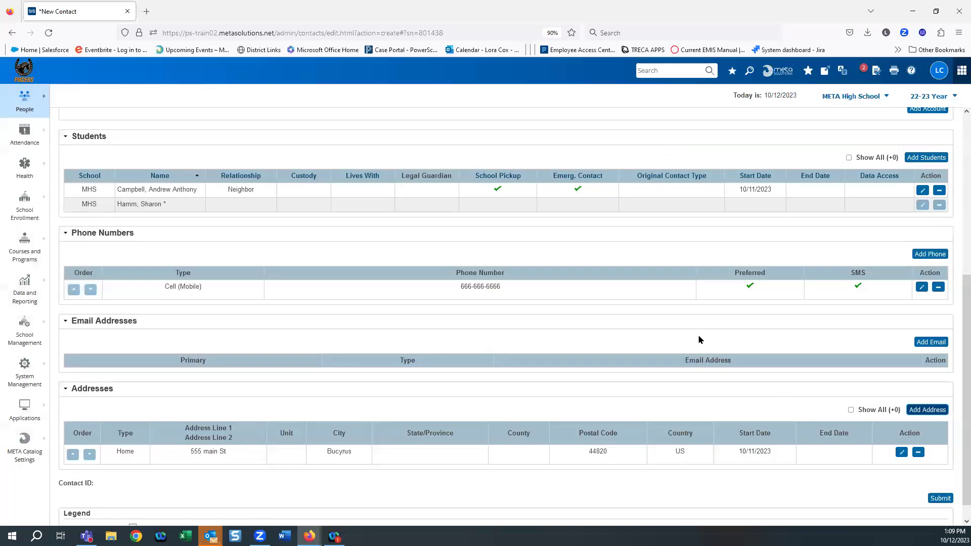
scroll(666, 302, "down", 1)
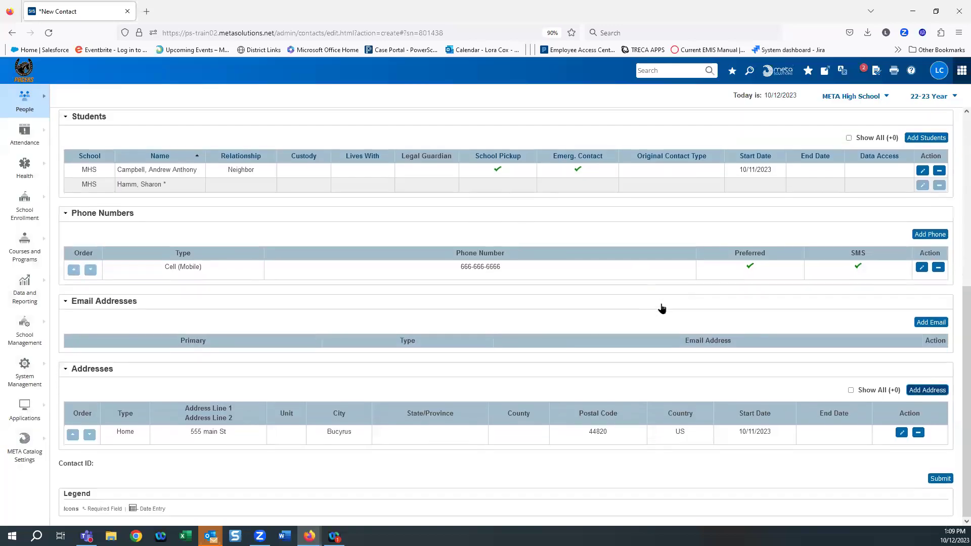
Step: Submit the New Contact form so the contact is created and its details page appears
left_click(939, 478)
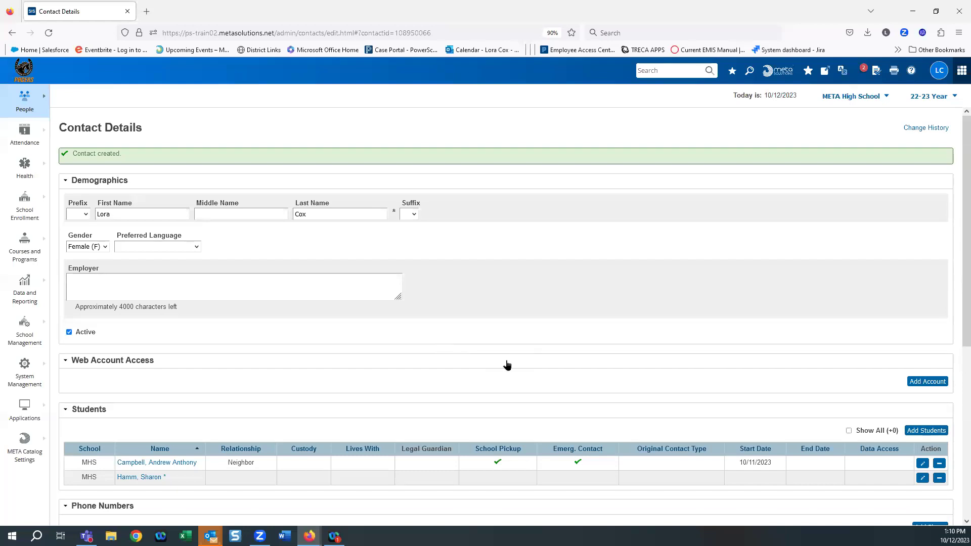
scroll(500, 399, "down", 2)
Step: Set the second student's relationship to Mother, natural/adoptive, starting 10/11/2023
left_click(922, 393)
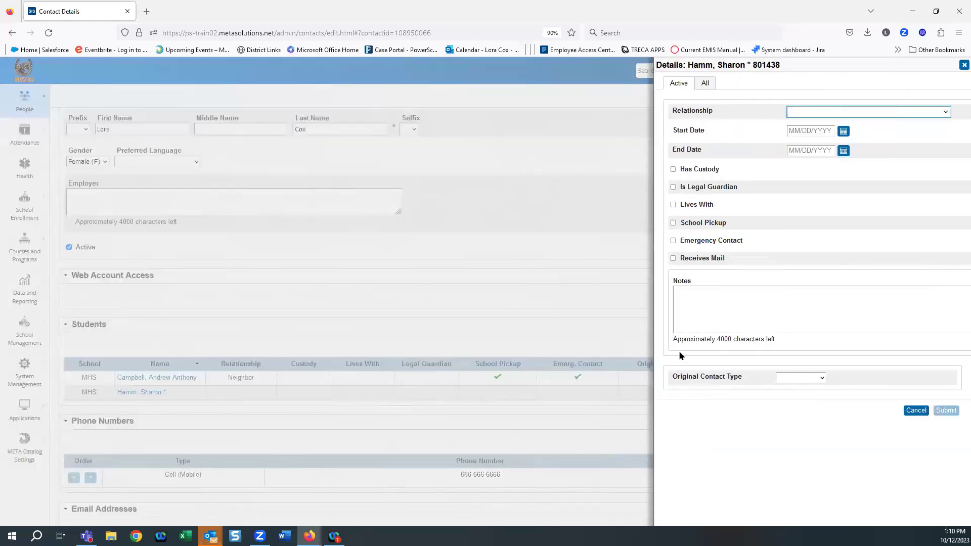
left_click(813, 115)
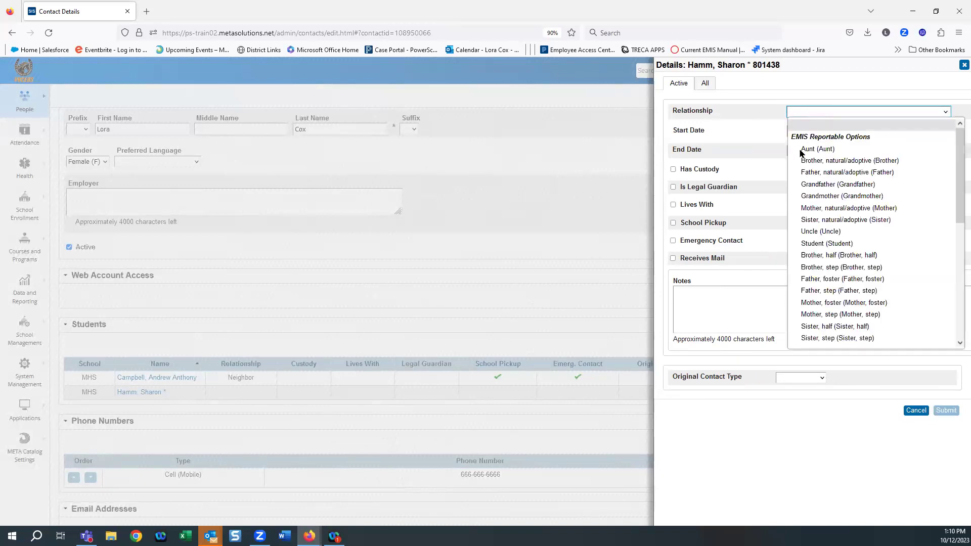
left_click(832, 209)
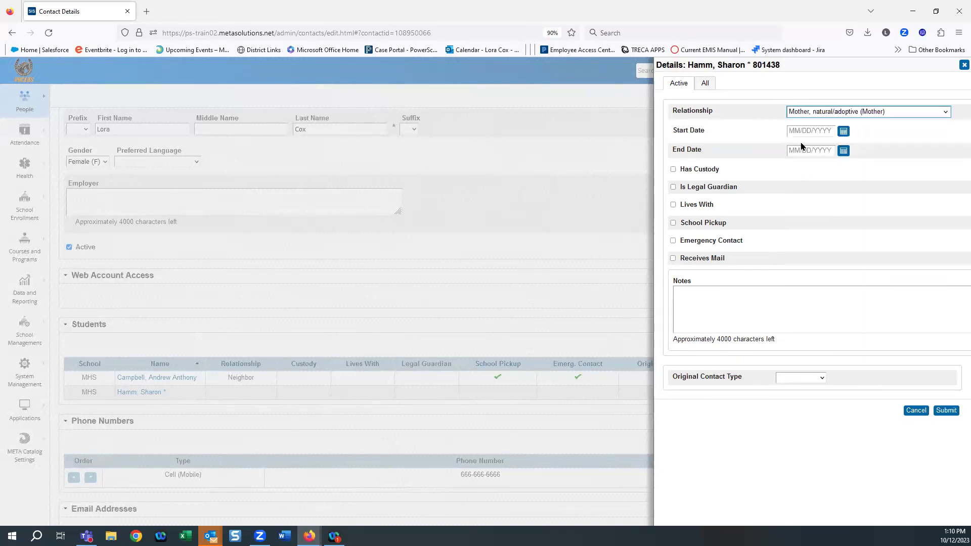
left_click(842, 130)
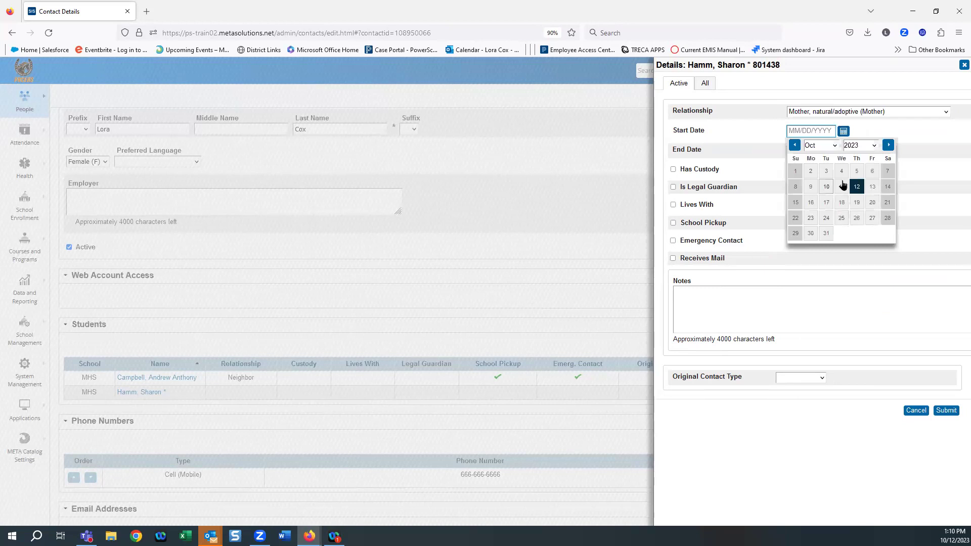
left_click(841, 187)
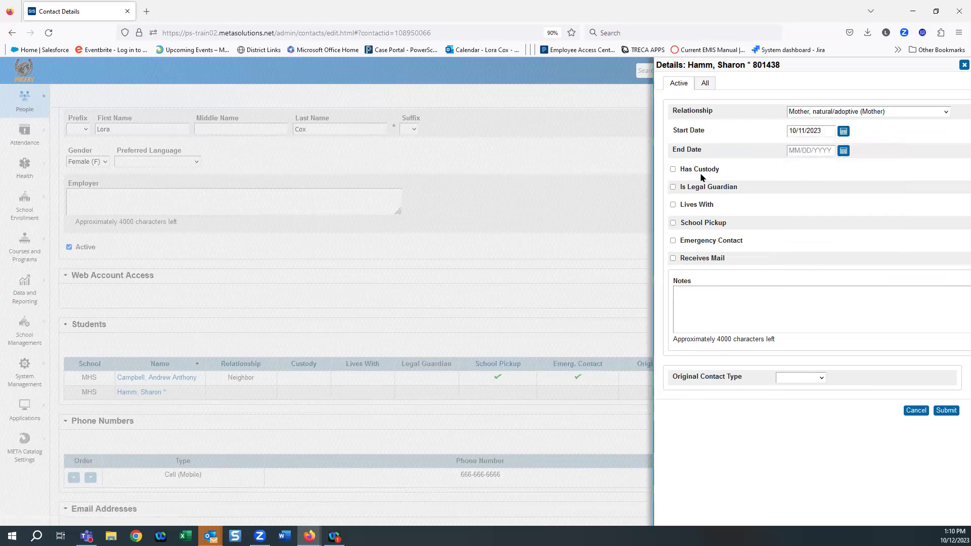
Step: Mark the mother with custody, legal guardian, lives with, emergency contact and receives mail, and save
left_click(672, 170)
left_click(672, 187)
left_click(673, 205)
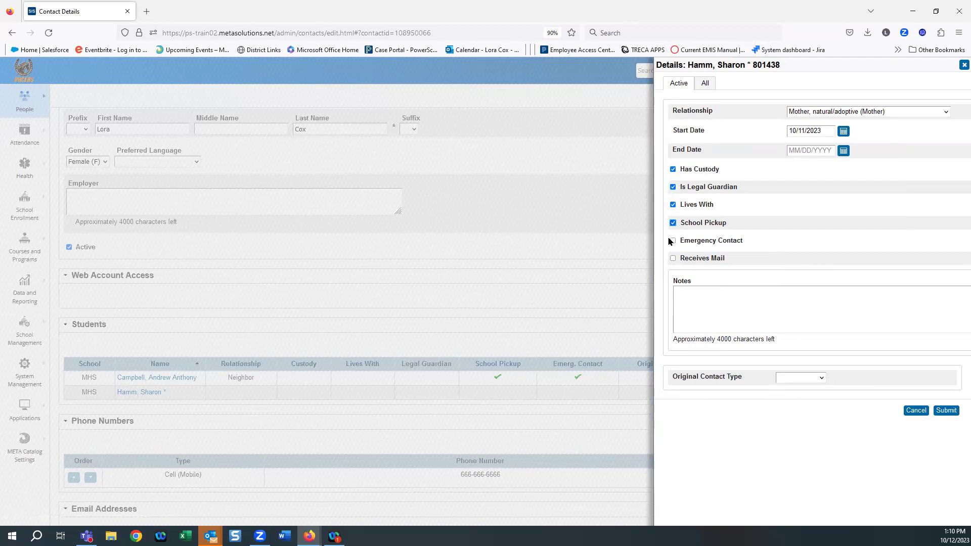
left_click(673, 241)
left_click(673, 259)
left_click(945, 412)
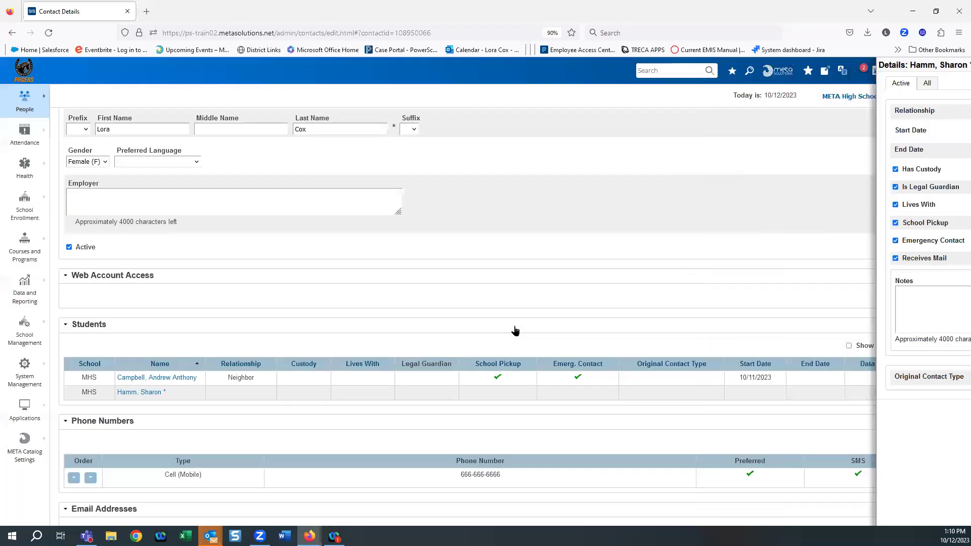
scroll(767, 311, "down", 3)
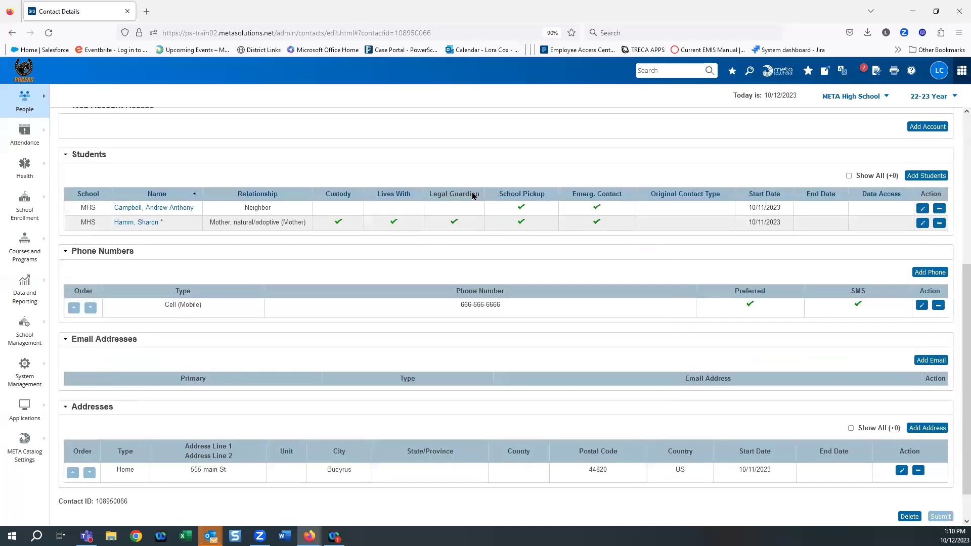
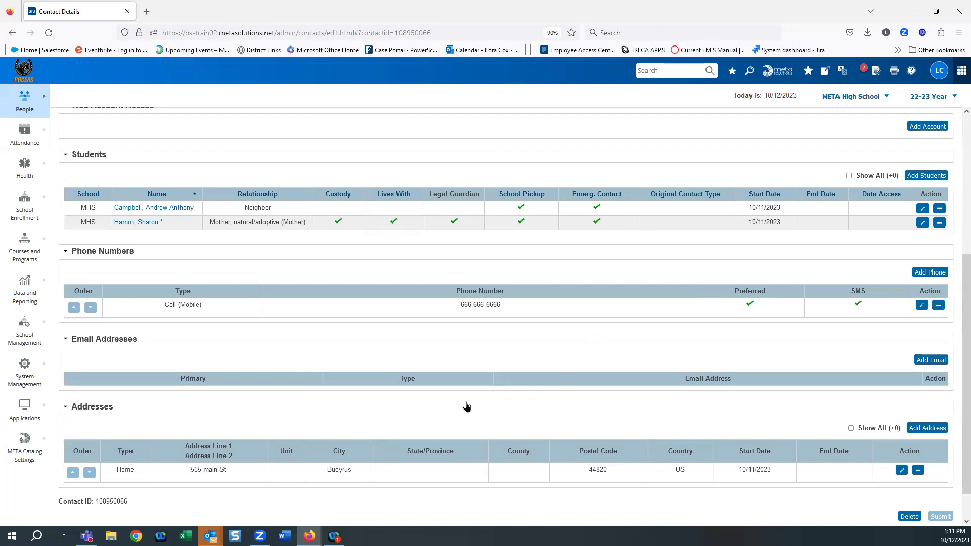
Step: End the contact's Neighbor relationship with an end date of 10/11/2023
scroll(465, 440, "up", 1)
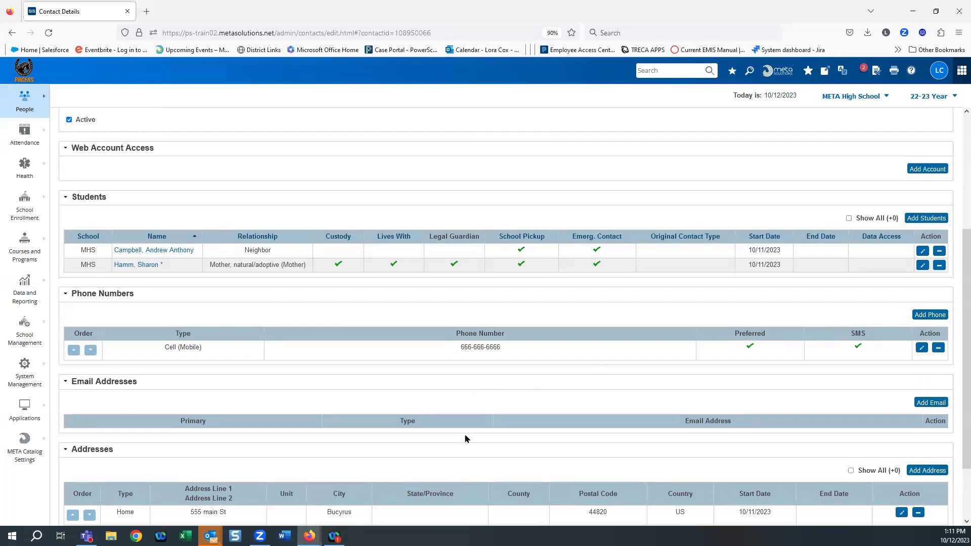
scroll(430, 429, "up", 4)
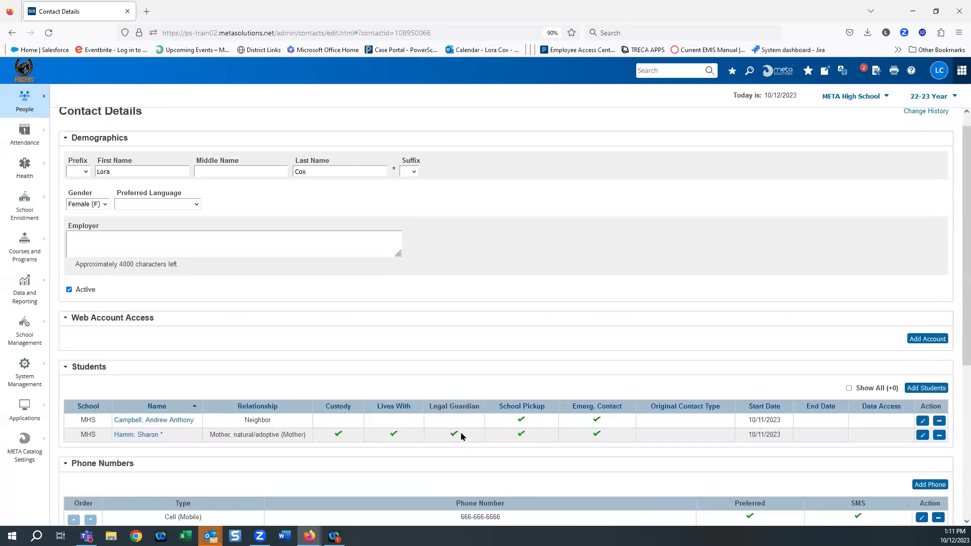
scroll(461, 437, "up", 1)
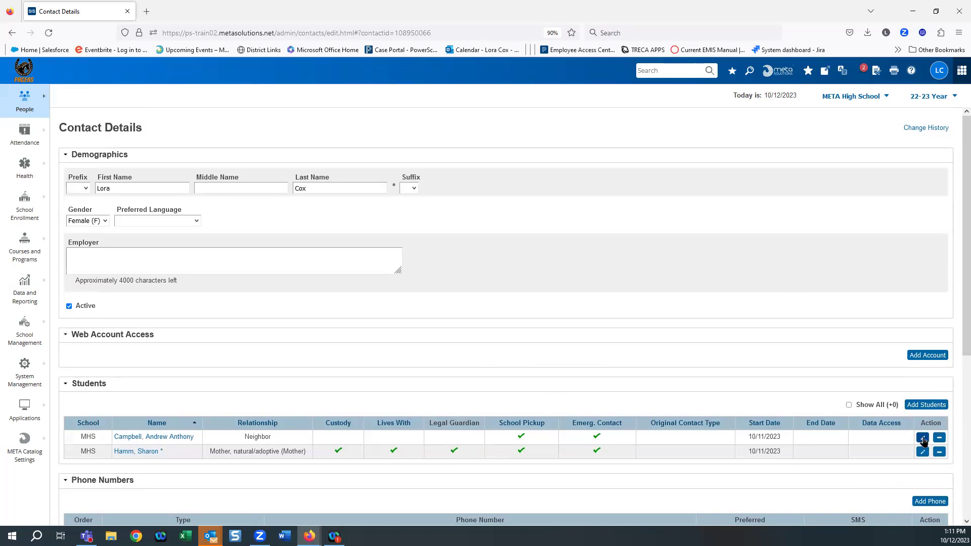
left_click(923, 438)
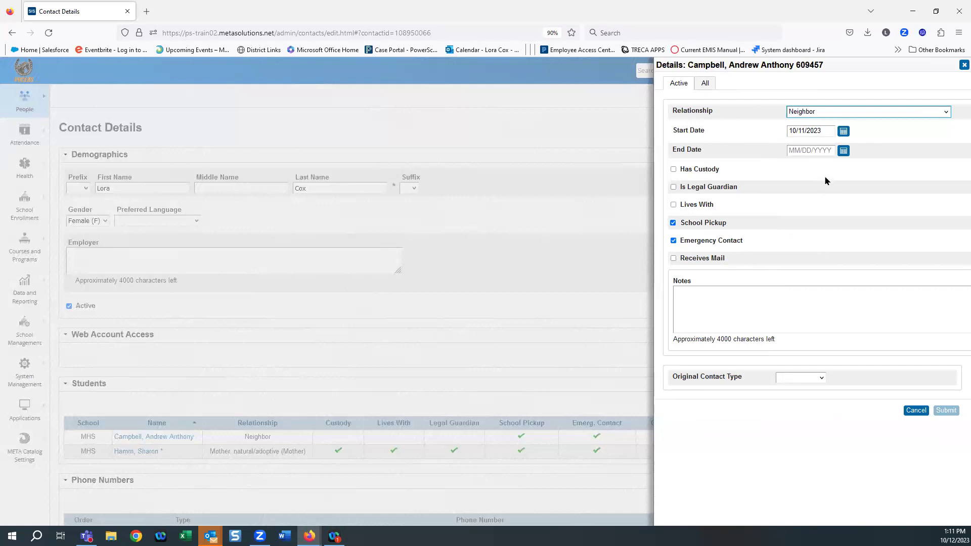
left_click(843, 155)
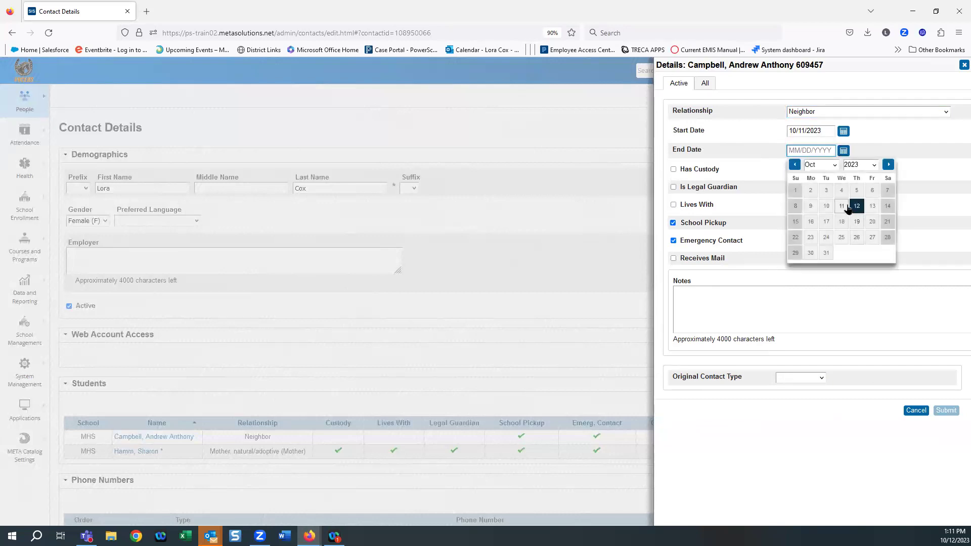
left_click(841, 207)
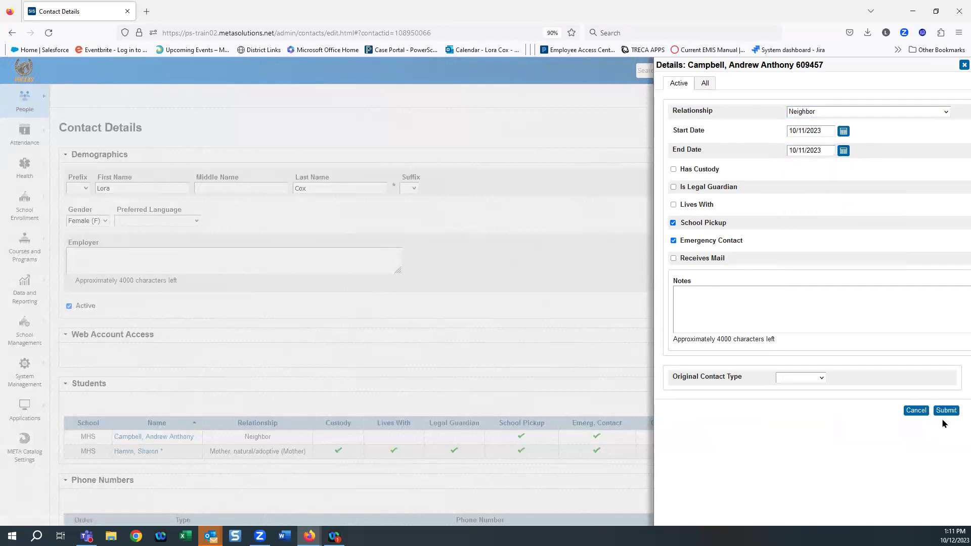
key("Return")
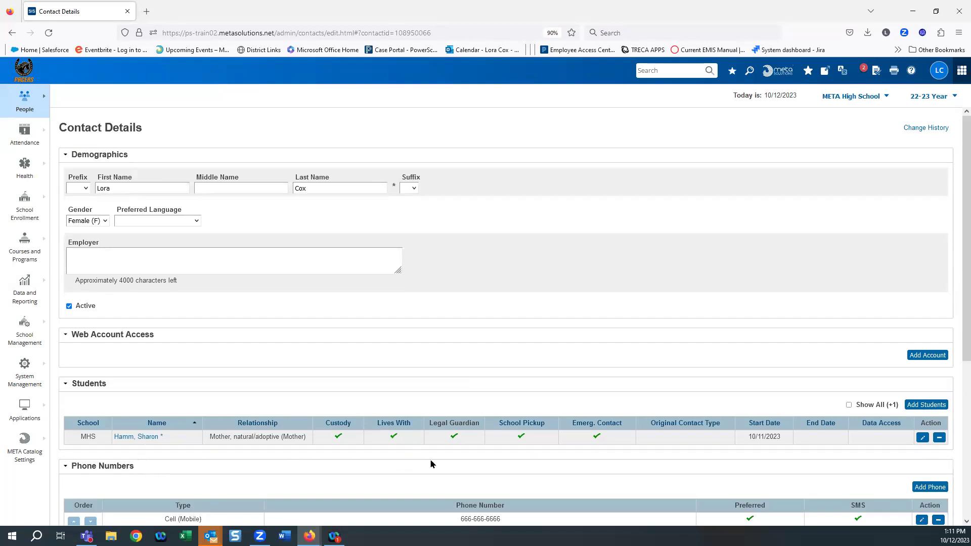
scroll(434, 461, "down", 3)
scroll(434, 462, "up", 3)
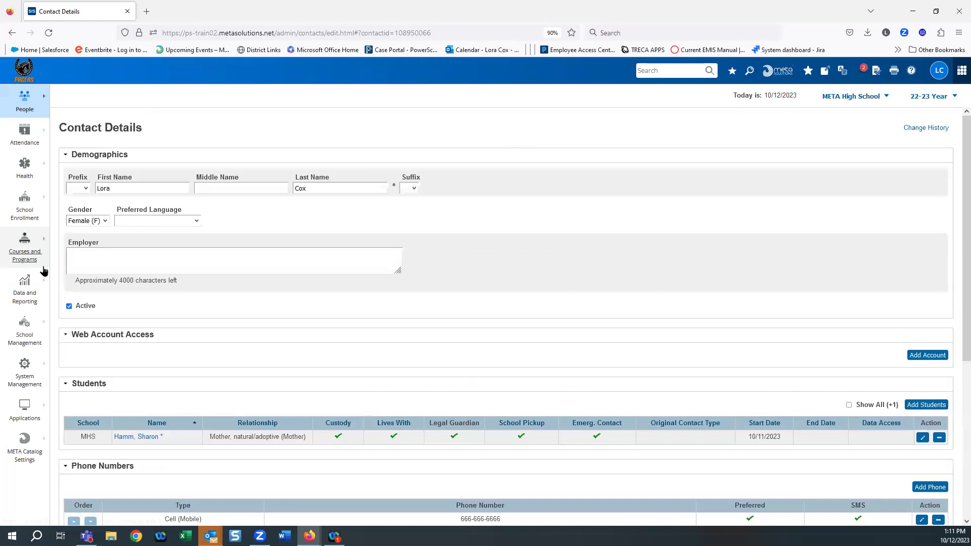
left_click(30, 109)
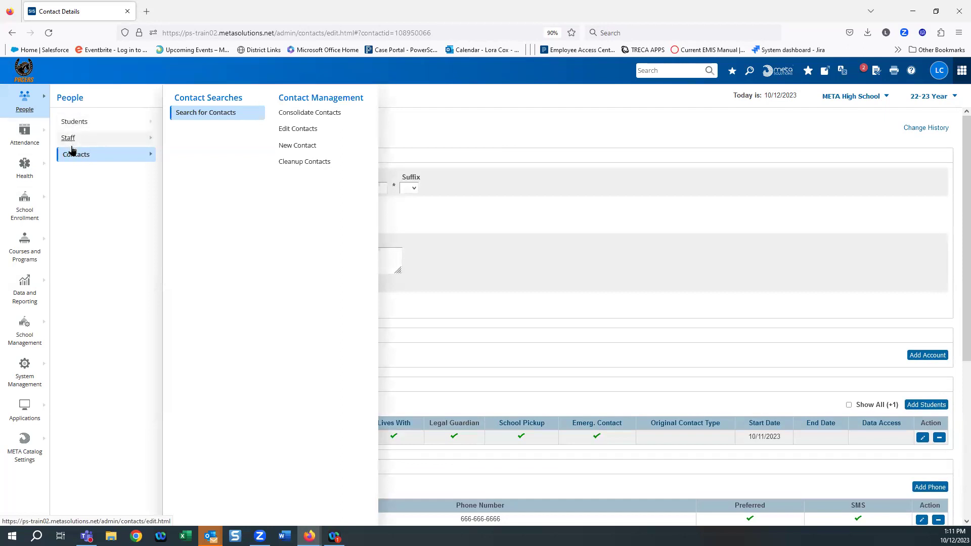
left_click(201, 115)
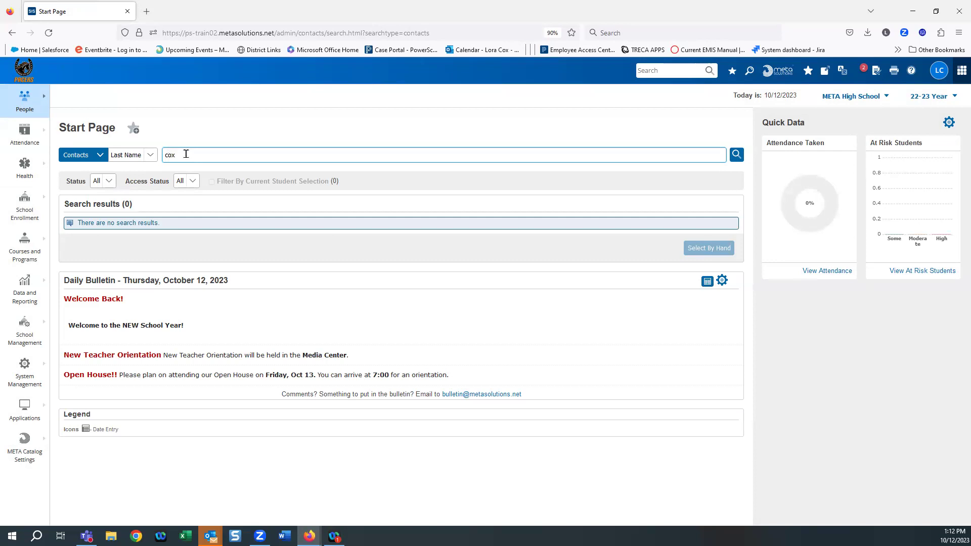
left_click(736, 155)
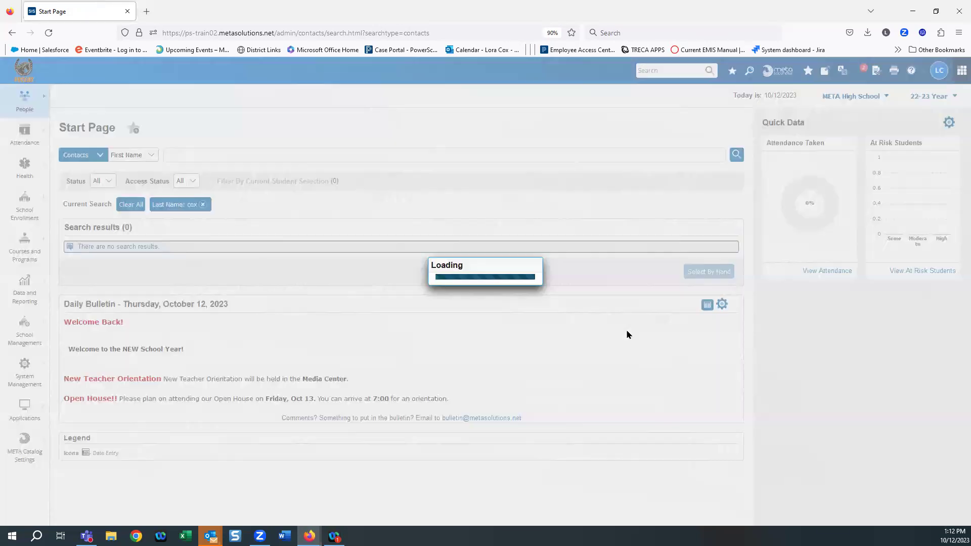
left_click(79, 261)
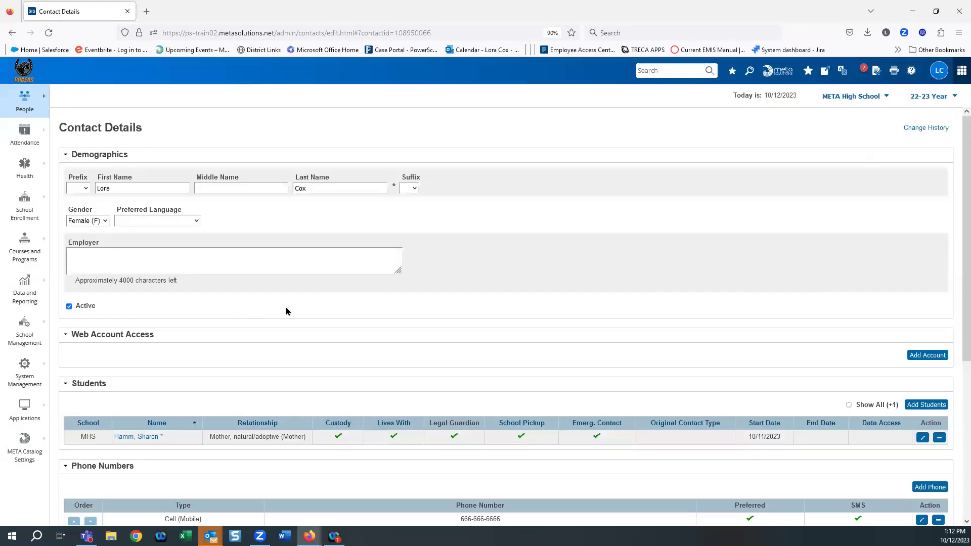
scroll(678, 328, "down", 3)
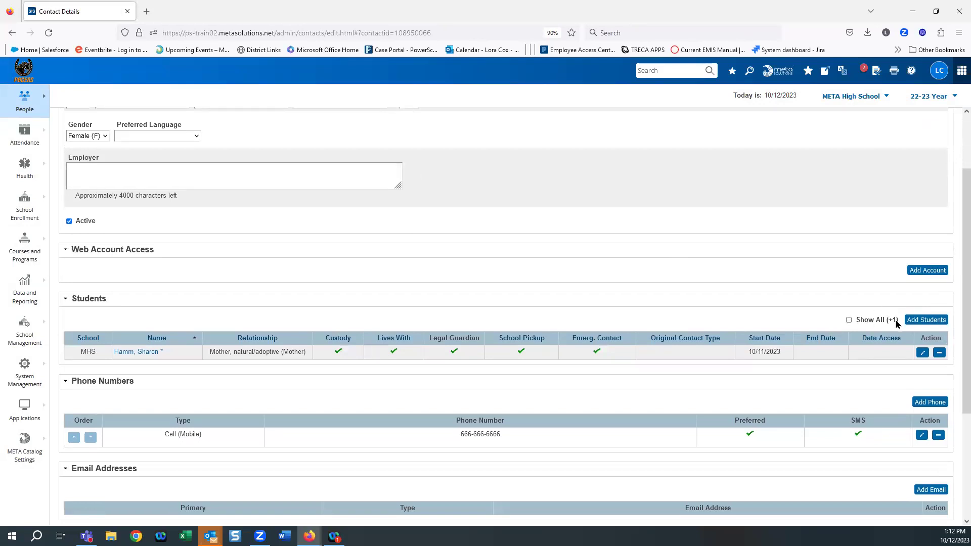
left_click(850, 320)
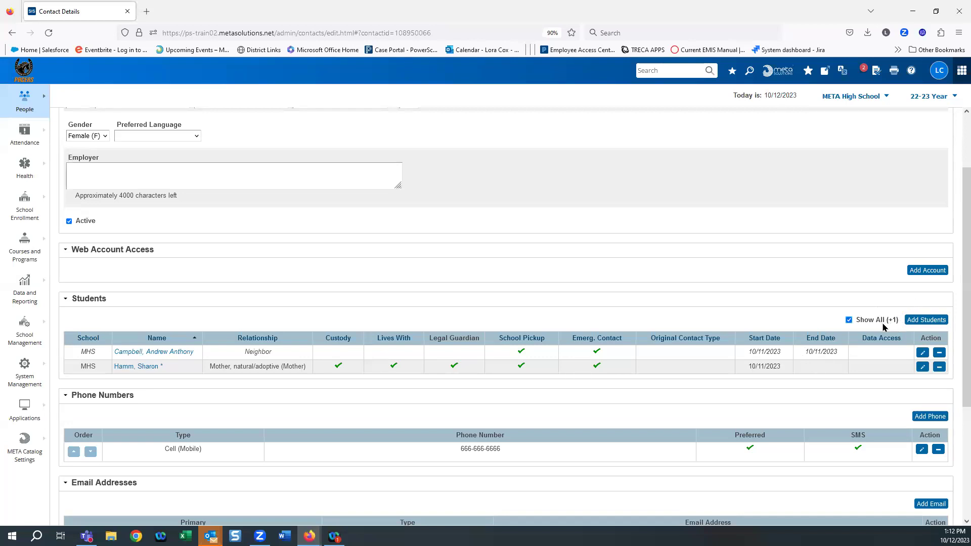
left_click(849, 321)
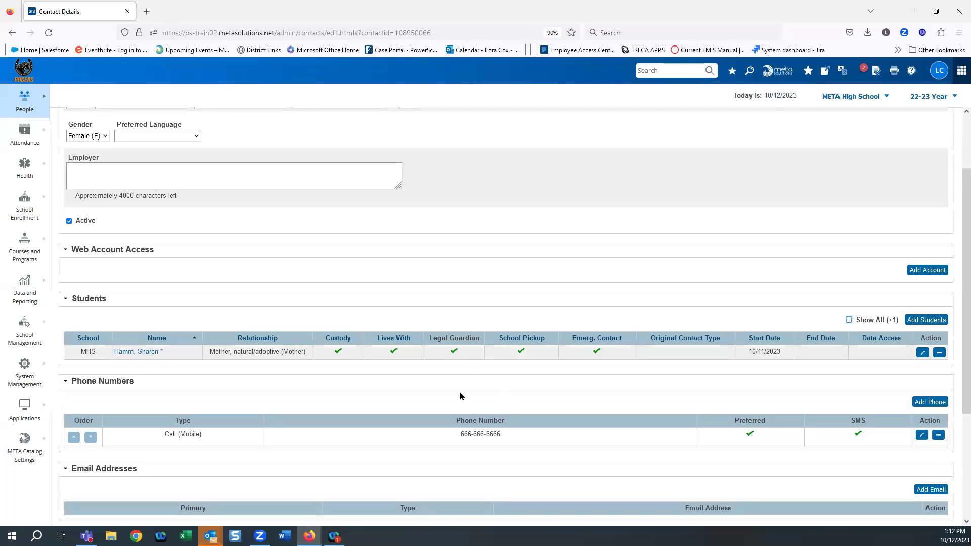
scroll(460, 394, "up", 3)
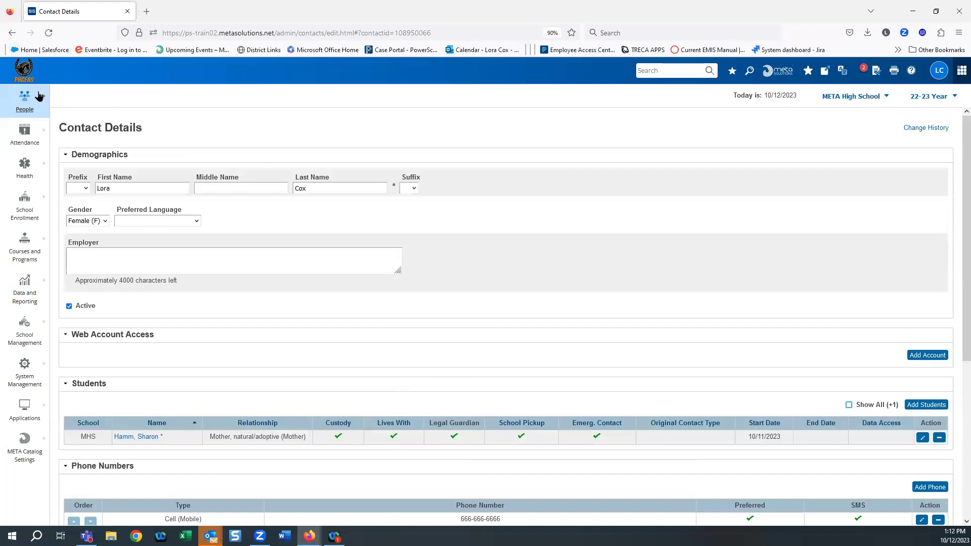
Step: Find the student with the Start Page student search and open her matching record
left_click(34, 99)
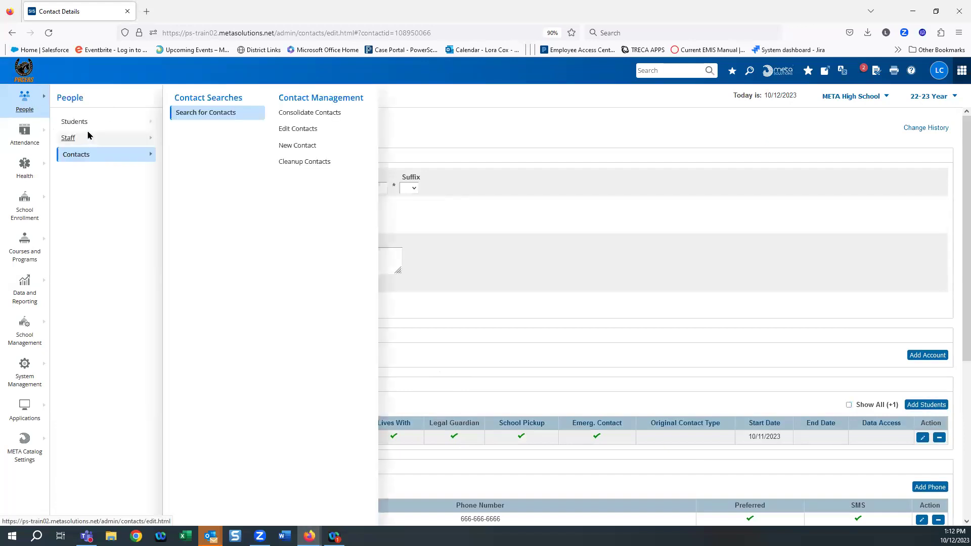
mouse_move(80, 125)
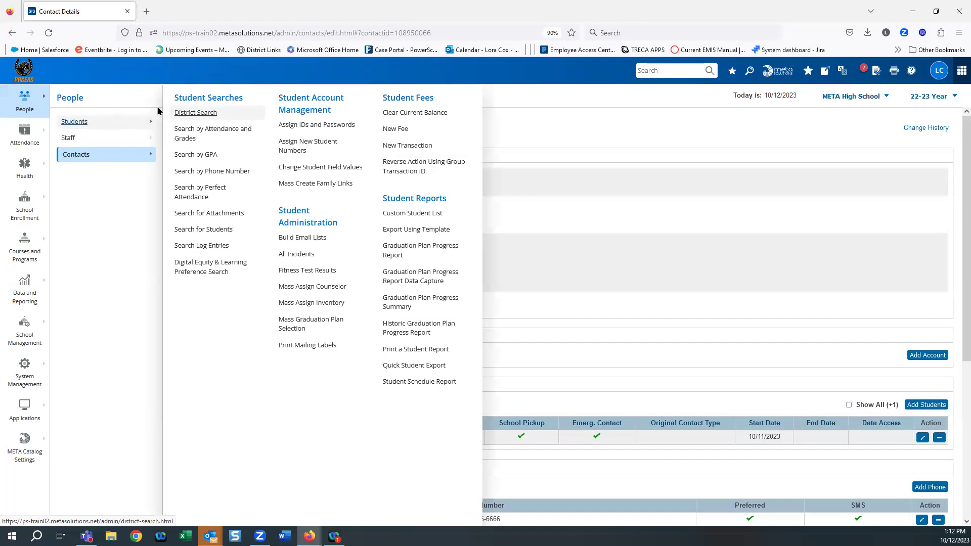
left_click(191, 113)
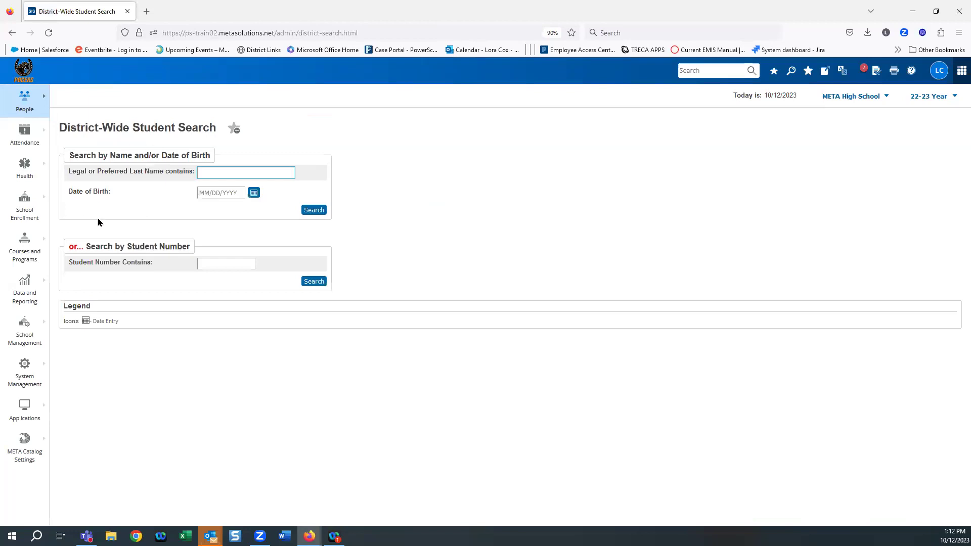
left_click(24, 69)
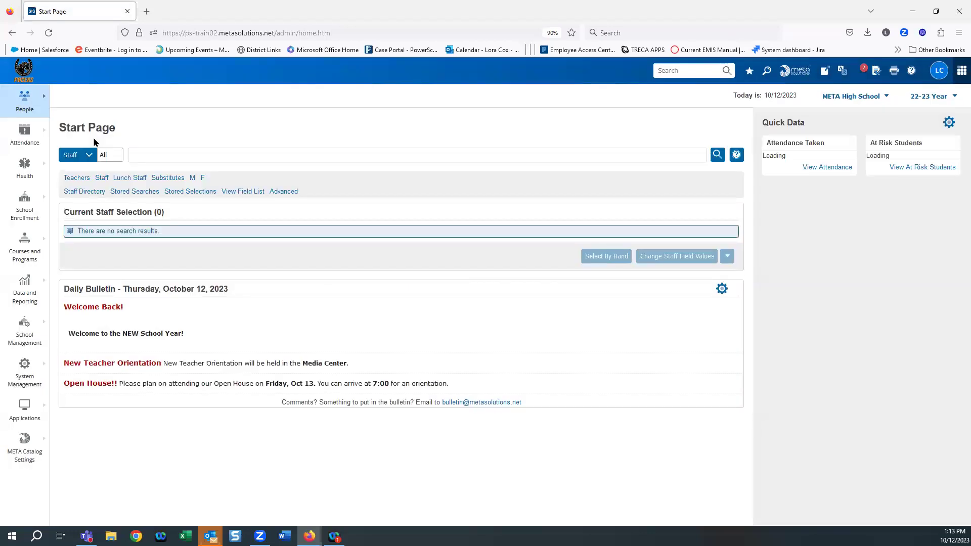
type("0")
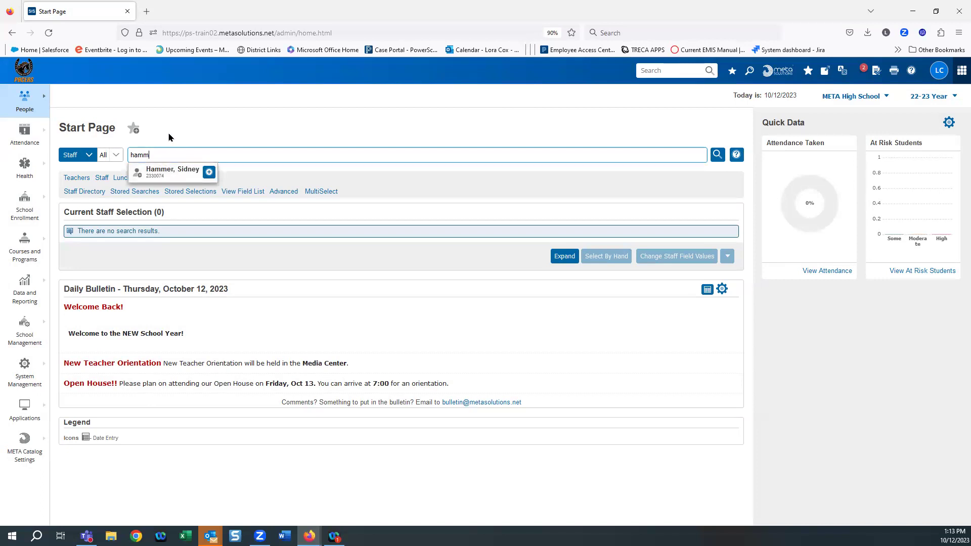
left_click(85, 154)
key("Up")
key("Return")
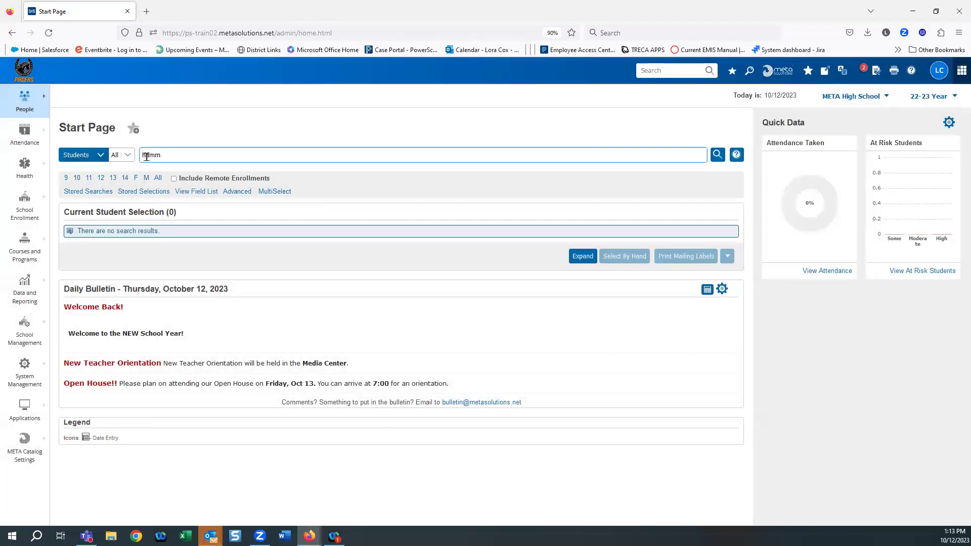
left_click(160, 173)
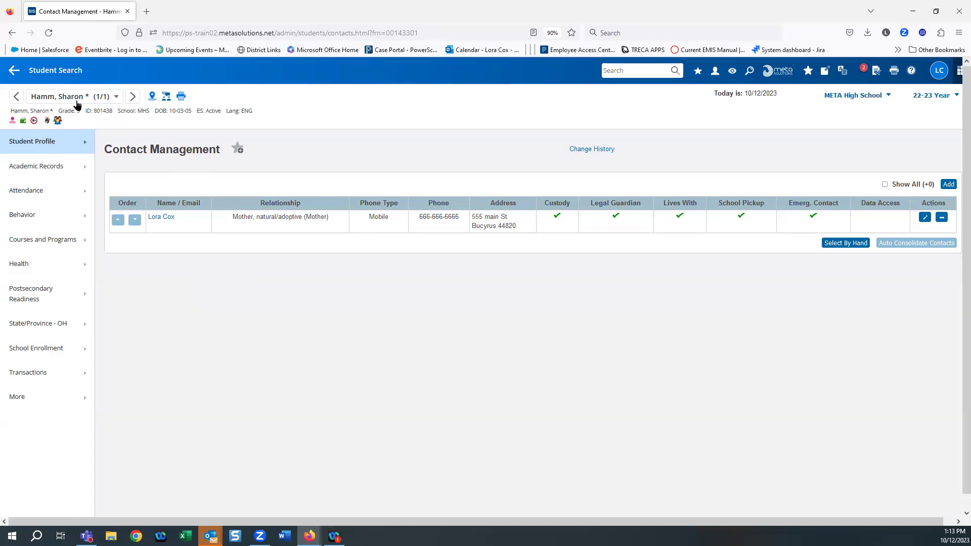
Step: Go to Health > Emergency and Medical Contacts and bring up the Medical Information section
left_click(14, 262)
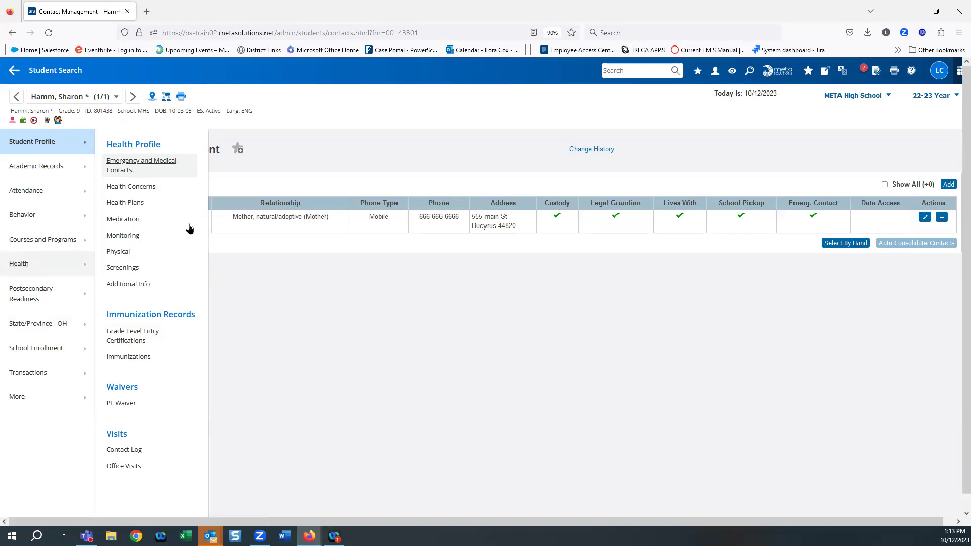
left_click(109, 161)
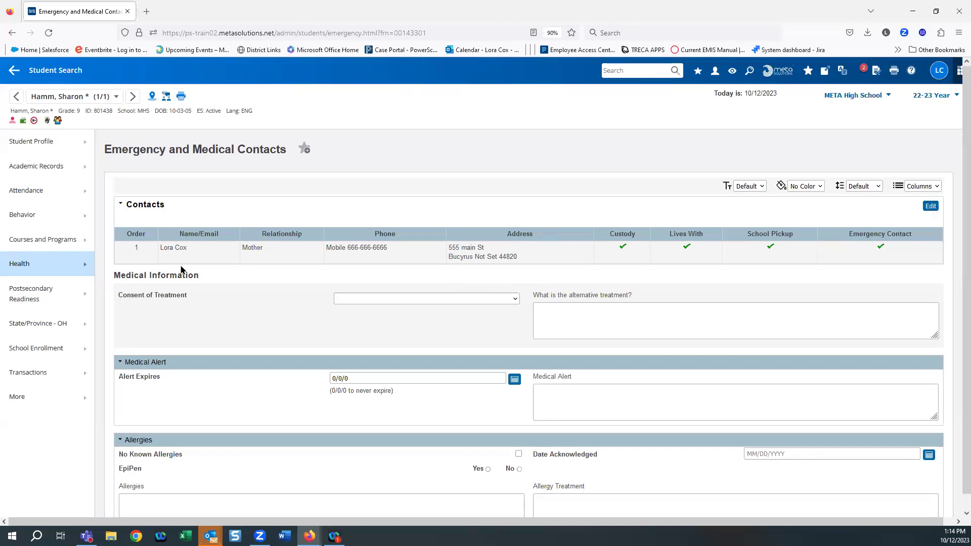
scroll(205, 311, "down", 3)
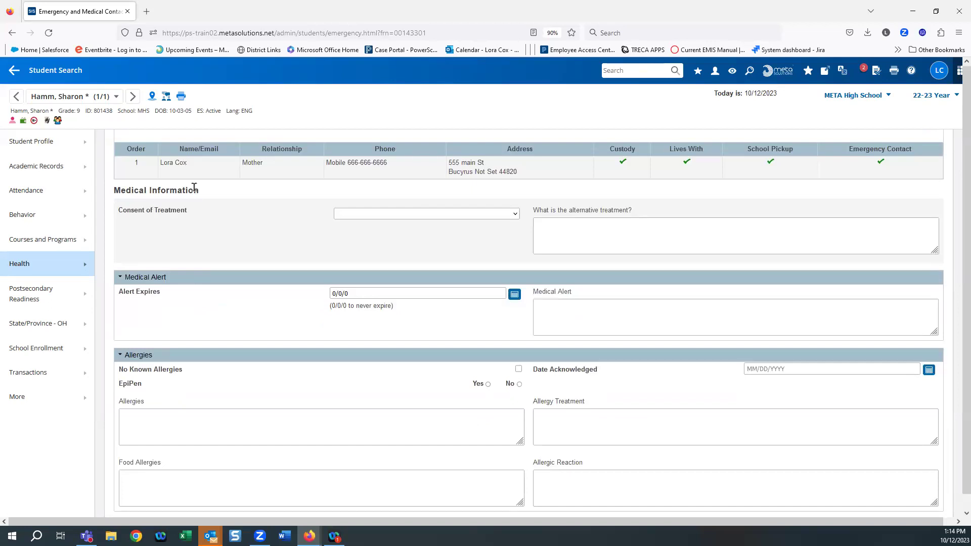
left_click(373, 215)
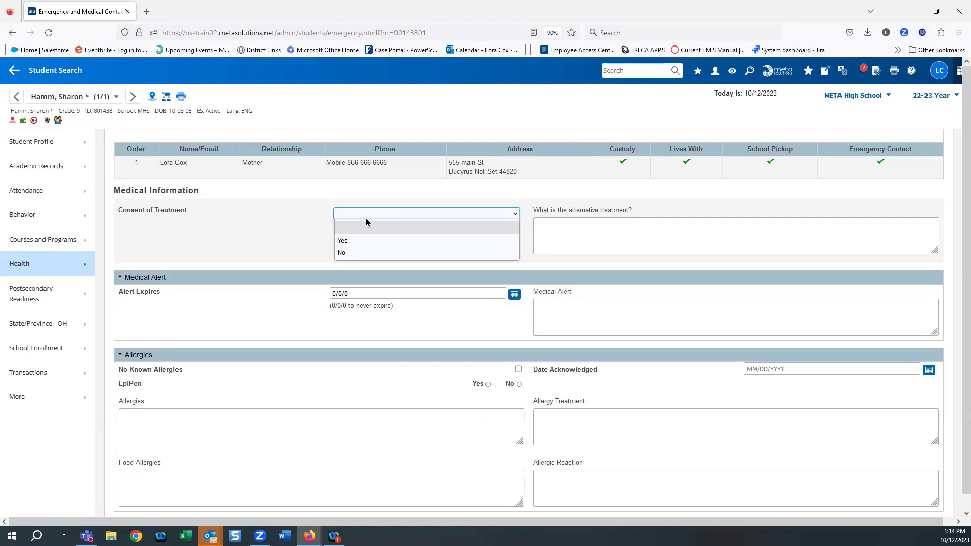
Step: Set Consent of Treatment to Yes and enter a 'Peanut allergy' medical alert
left_click(340, 241)
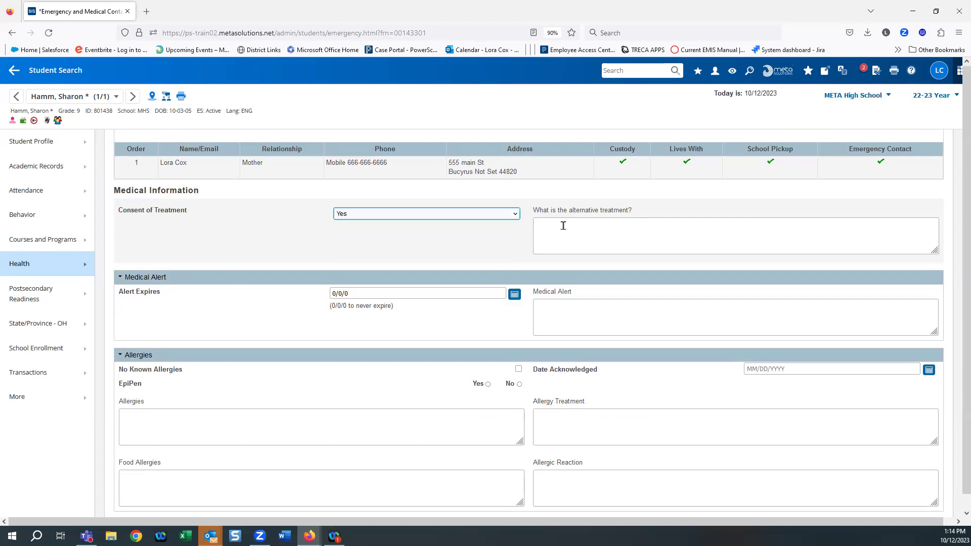
scroll(372, 245, "down", 3)
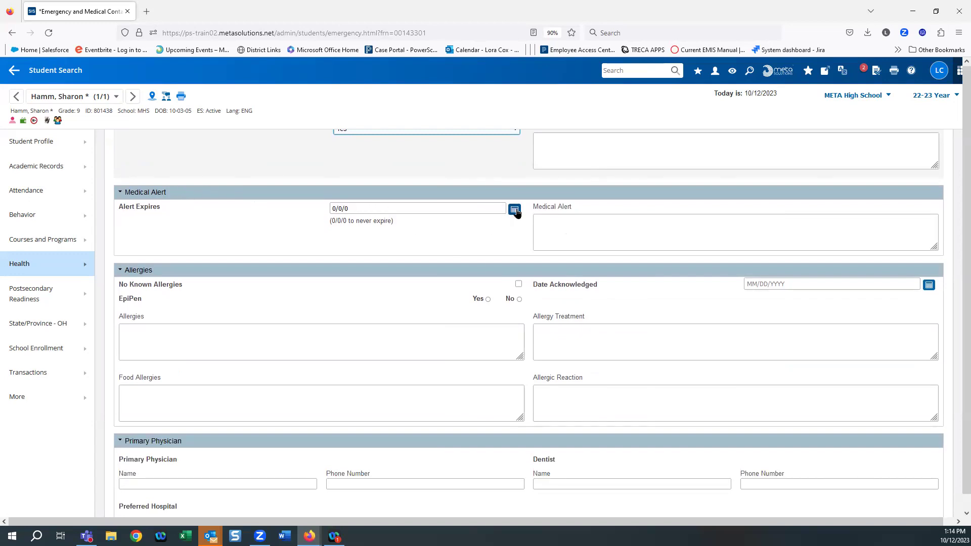
left_click(549, 217)
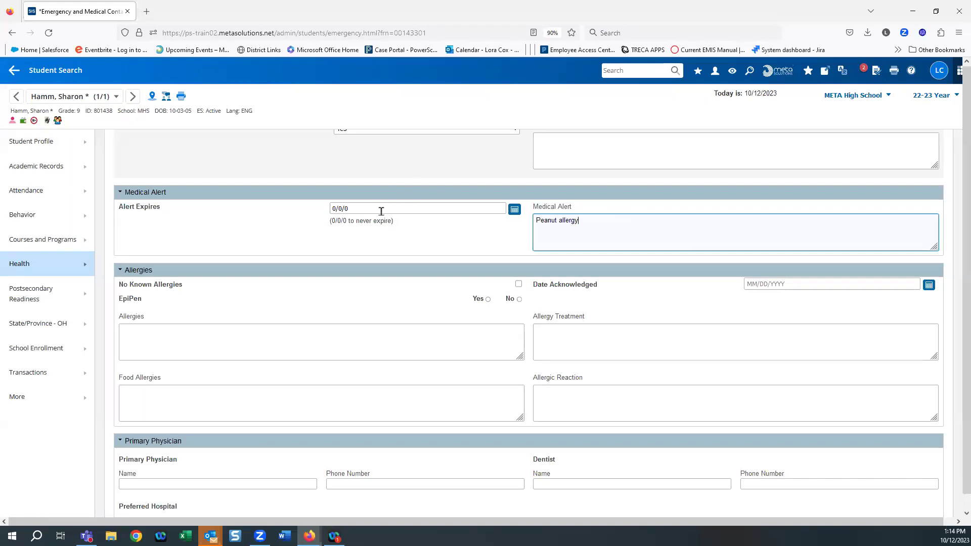
scroll(401, 221, "up", 3)
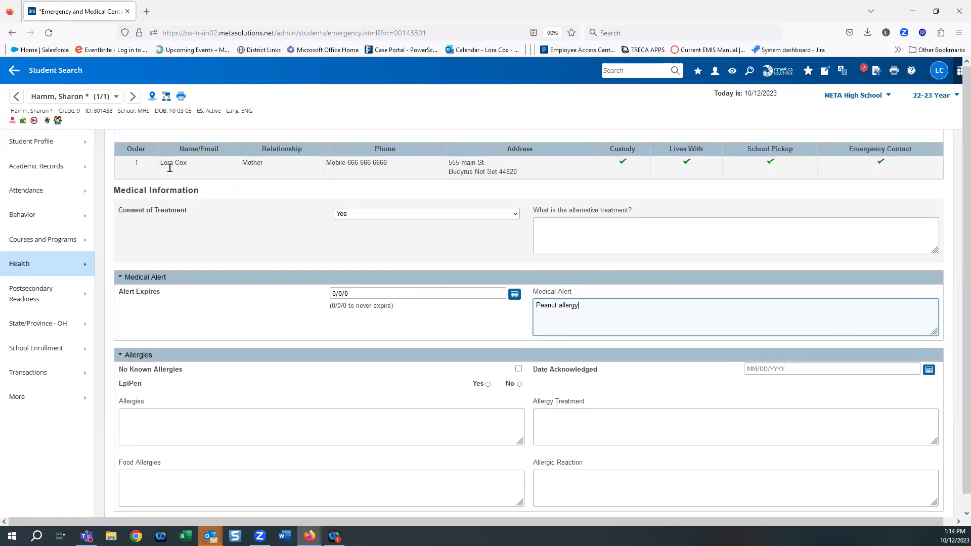
scroll(680, 328, "down", 2)
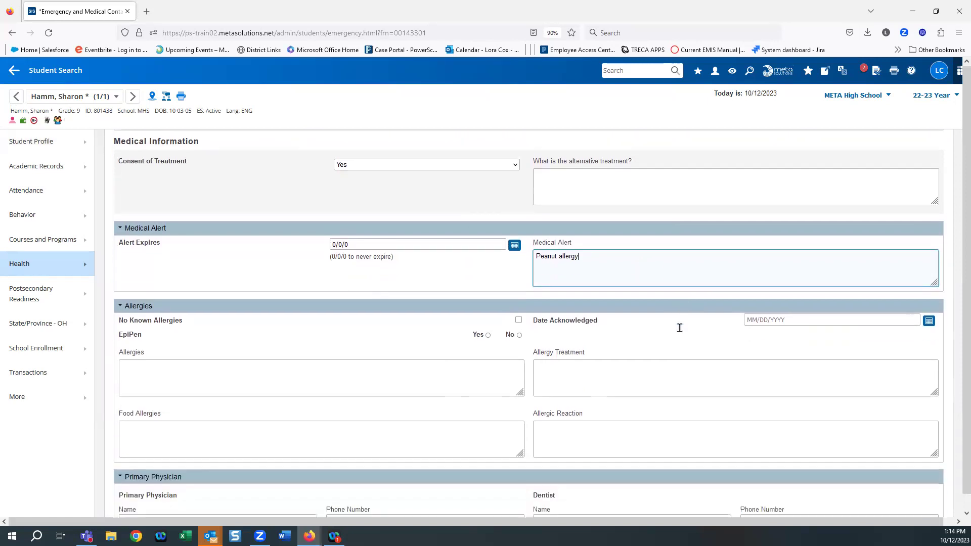
scroll(680, 328, "down", 2)
scroll(330, 312, "down", 2)
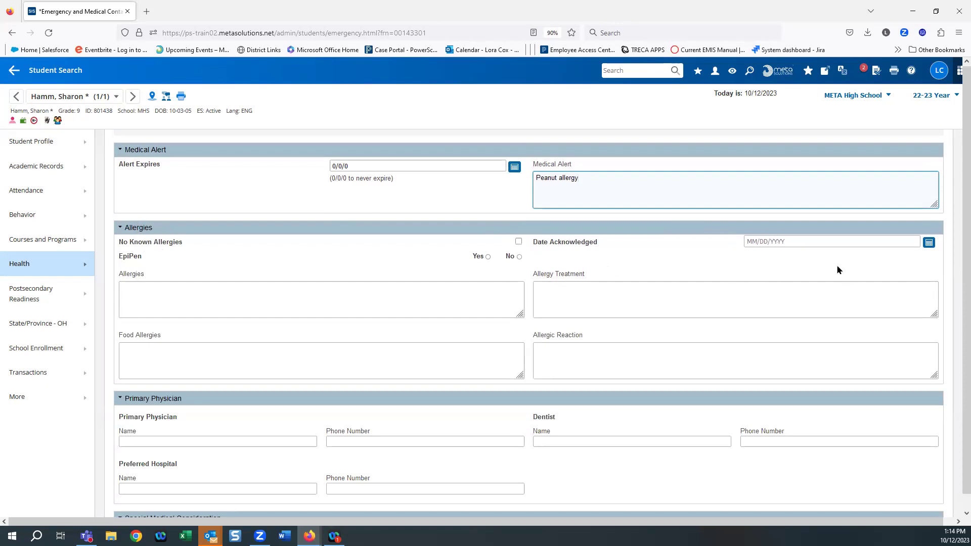
Step: Mark EpiPen as Yes, enter Peanut as the allergy and epi pen as its treatment
left_click(488, 258)
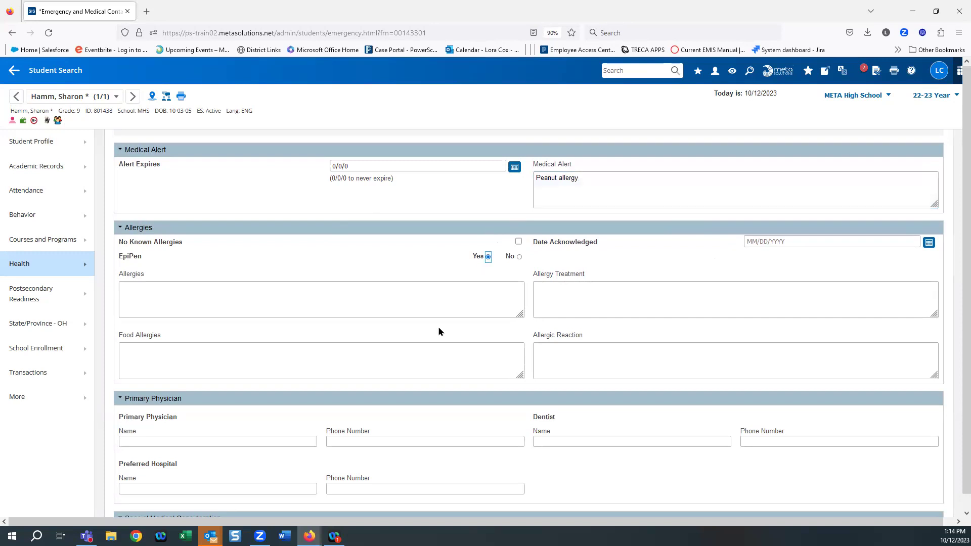
left_click(152, 302)
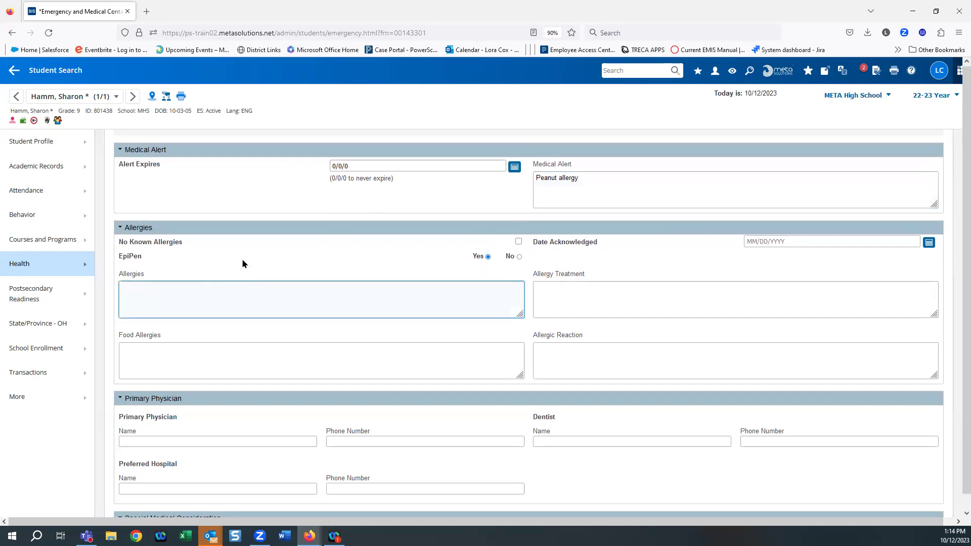
type("Peanut")
left_click(571, 287)
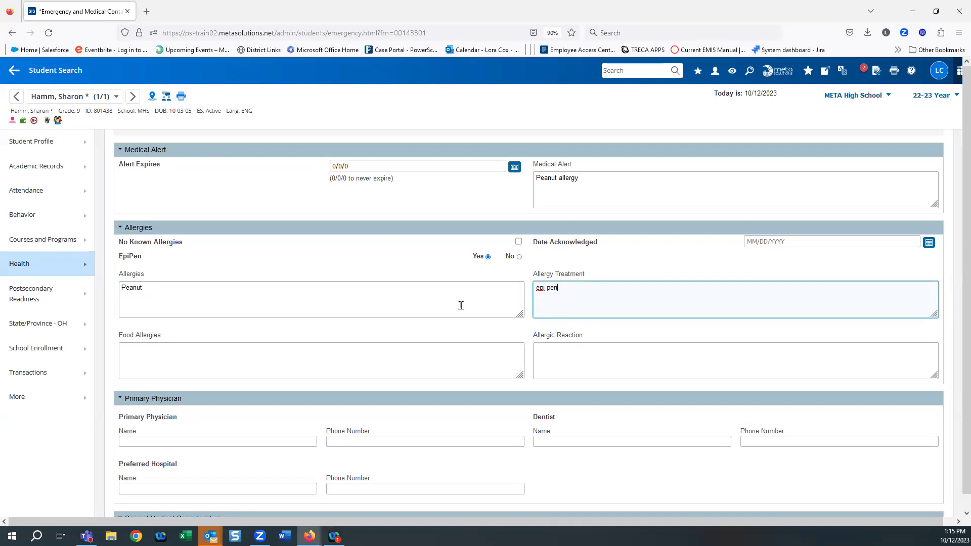
left_click(144, 358)
scroll(345, 328, "down", 3)
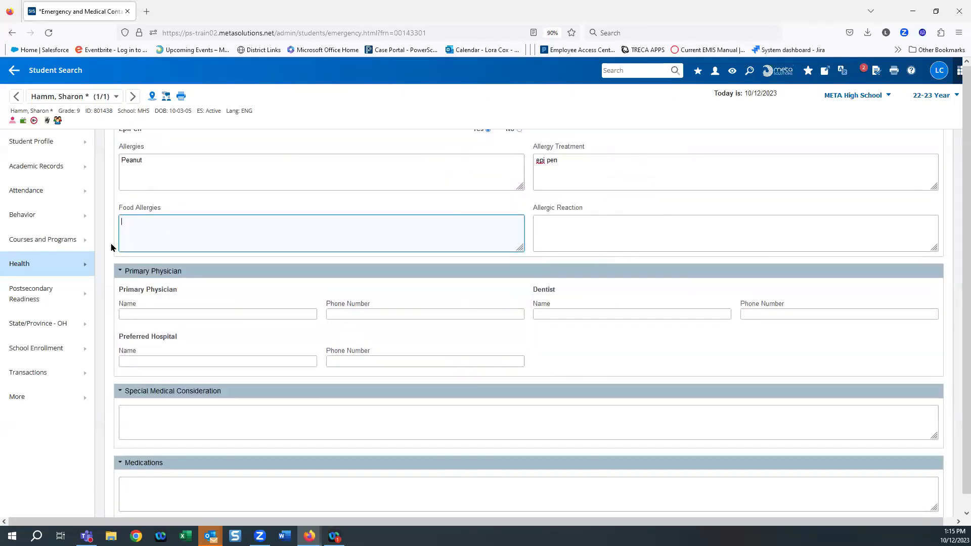
scroll(306, 280, "down", 2)
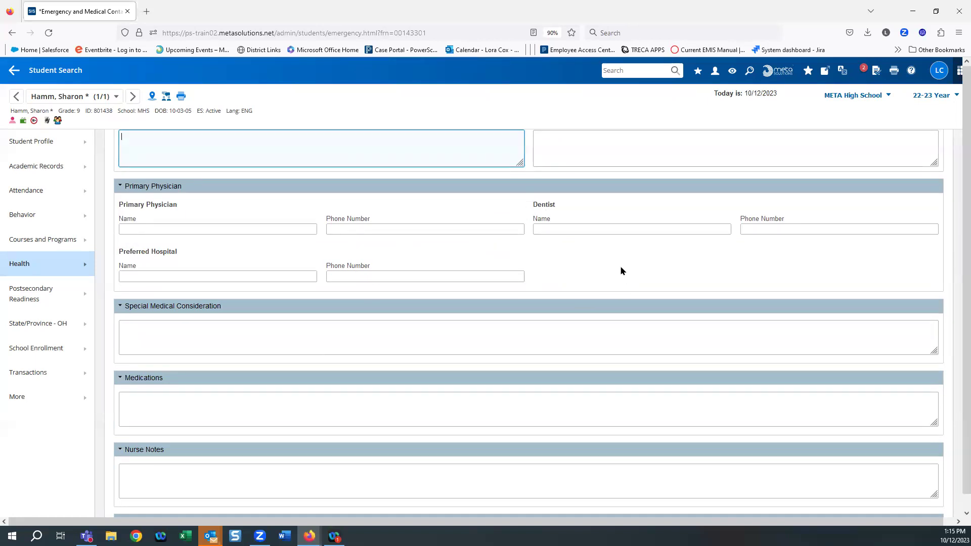
scroll(621, 270, "down", 1)
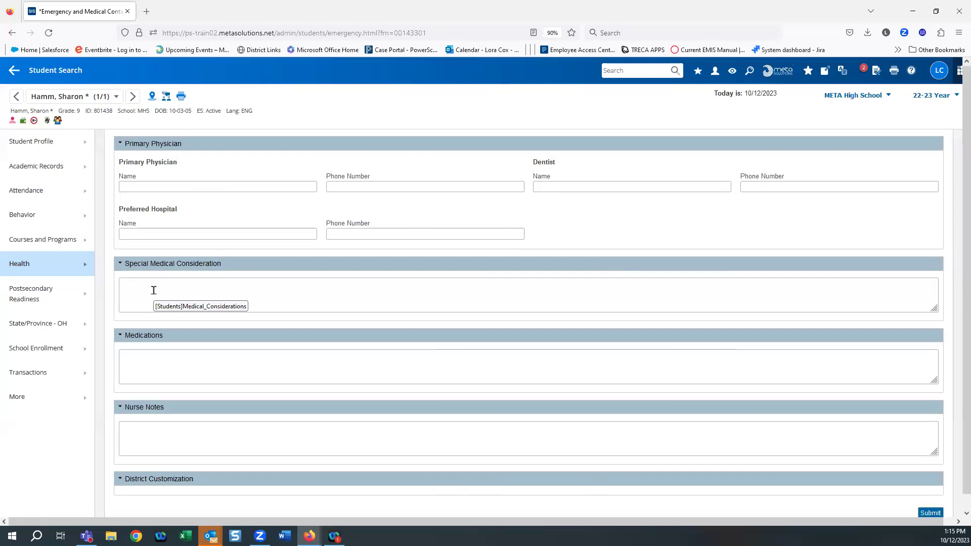
scroll(154, 290, "down", 2)
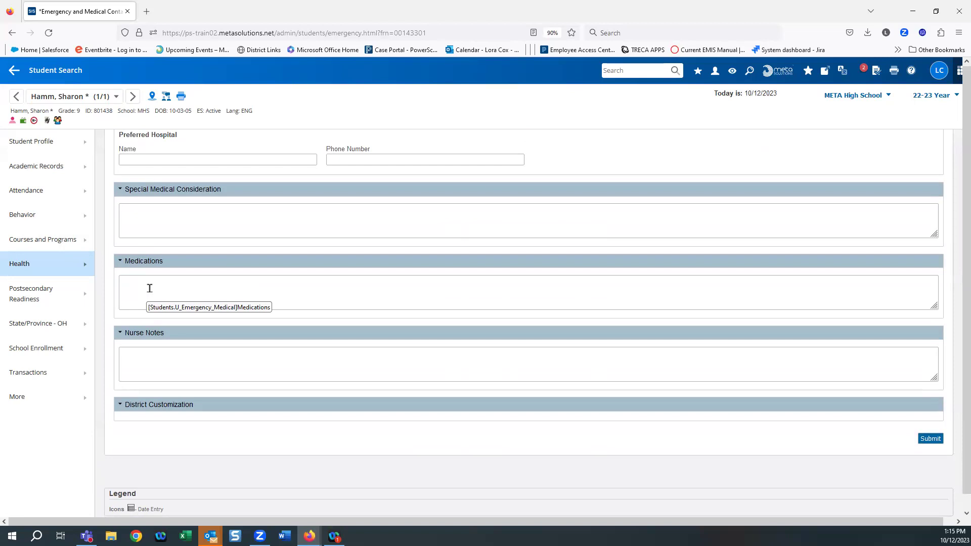
scroll(150, 288, "down", 1)
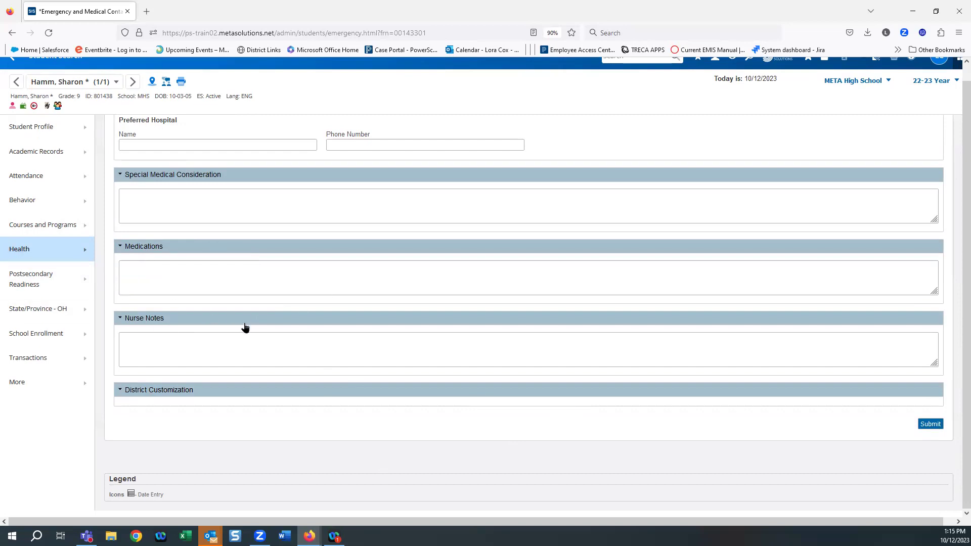
Step: Scroll back to the top and show the More list of the student's custom screens
scroll(283, 336, "up", 2)
scroll(321, 343, "up", 10)
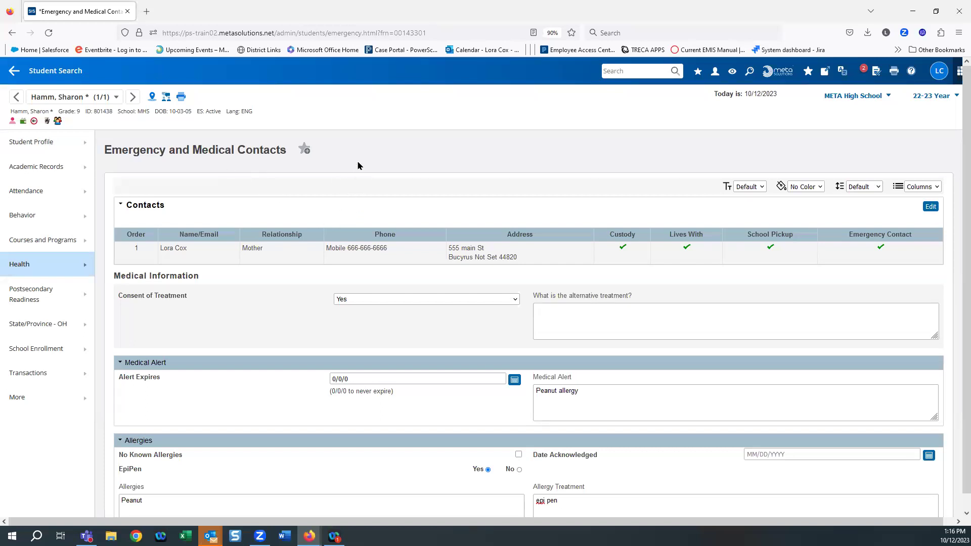
left_click(18, 399)
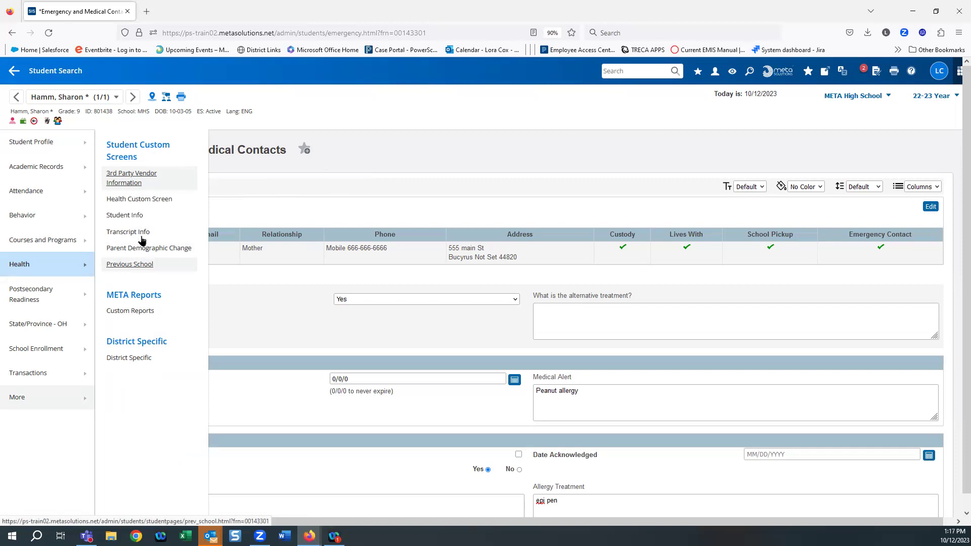
Step: Go to the Health Custom Screen, discarding the unsaved emergency contact edits
left_click(132, 202)
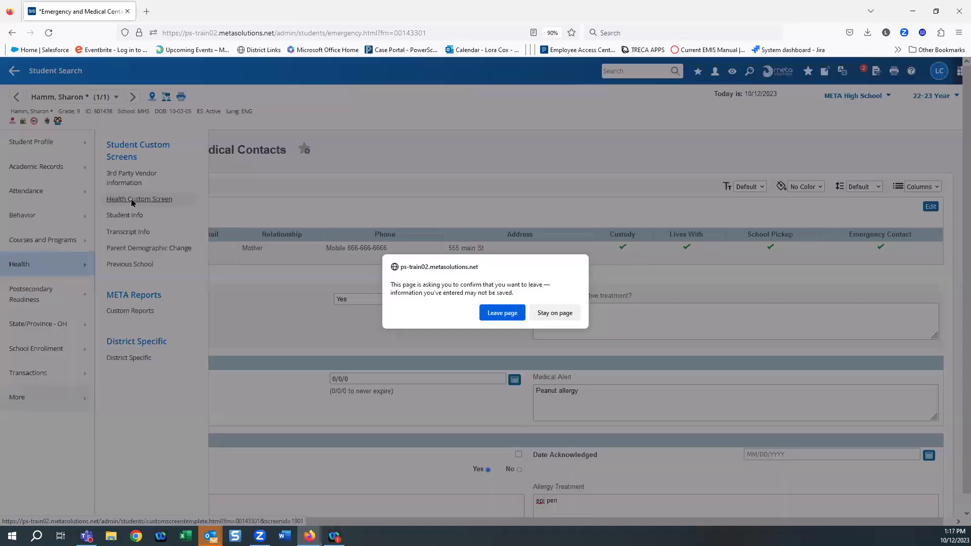
left_click(510, 317)
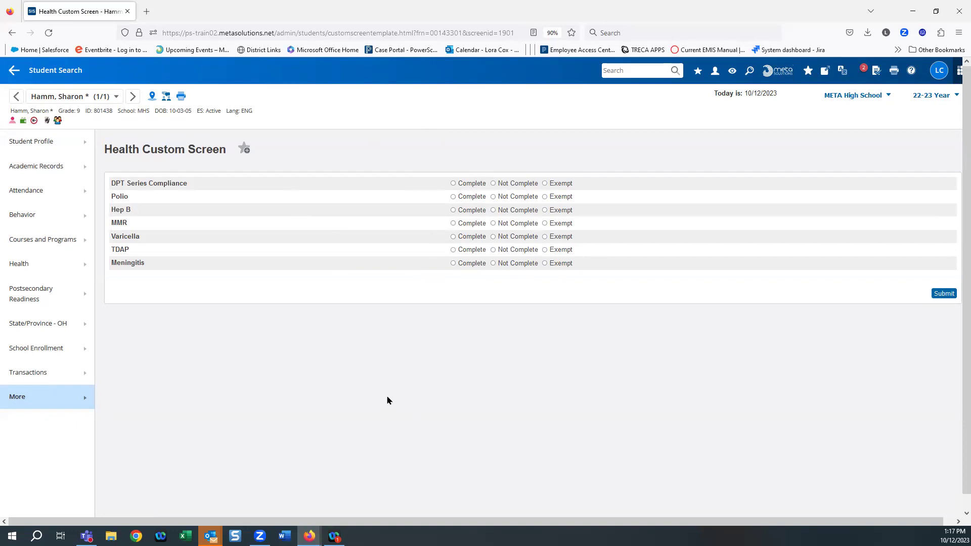
Step: Open Modify Info from the Student Profile pages in the left navigation
left_click(19, 399)
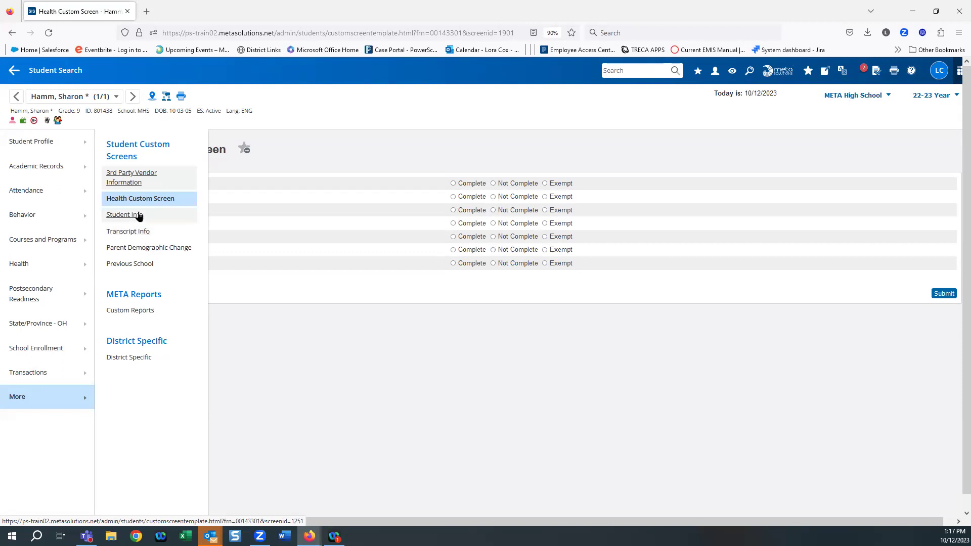
left_click(33, 146)
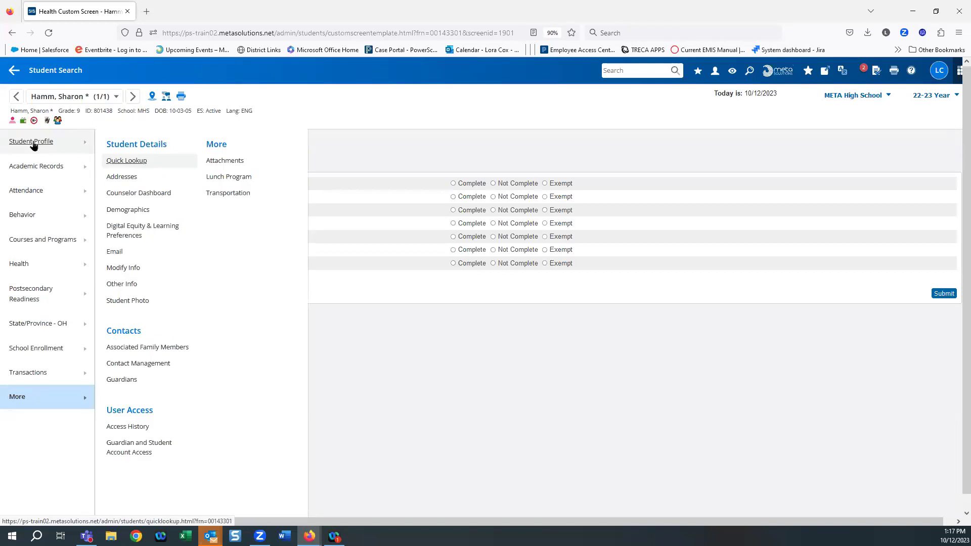
left_click(31, 144)
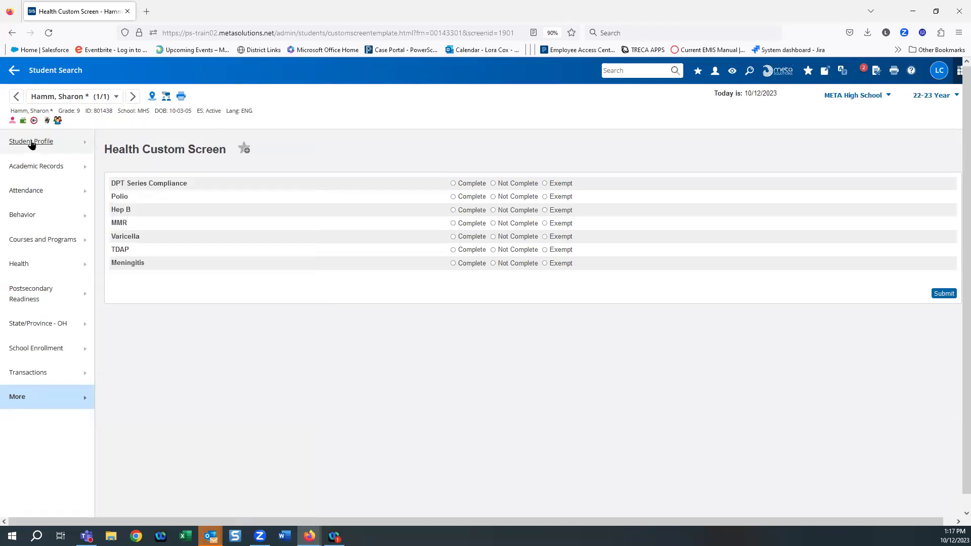
left_click(31, 144)
left_click(134, 269)
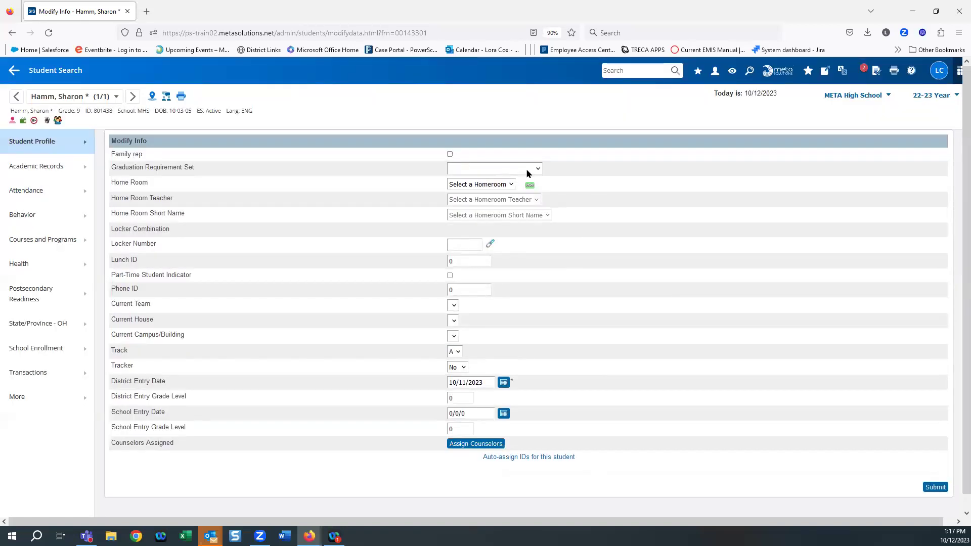
Step: Unlink the Home Room dropdown, leaving graduation set and homeroom unchanged, and focus Locker Combination
left_click(537, 169)
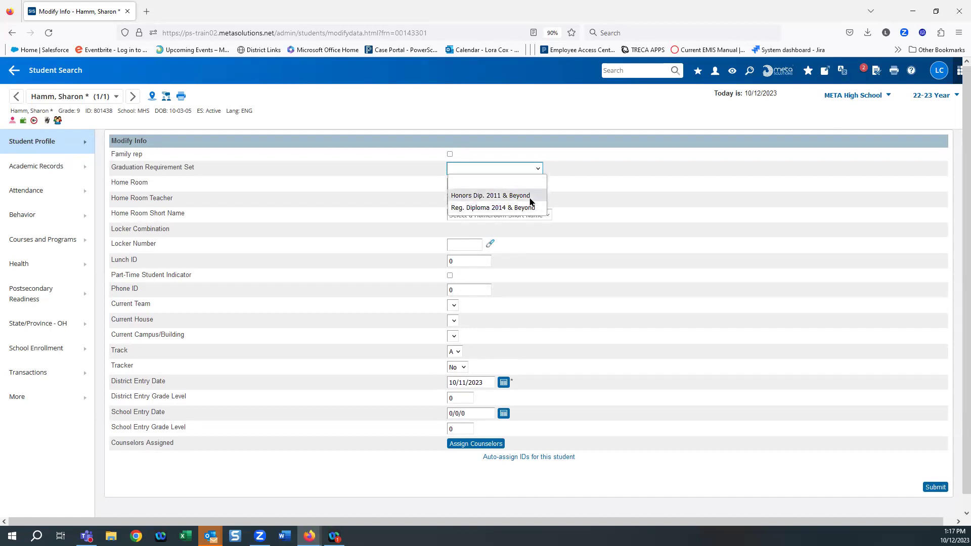
left_click(597, 221)
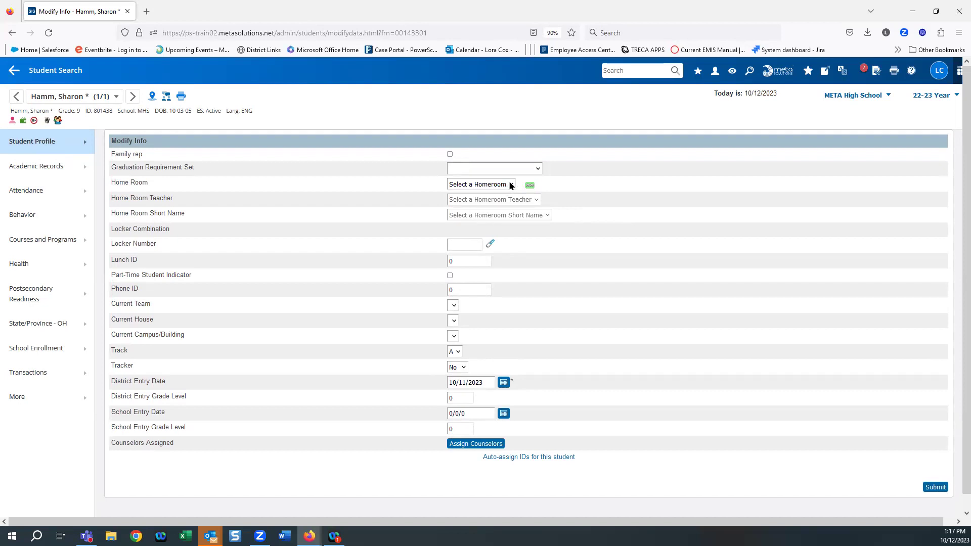
left_click(511, 185)
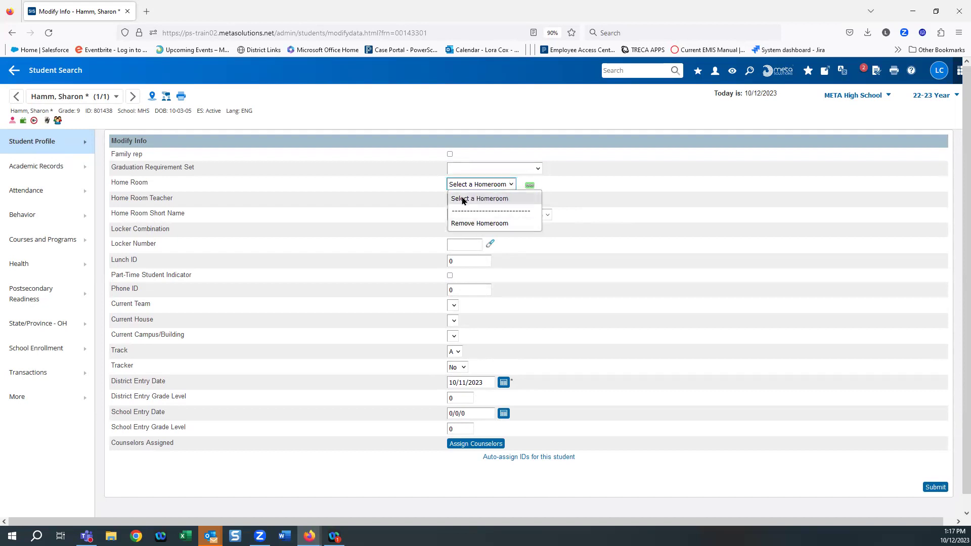
left_click(476, 201)
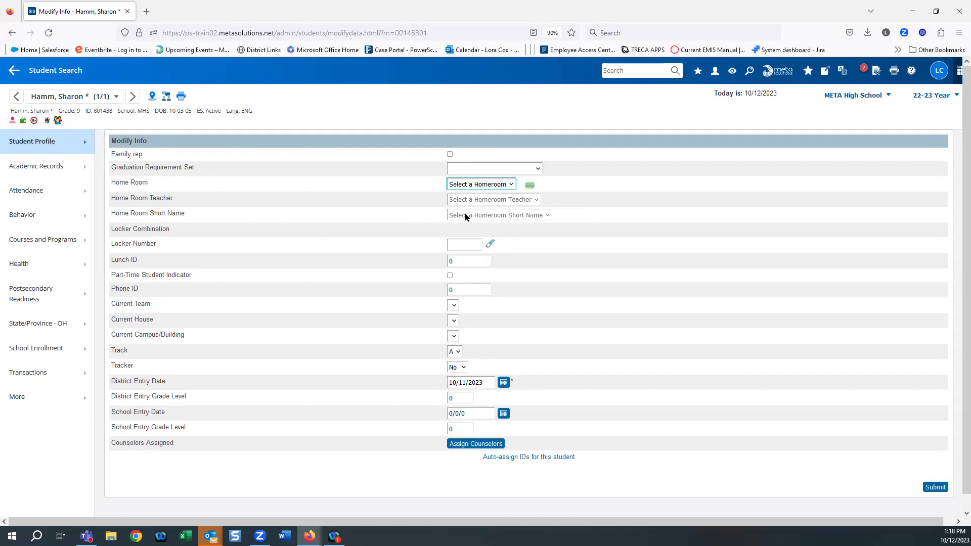
left_click(530, 186)
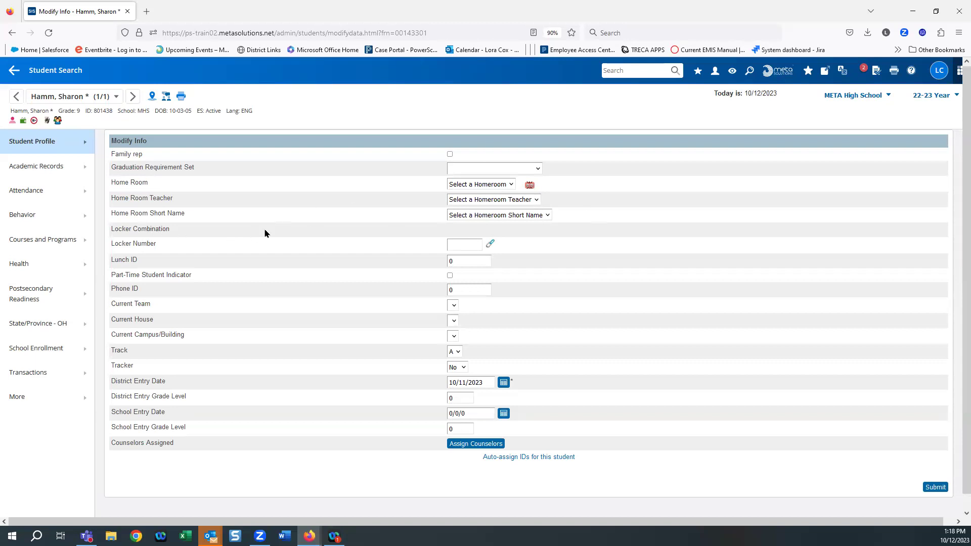
left_click(467, 249)
left_click(456, 233)
scroll(214, 278, "down", 1)
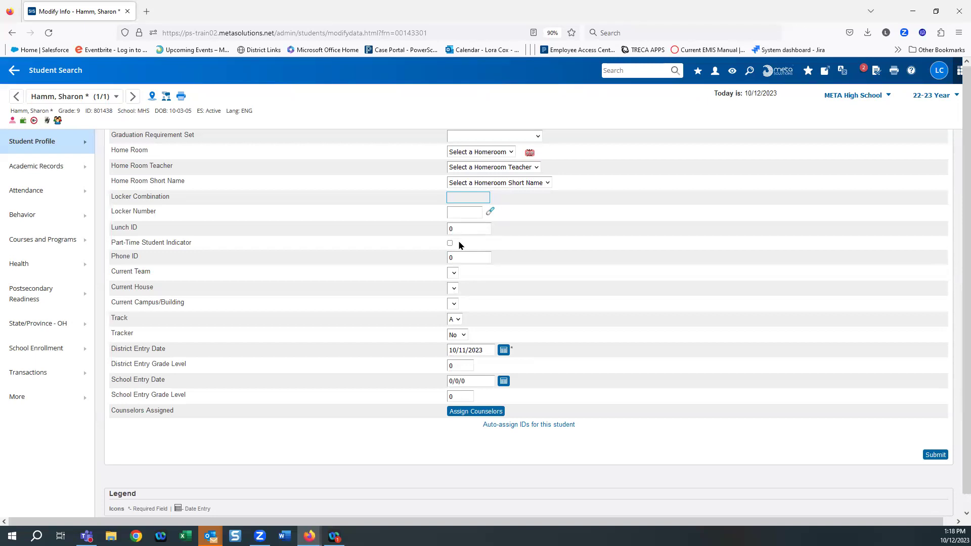
scroll(459, 241, "down", 1)
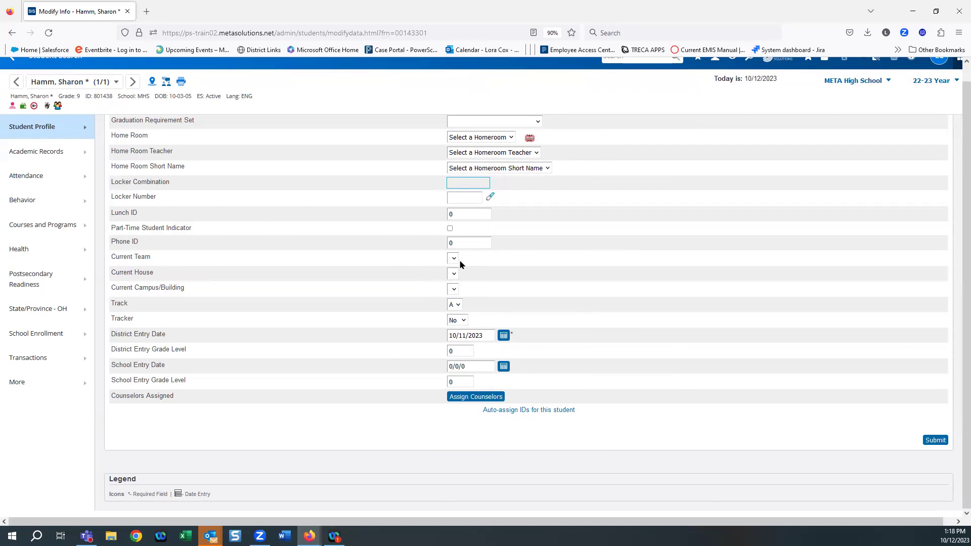
left_click(453, 260)
left_click(453, 260)
left_click(455, 274)
left_click(455, 287)
Step: Assign the first listed counselor as primary and submit the Modify Info changes
left_click(476, 398)
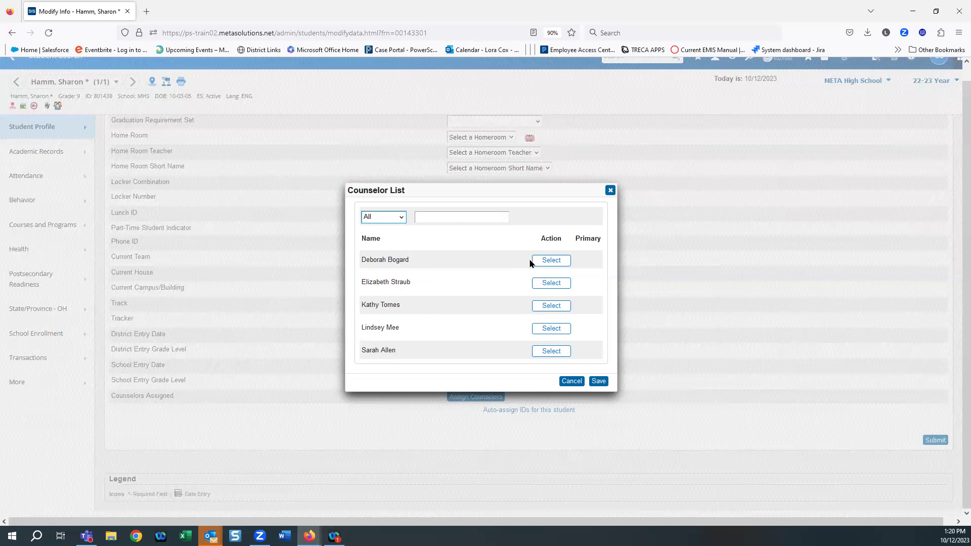
left_click(550, 262)
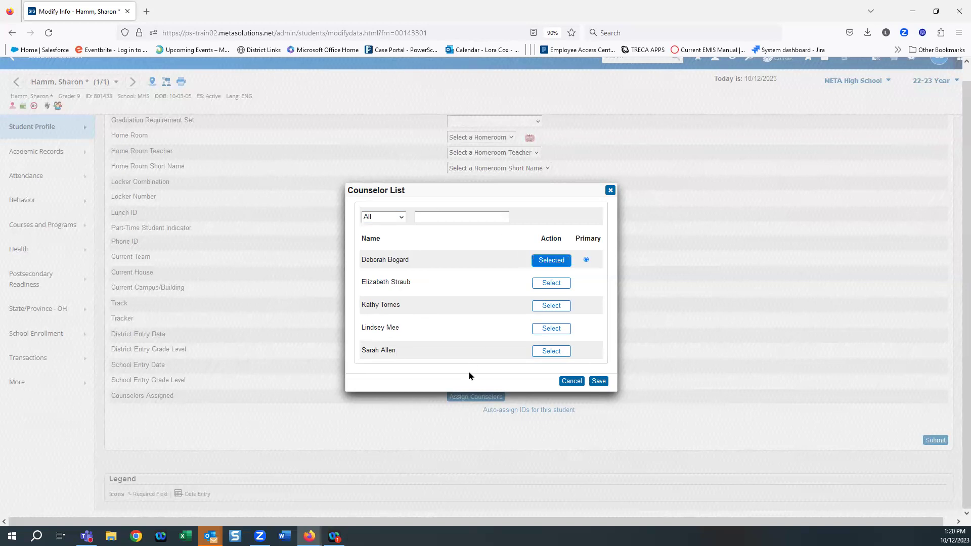
left_click(598, 381)
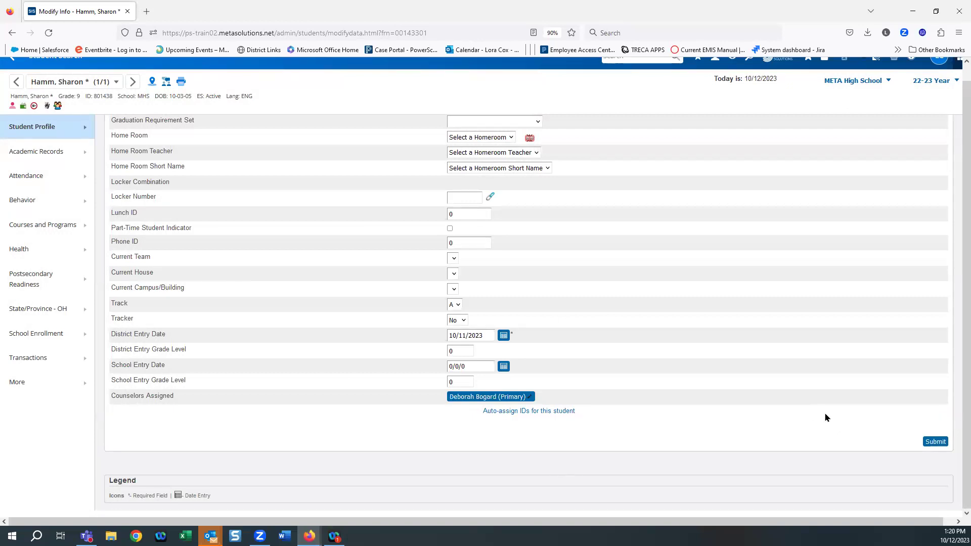
left_click(936, 442)
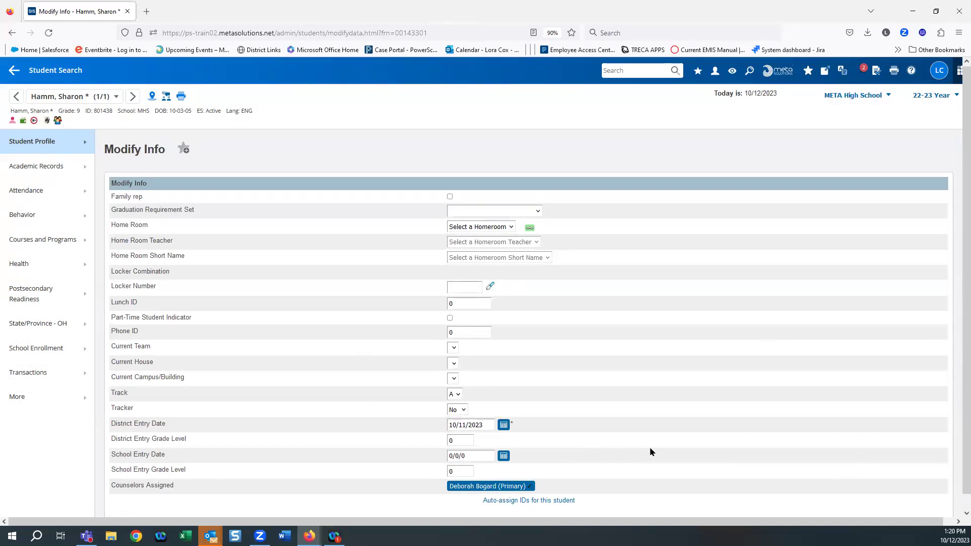
Step: Go to Student Profile > Other Info for the student
left_click(35, 141)
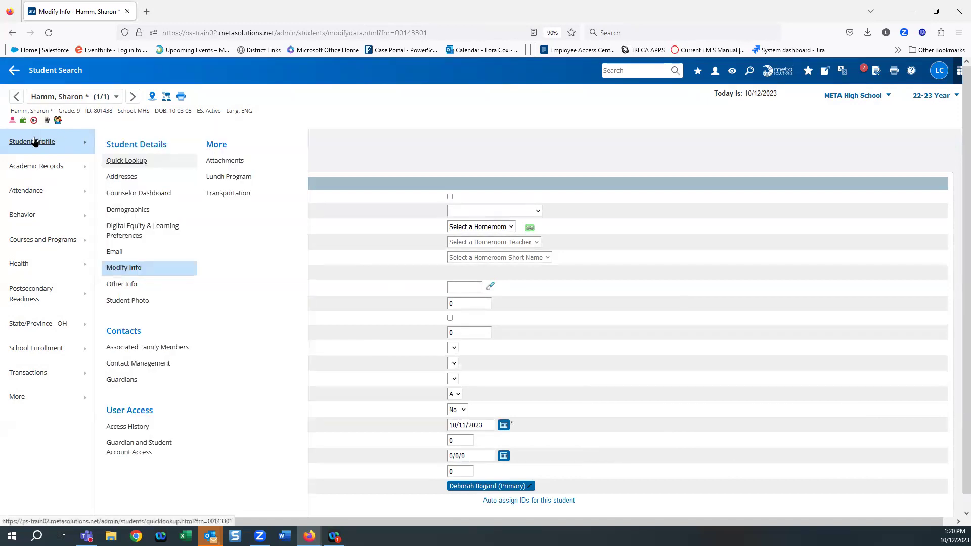
left_click(121, 285)
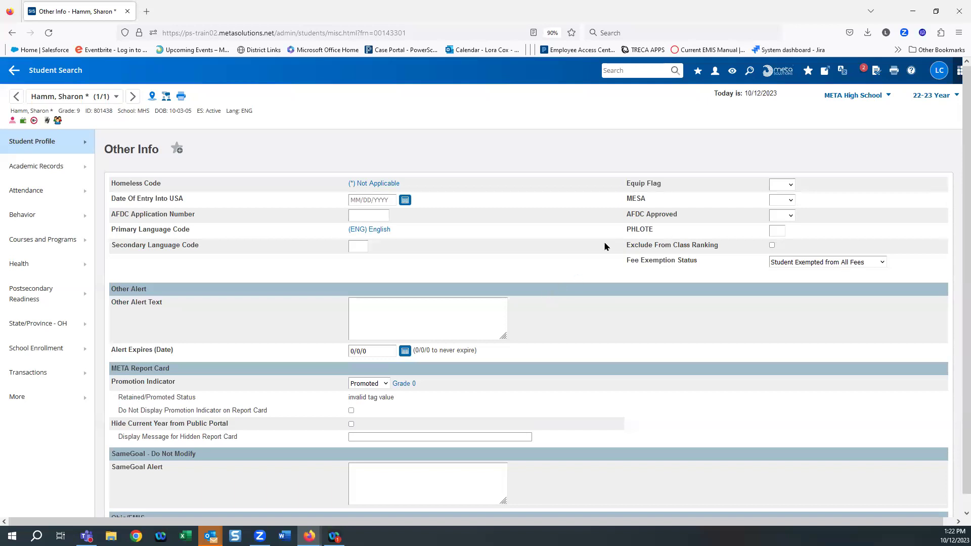
Step: Set Fee Exemption Status to Student Not Exempted and enter 'text' as the Other Alert Text
left_click(815, 263)
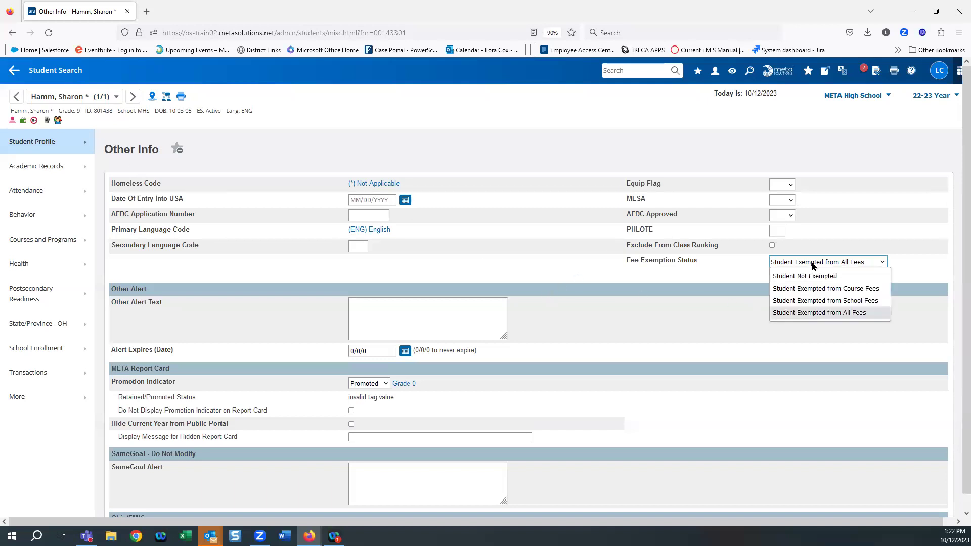
left_click(778, 278)
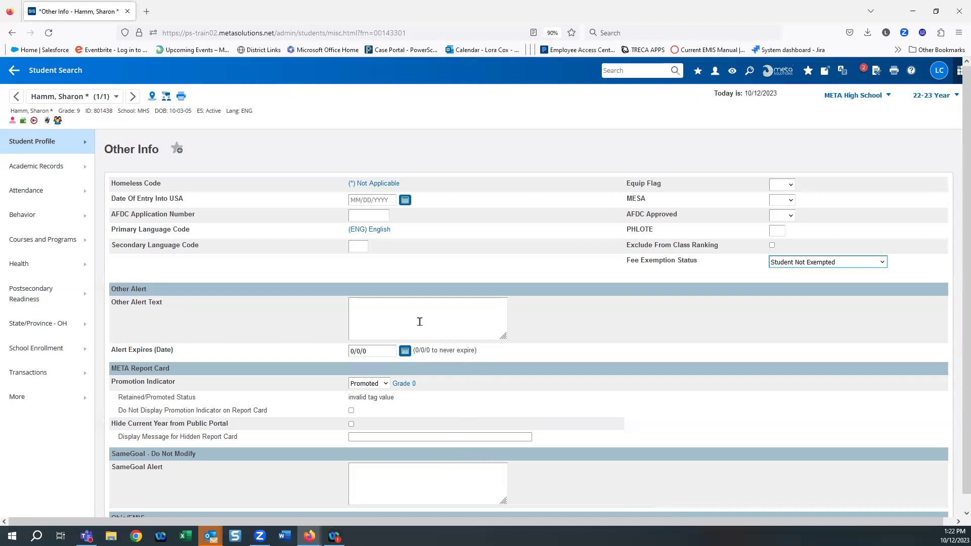
left_click(372, 306)
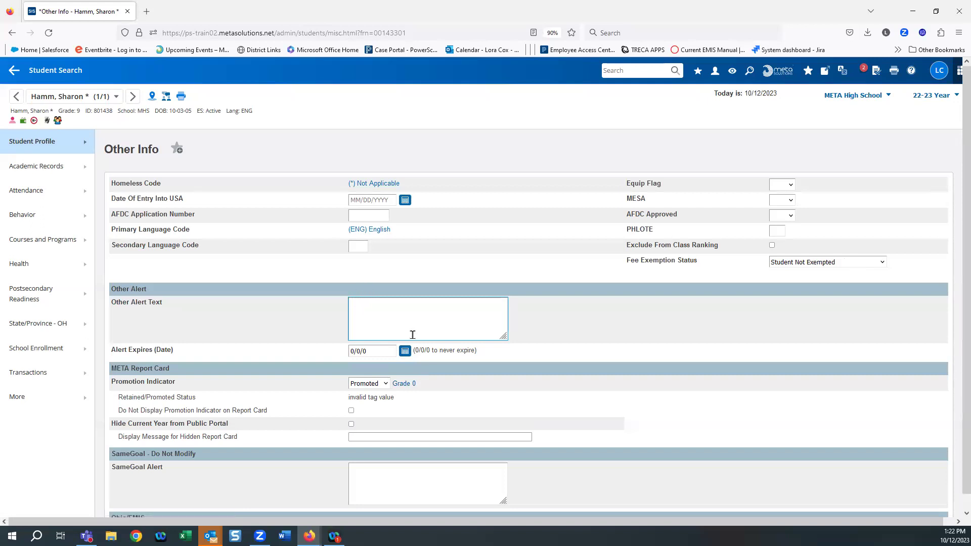
type("text")
scroll(305, 357, "down", 1)
scroll(305, 357, "down", 1)
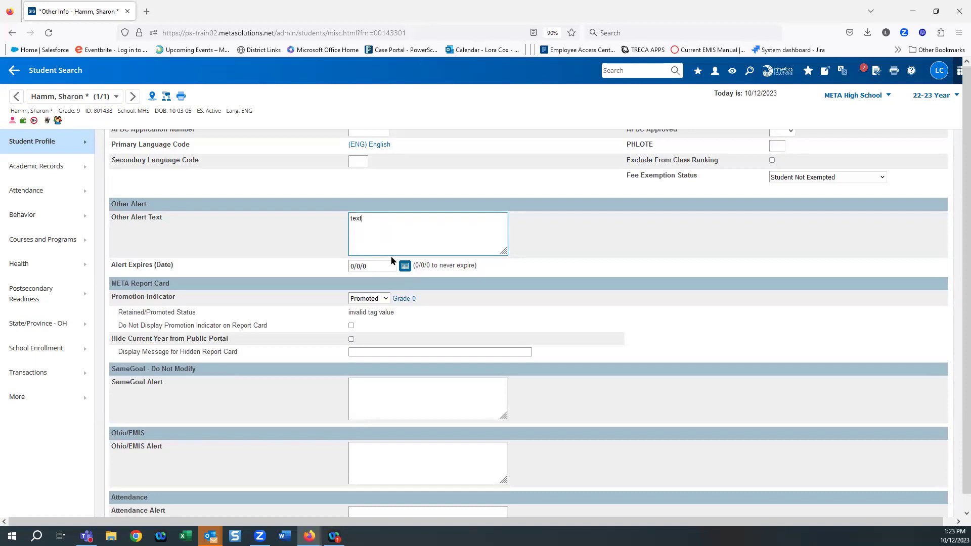
scroll(397, 260, "down", 1)
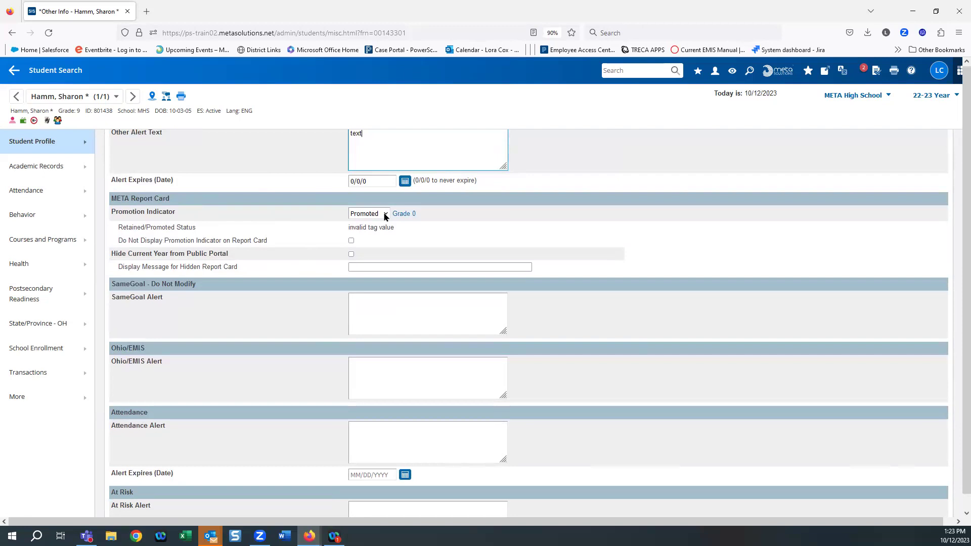
left_click(415, 214)
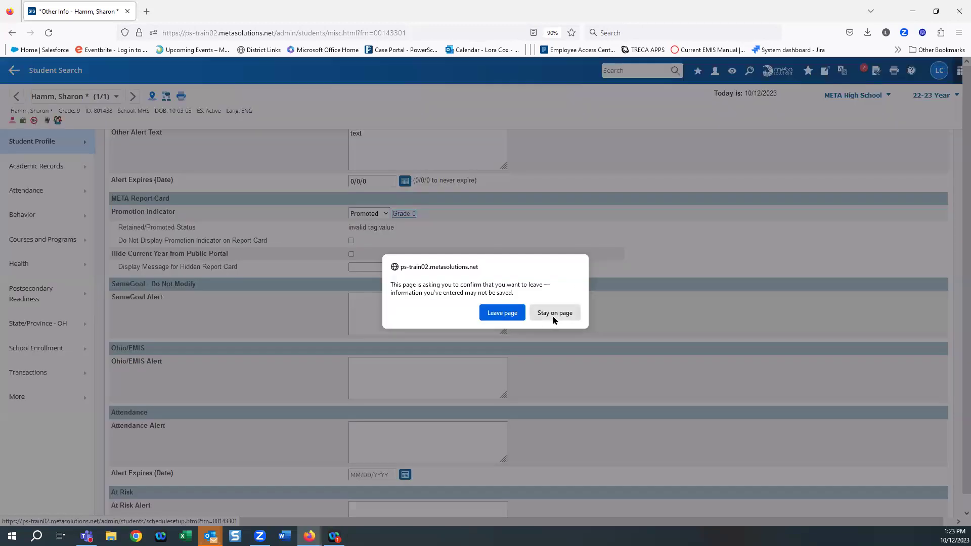
left_click(555, 313)
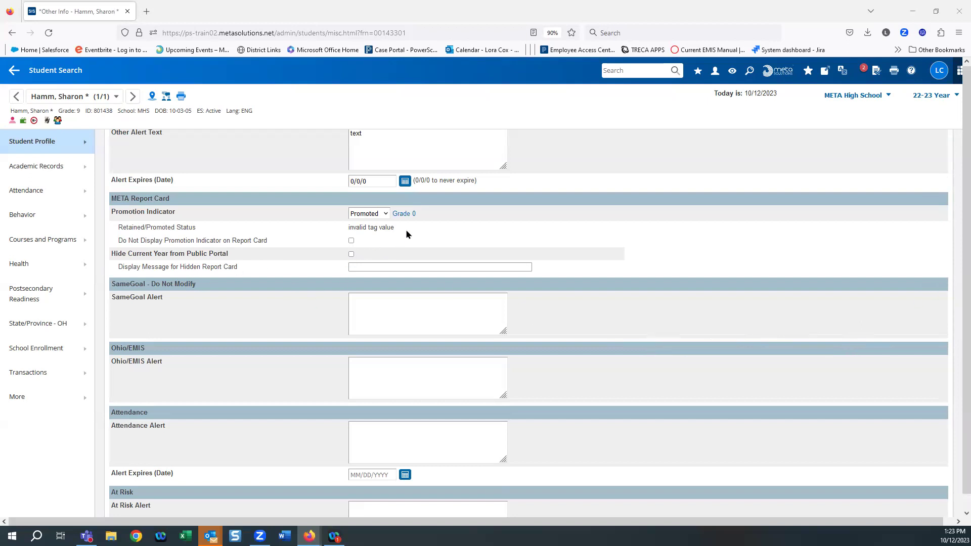
left_click(386, 215)
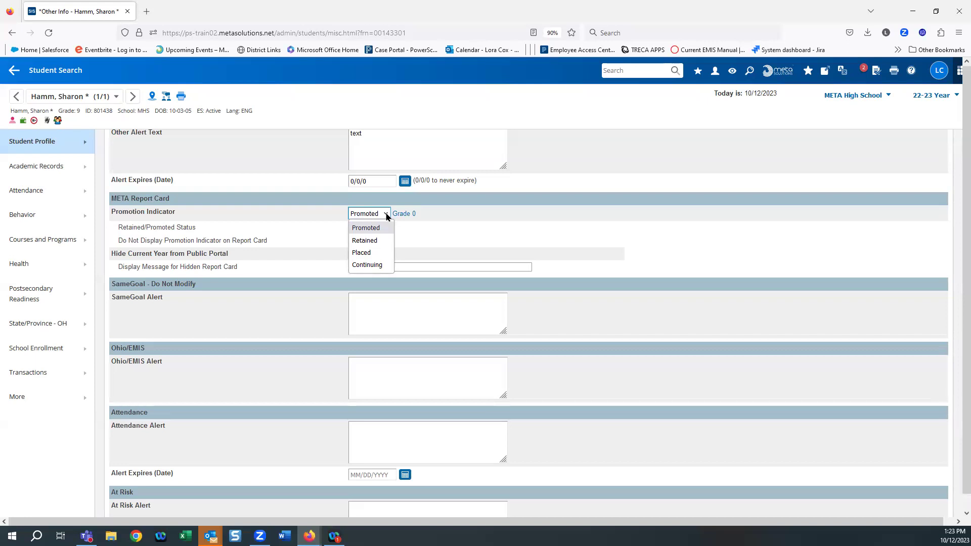
left_click(438, 221)
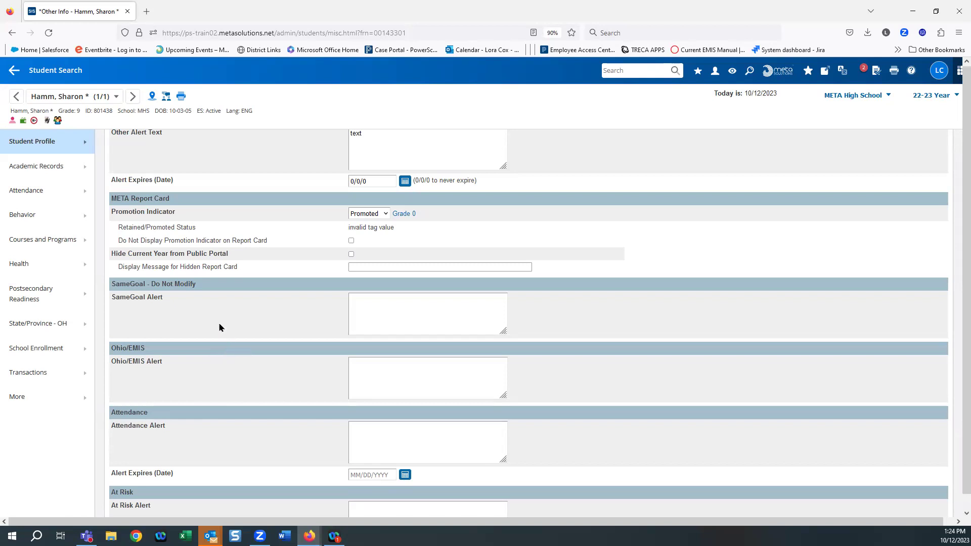
scroll(238, 353, "down", 3)
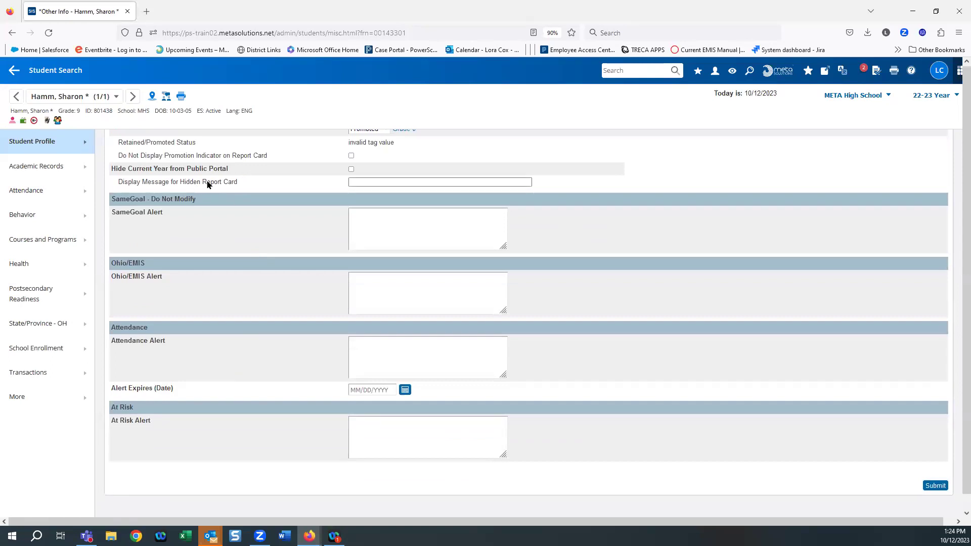
Step: Enter 'Ohio' in the Ohio/EMIS Alert box, replacing the miscapitalised 'OHio'
left_click(364, 185)
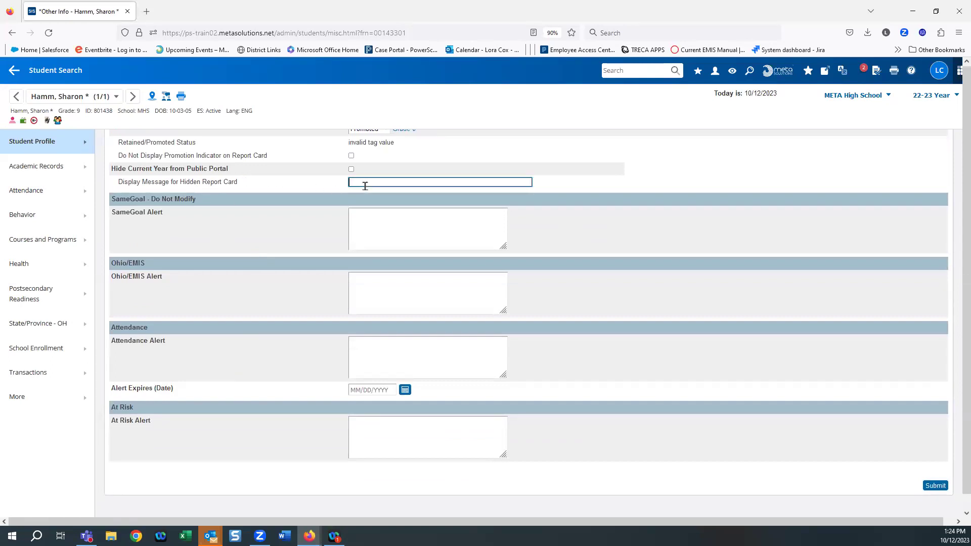
left_click(297, 244)
left_click(386, 219)
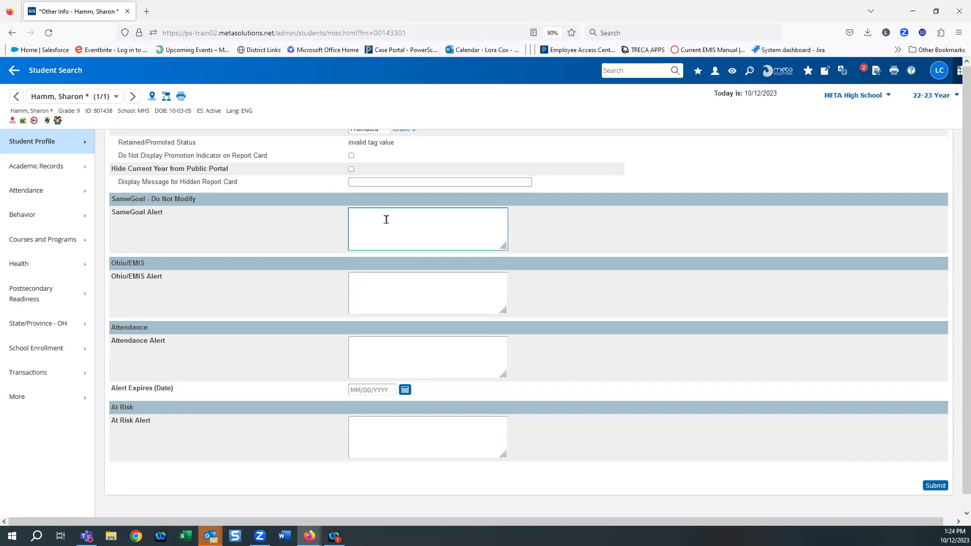
left_click(368, 286)
type("OHio")
left_click(379, 219)
left_click_drag(368, 278, 248, 287)
type("Ohio")
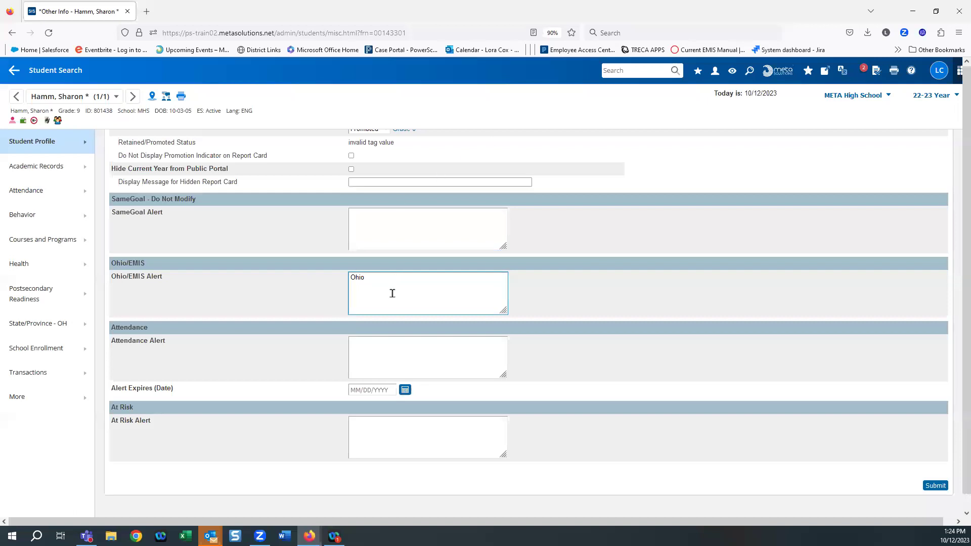
Step: Enter 'Attendance' in the Attendance Alert box
left_click(389, 351)
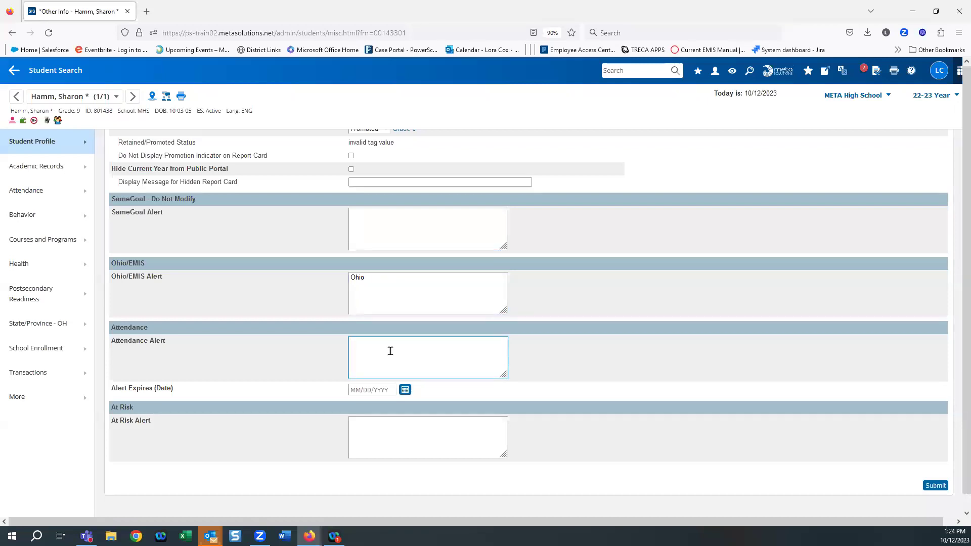
type("Attendance")
scroll(676, 381, "down", 1)
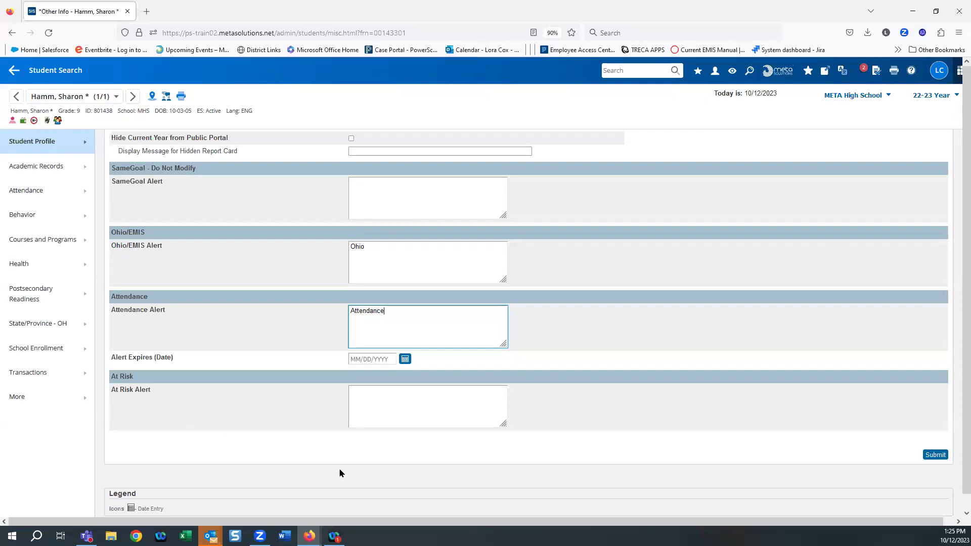
Step: Enter 'At Risk' in the At Risk Alert box
left_click(378, 398)
type("At Risk")
left_click(255, 437)
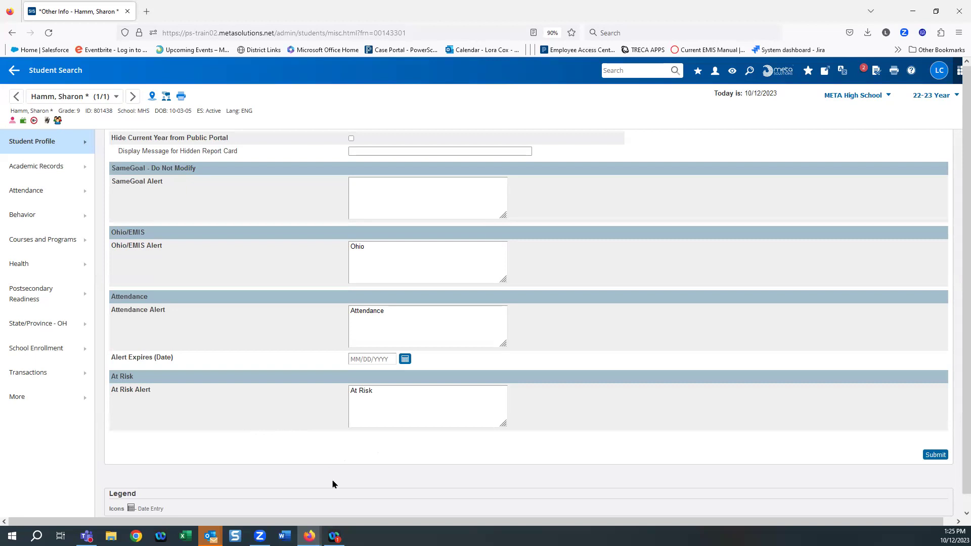
Step: Change the At Risk Alert to 'At Risk of graduating' and submit the Other Info page
left_click(390, 392)
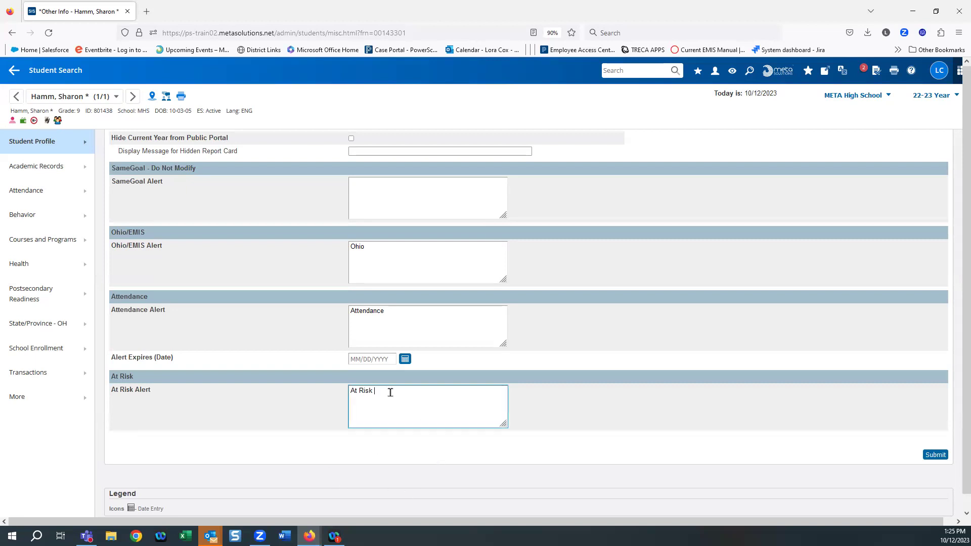
type("of graduating")
left_click(939, 455)
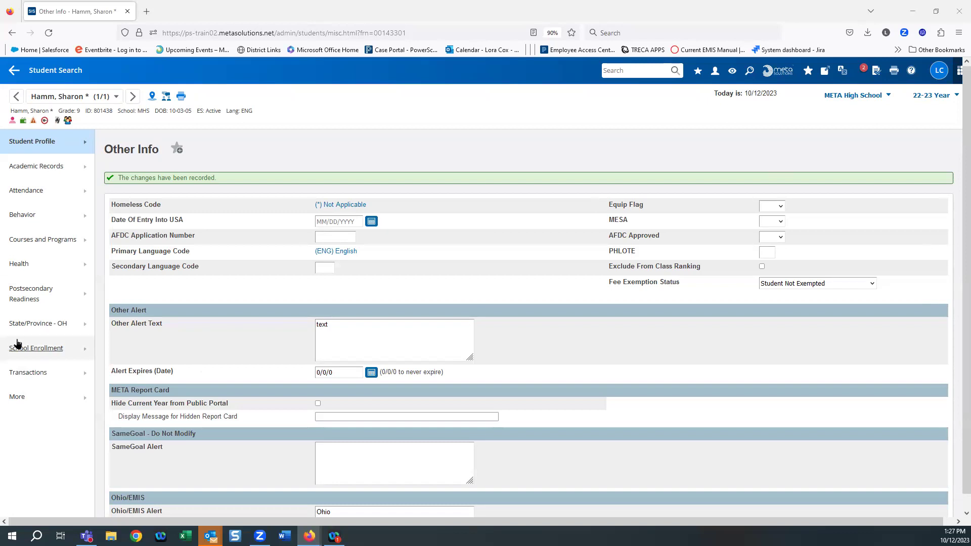
mouse_move(31, 324)
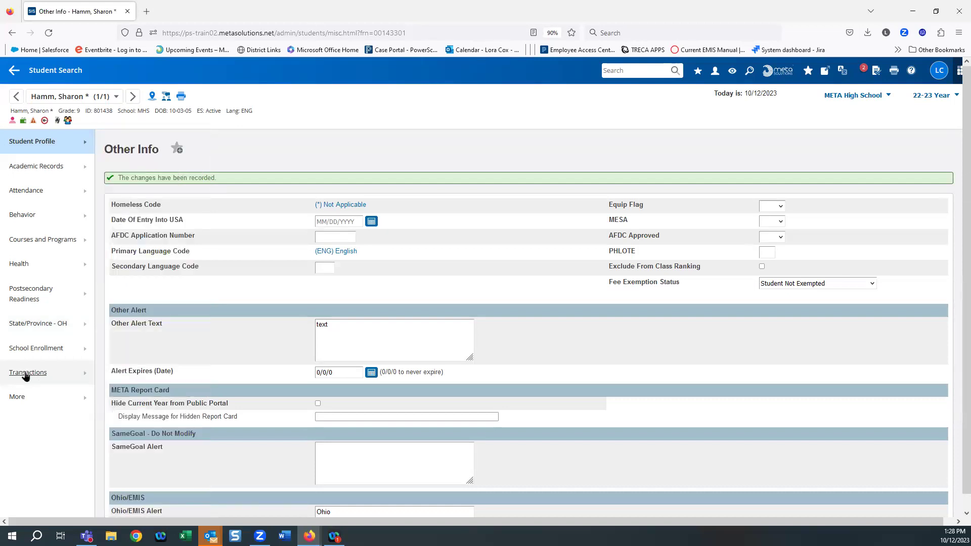
Step: Go to Transactions > Fee Transactions and pick Art fee (Student) under Create New Fee
left_click(27, 376)
left_click(118, 350)
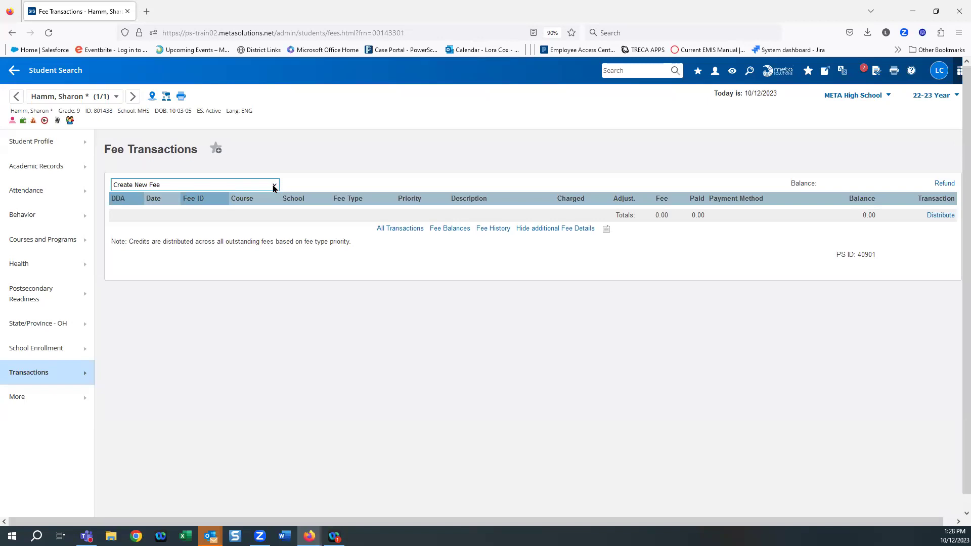
left_click(273, 186)
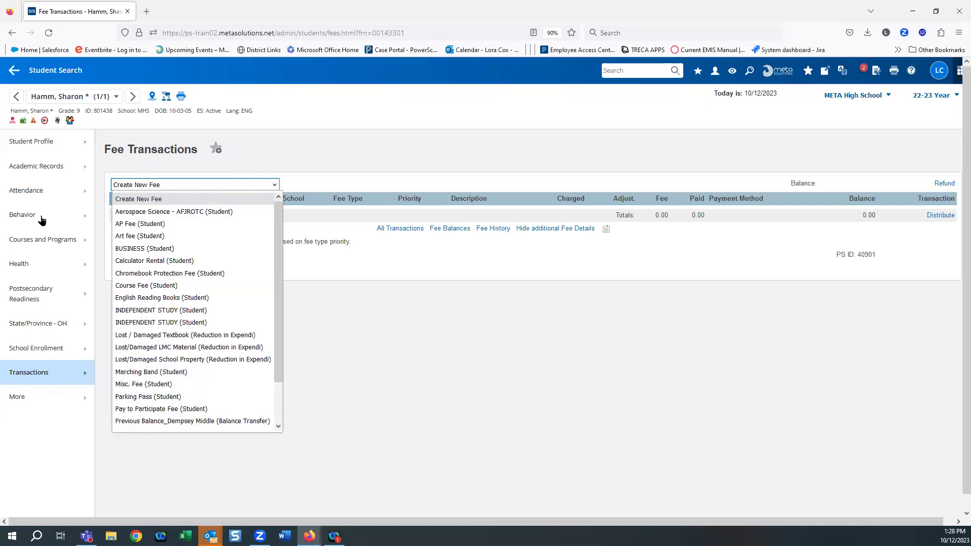
left_click(158, 237)
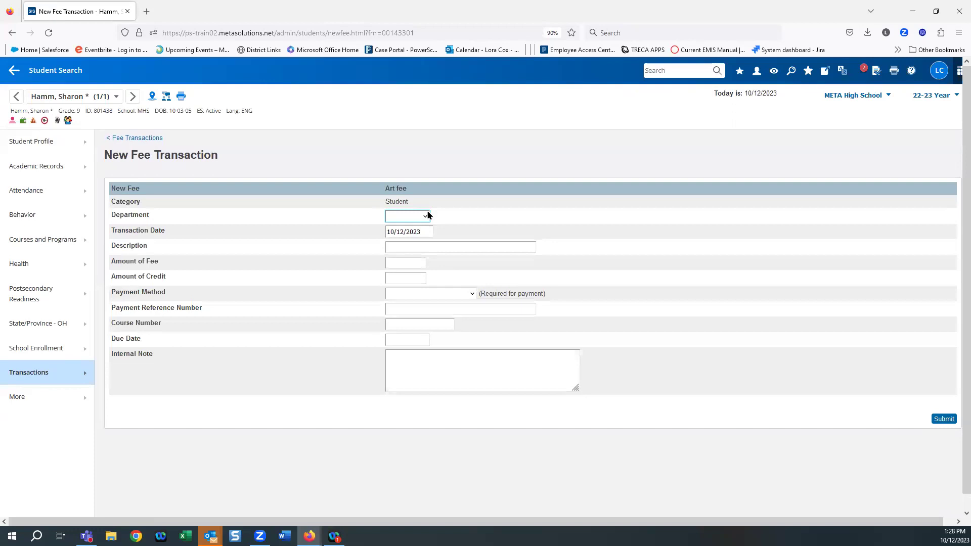
Step: Submit a new fee with description 'Art Fee' and amount 25
left_click(393, 247)
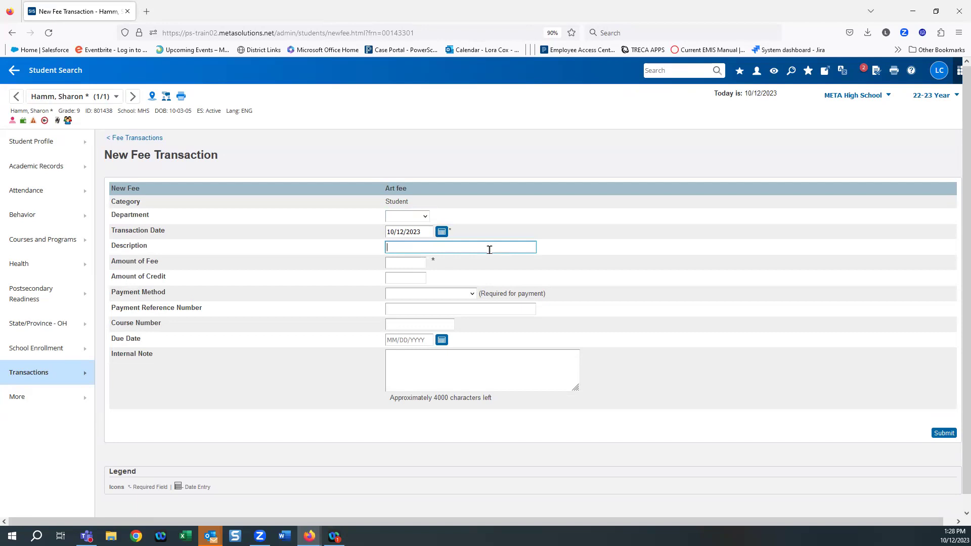
type("Art Fee")
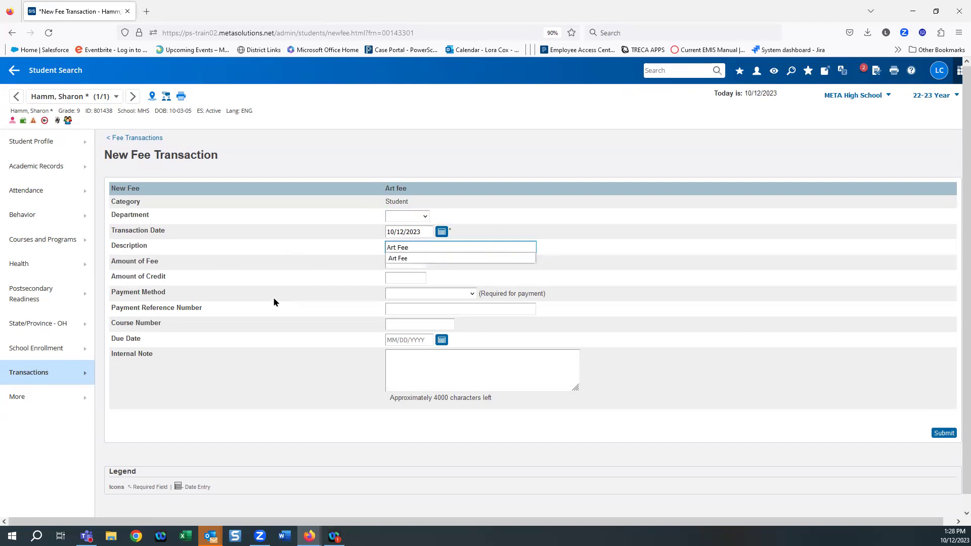
left_click(383, 300)
left_click(405, 263)
type("25")
left_click(353, 327)
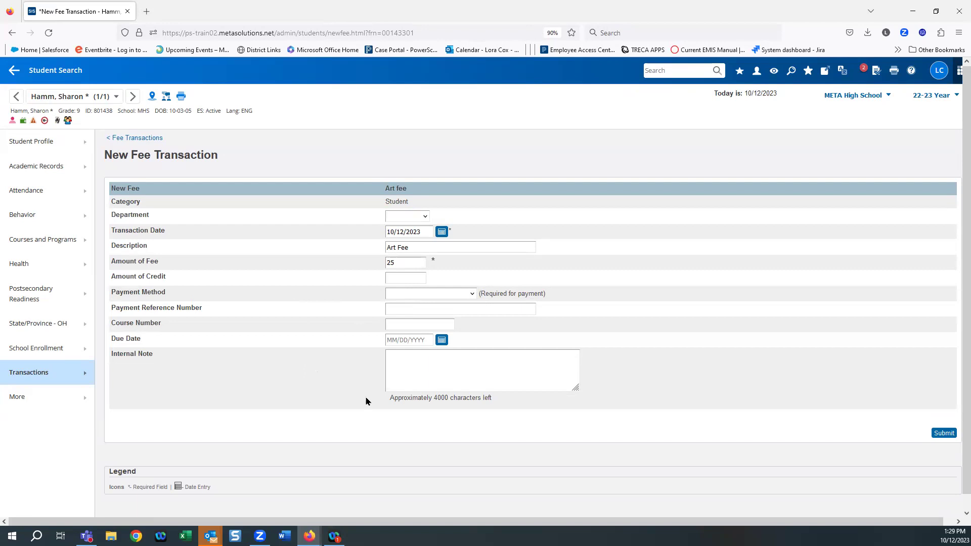
left_click(944, 433)
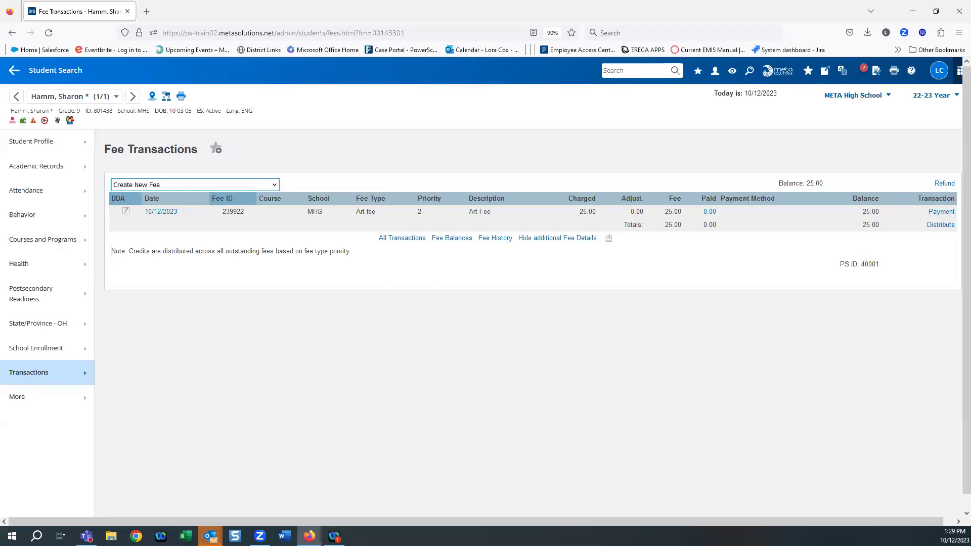
Step: Go to Transactions > Lunch Transactions for the student
left_click(29, 377)
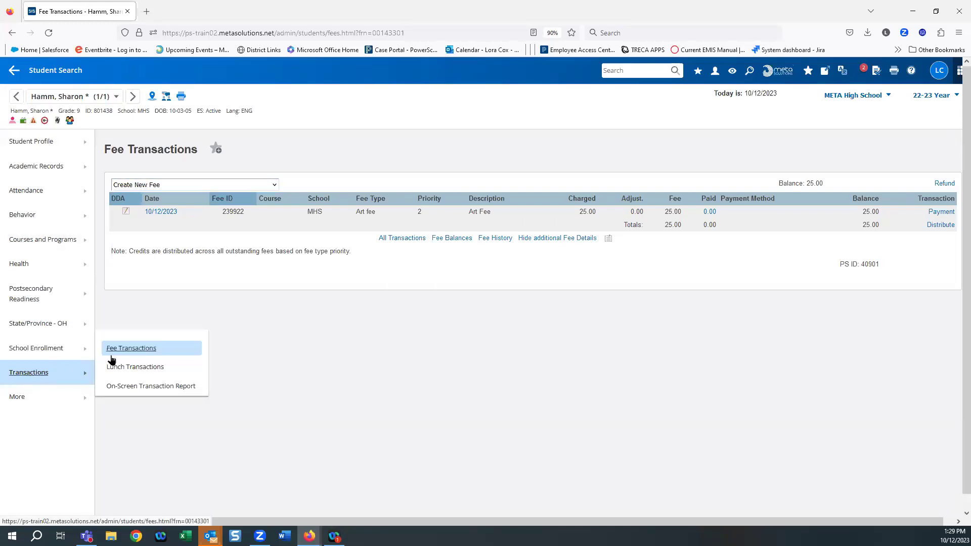
left_click(129, 369)
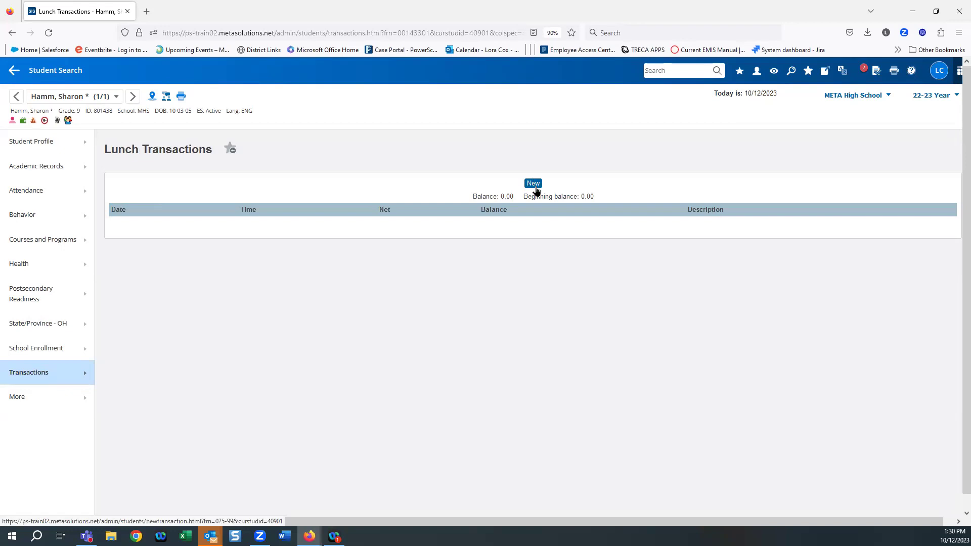
left_click(25, 375)
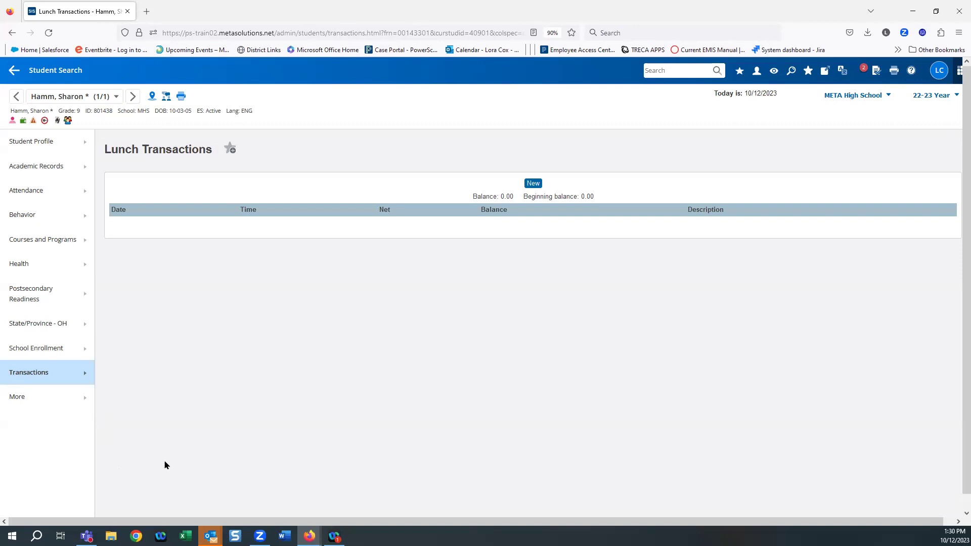
Step: In Courses and Programs > Scheduling Settings, enter Next Year Grade 10 and check Schedule This Student
left_click(40, 245)
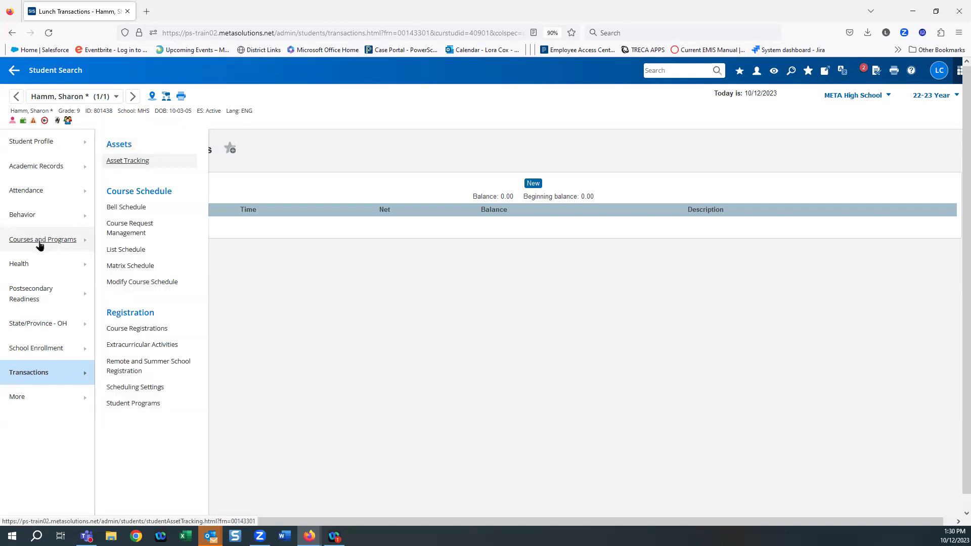
left_click(142, 393)
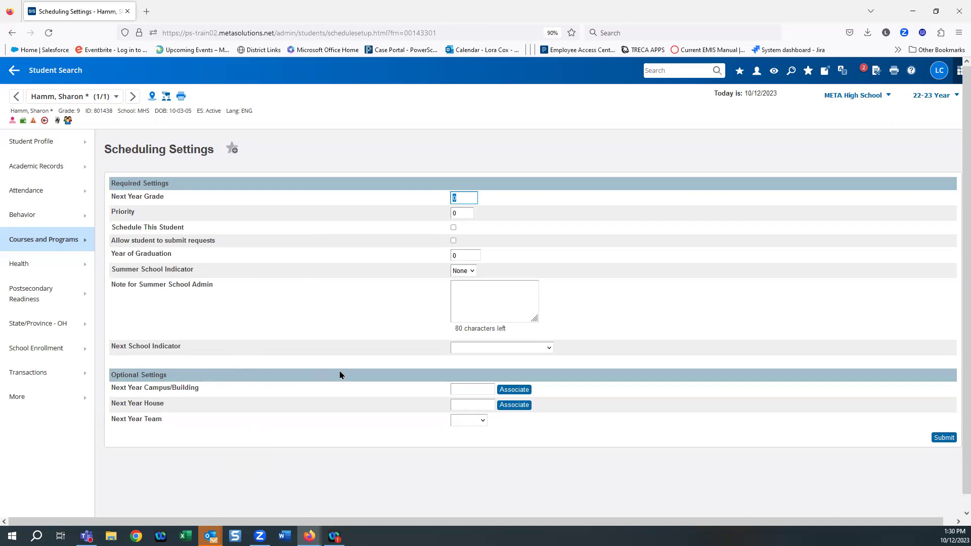
type("10")
left_click(369, 290)
left_click(453, 228)
Step: Check Allow student to submit requests and set Year of Graduation to 2027
left_click(453, 241)
left_click(463, 256)
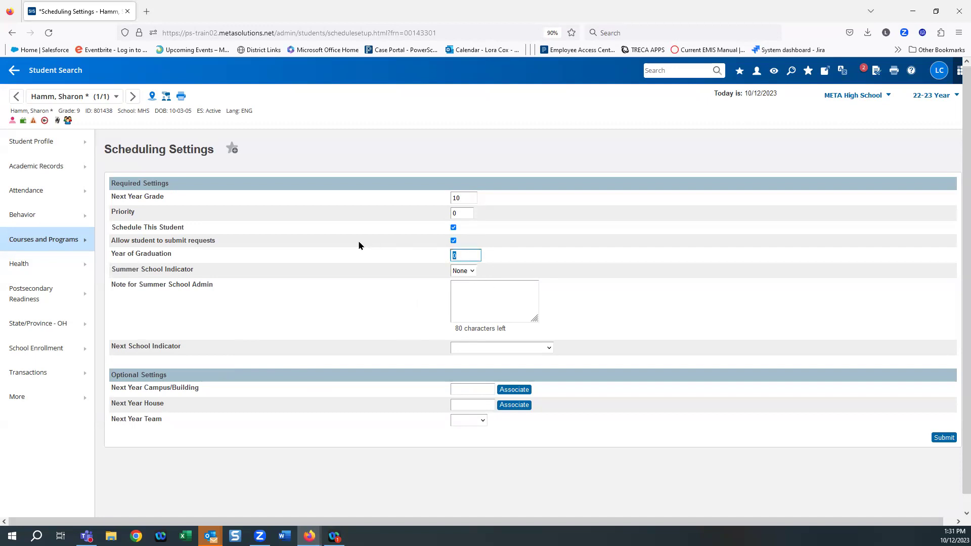
type("2027")
left_click(187, 330)
Step: Choose Rutherford B Hayes High School as Next School Indicator and submit the scheduling settings
scroll(313, 280, "down", 1)
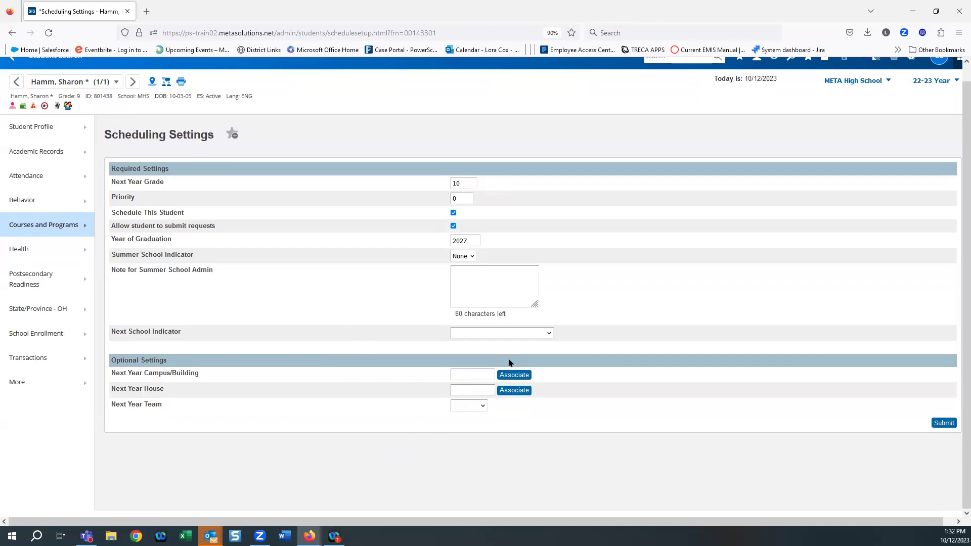
left_click(550, 334)
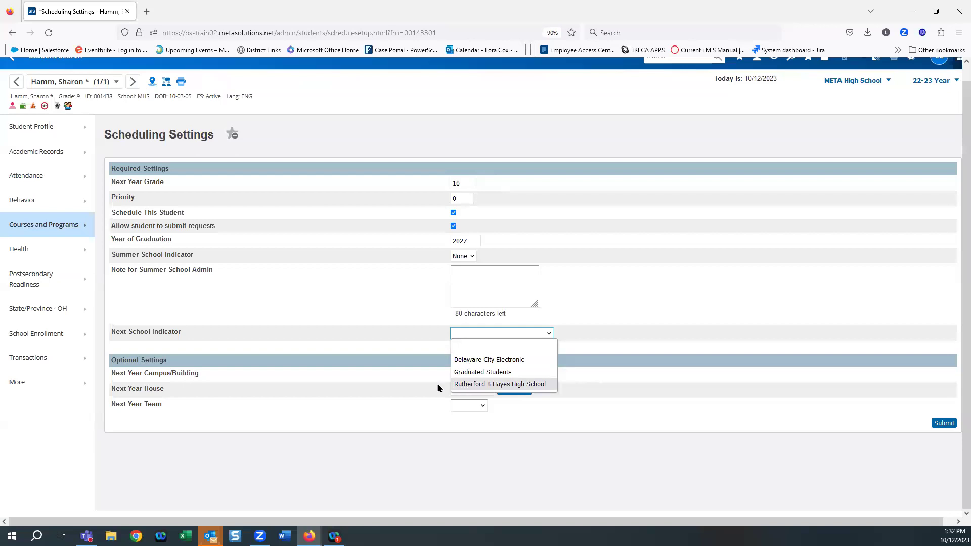
left_click(461, 385)
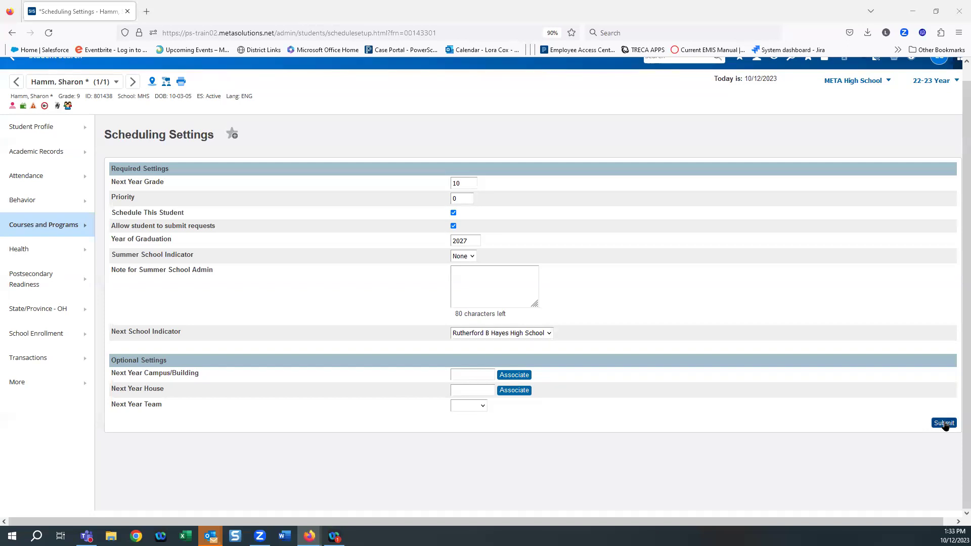
left_click(943, 423)
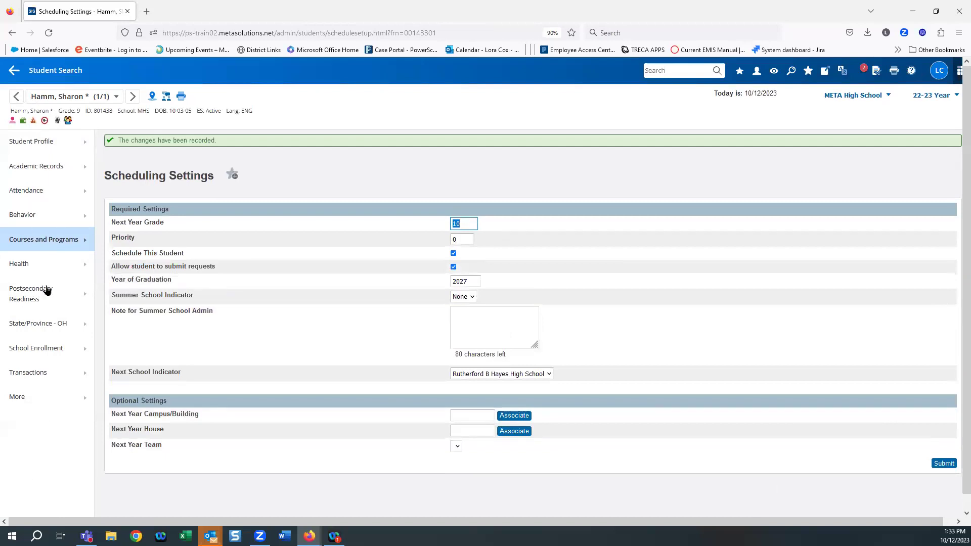
Step: Open the Courses and Programs flyout in the student's left sidebar
left_click(36, 240)
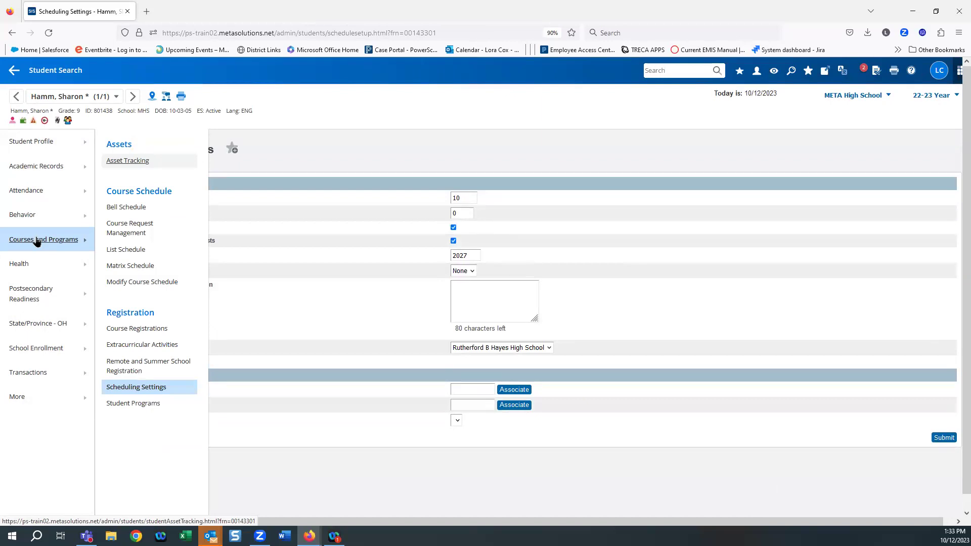
Step: Go to Modify Course Schedule and view the student's empty 2022-2023 Requests tab
left_click(122, 284)
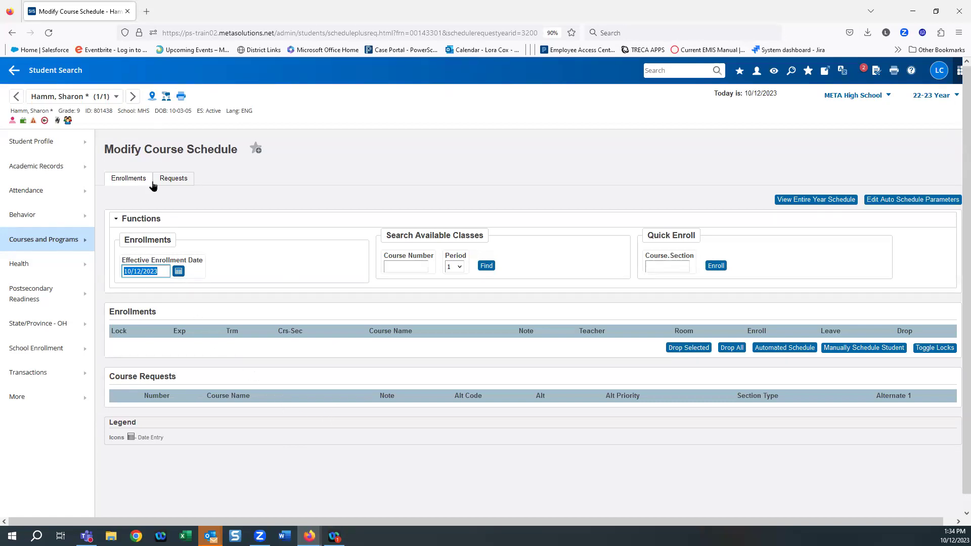
left_click(172, 178)
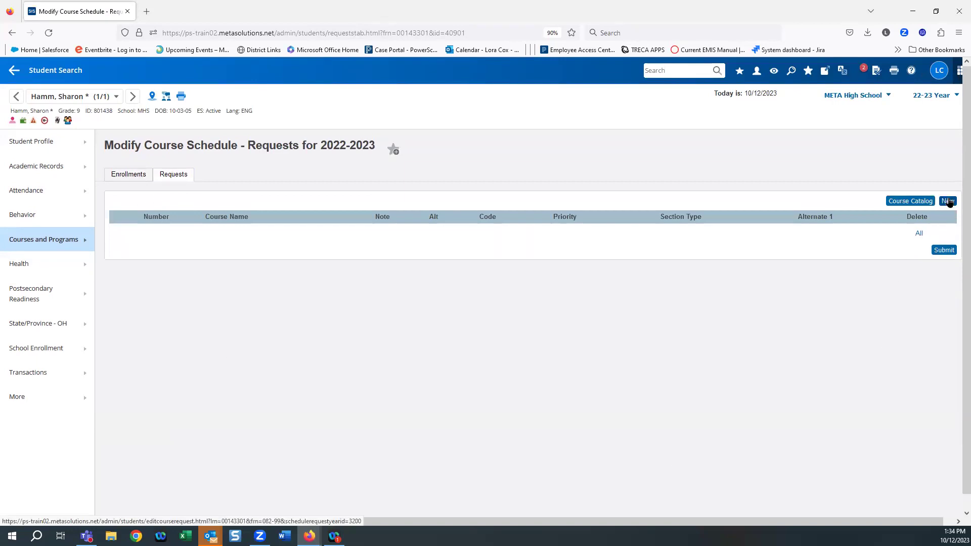
Step: Start new course requests and select 1ALH, 1EN10H and 2ALG2 from the courses list
left_click(949, 202)
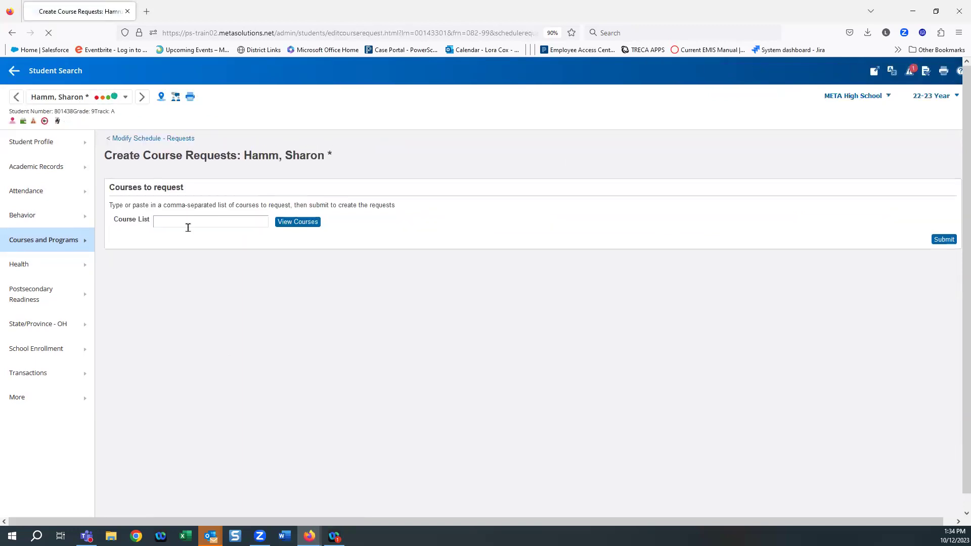
left_click(310, 221)
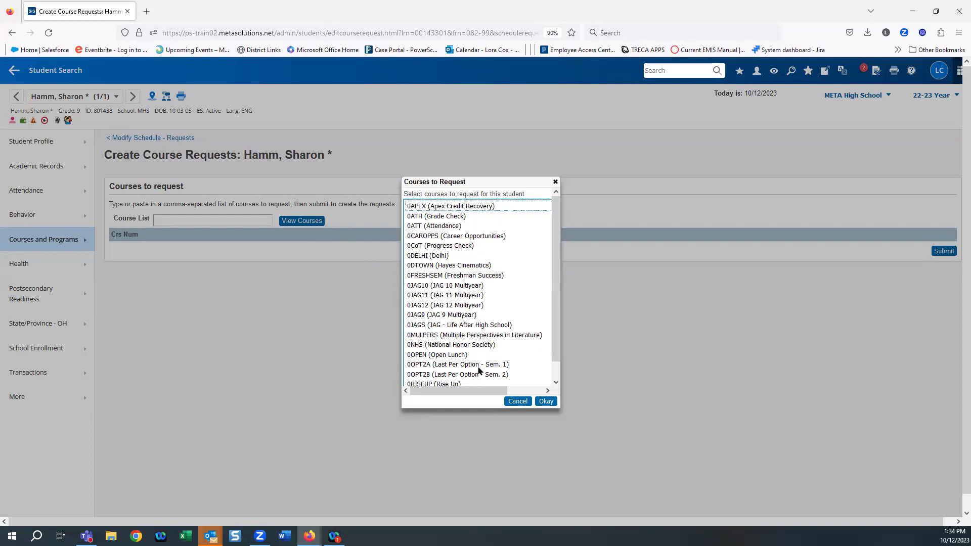
scroll(491, 346, "down", 5)
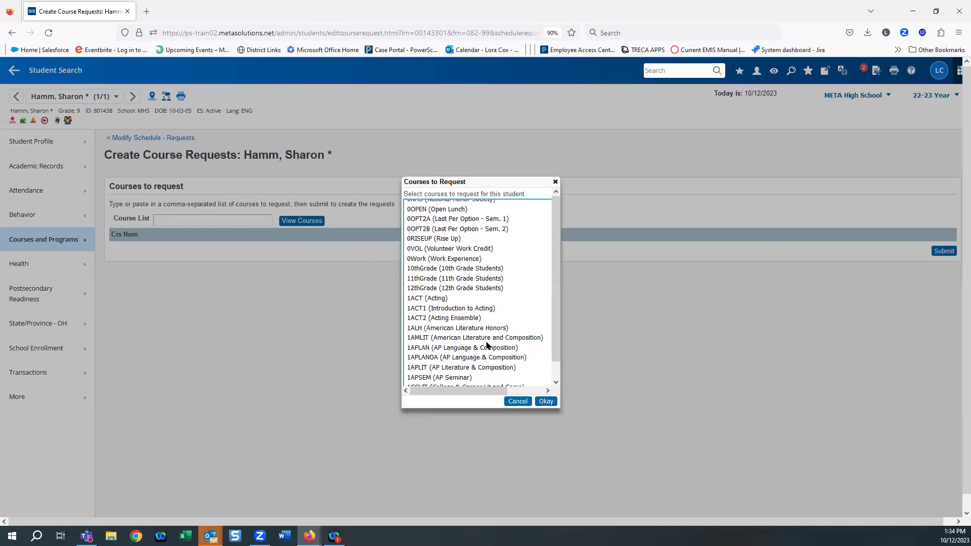
left_click(447, 329)
scroll(521, 308, "down", 5)
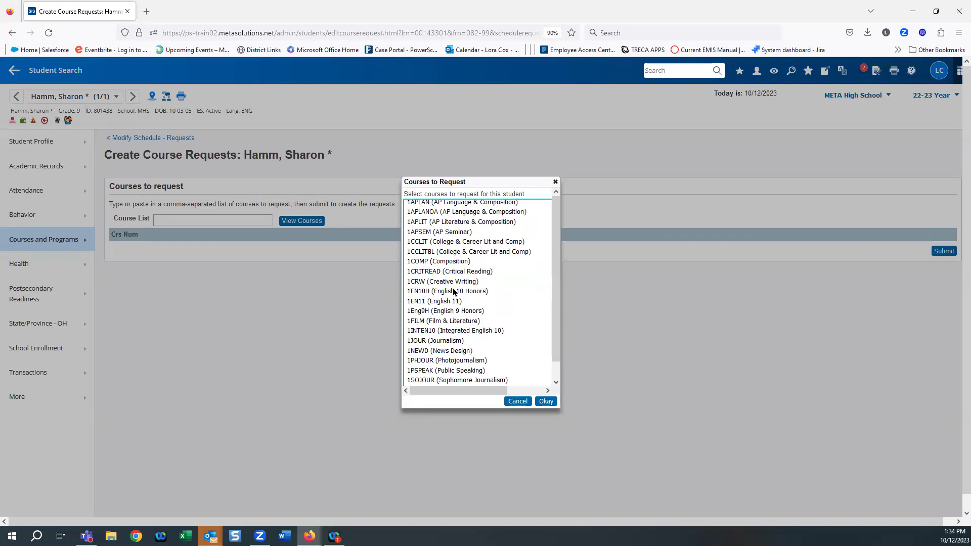
left_click(448, 291)
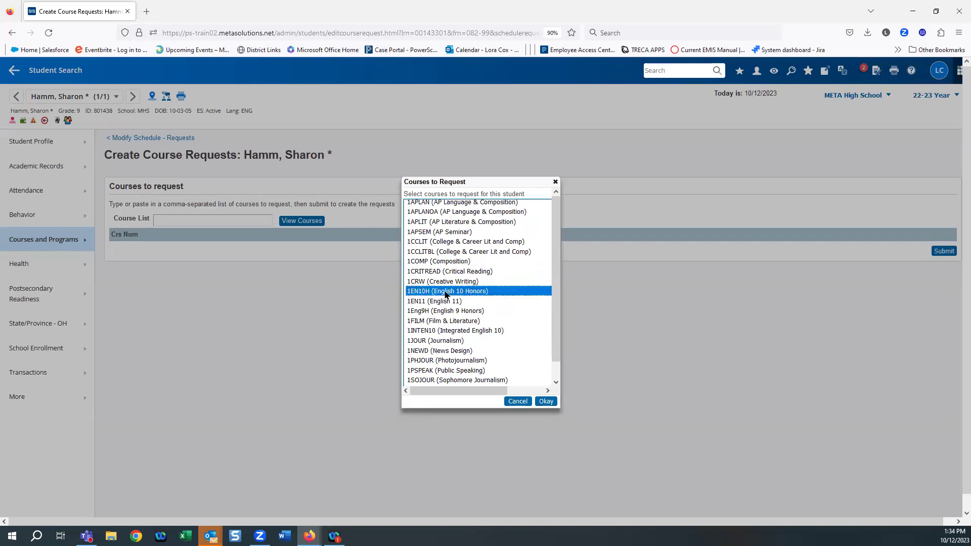
scroll(498, 324, "down", 3)
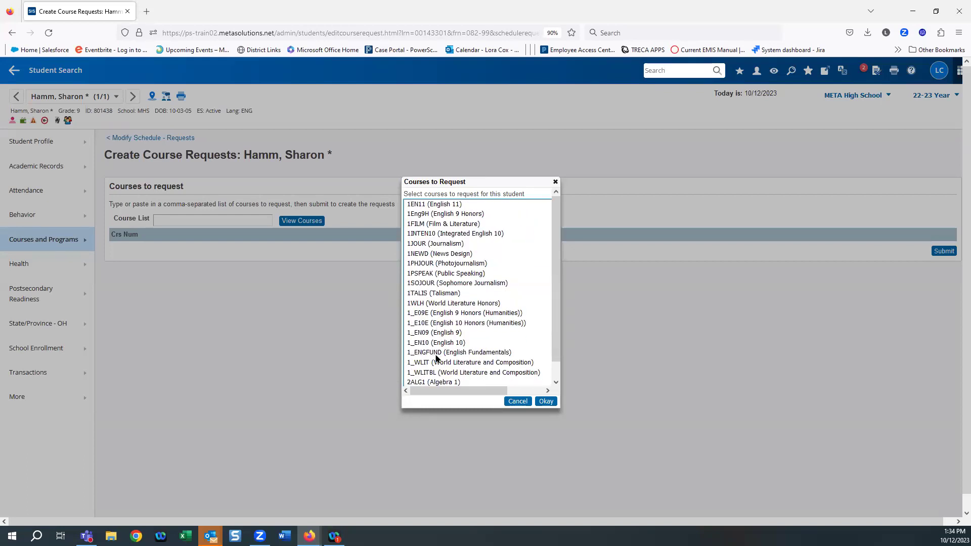
scroll(448, 367, "down", 5)
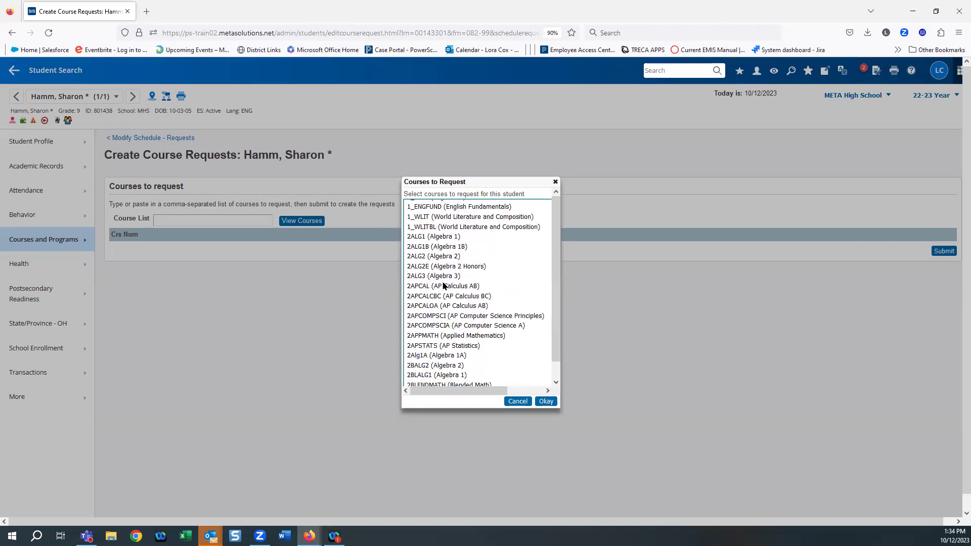
left_click(445, 257)
scroll(500, 323, "down", 3)
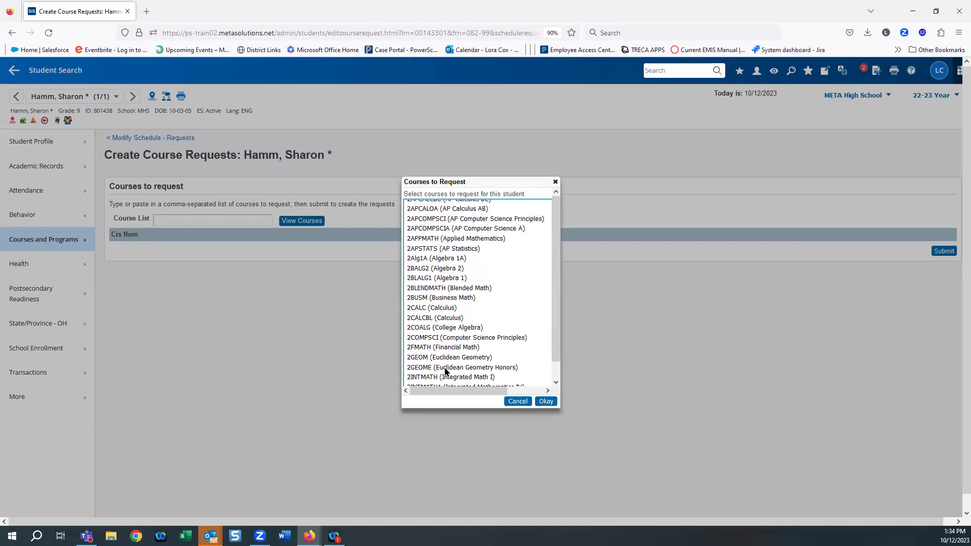
Step: Add 3APUSE, 4EARTH, 5FREN3, 62ANIM3, 62PRINT5 and 65WELLB, then confirm the selection
key("ctrl+minus")
scroll(468, 319, "down", 5)
left_click(478, 323)
scroll(478, 324, "down", 5)
scroll(480, 329, "down", 8)
scroll(480, 329, "down", 1)
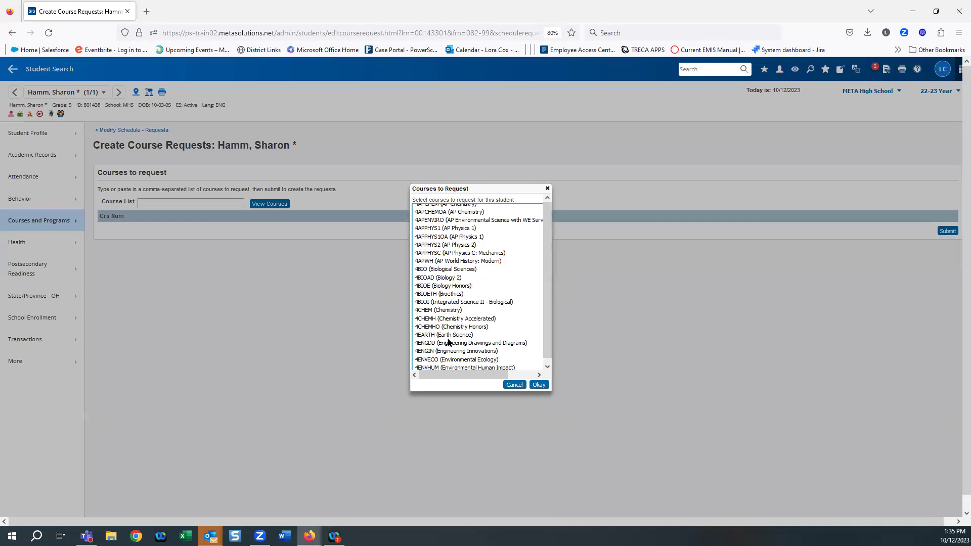
left_click(448, 336)
scroll(448, 329, "down", 10)
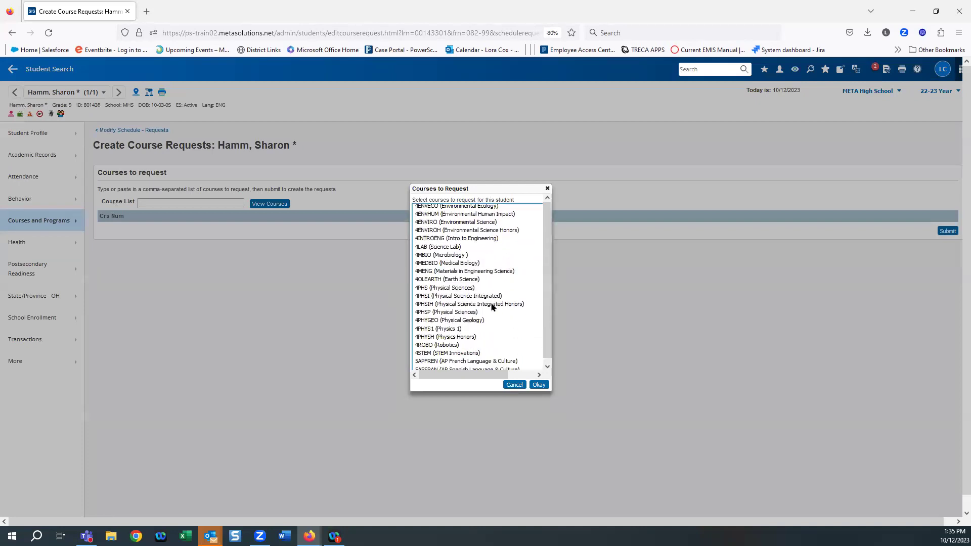
left_click(448, 313)
scroll(475, 317, "down", 8)
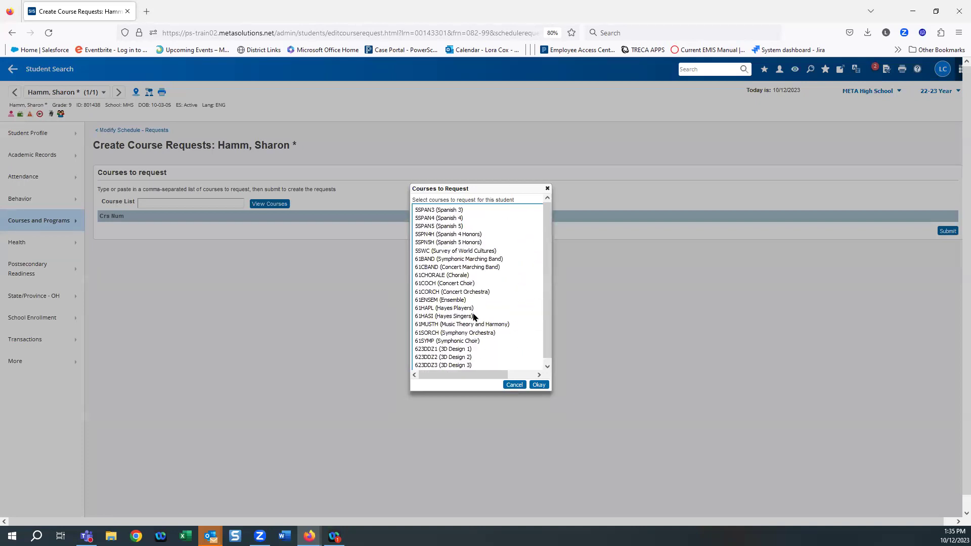
left_click(474, 315)
scroll(455, 324, "down", 8)
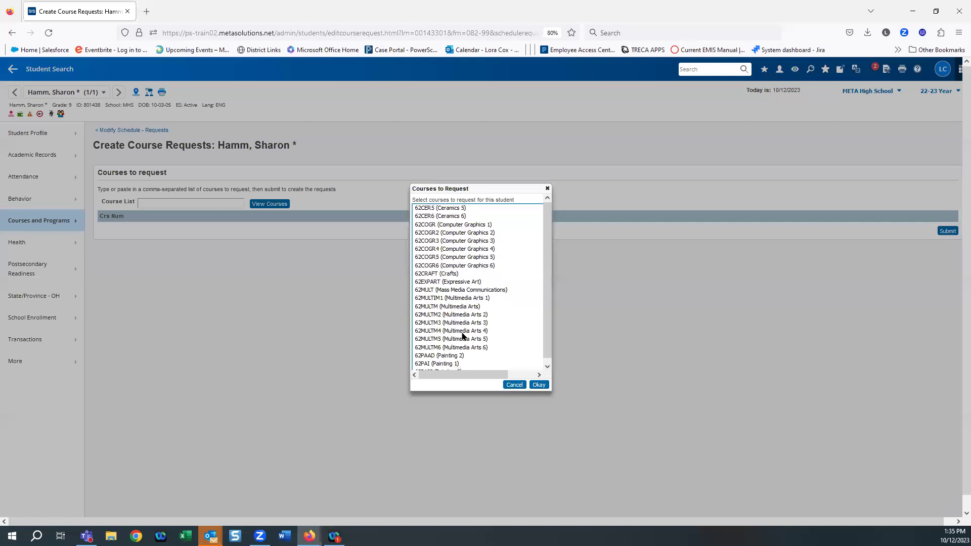
left_click(446, 329)
scroll(450, 336, "down", 8)
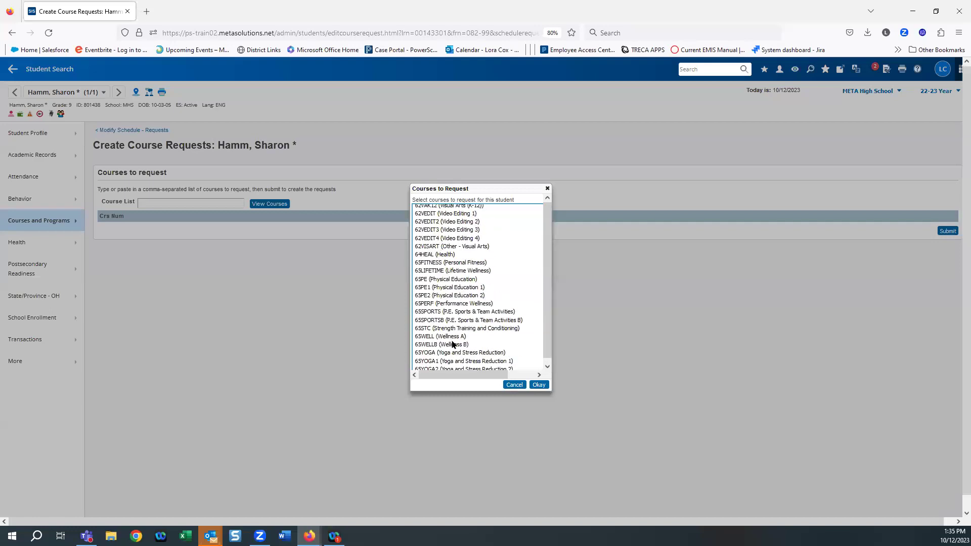
left_click(450, 346)
left_click(539, 385)
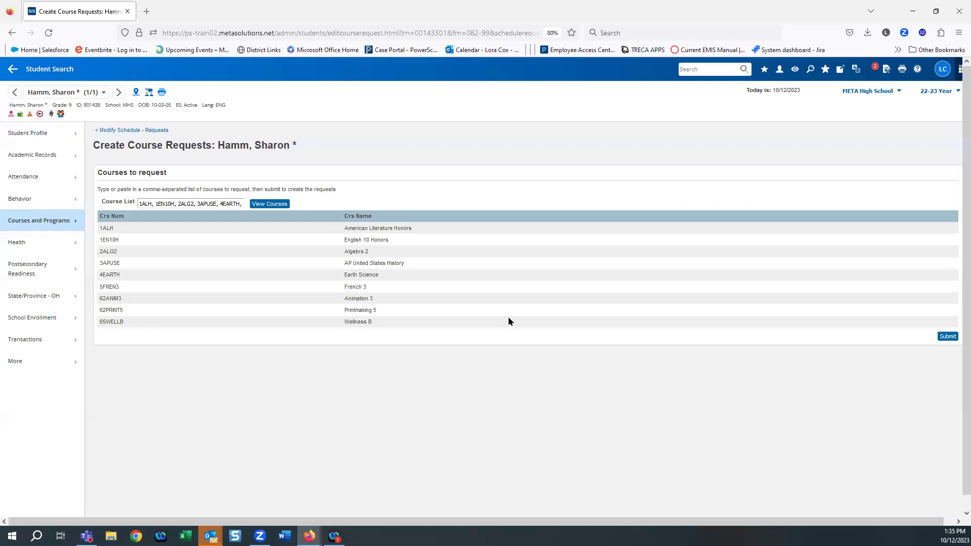
Step: Submit the nine course requests from the Create Course Requests page
left_click(946, 337)
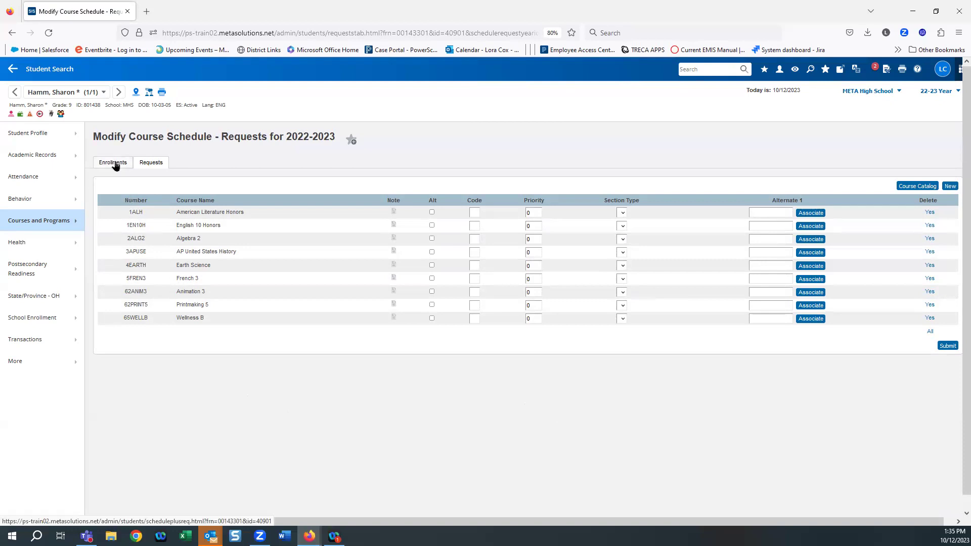
Step: From the Enrollments tab, launch Automated Schedule for the student
left_click(114, 164)
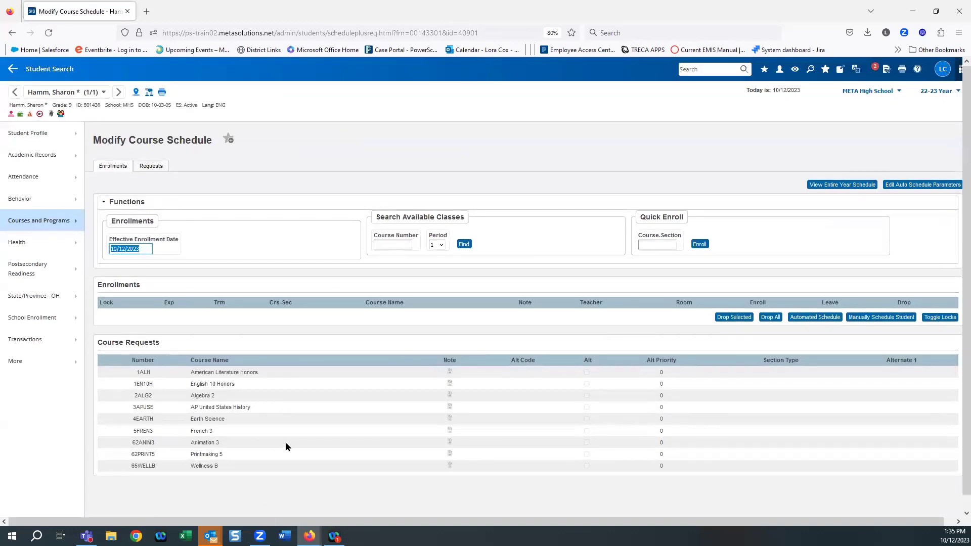
left_click(813, 318)
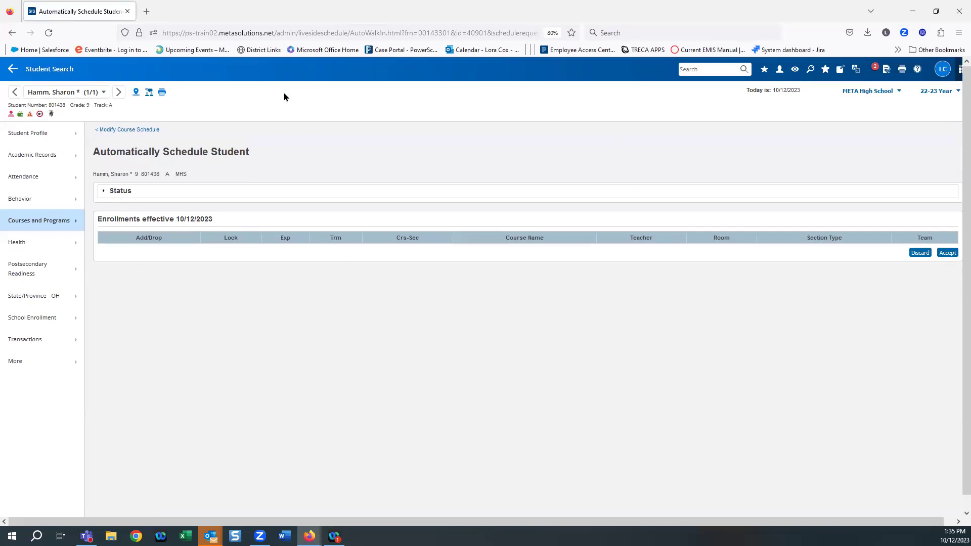
Step: Expand the scheduling Status, then return to the Modify Course Schedule page
left_click(104, 192)
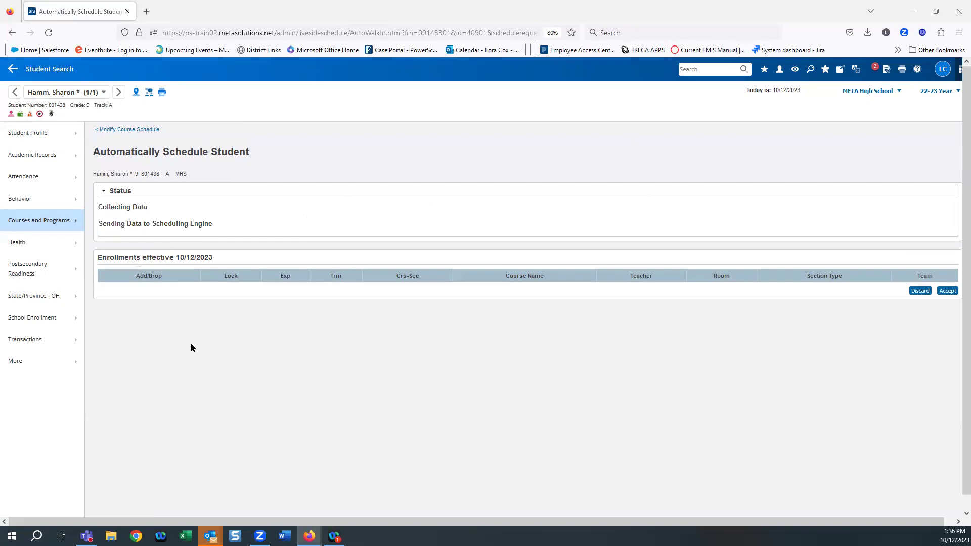
left_click(121, 133)
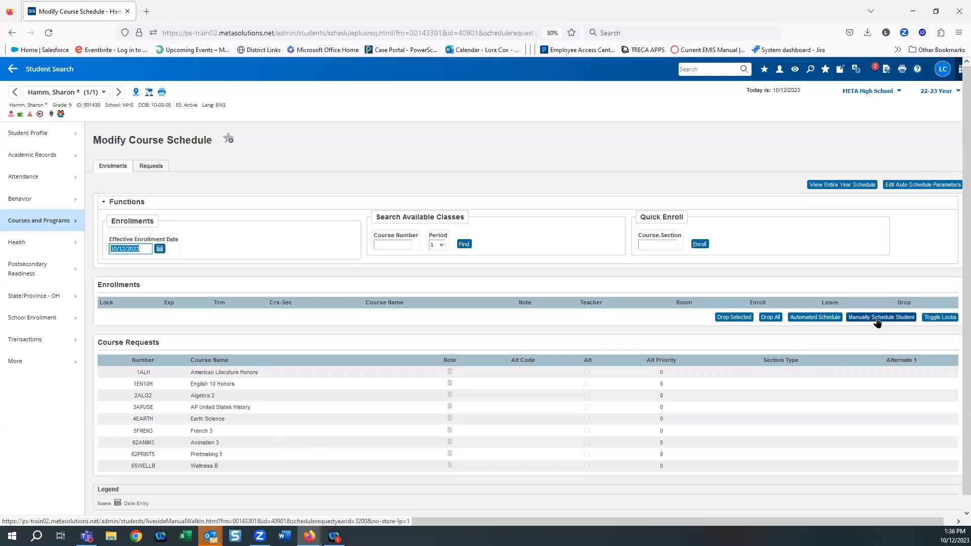
Step: Open the Manually Schedule Student grid with enroll date 10/11/2023
left_click(878, 319)
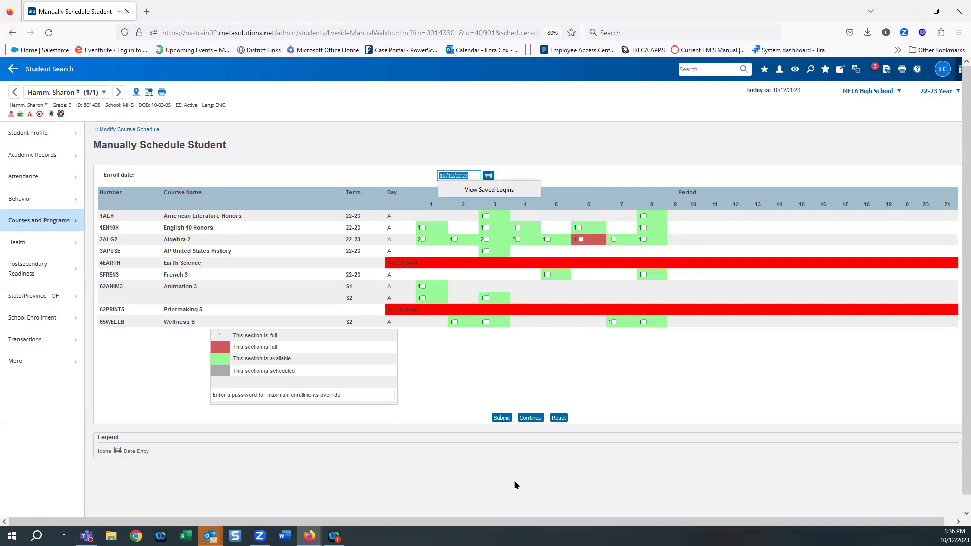
left_click(488, 176)
left_click(486, 225)
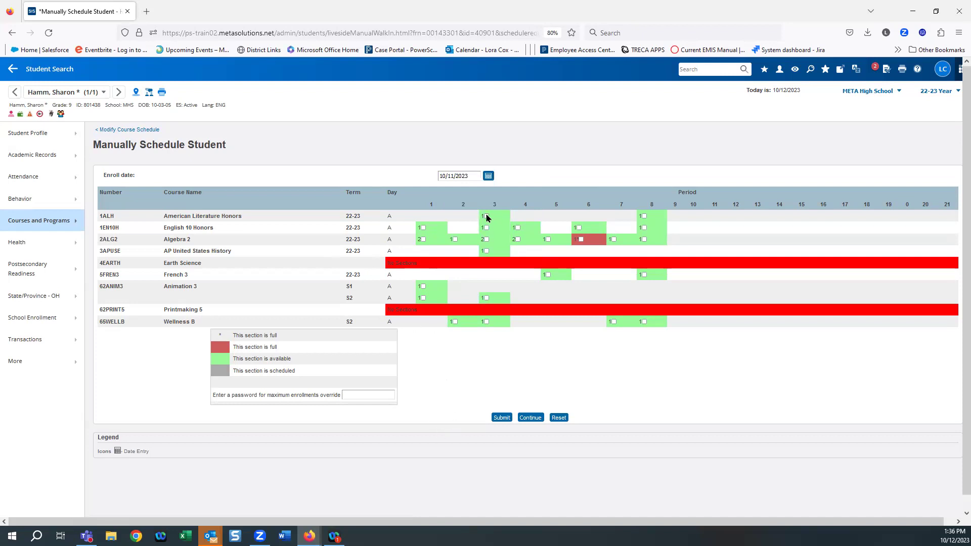
Step: Choose American Literature Honors P8, AP US History P3, French 3 P5, Wellness B P2, and submit
mouse_move(487, 217)
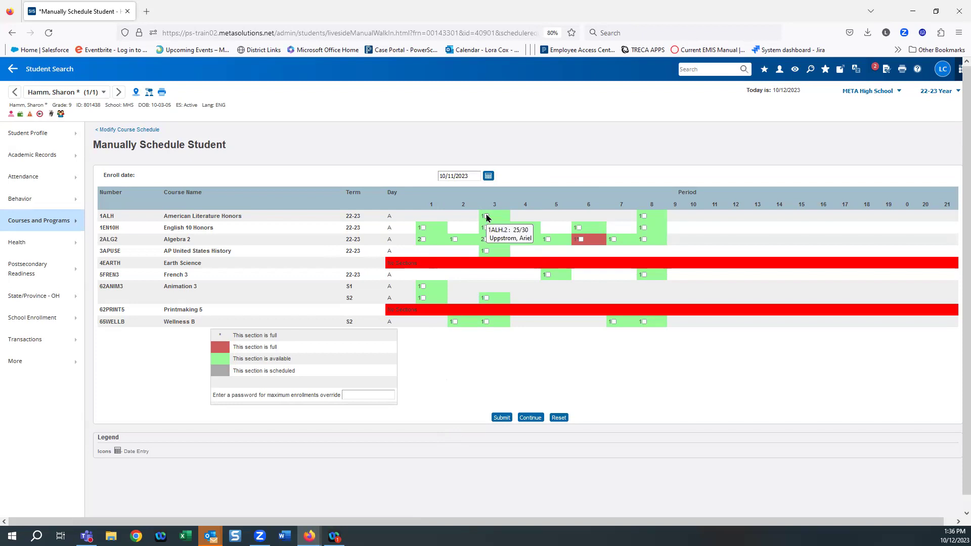
left_click(486, 216)
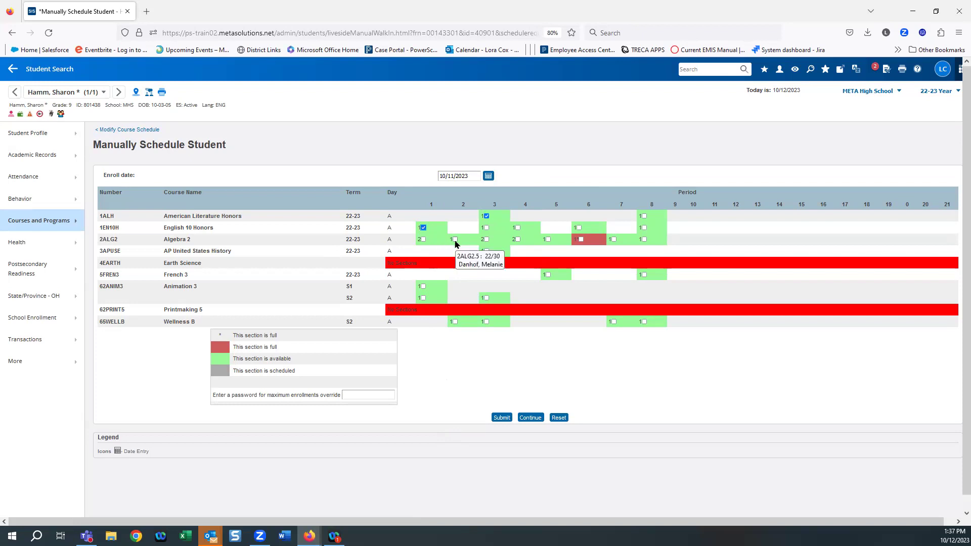
left_click(644, 217)
left_click(486, 217)
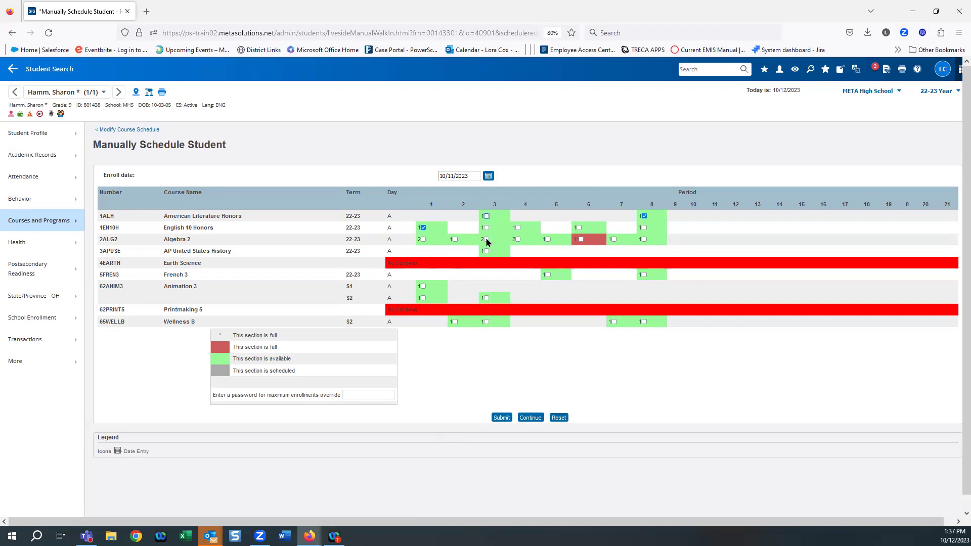
left_click(486, 251)
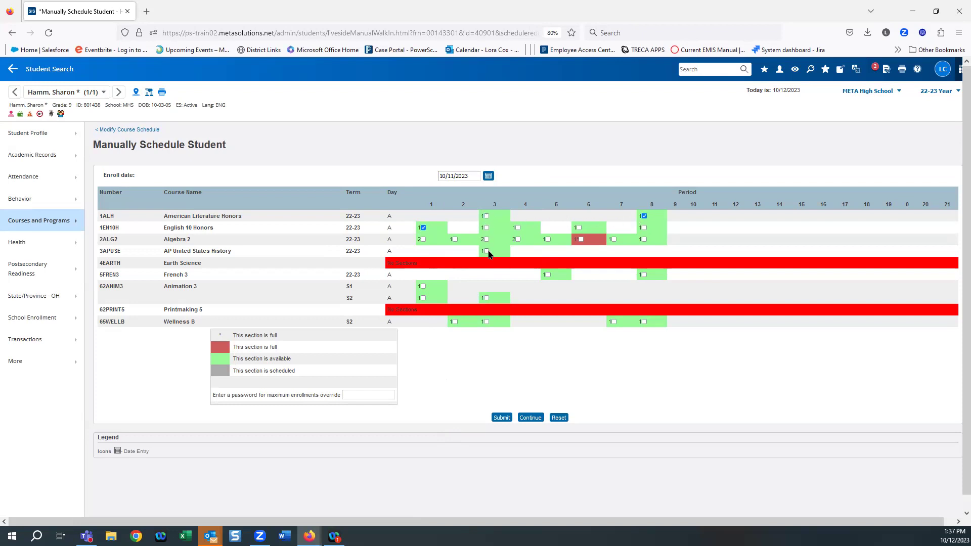
left_click(548, 275)
left_click(455, 323)
left_click(501, 418)
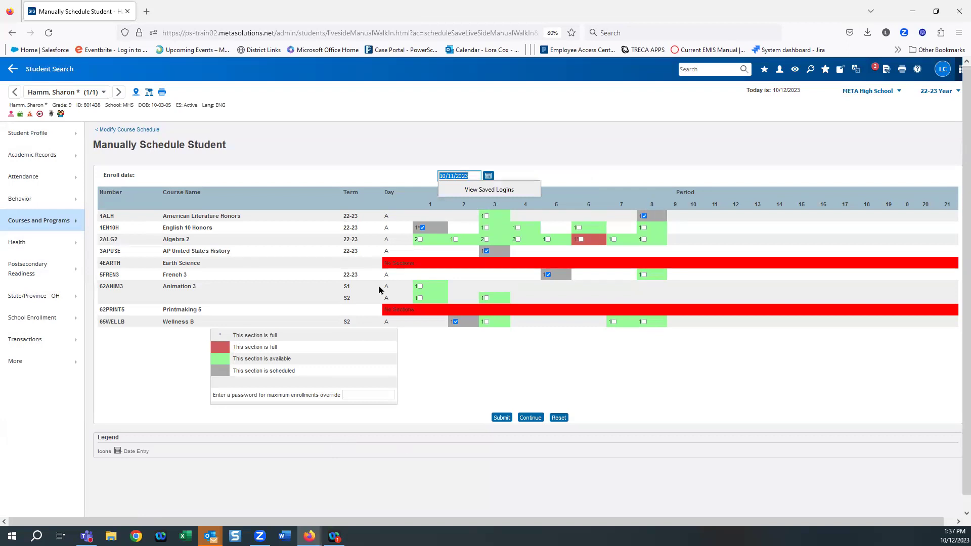
Step: Add the Algebra 2 period 4 section, submit, and open the List Schedule page
left_click(501, 418)
left_click(503, 420)
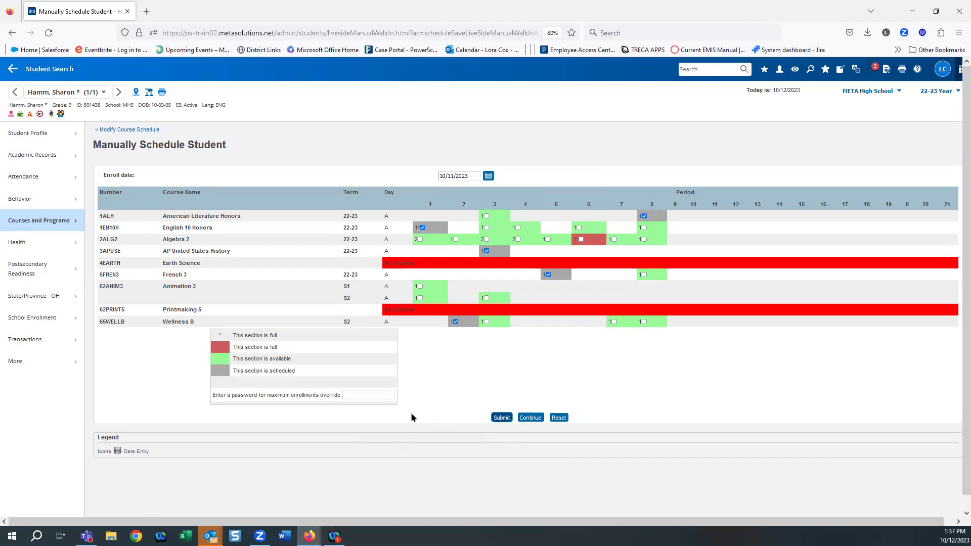
left_click(519, 240)
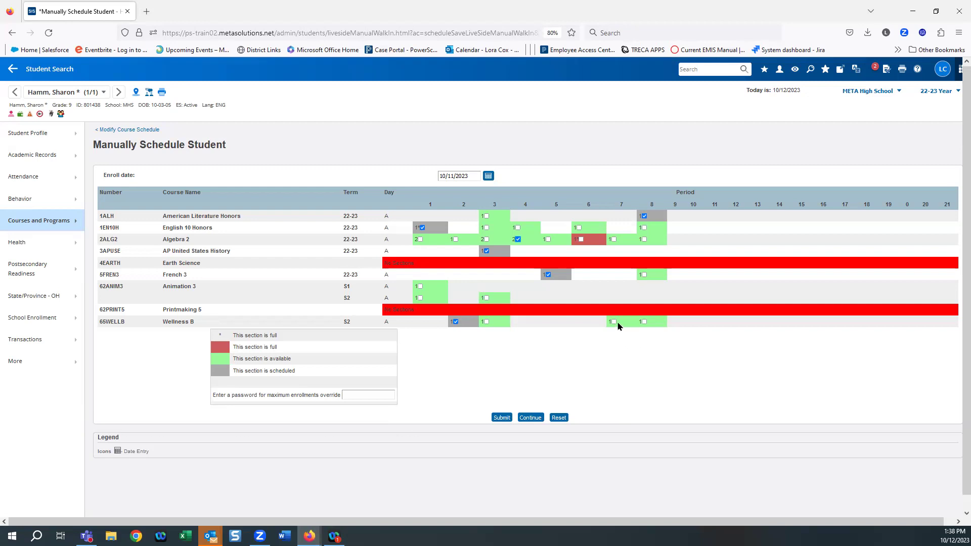
left_click(455, 322)
mouse_move(420, 242)
left_click(500, 418)
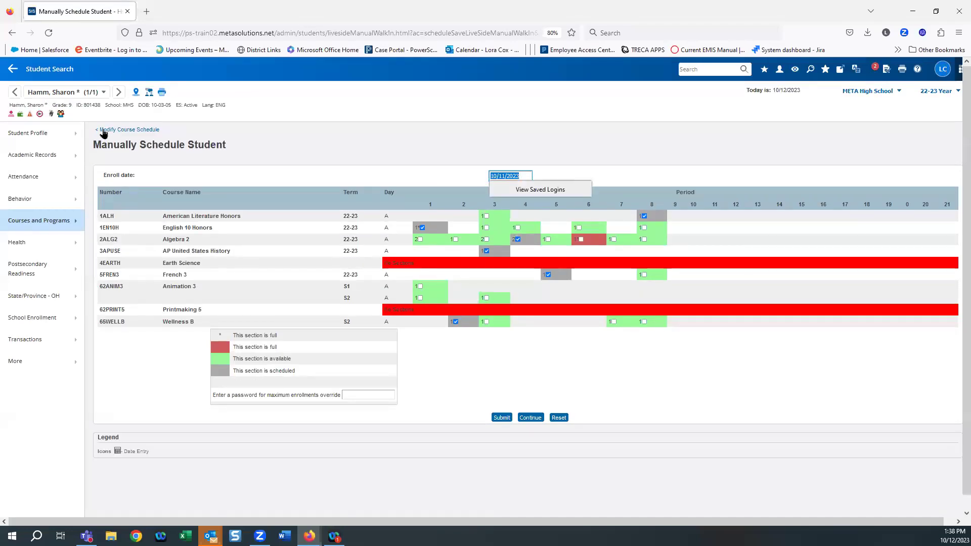
left_click(102, 130)
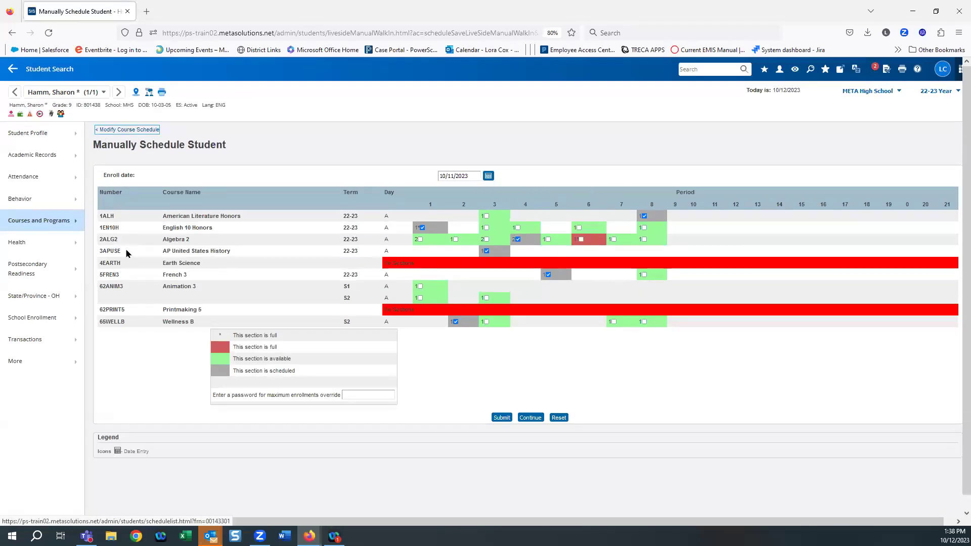
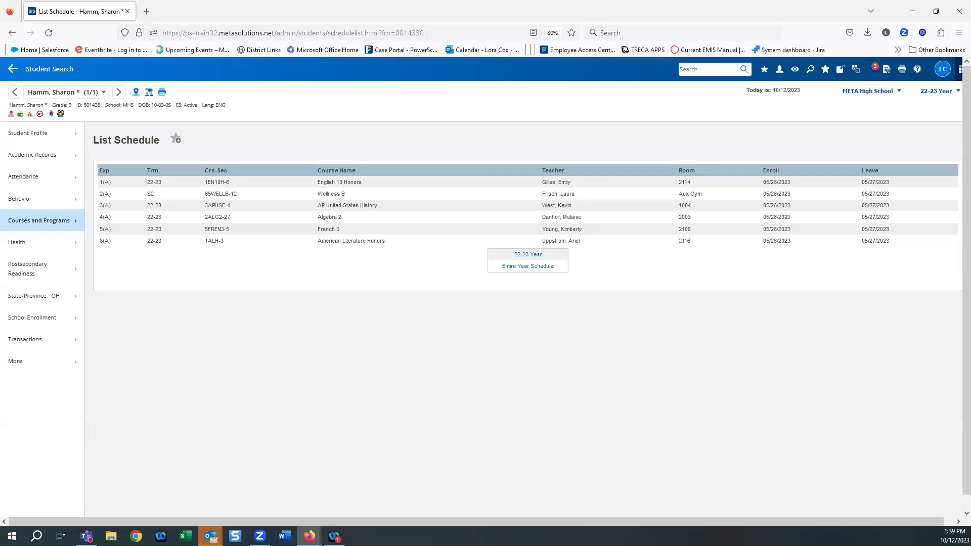
Step: Return to the Start Page and start a new student enrollment from School Enrollment
left_click(13, 69)
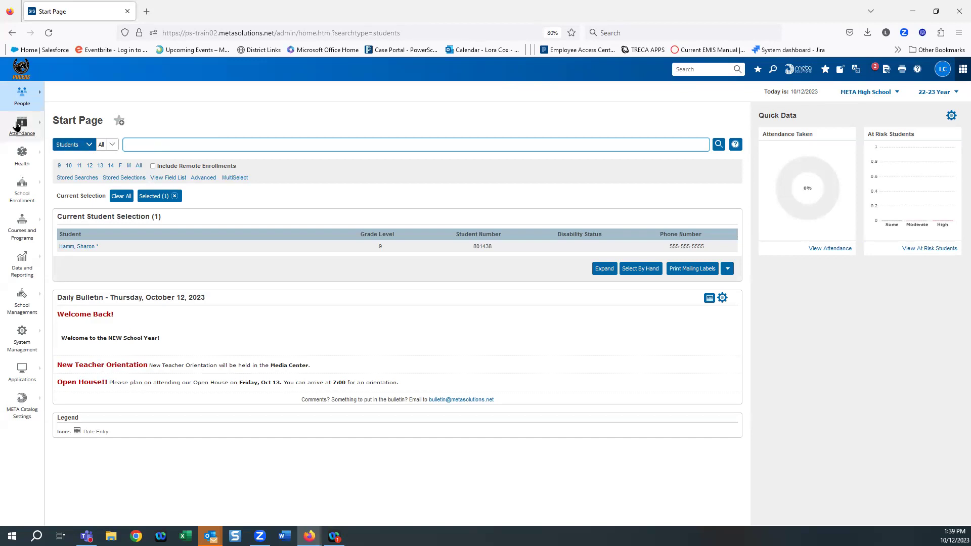
left_click(26, 204)
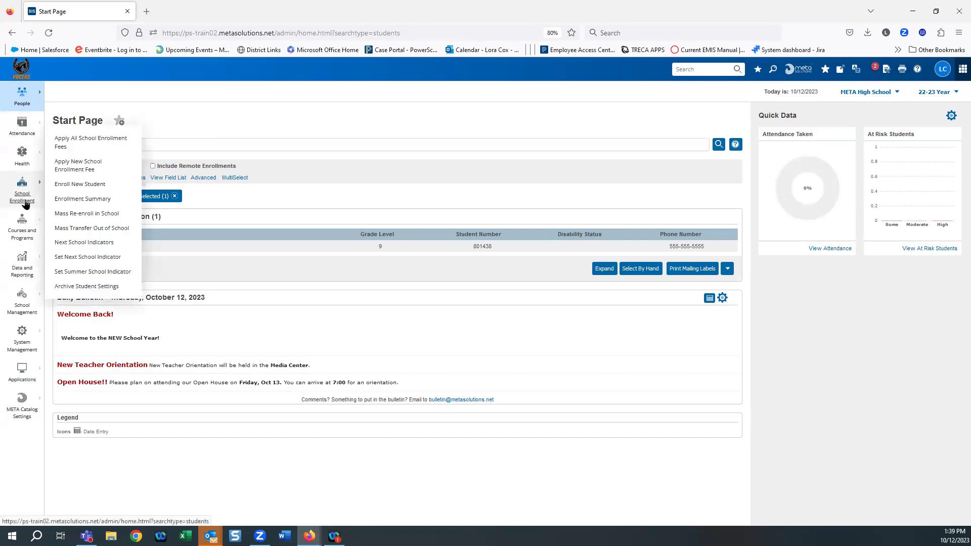
left_click(81, 184)
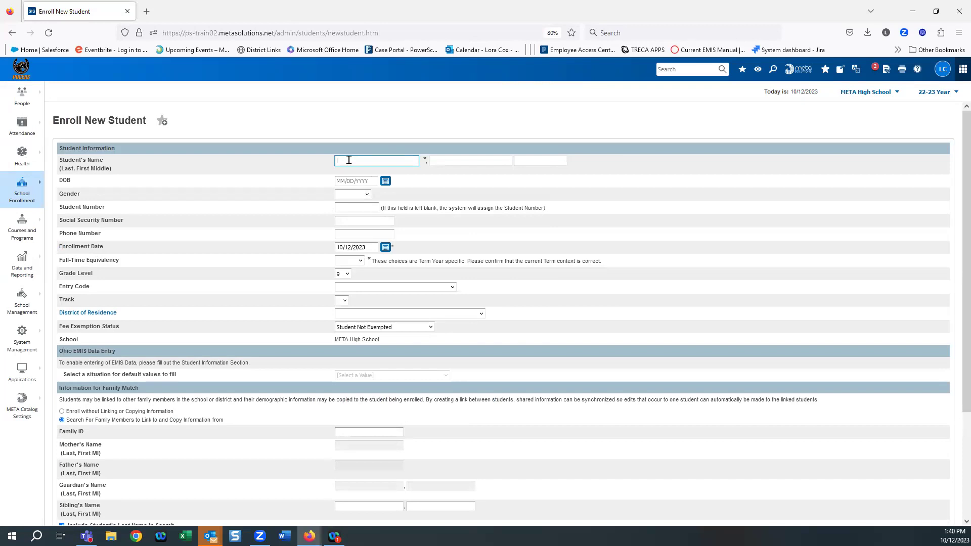
Step: Enter 'l' as the last name and open Functions for the matching Transferred Out student
type("l")
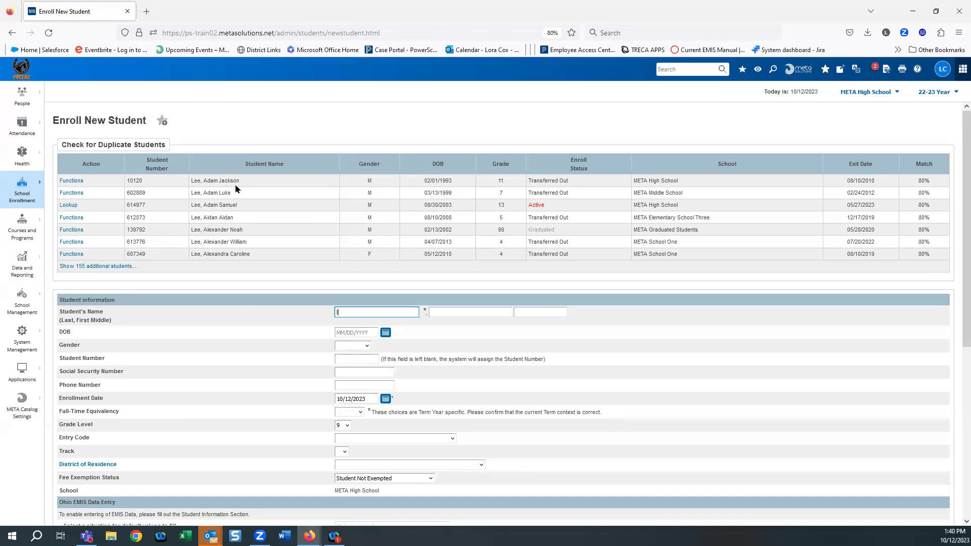
left_click(69, 183)
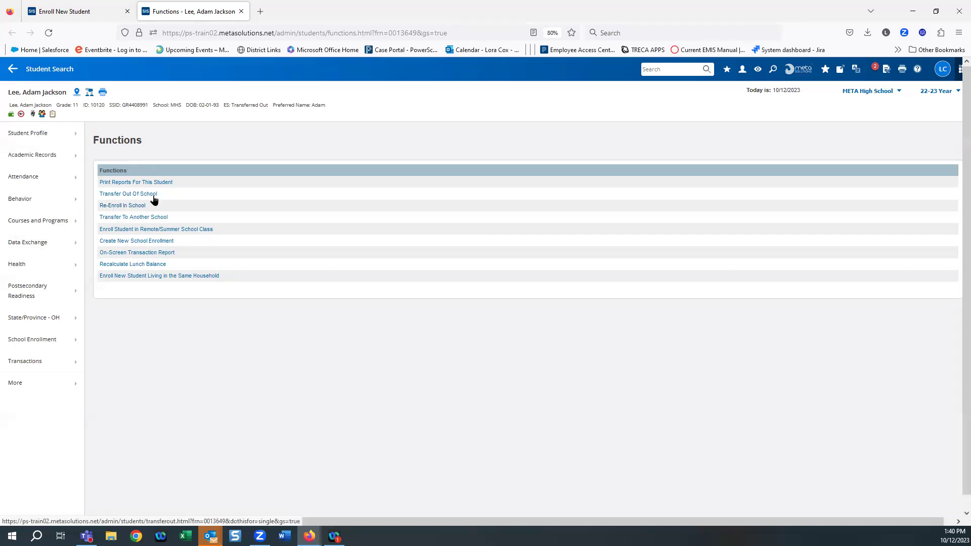
Step: Start Re-Enroll In School with date 10/11/2023 and entry code 6 (Ohio public transfer)
left_click(121, 207)
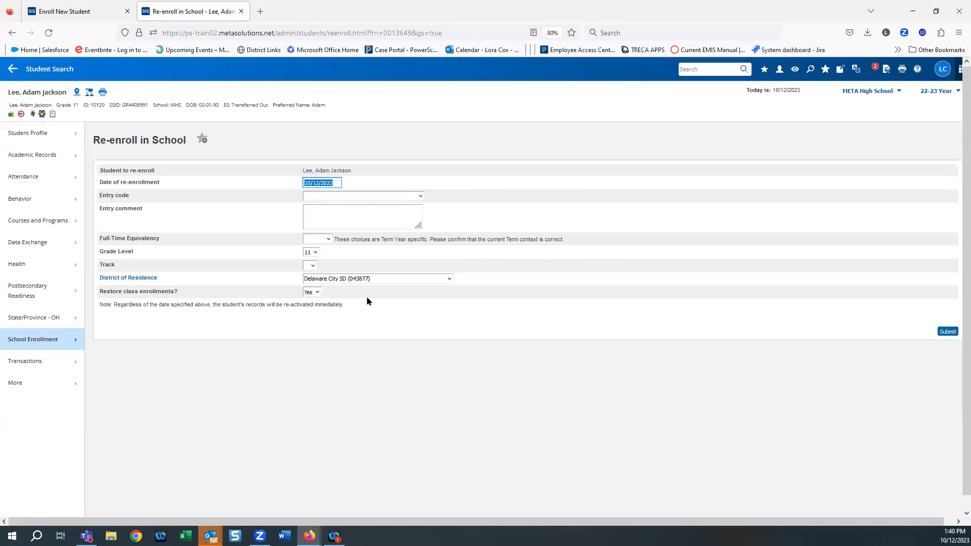
left_click(338, 182)
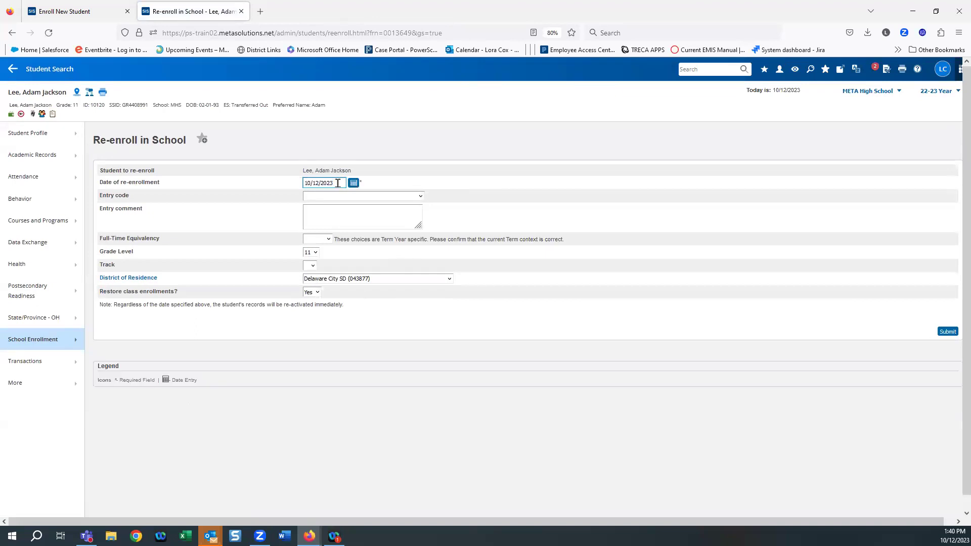
left_click(354, 183)
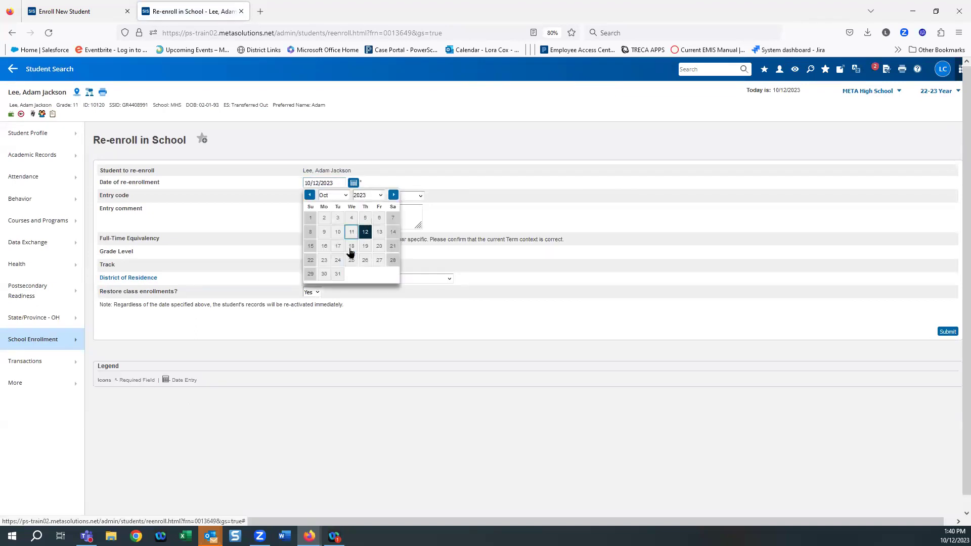
left_click(352, 232)
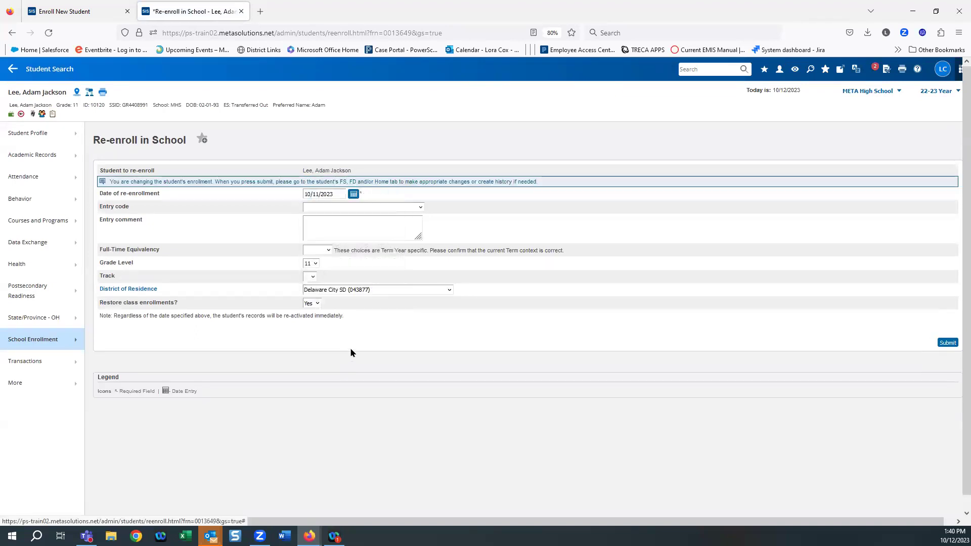
left_click(319, 208)
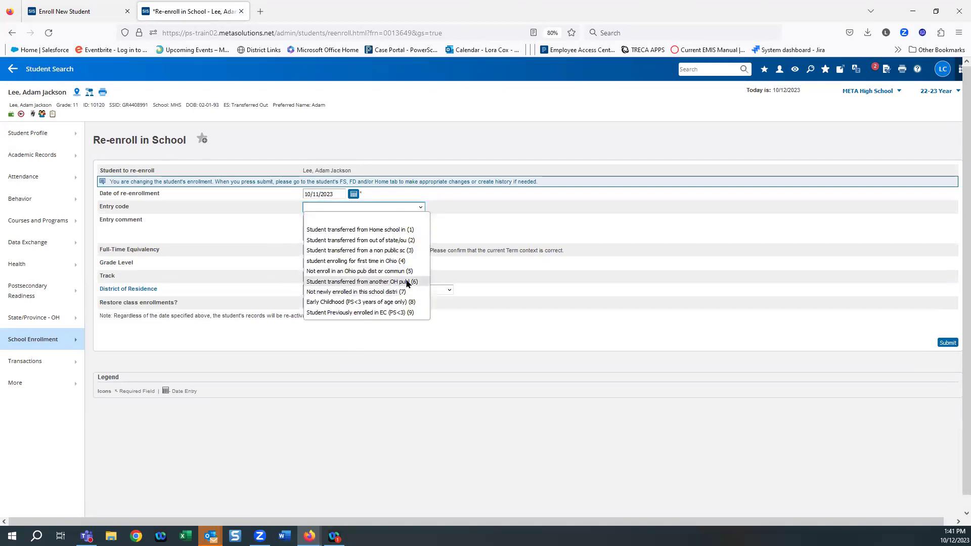
left_click(403, 283)
Step: Enter the entry comment 'Came from Marion City Scho', fixing the capitalisation
left_click(315, 225)
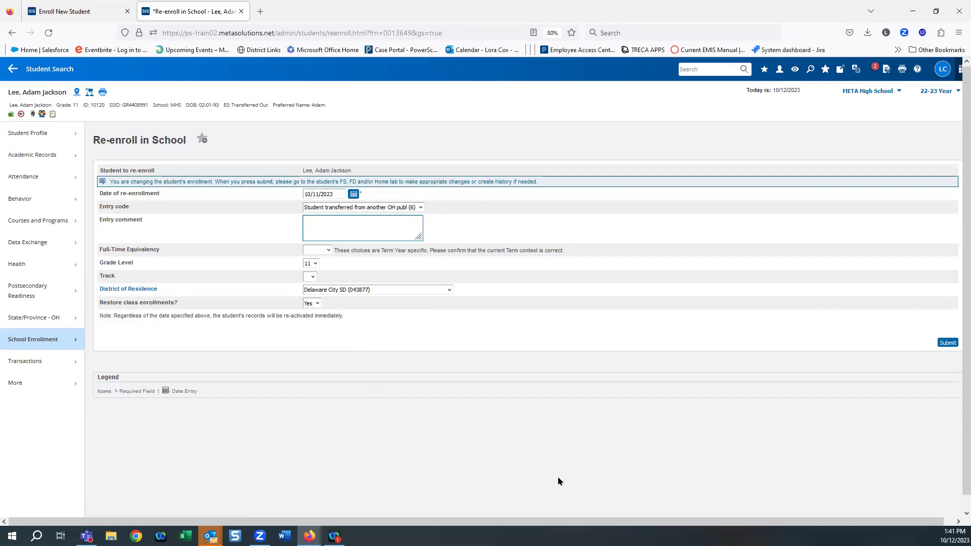
type("CAme from Marion City Schools")
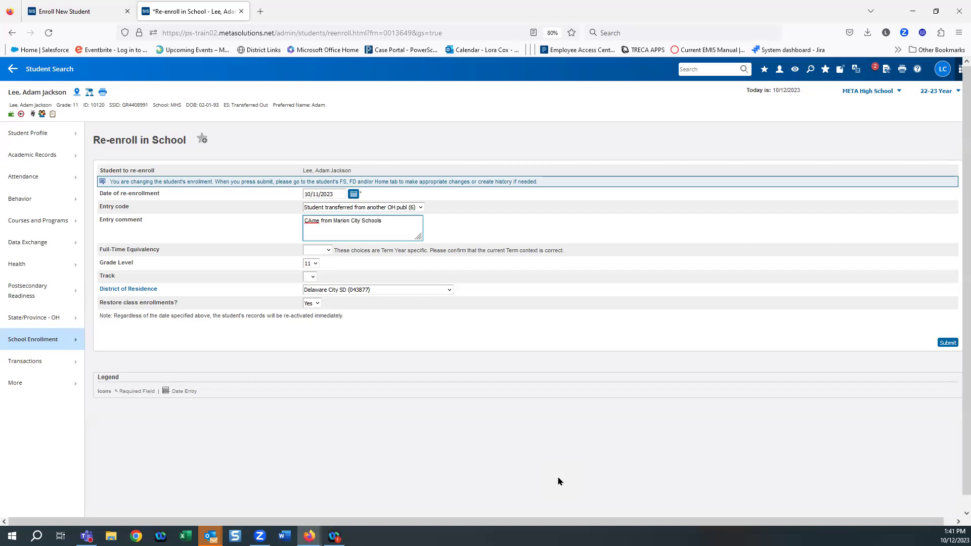
left_click(312, 222)
key("BackSpace")
type("a")
left_click(396, 324)
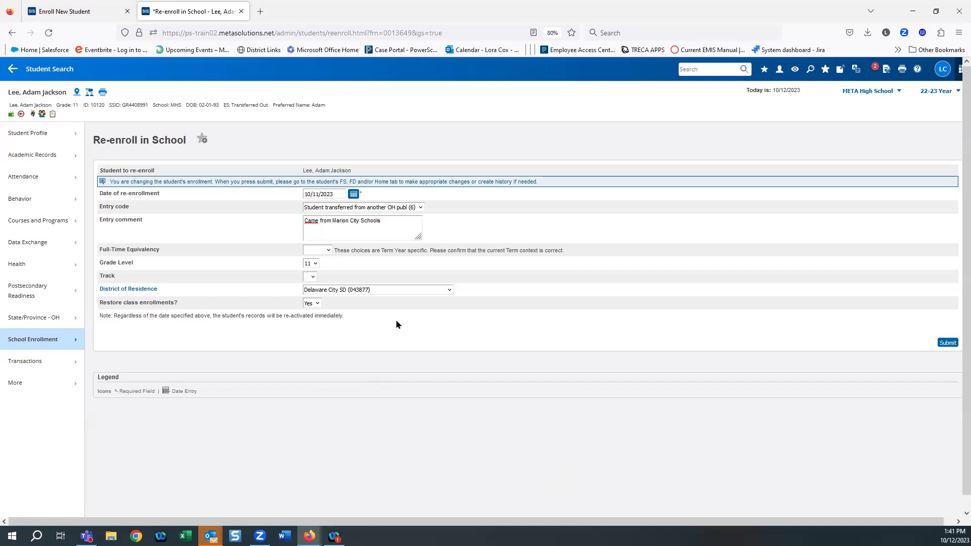
Step: Set full-time equivalency to Full Day and the track to A
left_click(311, 251)
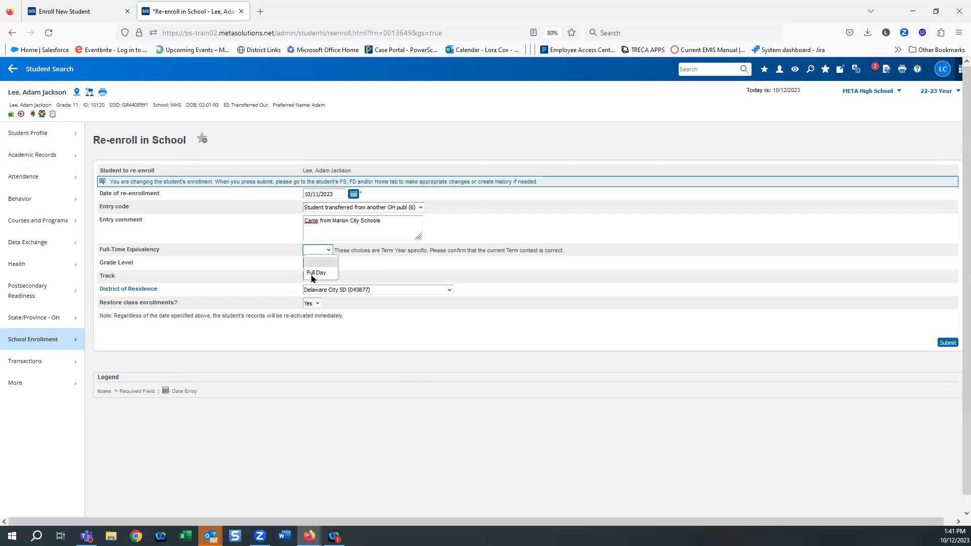
left_click(317, 274)
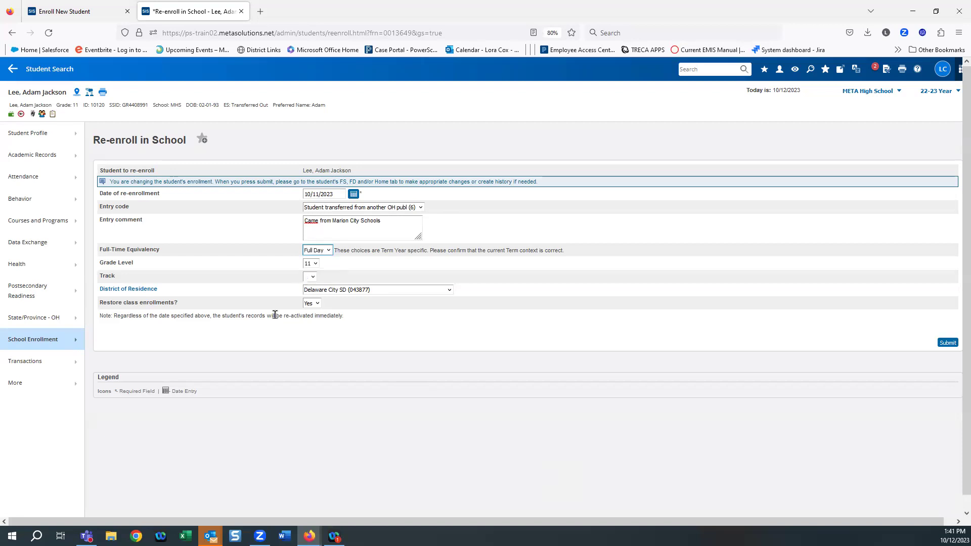
left_click(311, 277)
left_click(310, 291)
Step: Submit the re-enrollment with Restore class enrollments set to No, then go back after the refusal
left_click(318, 303)
left_click(315, 332)
left_click(947, 342)
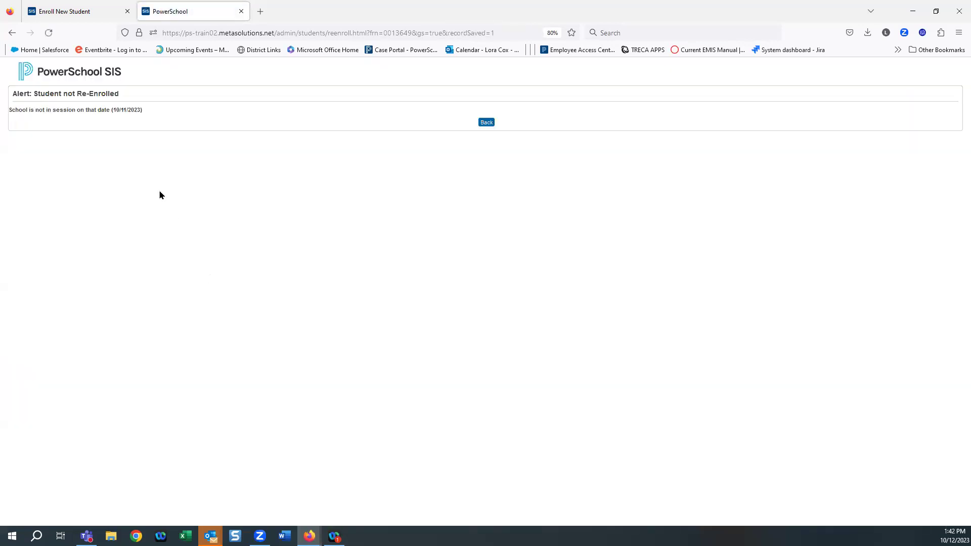
left_click(488, 123)
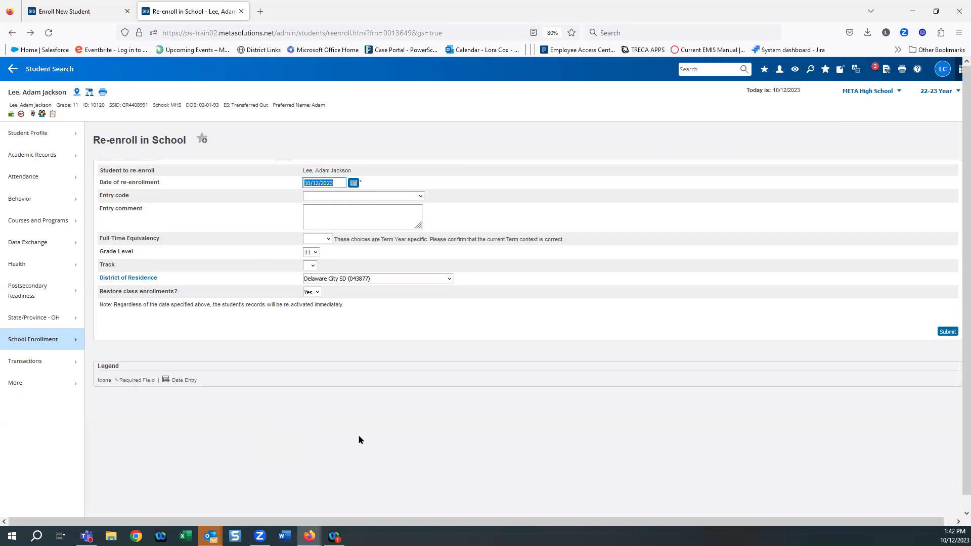
Step: Leave the Re-enroll in School form for student search
key("Return")
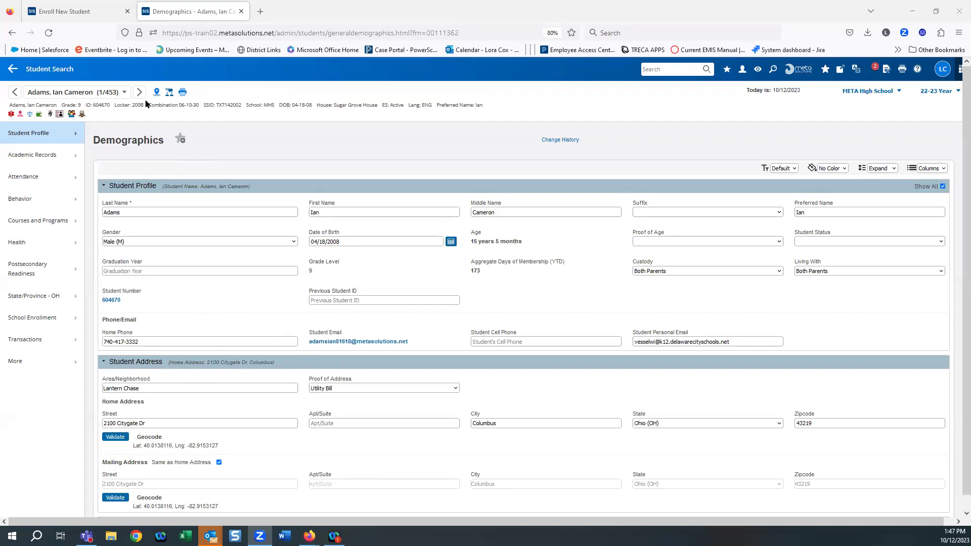
Step: Choose Transfer Out Of School from the student's School Enrollment options
left_click(21, 321)
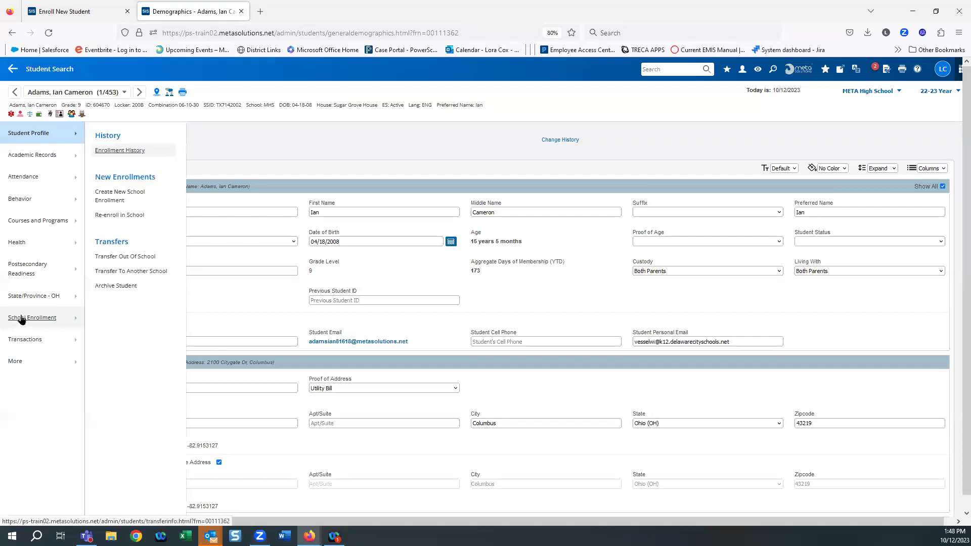
left_click(126, 257)
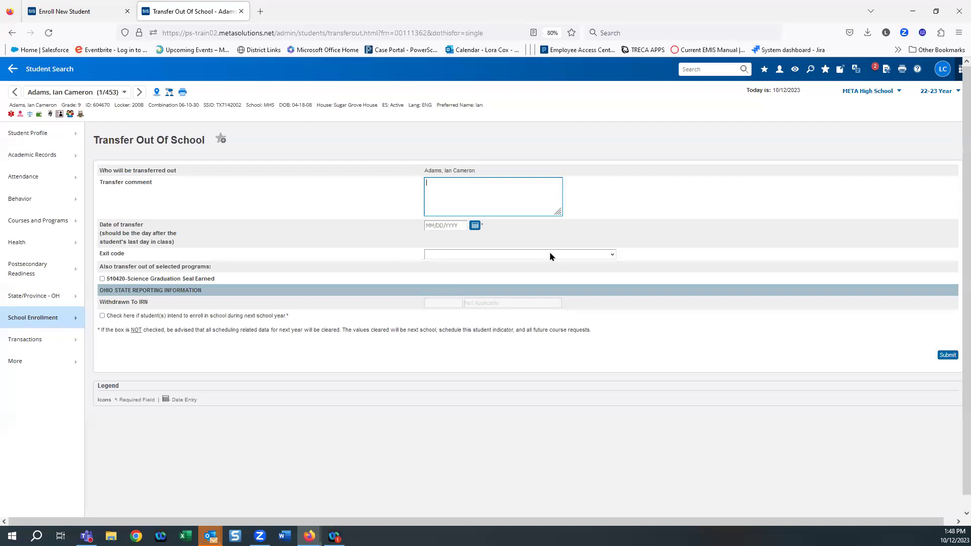
Step: Enter the transfer comment 'Moved to Marion', correcting the capital O
type("MOved to Marion")
left_click_drag(434, 184, 429, 184)
type("o")
left_click(476, 180)
Step: Set the transfer date to 05/01/2023 and choose exit code 41, Transferred to Another Ohio School District
left_click(475, 225)
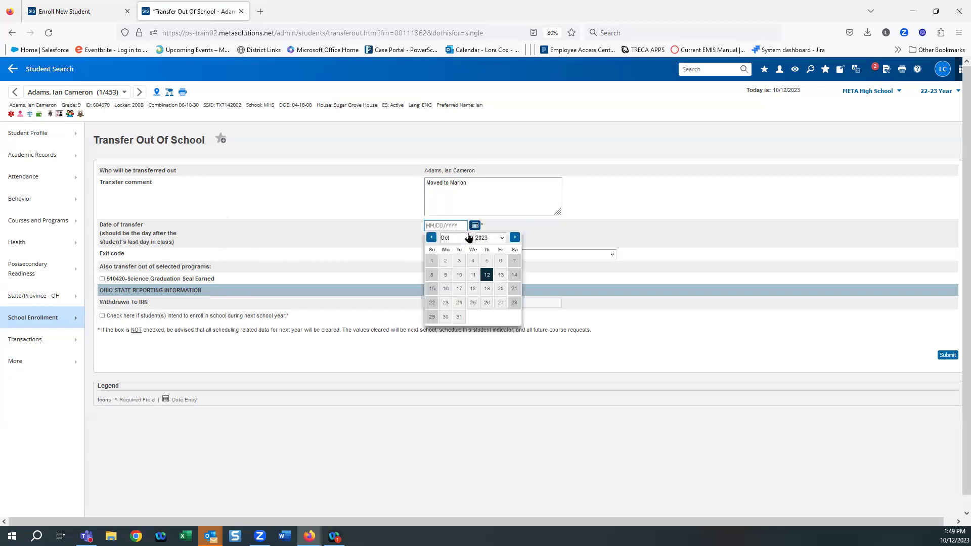
key("Return")
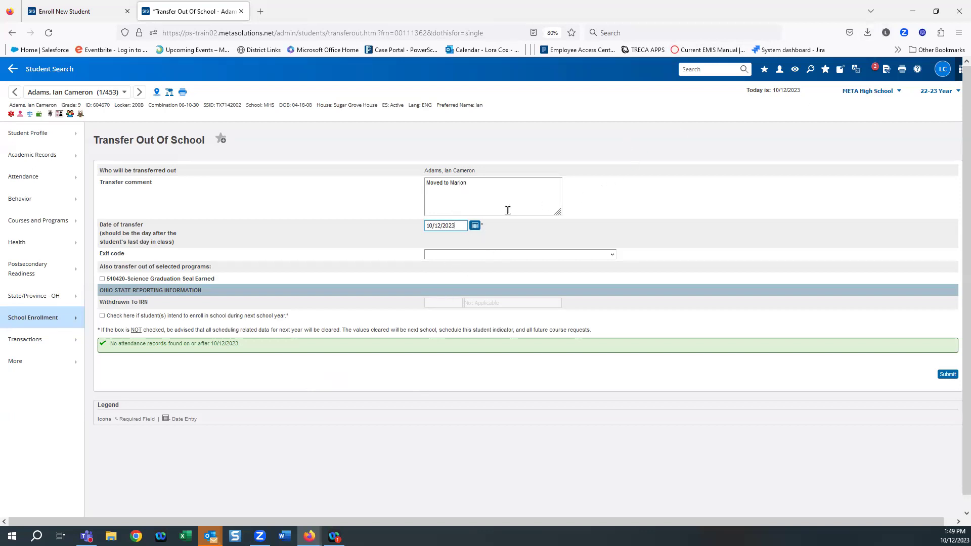
left_click(476, 226)
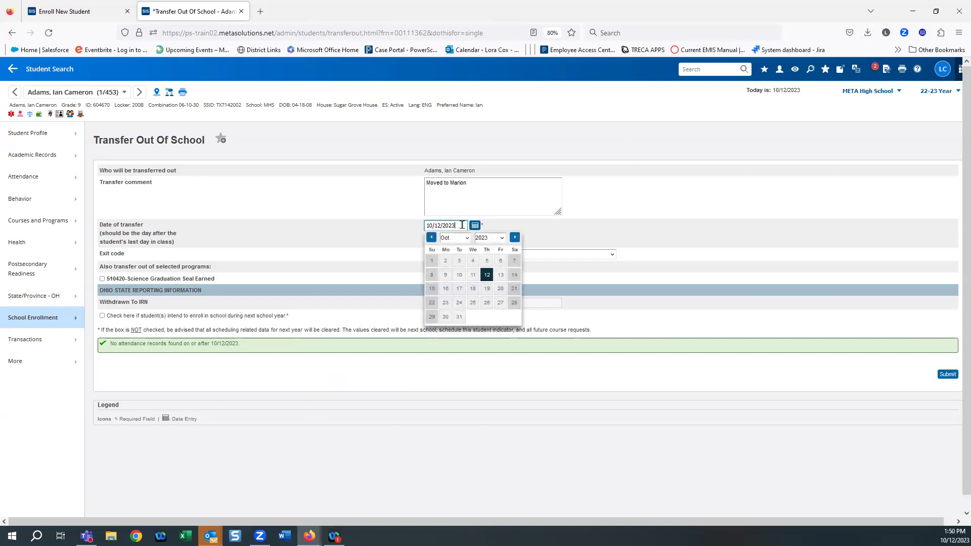
left_click(429, 238)
left_click(430, 237)
left_click(429, 238)
left_click(430, 238)
left_click(429, 238)
left_click(429, 237)
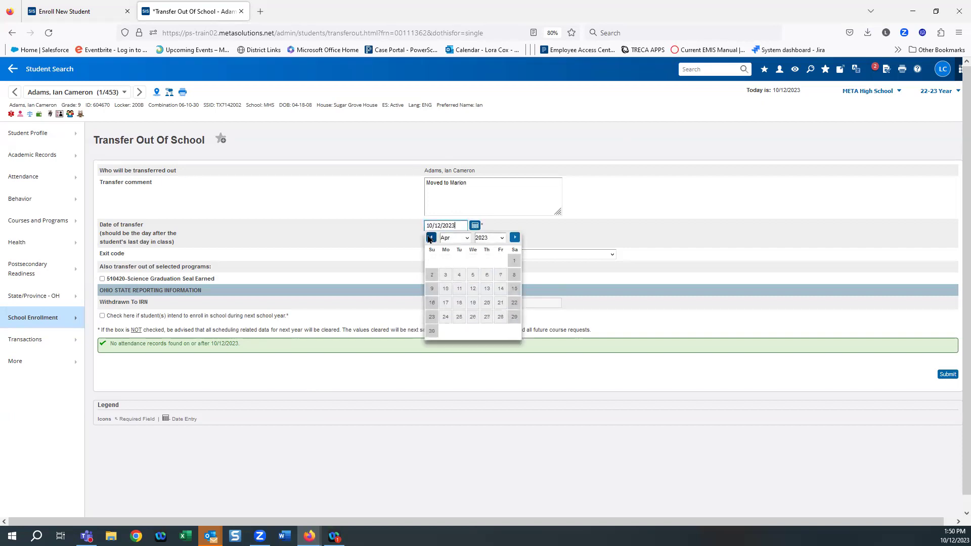
left_click(515, 237)
left_click(446, 260)
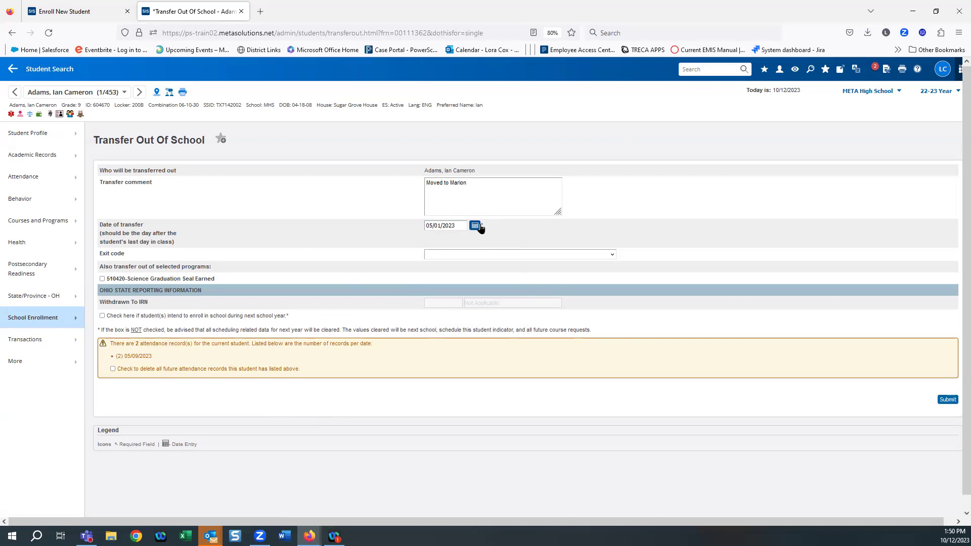
left_click(464, 257)
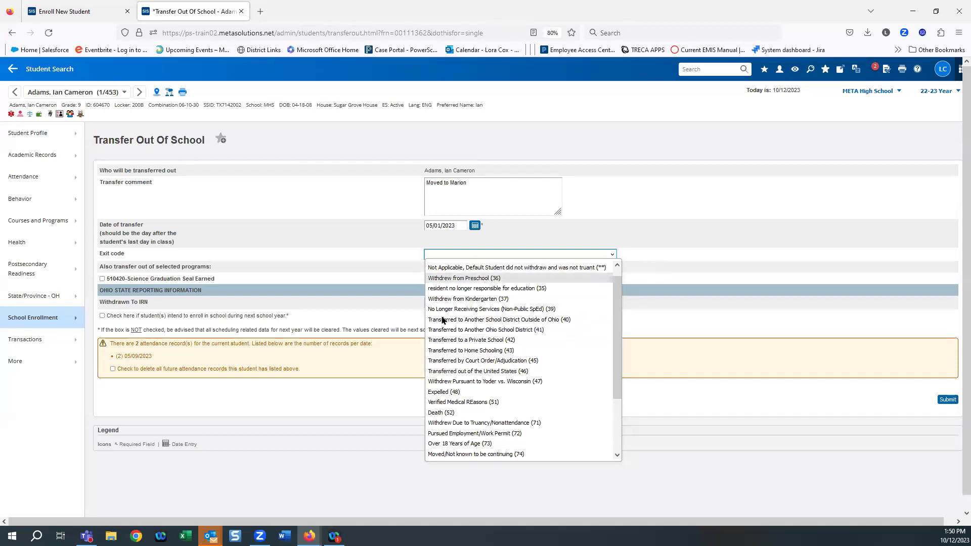
left_click(545, 330)
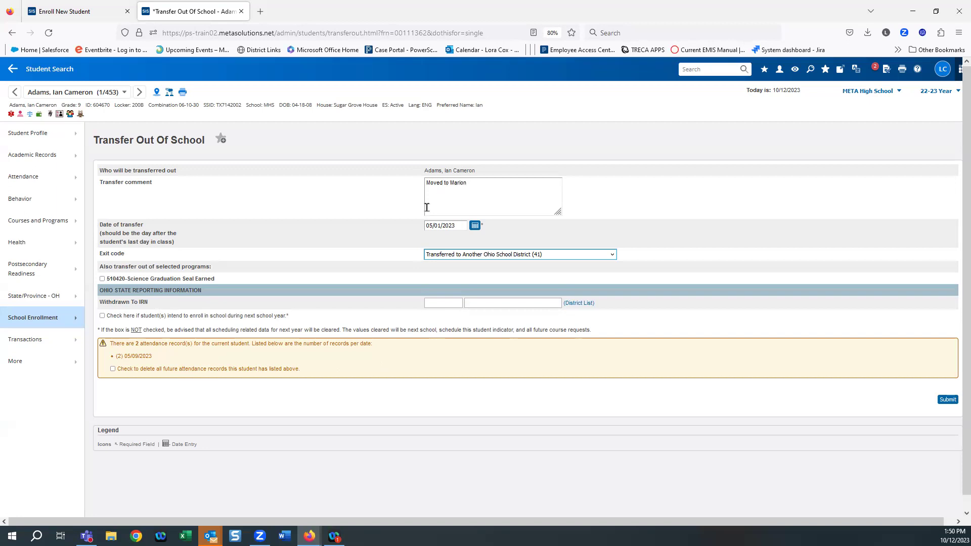
Step: Filter the district list for 'marion' and pick Marion City, IRN 044339, as Withdrawn To
left_click(575, 305)
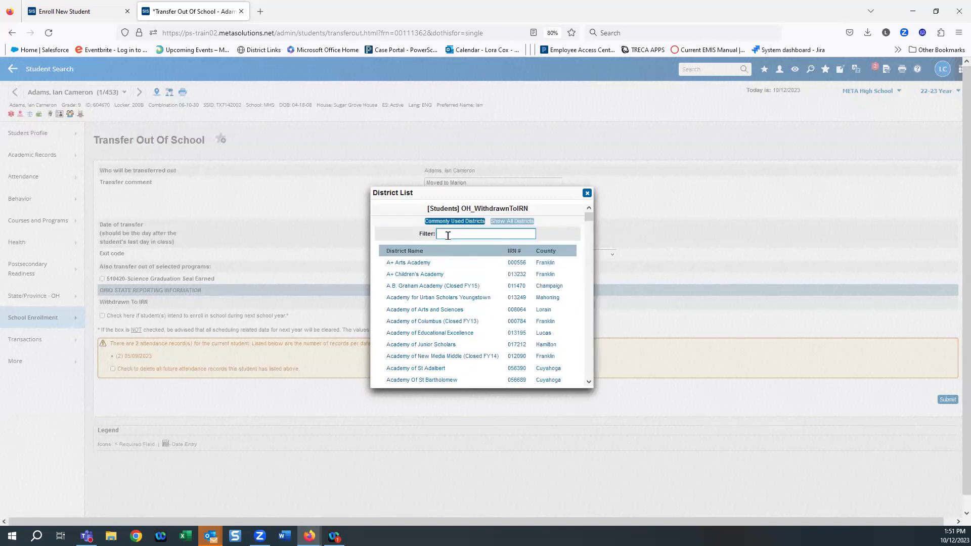
left_click(447, 234)
type("marion")
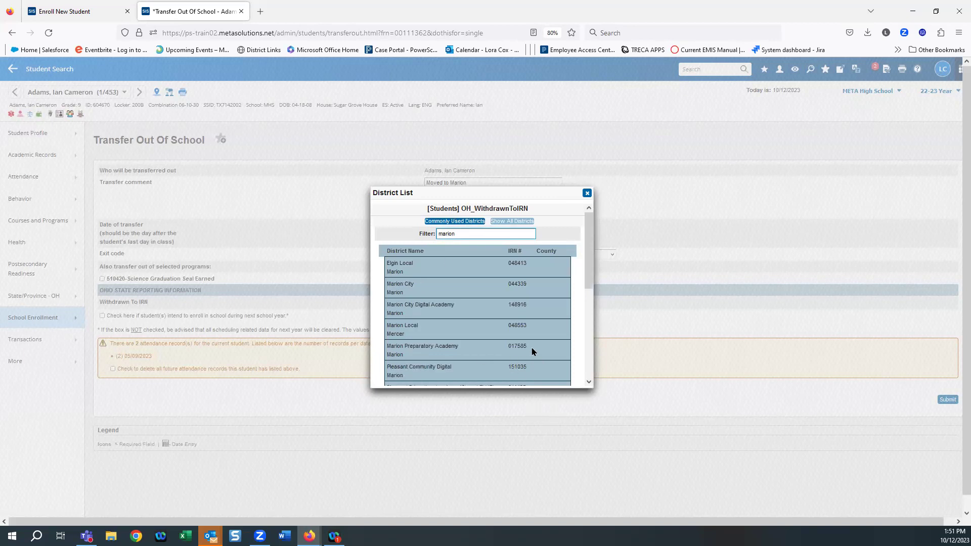
left_click(398, 288)
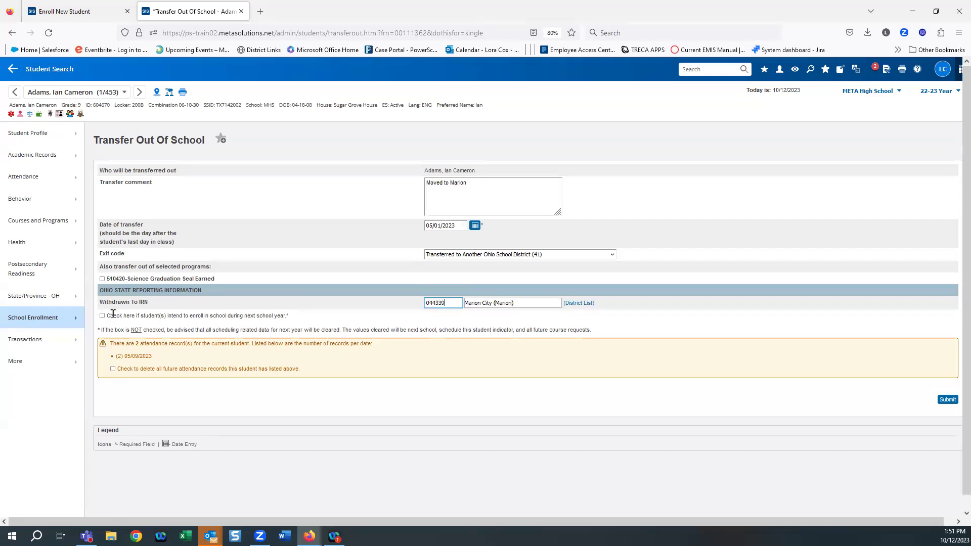
Step: Mark all the student's future attendance records for deletion on the transfer form
scroll(227, 448, "down", 1)
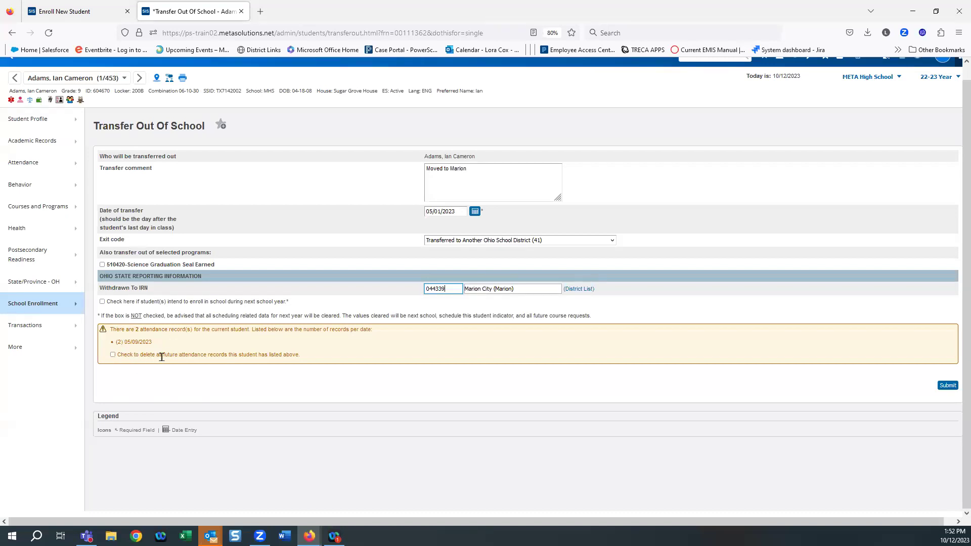
left_click(113, 357)
Step: Submit and confirm the transfer out, then reload the student, now shown as Transferred Out
left_click(949, 386)
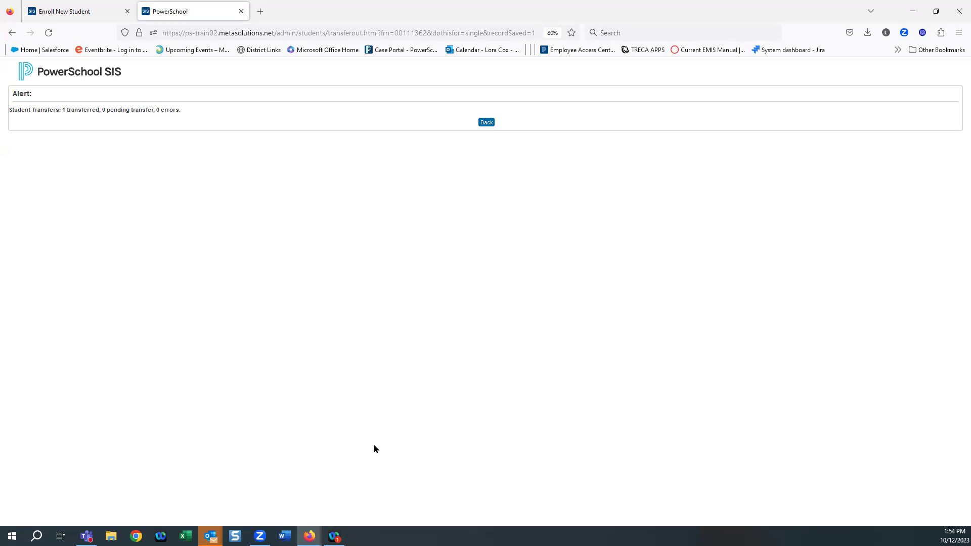
left_click(492, 128)
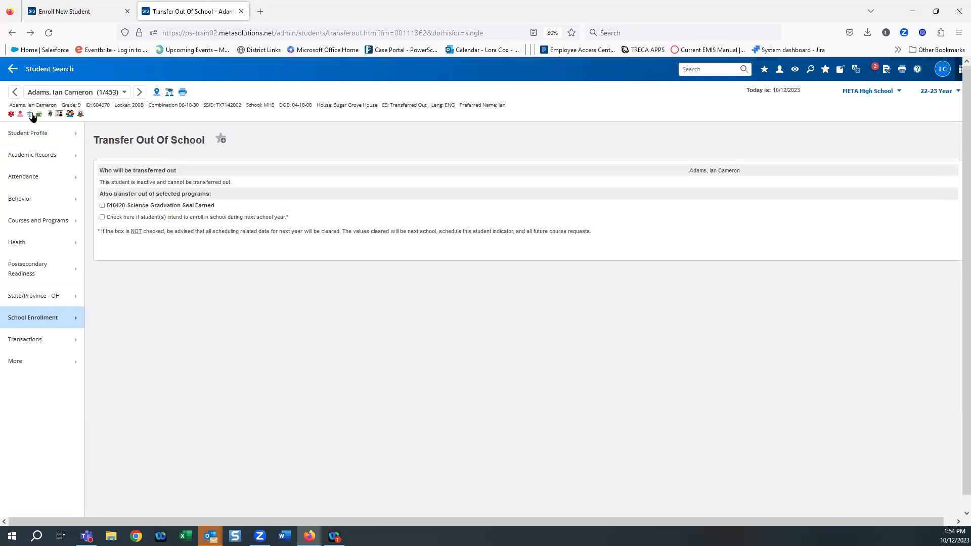
left_click(56, 95)
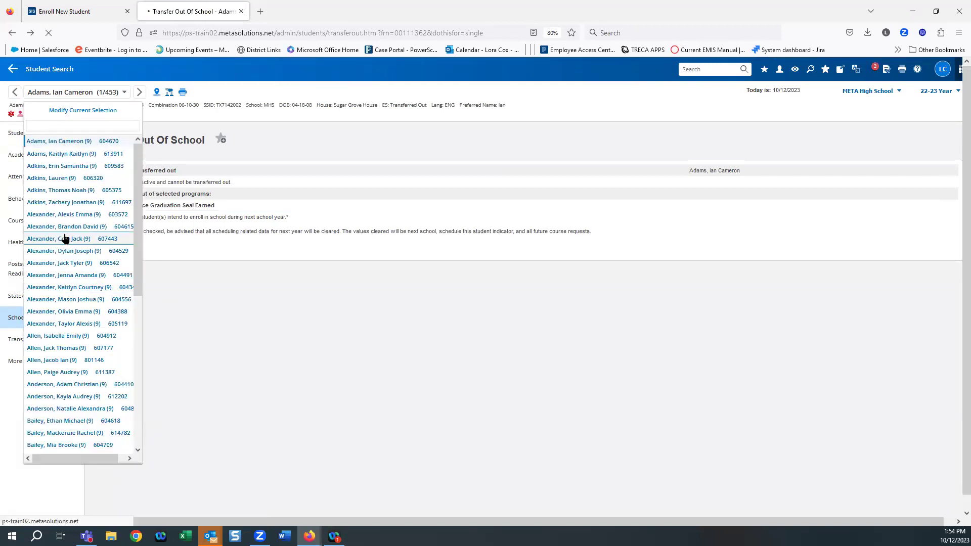
left_click(65, 238)
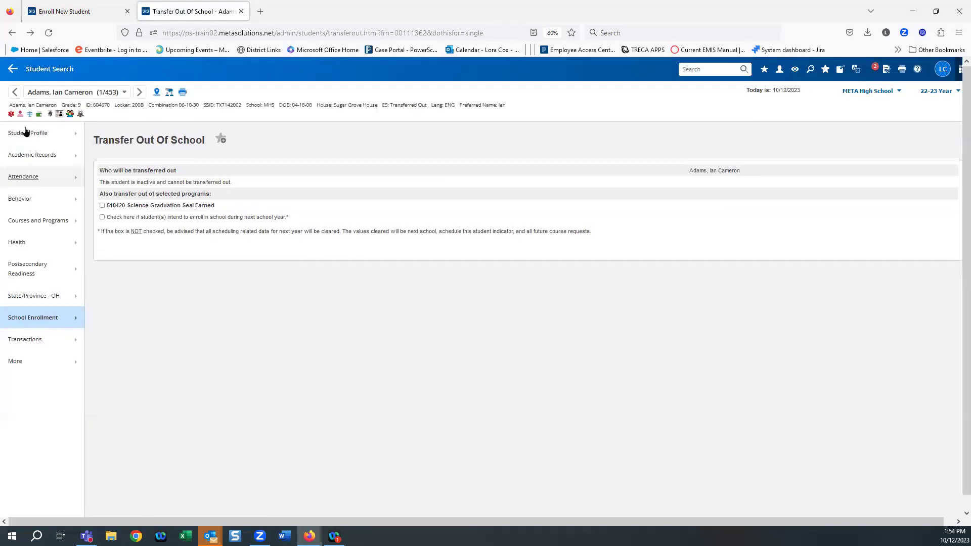
Step: Review the student's Demographics and Enrollment History showing the 05/01/2023 exit, code 41
mouse_move(40, 133)
left_click(115, 195)
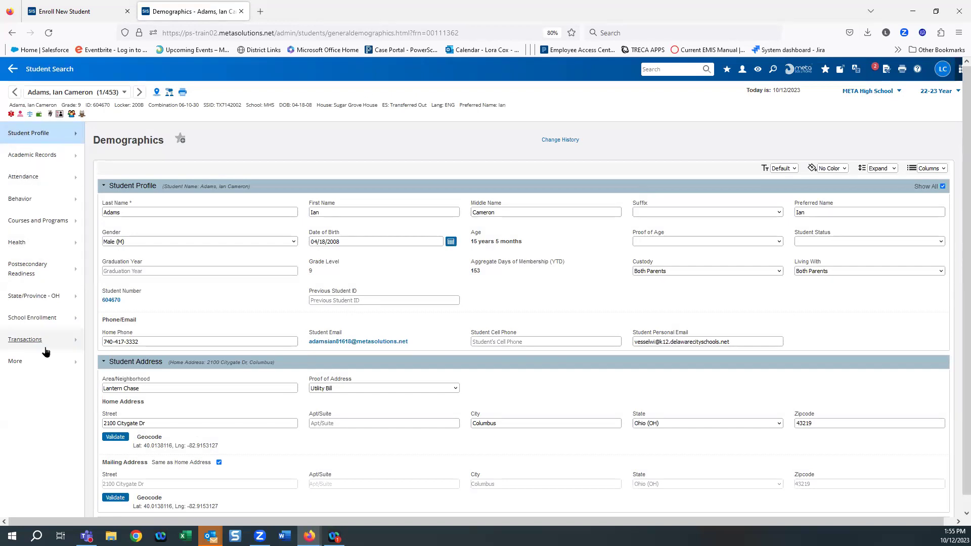
left_click(22, 319)
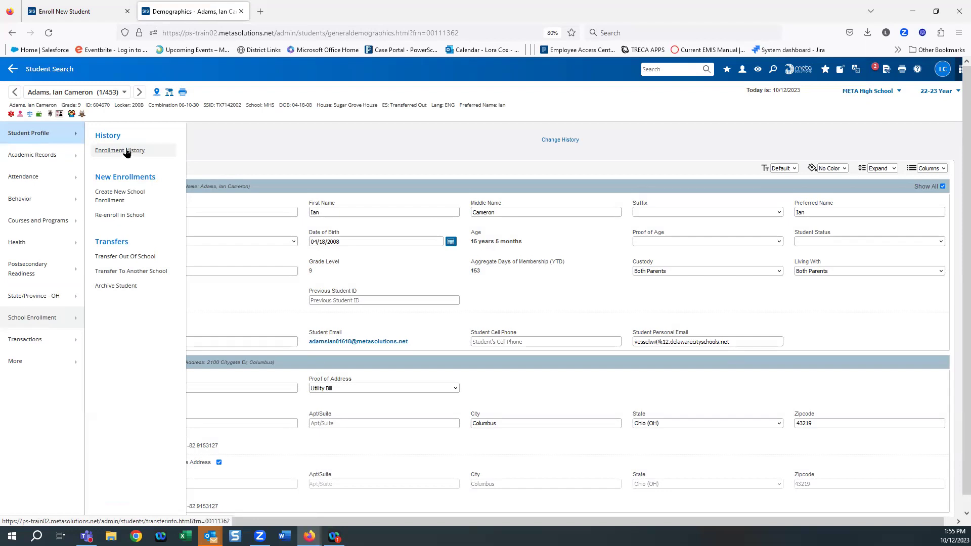
left_click(127, 151)
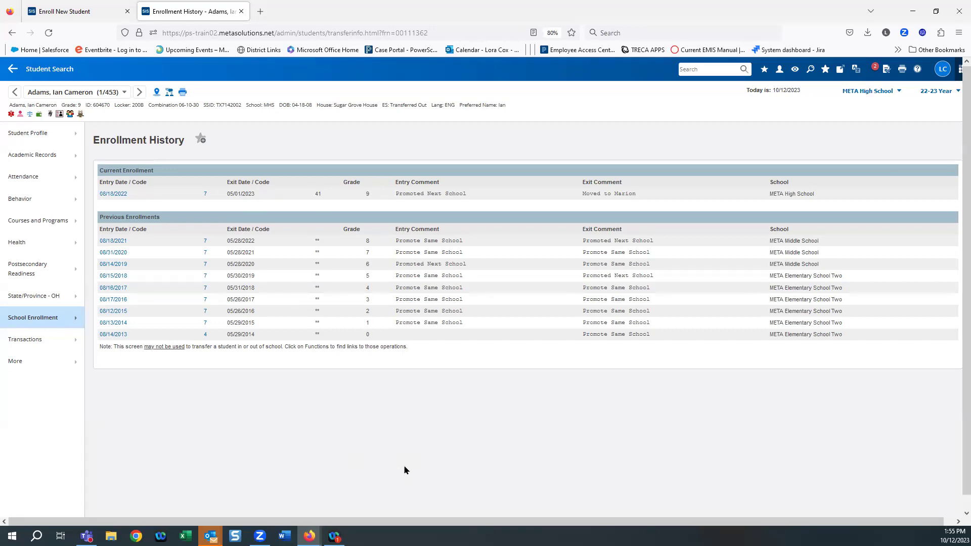
Step: Return to the Start Page and reopen the first student's record
left_click(14, 72)
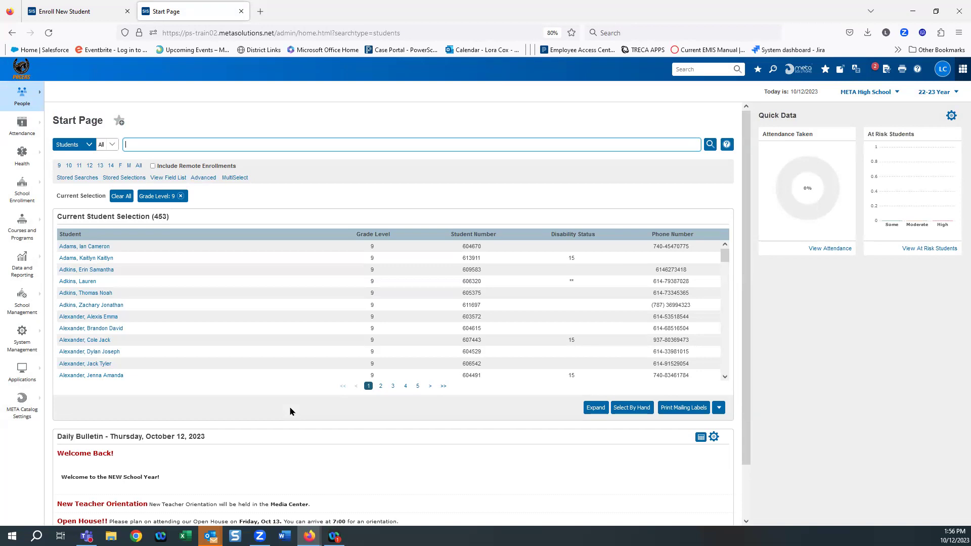
left_click(96, 248)
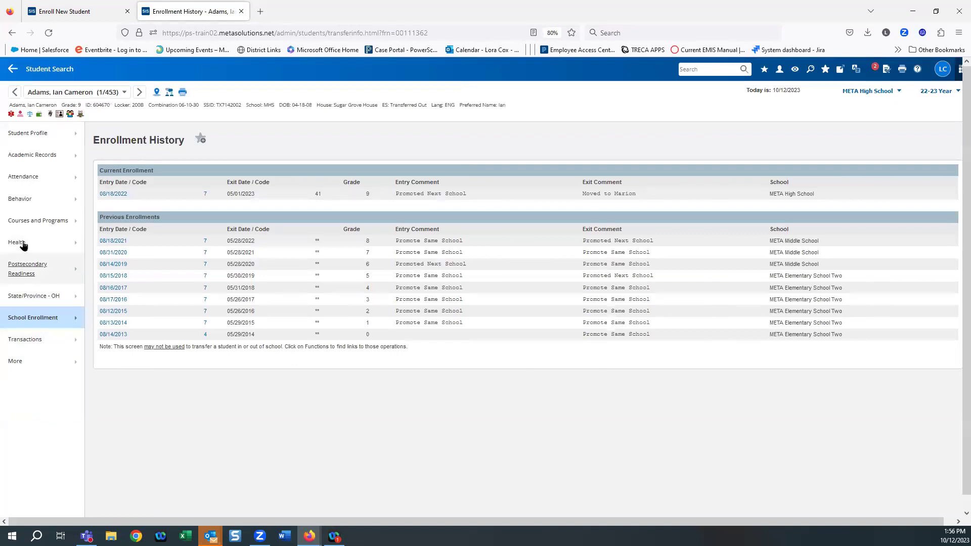
left_click(25, 218)
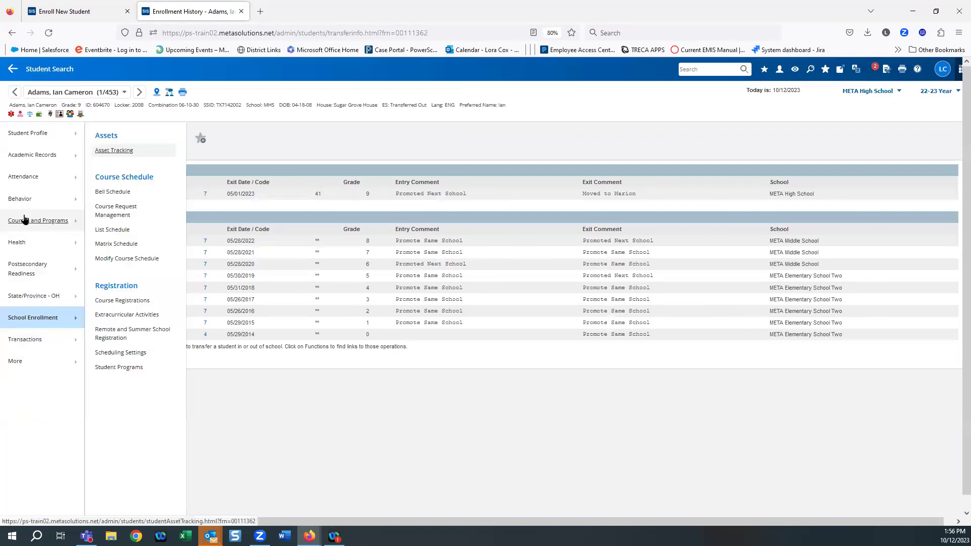
Step: Open the student's List Schedule showing Video Editing 1 and Study Hall for 22-23
left_click(117, 231)
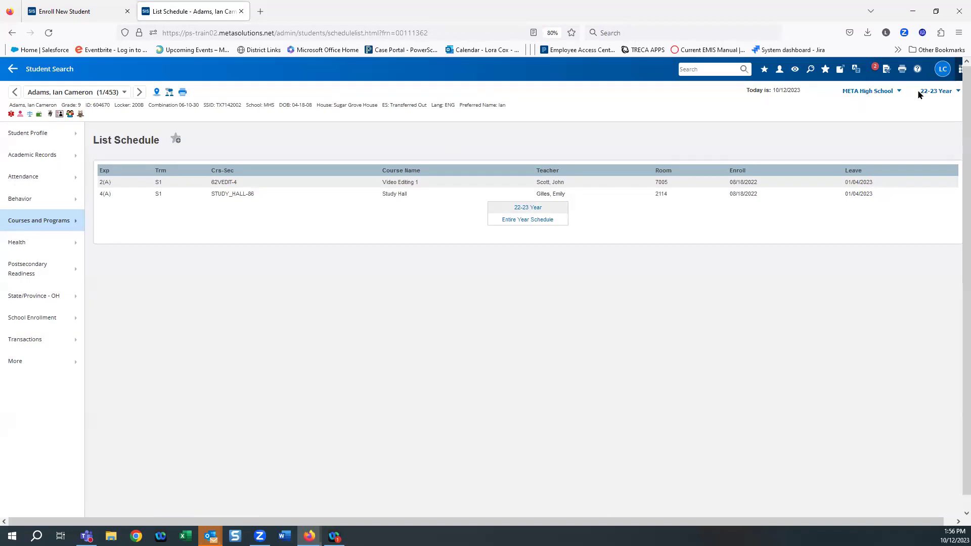
left_click(26, 225)
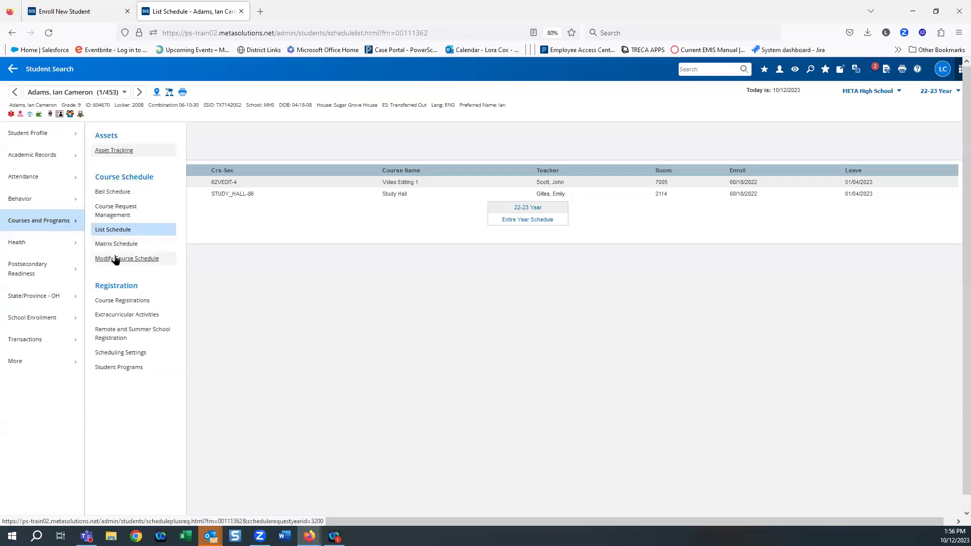
Step: View All Enrollments with the dropped classes, then open Course Registrations
left_click(110, 302)
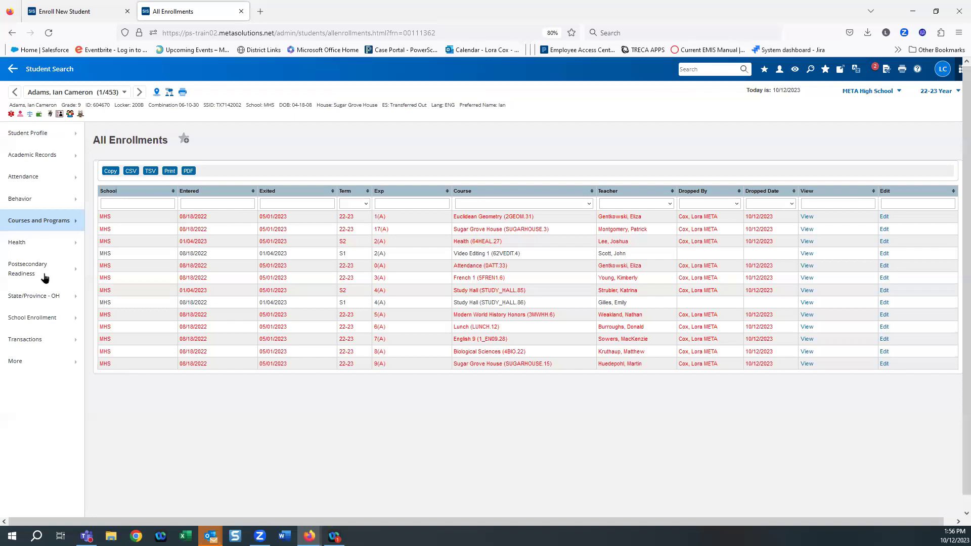
left_click(34, 222)
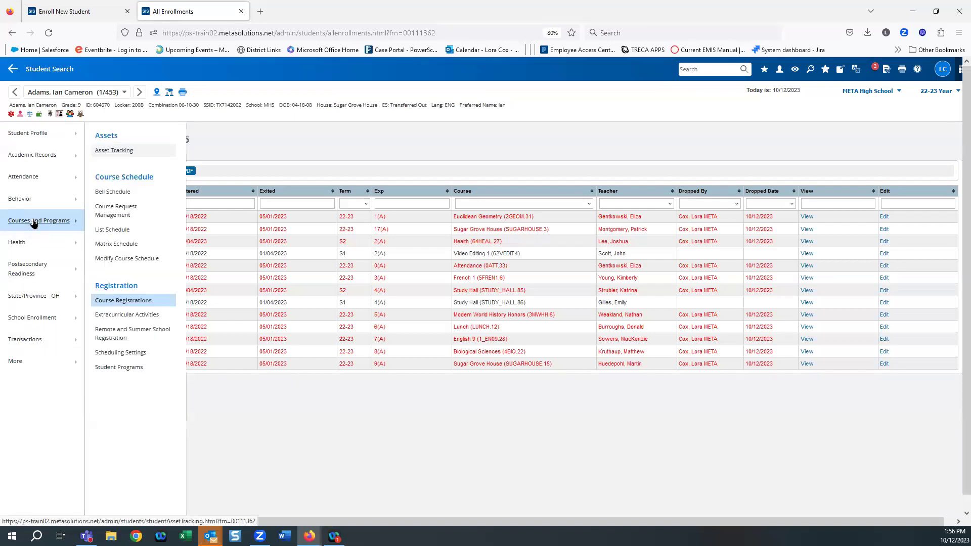
left_click(137, 303)
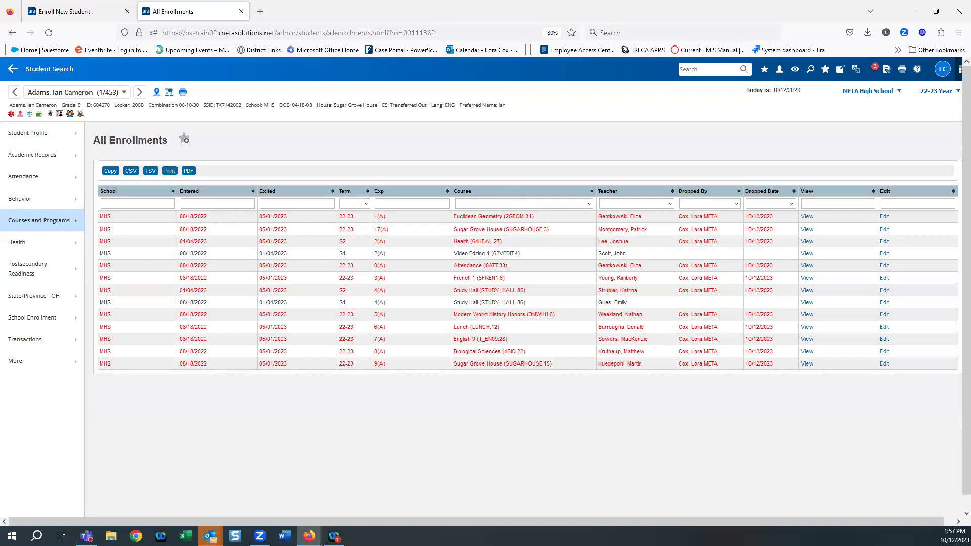
Step: Switch to META Elementary School Two and open the first grade 2 student's record
left_click(878, 91)
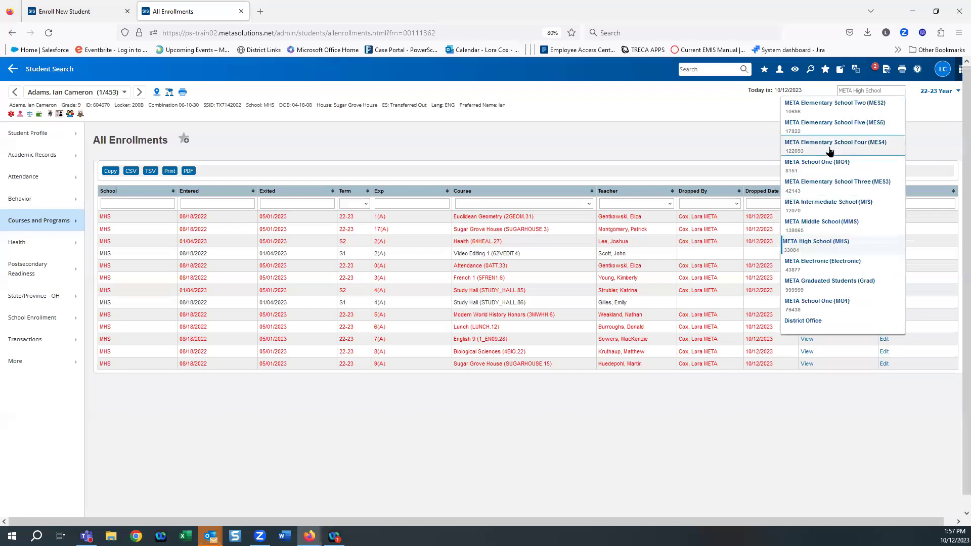
left_click(802, 115)
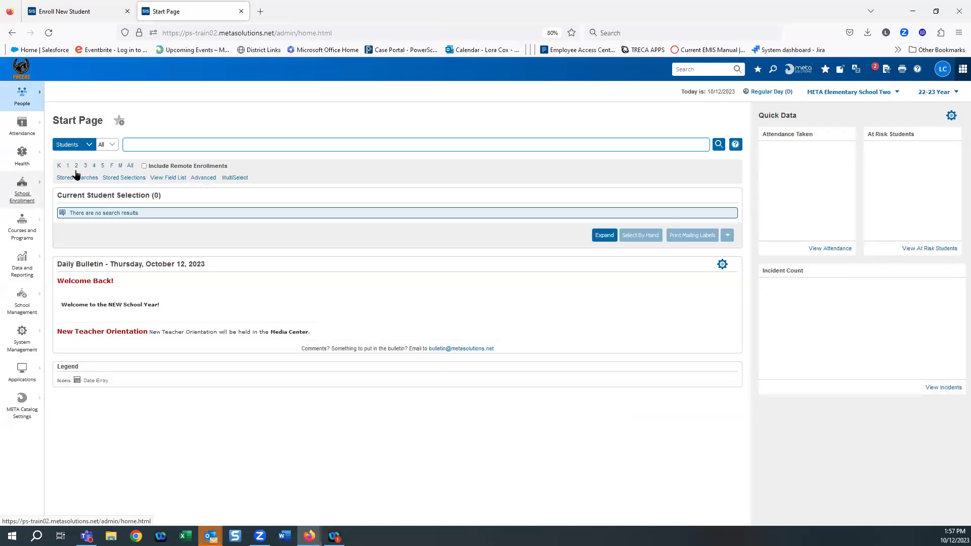
left_click(77, 166)
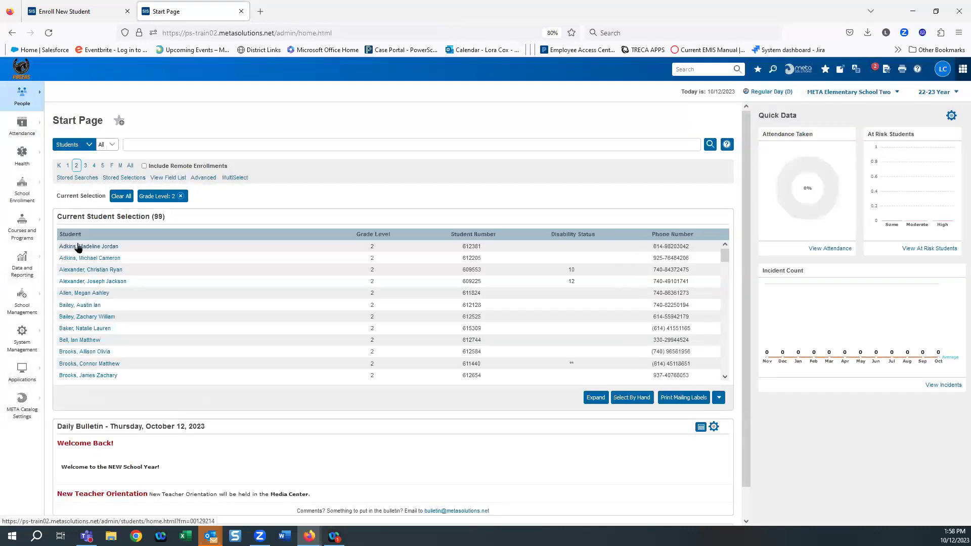
left_click(79, 246)
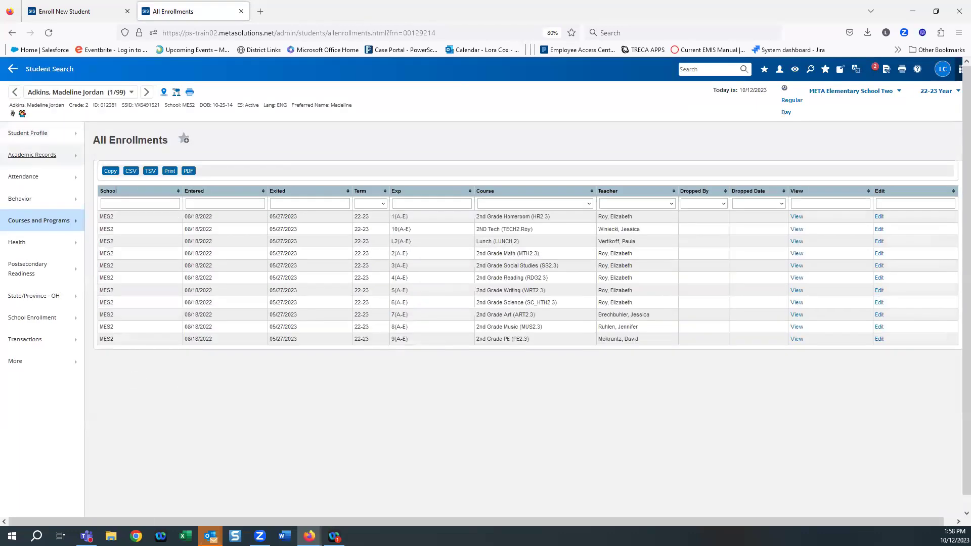
mouse_move(27, 321)
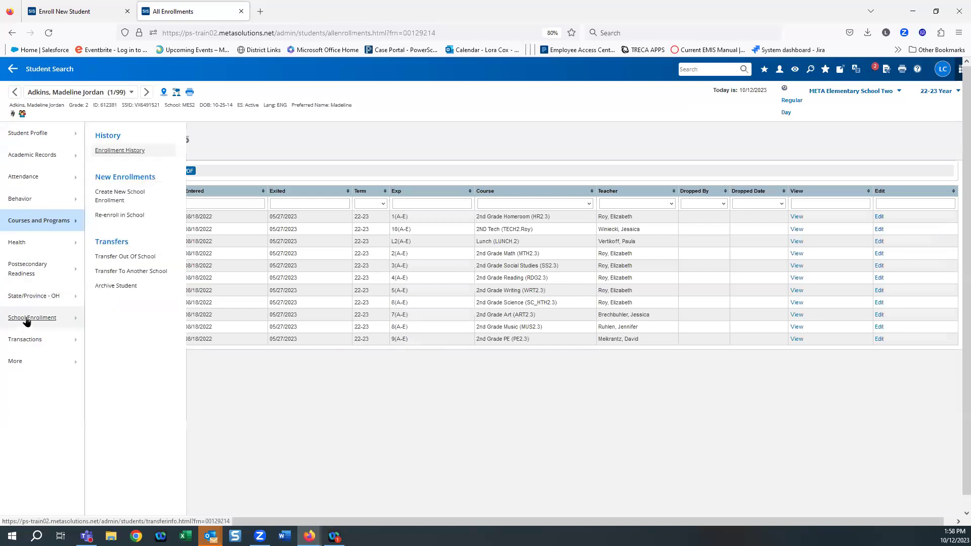
Step: Open the Transfer Out Of School form and enter a short comment that she moved
left_click(114, 259)
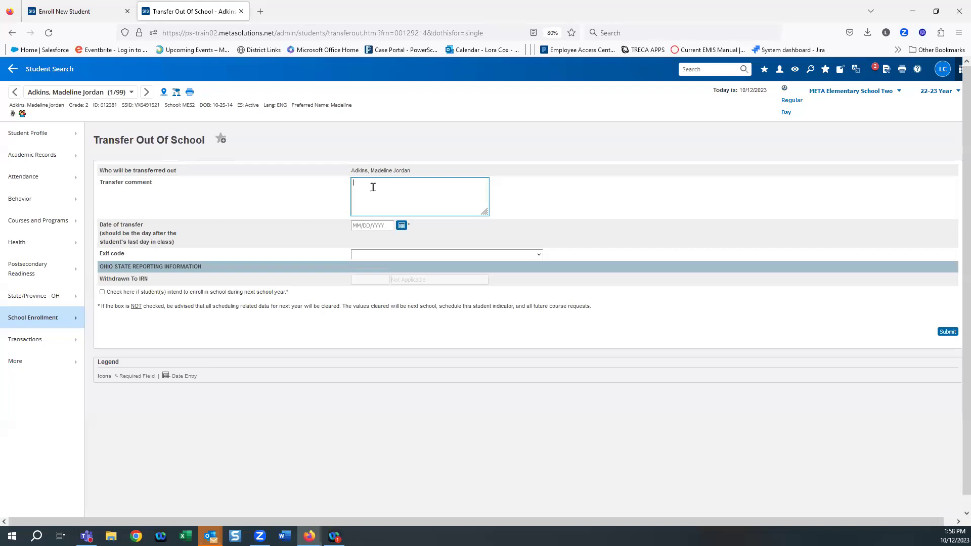
type("MO")
key("BackSpace")
key("BackSpace")
key("BackSpace")
key("BackSpace")
key("BackSpace")
key("BackSpace")
key("BackSpace")
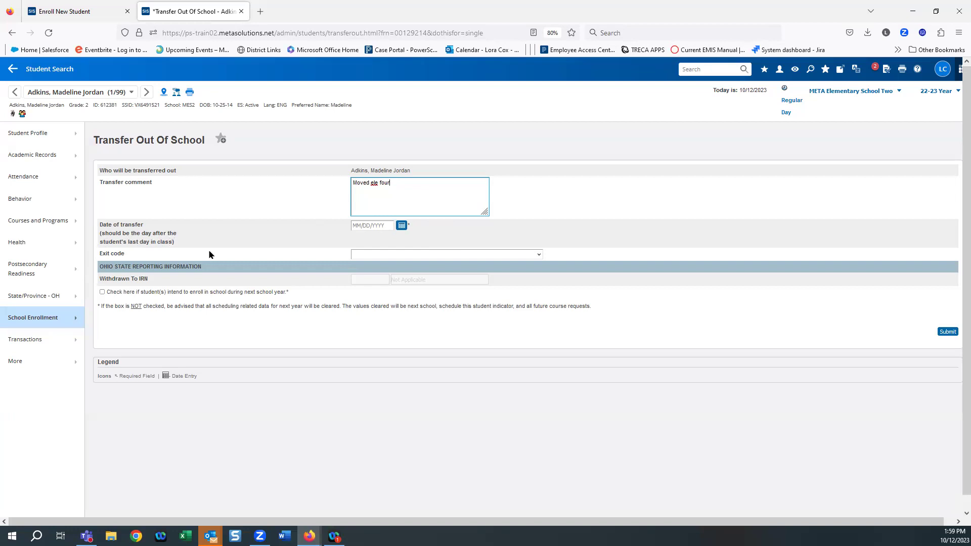
left_click(402, 226)
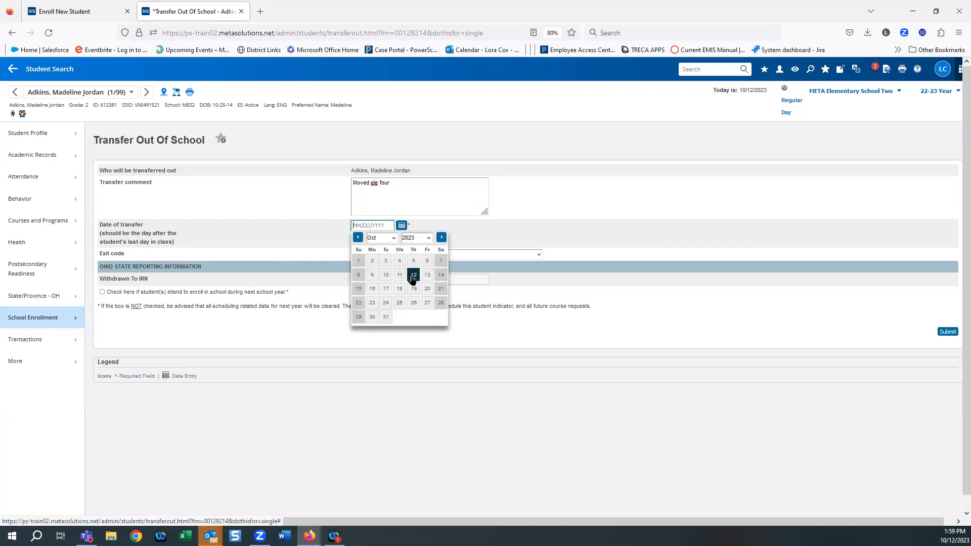
Step: Set the exit code to Not Applicable, Default Student did not withdraw
left_click(413, 275)
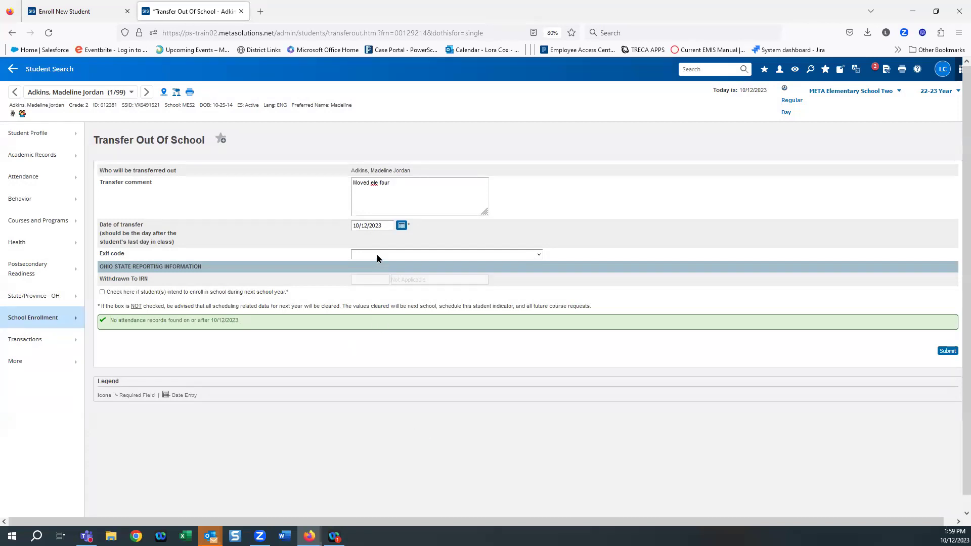
left_click(377, 256)
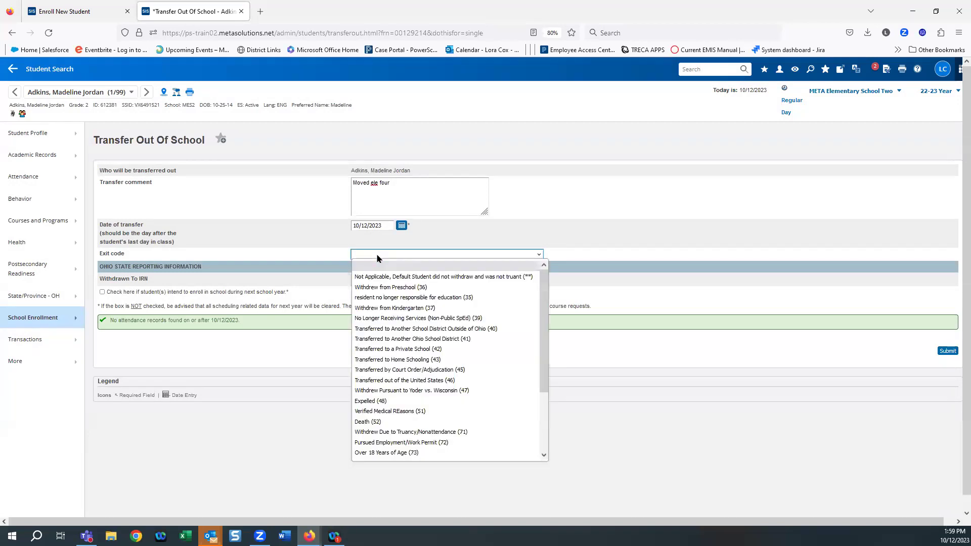
key("t")
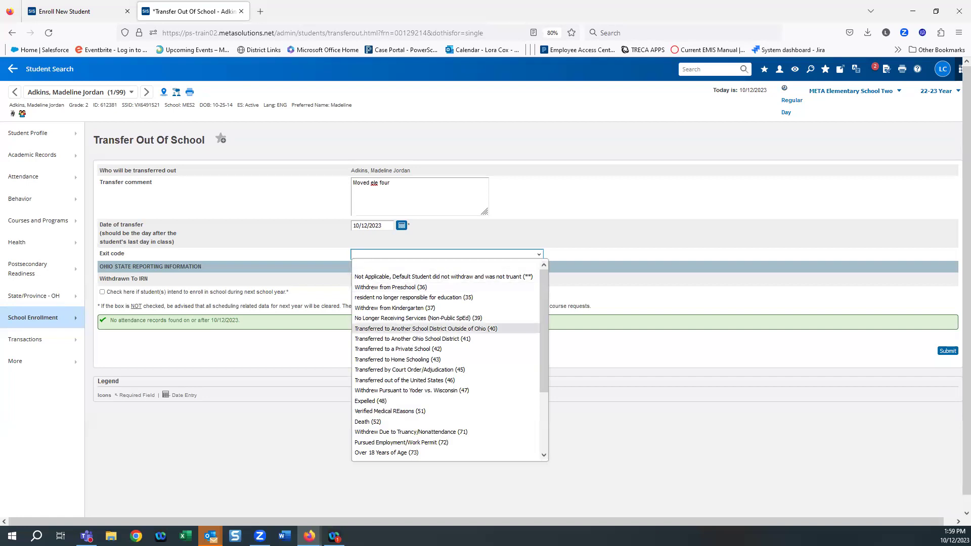
key("p")
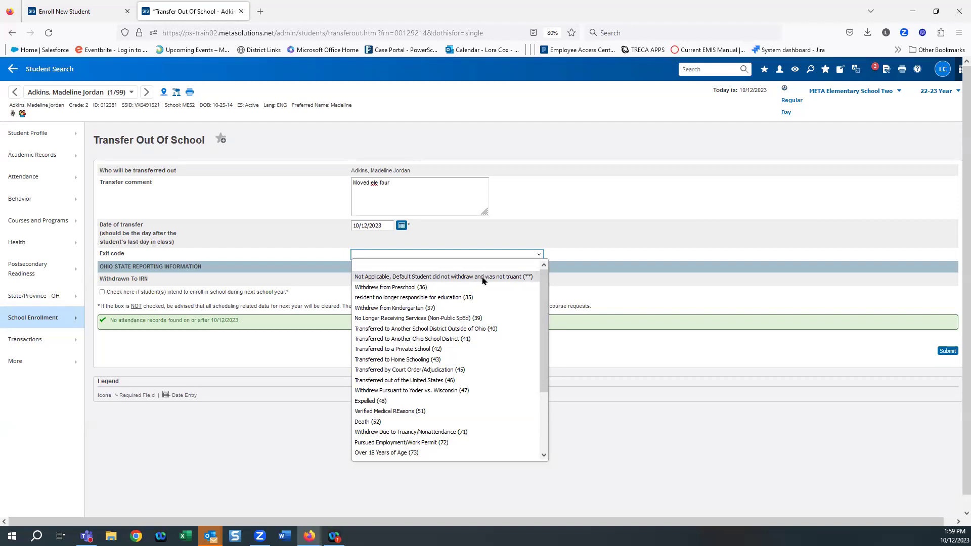
left_click(483, 277)
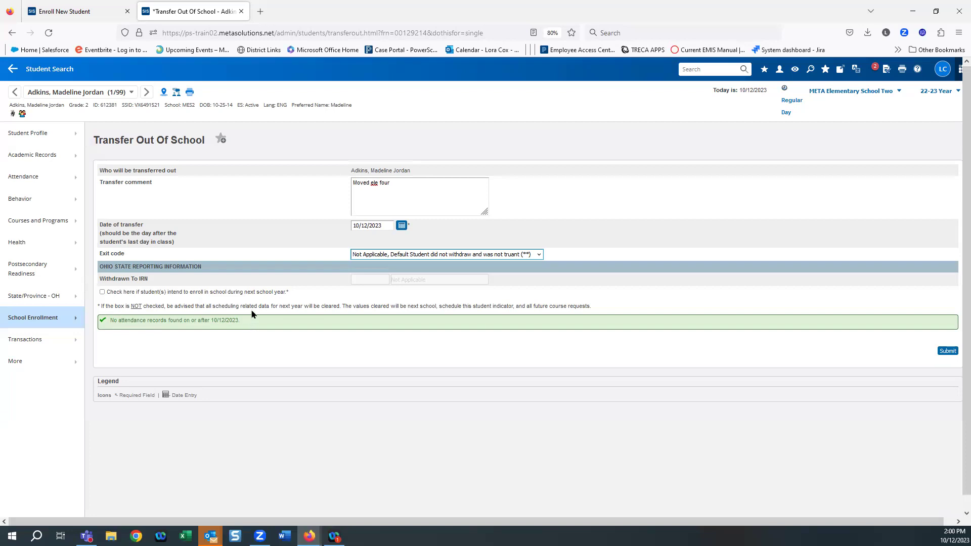
Step: Change the transfer date to 05/16/2023
left_click(402, 225)
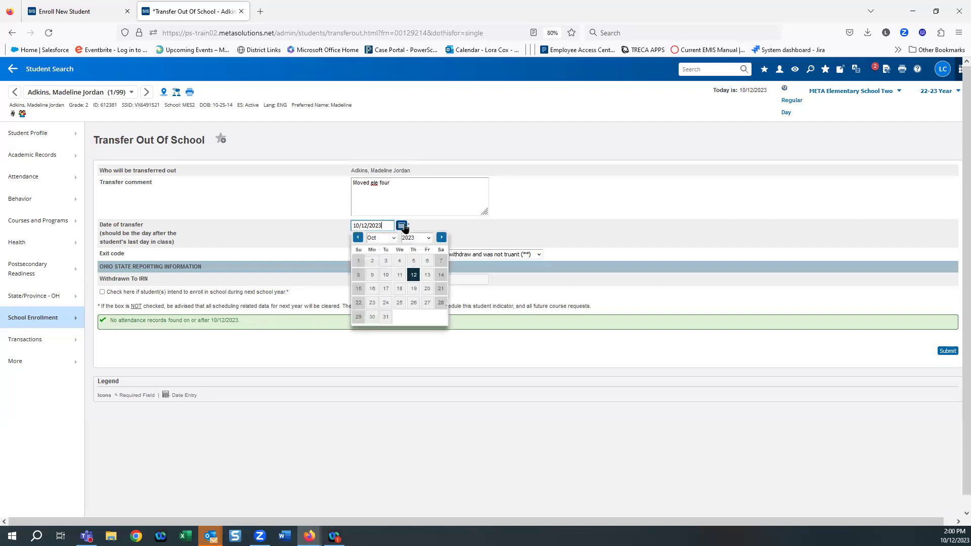
left_click(358, 238)
left_click(358, 238)
left_click(358, 238)
left_click(357, 238)
left_click(358, 237)
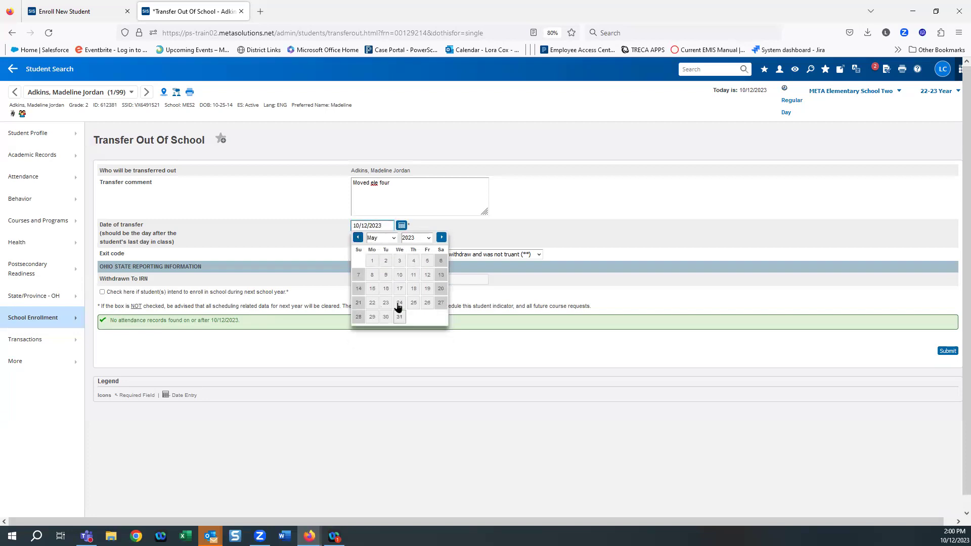
left_click(385, 289)
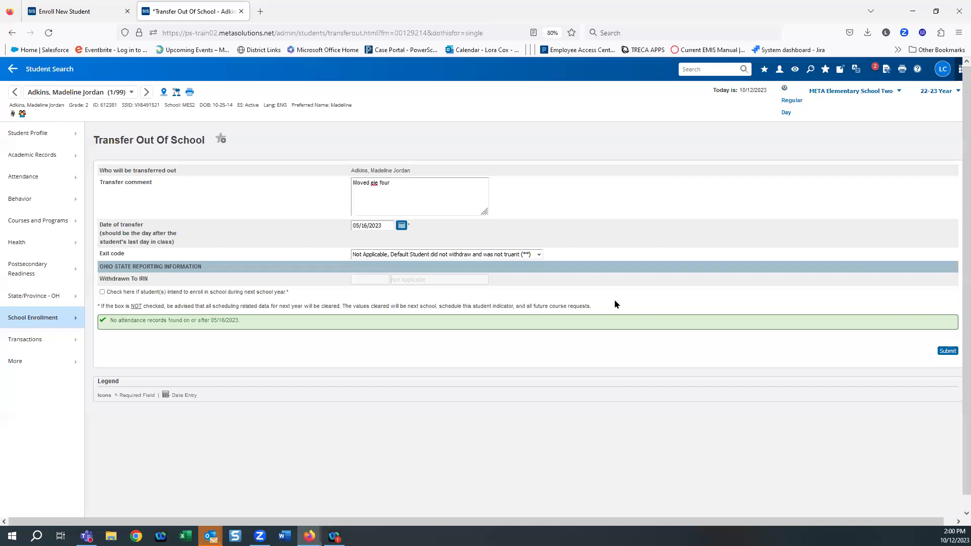
Step: Submit and confirm the transfer out, then return to the Start Page
left_click(953, 353)
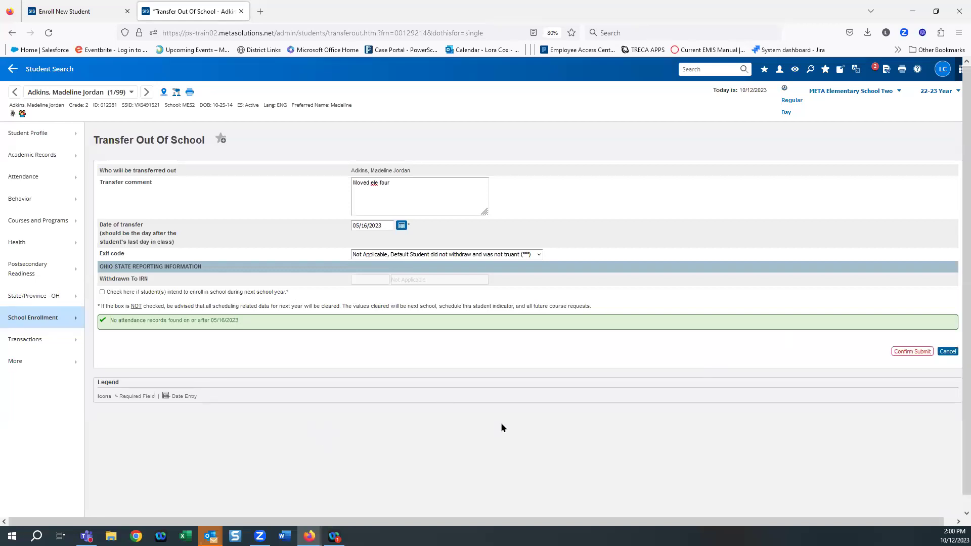
left_click(898, 351)
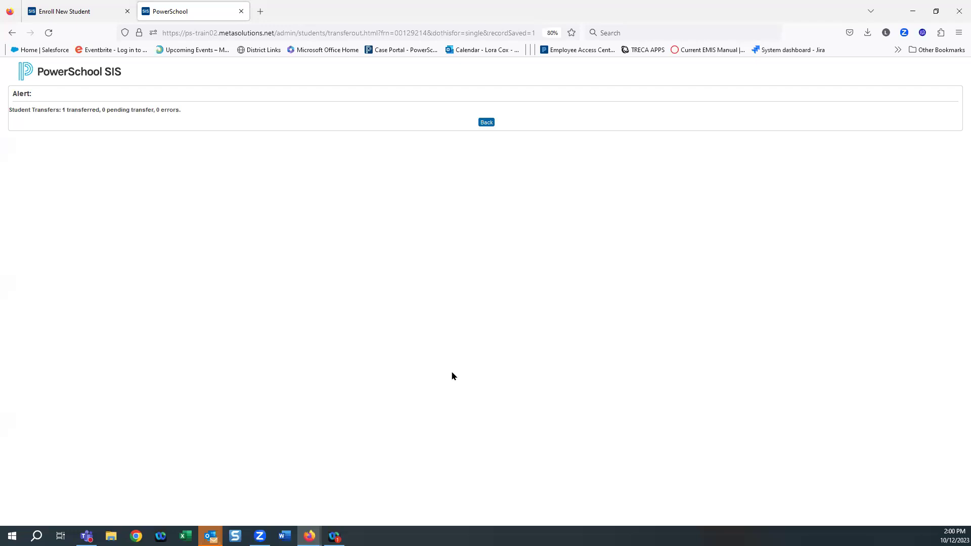
left_click(42, 76)
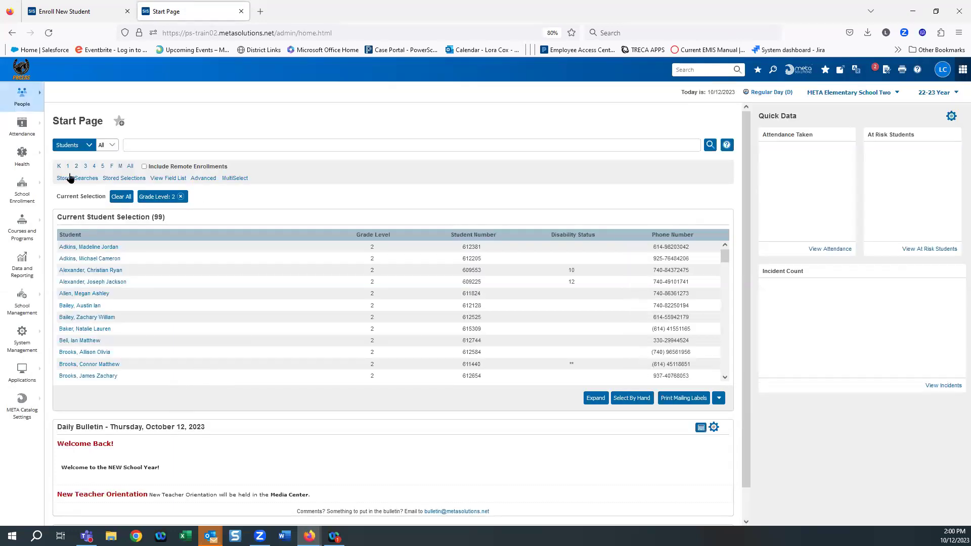
Step: Open the transferred grade 2 student's Transfer To Another School form
left_click(90, 247)
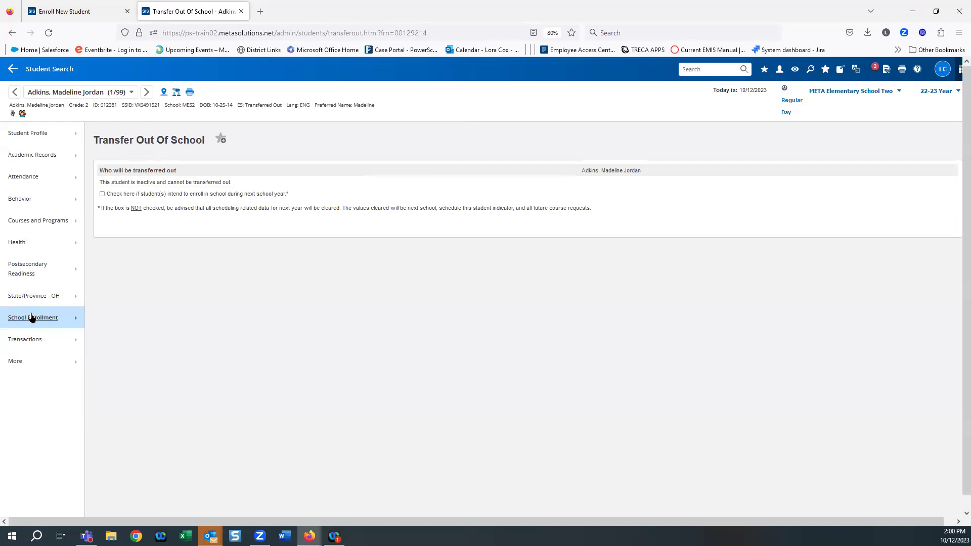
mouse_move(31, 318)
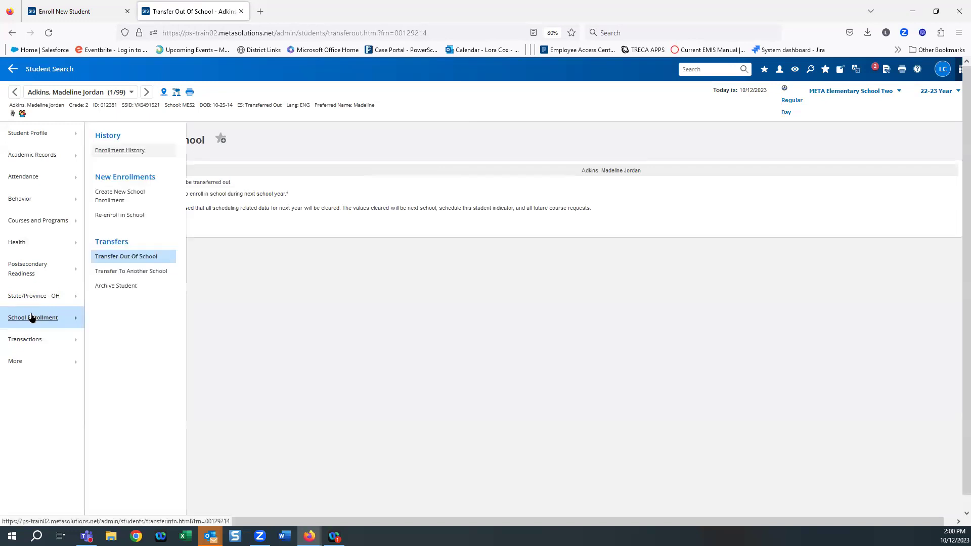
left_click(135, 272)
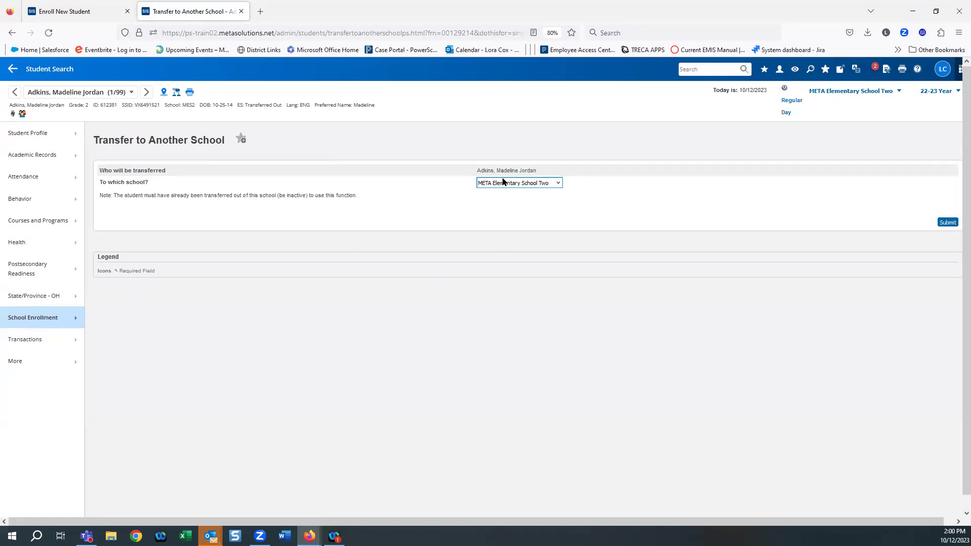
Step: Transfer the student to META Elementary School Four, then return to the Start Page
left_click(558, 184)
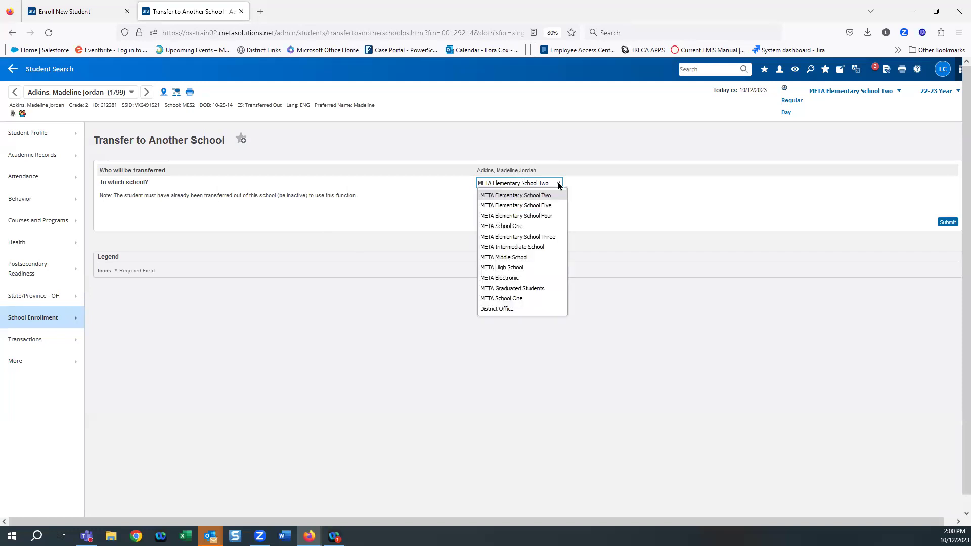
left_click(546, 218)
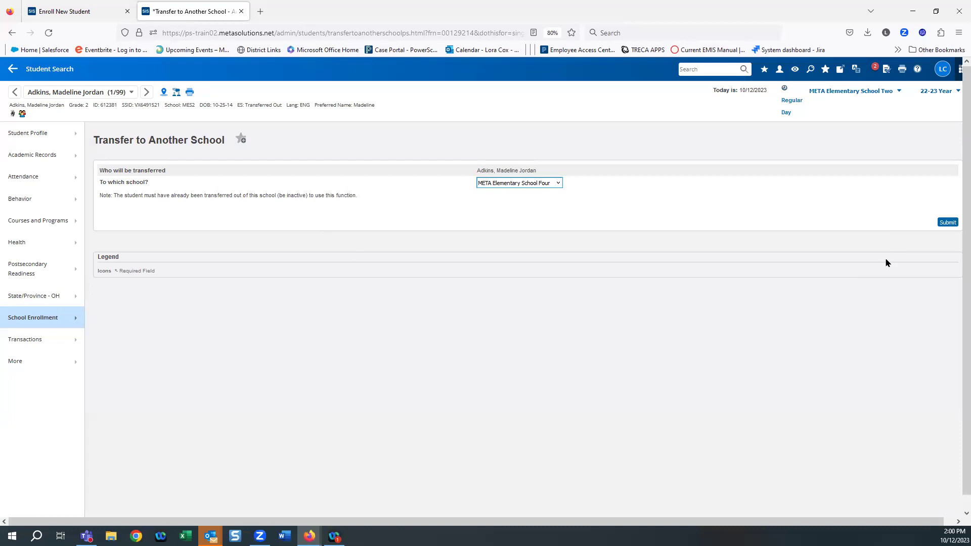
left_click(948, 223)
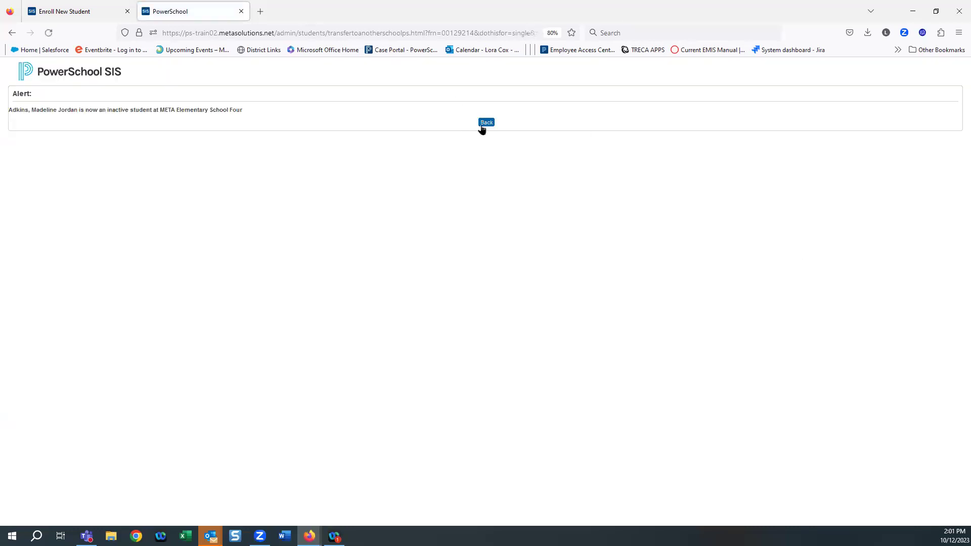
left_click(485, 124)
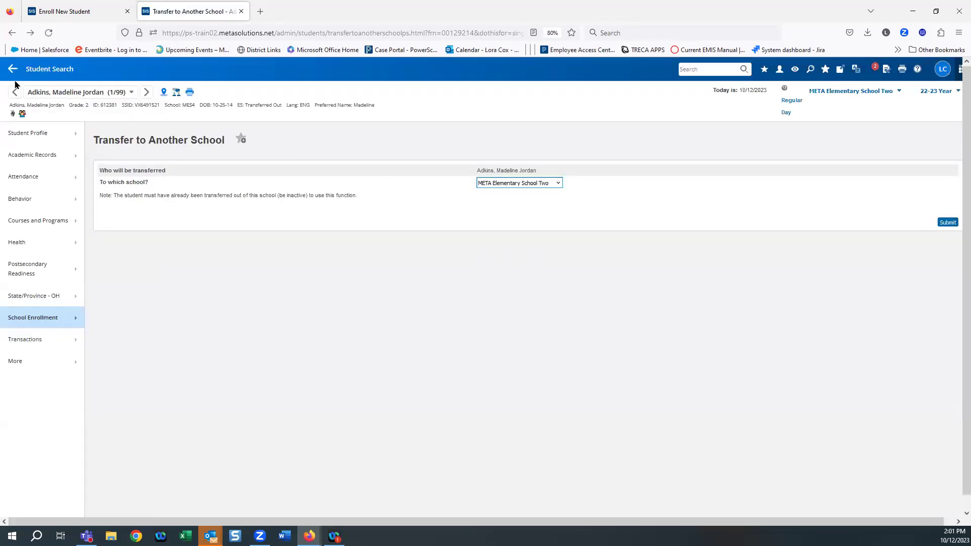
left_click(13, 70)
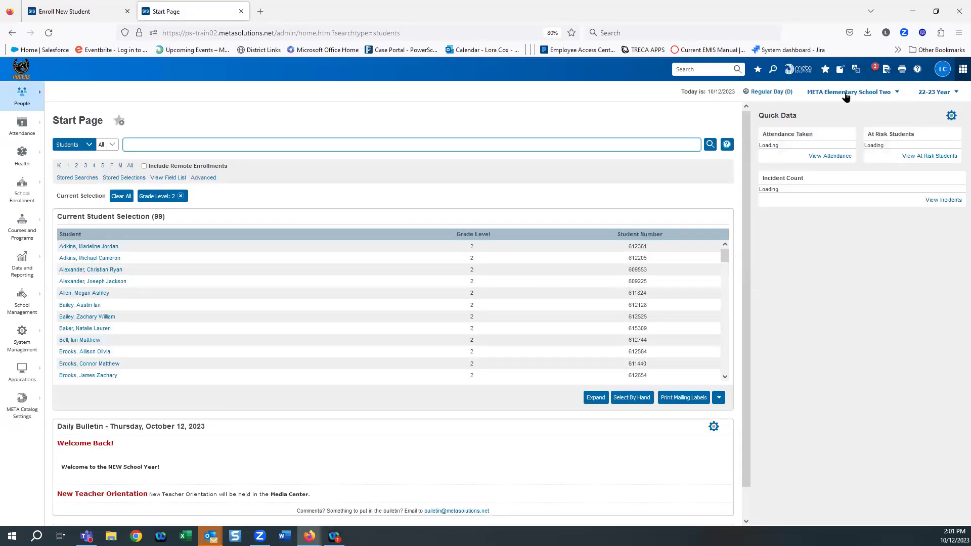
Step: Switch to META Elementary School Four and run the student name search
left_click(868, 93)
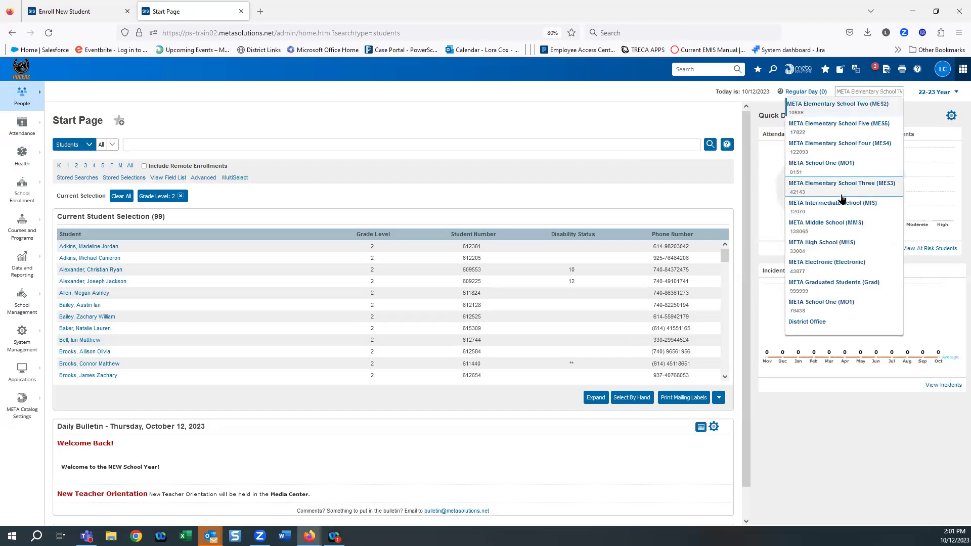
left_click(833, 147)
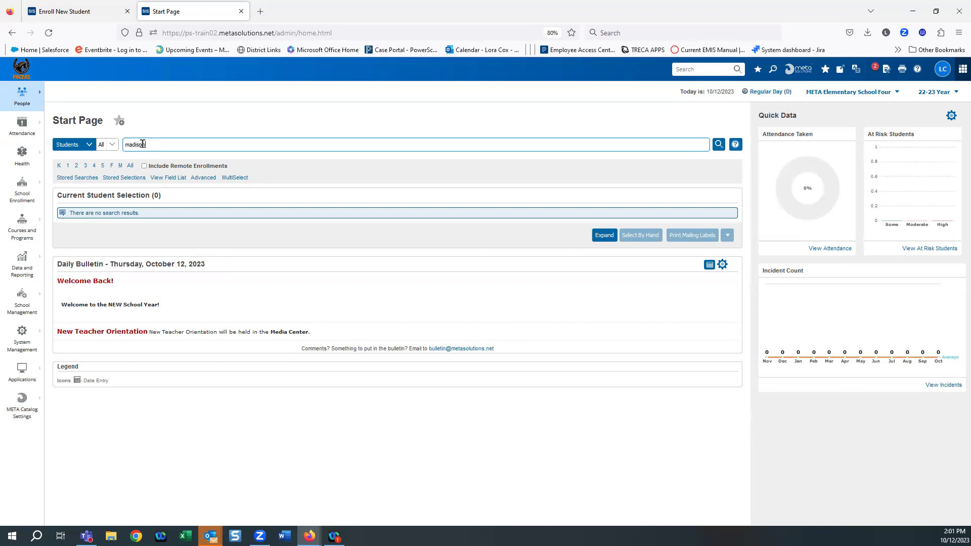
key("Return")
Step: Clear the old selection, list the grade 2 students, and search '/' to open the first student
left_click(126, 197)
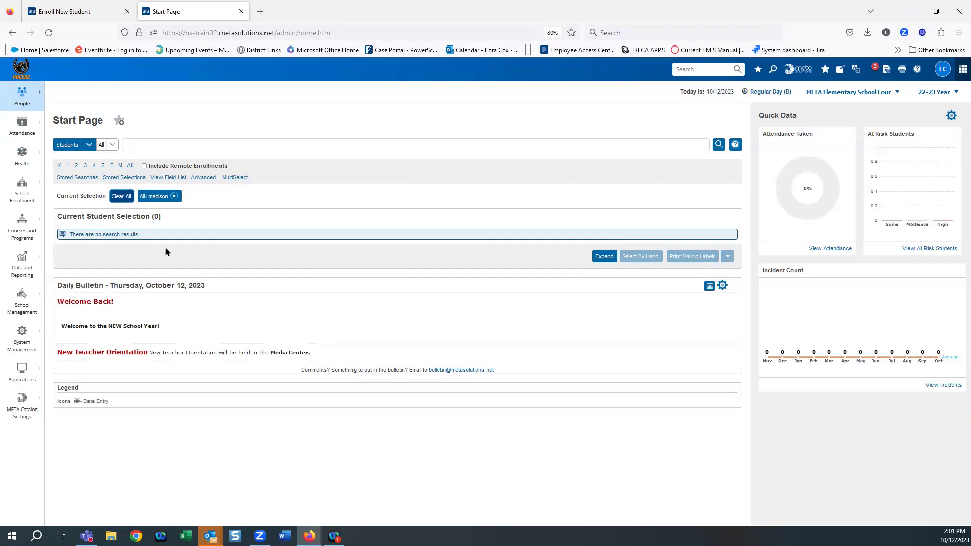
left_click(77, 166)
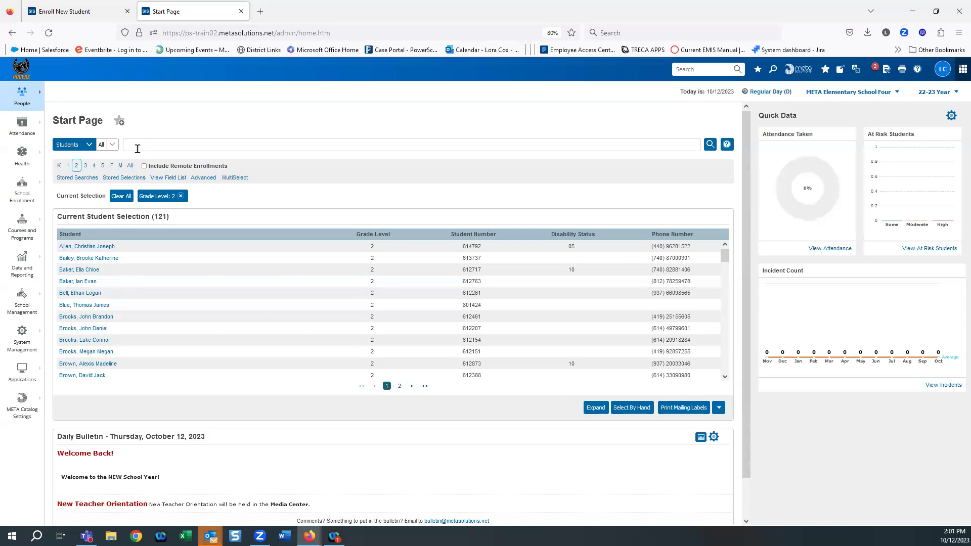
left_click(138, 149)
type("/")
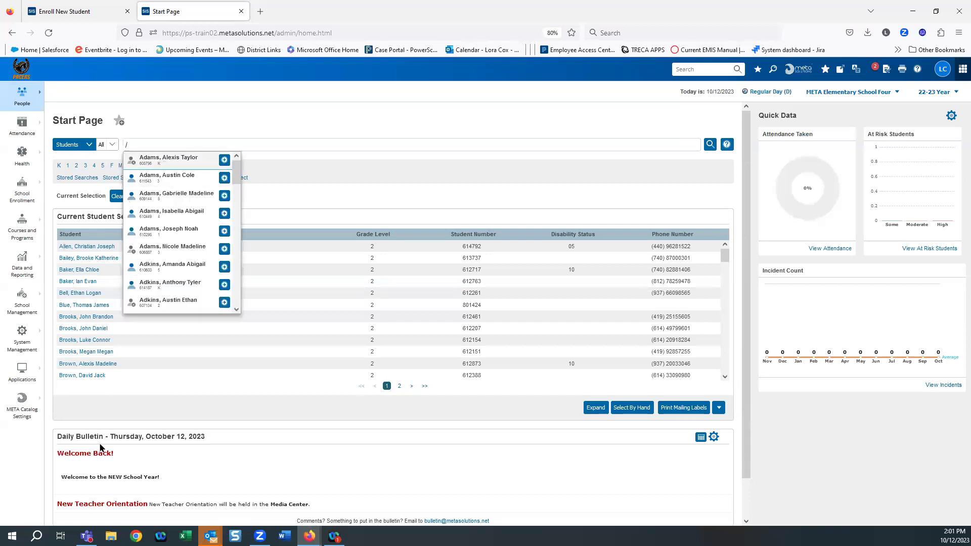
key("Return")
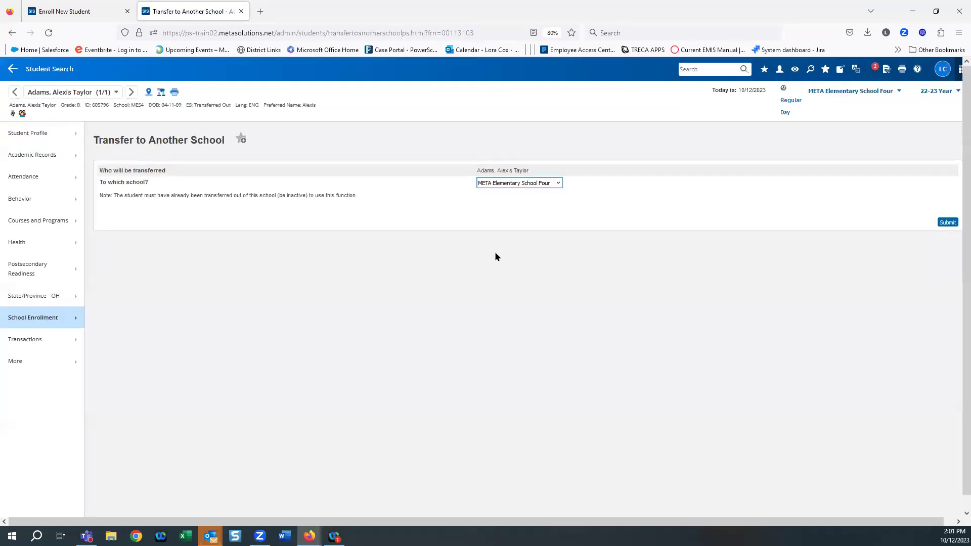
Step: Open the Re-enroll in School form from the student's School Enrollment options
left_click(34, 319)
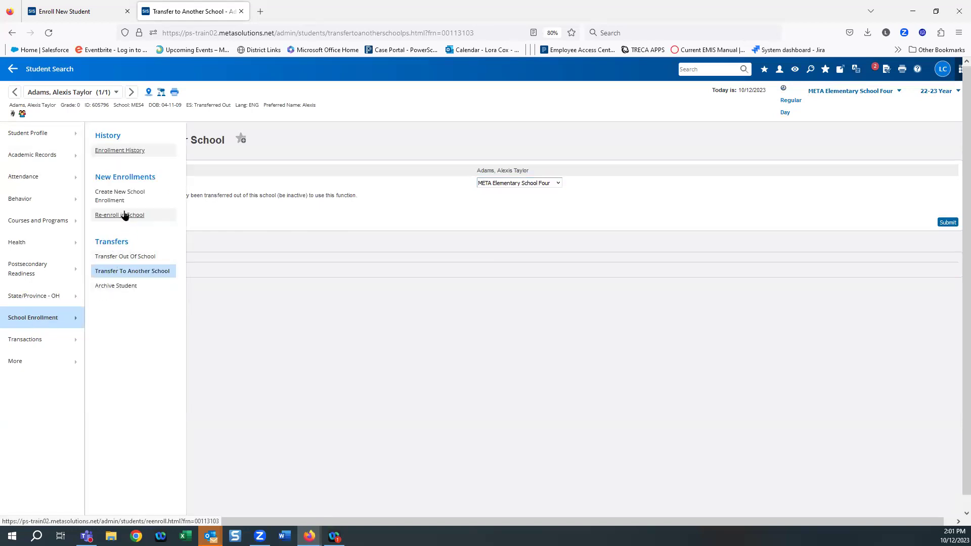
left_click(123, 217)
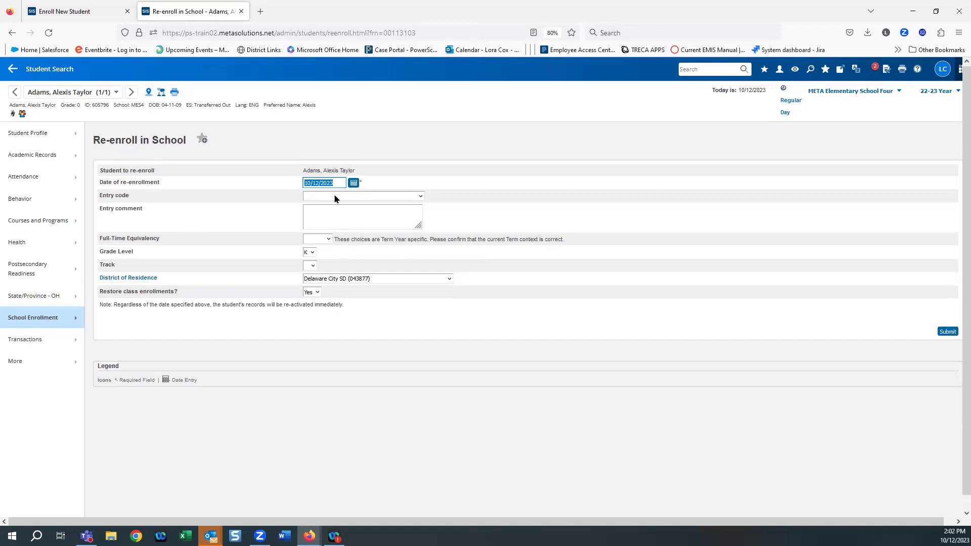
Step: Set entry code 7 and add the comment 'was attending schoo'
left_click(335, 198)
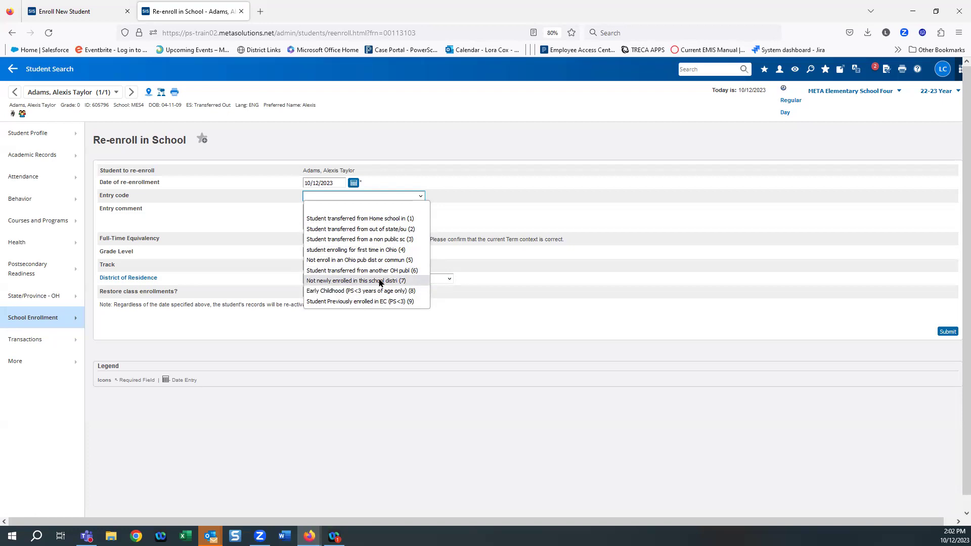
left_click(380, 282)
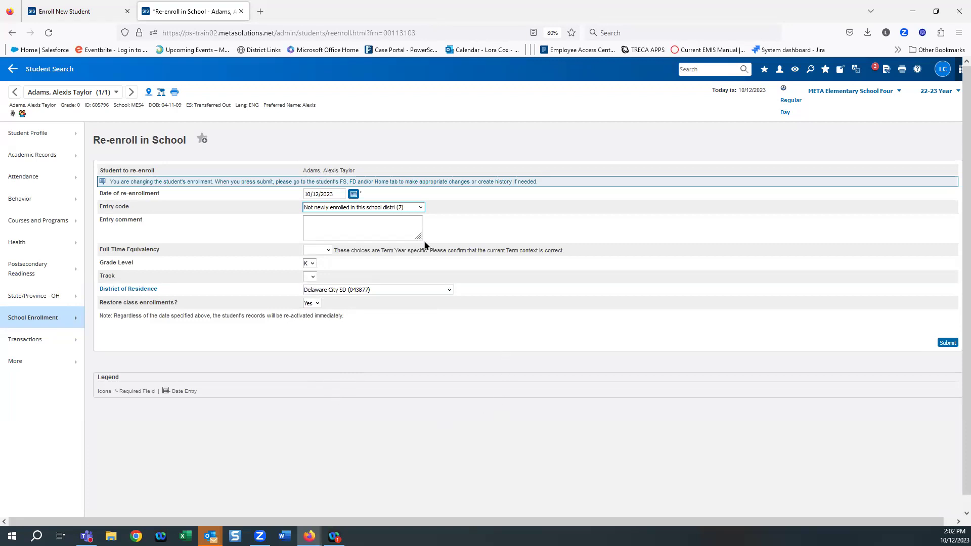
left_click(344, 229)
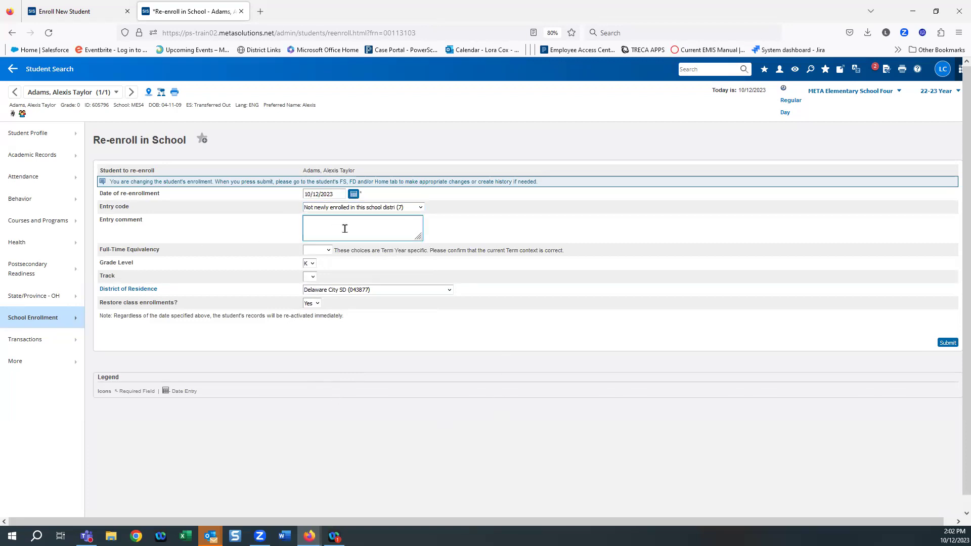
type("was attending schoo")
Step: Choose Full Day FTE, grade K, Track A and no restored class enrollments, then submit
left_click(394, 291)
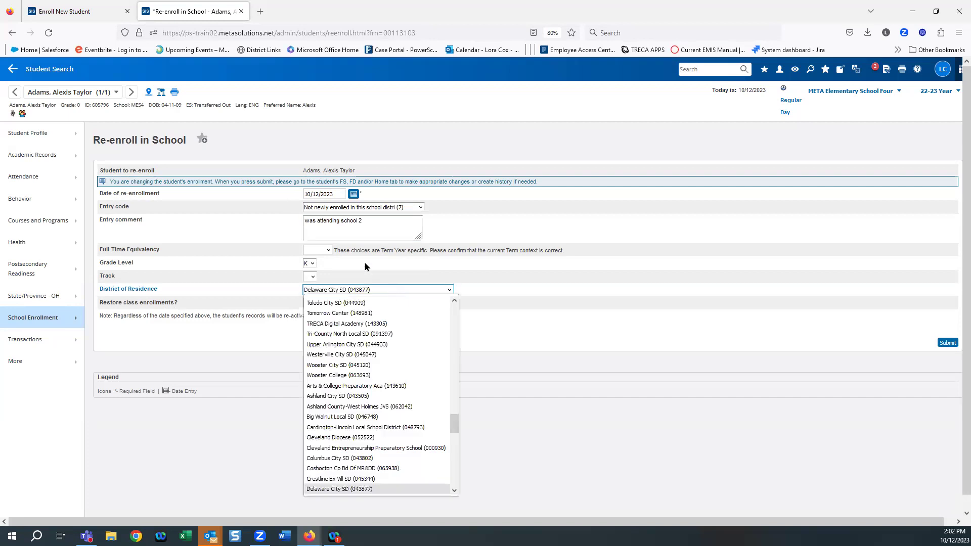
left_click(308, 251)
left_click(319, 274)
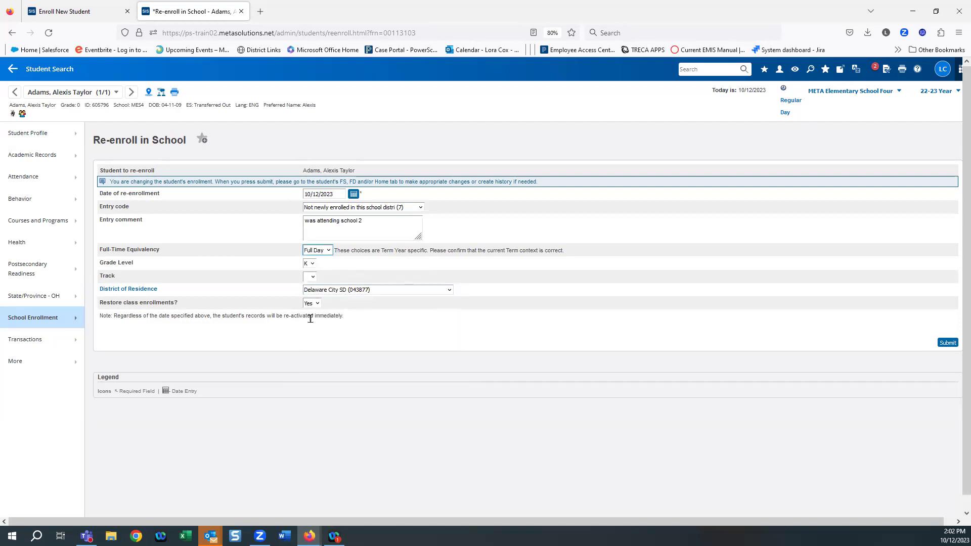
left_click(312, 264)
left_click(311, 264)
left_click(312, 277)
left_click(311, 300)
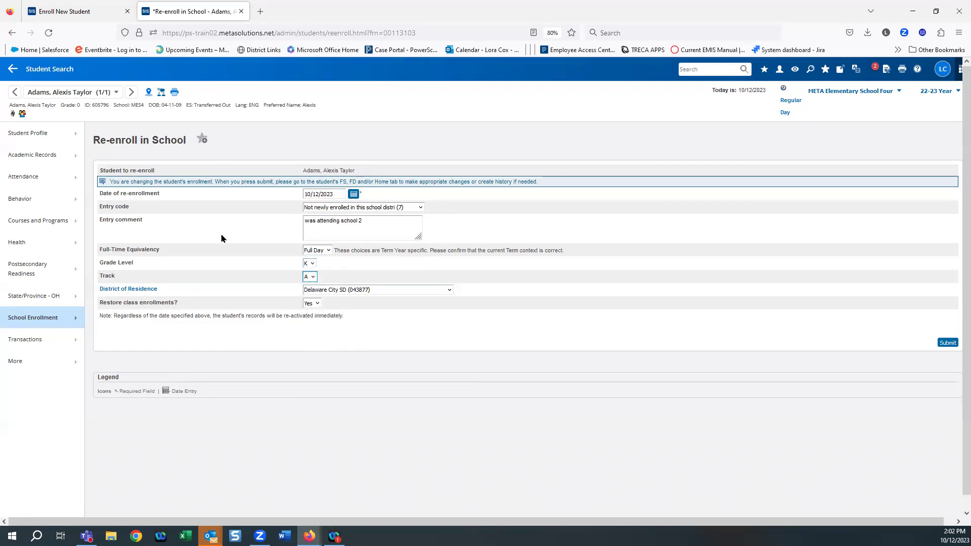
left_click(317, 304)
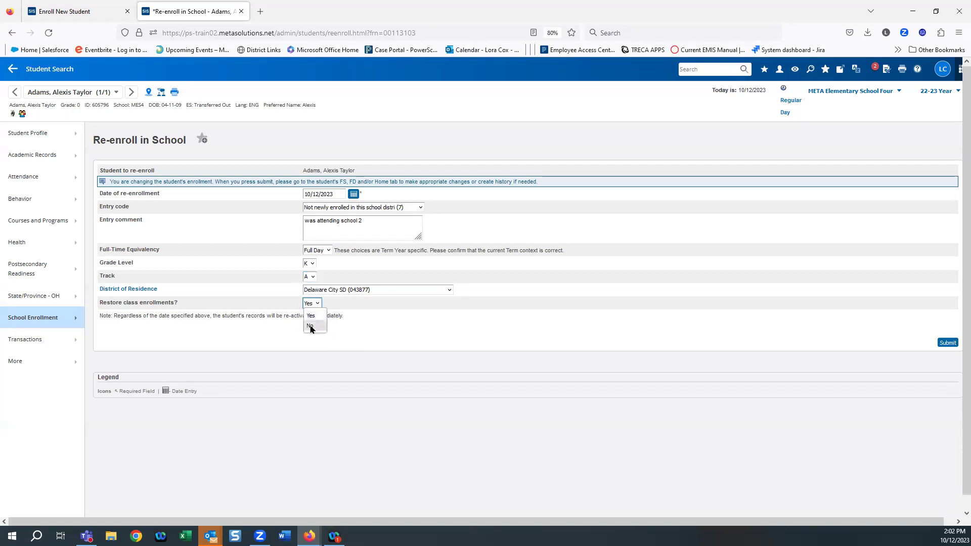
left_click(311, 327)
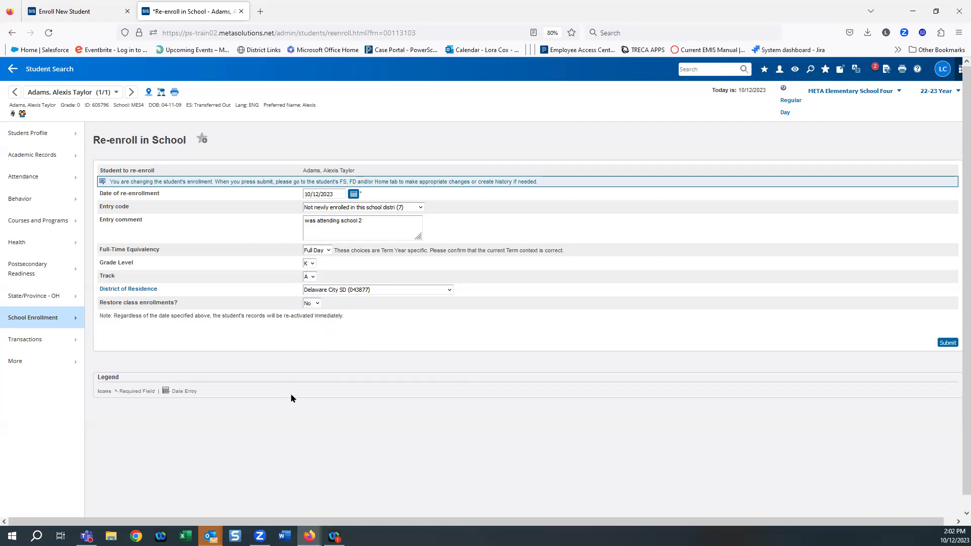
left_click(948, 344)
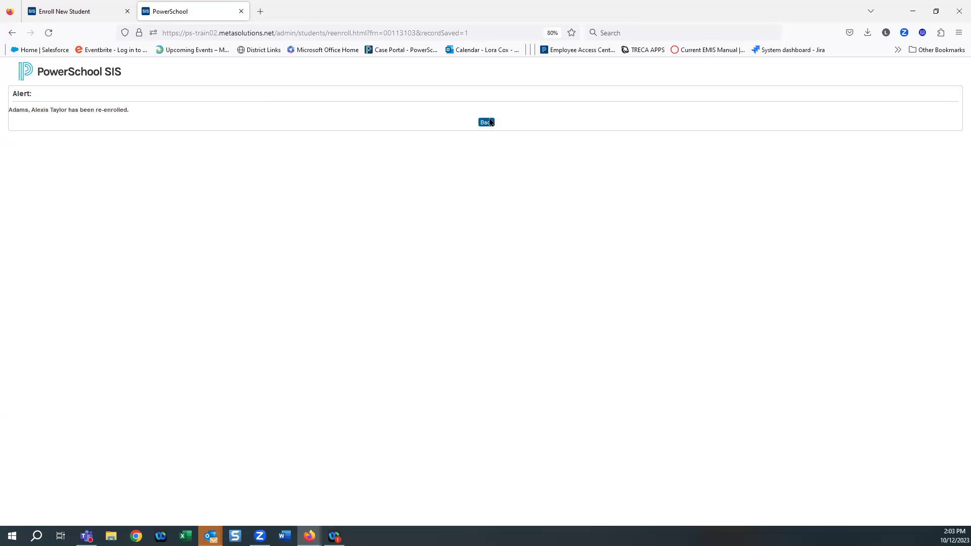
Step: Return to the Start Page via the PowerSchool SIS logo on the alert page
left_click(58, 75)
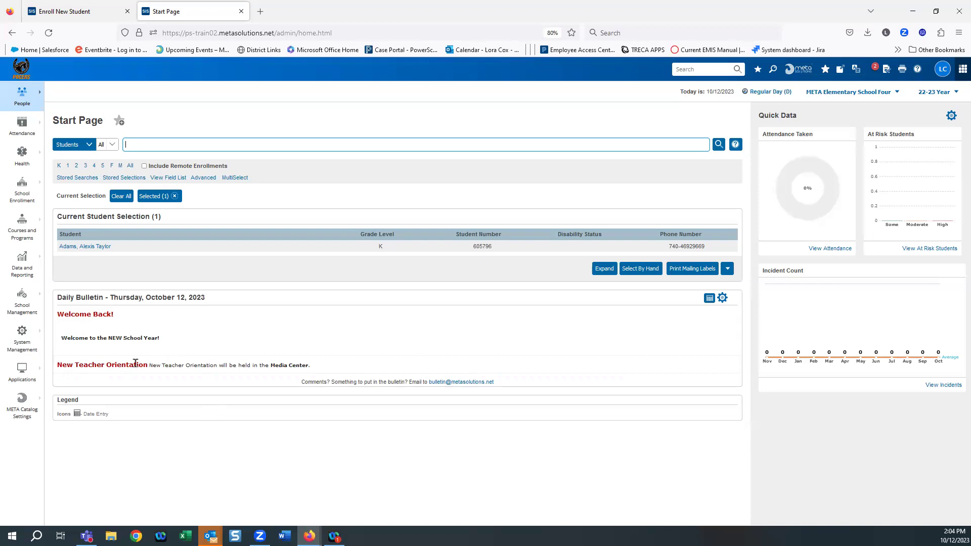
Step: Open the re-enrolled student's record and their Course Registrations under Courses and Programs
left_click(83, 247)
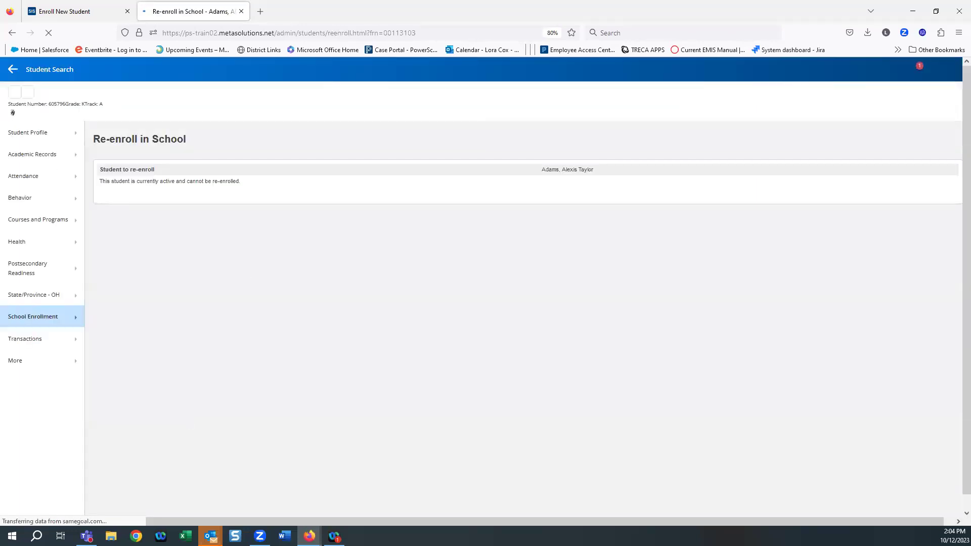
left_click(32, 221)
left_click(128, 302)
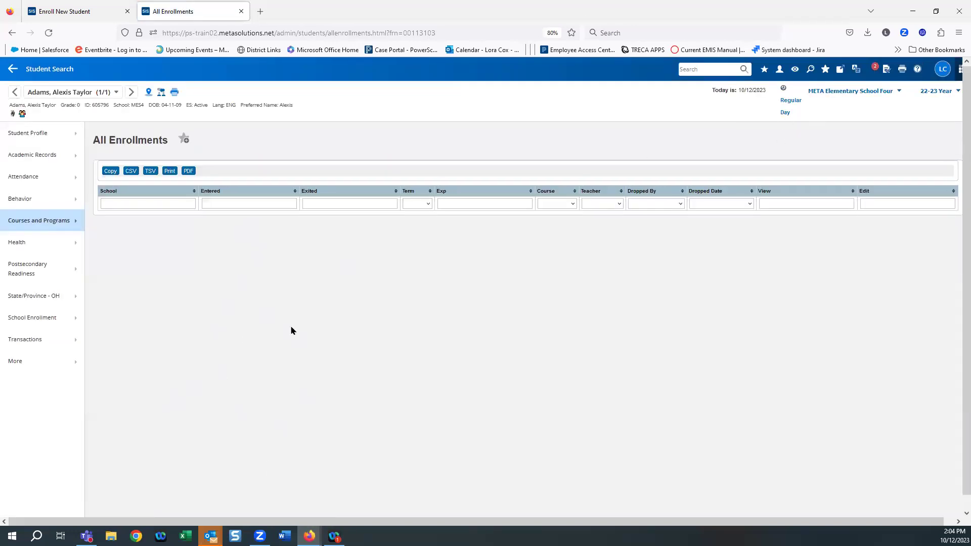
left_click(45, 223)
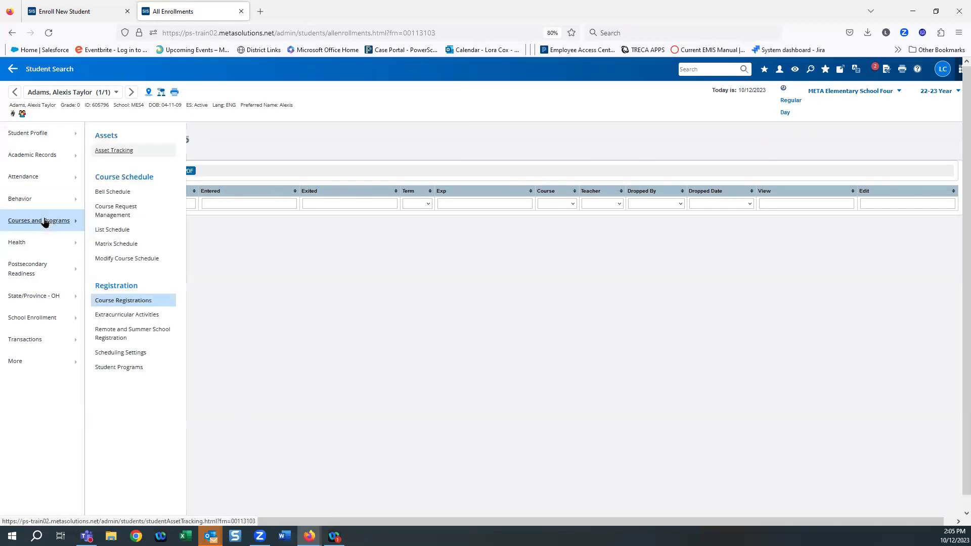
left_click(141, 300)
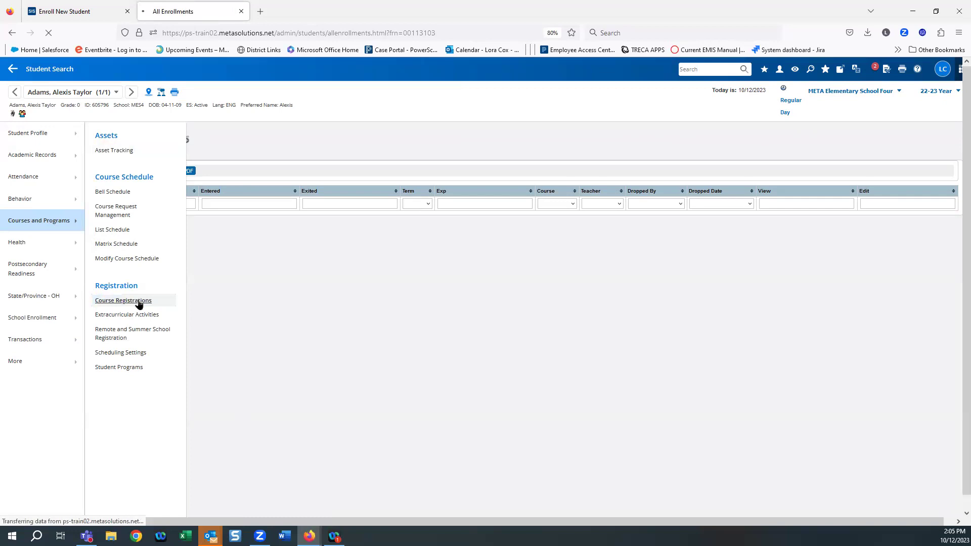
left_click(28, 221)
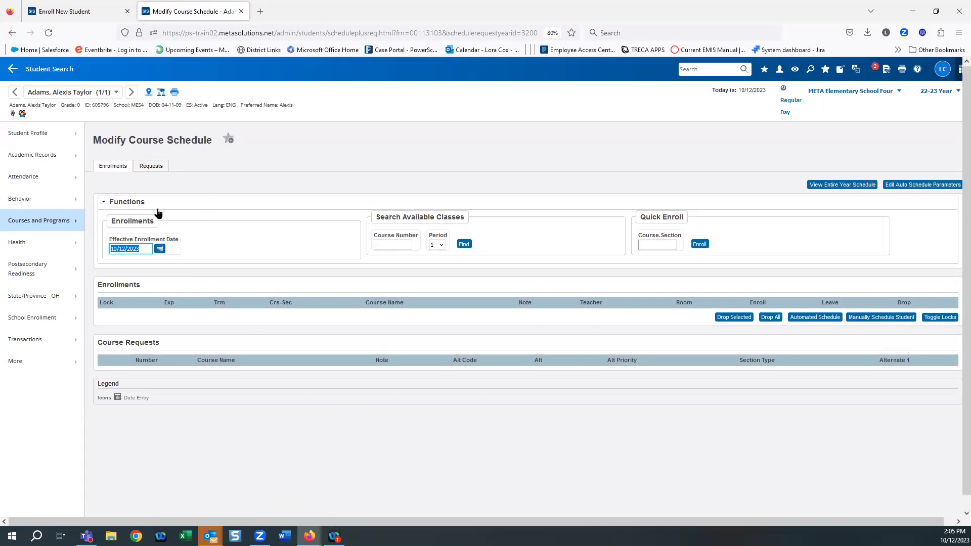
Step: List available classes for all periods and pick the Kindergarten Homeroom HRK.1 section
left_click(442, 246)
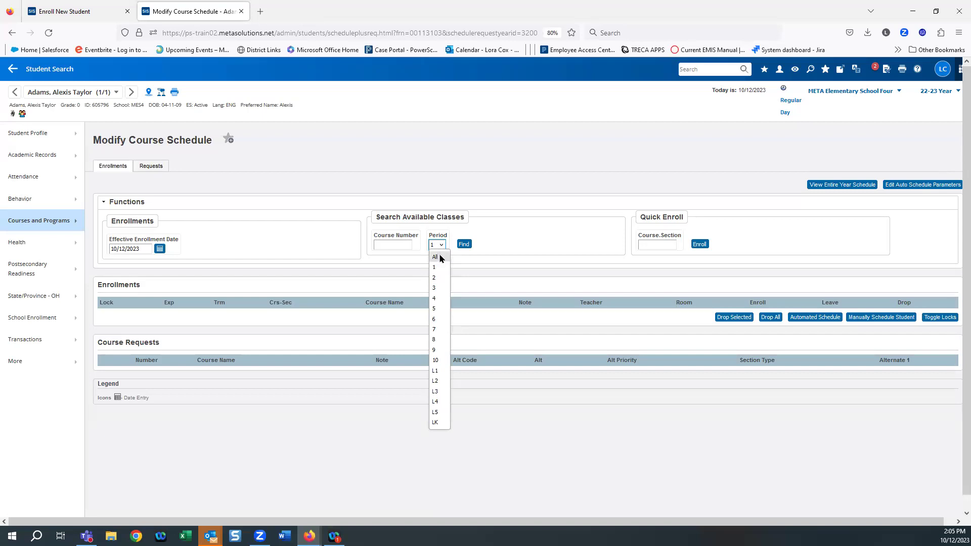
left_click(439, 257)
left_click(463, 246)
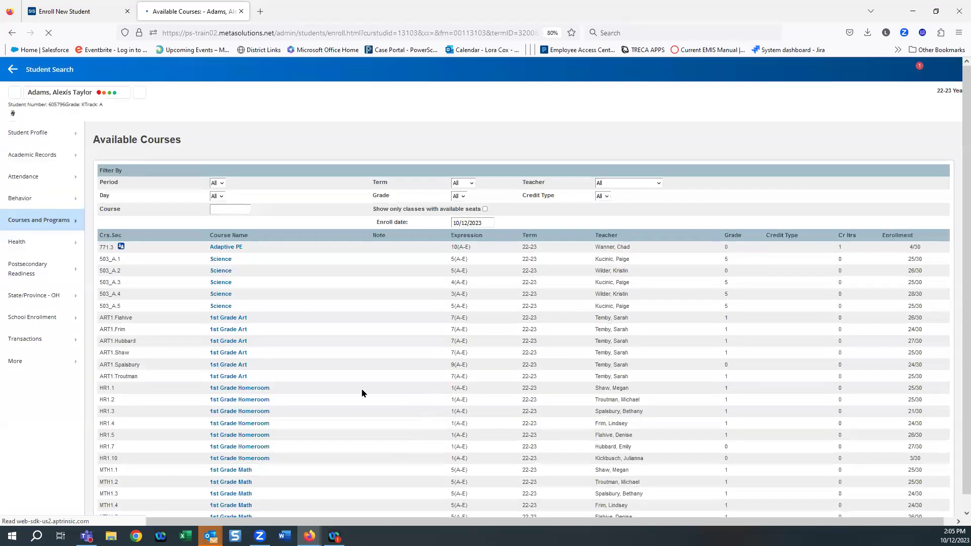
scroll(299, 303, "down", 6)
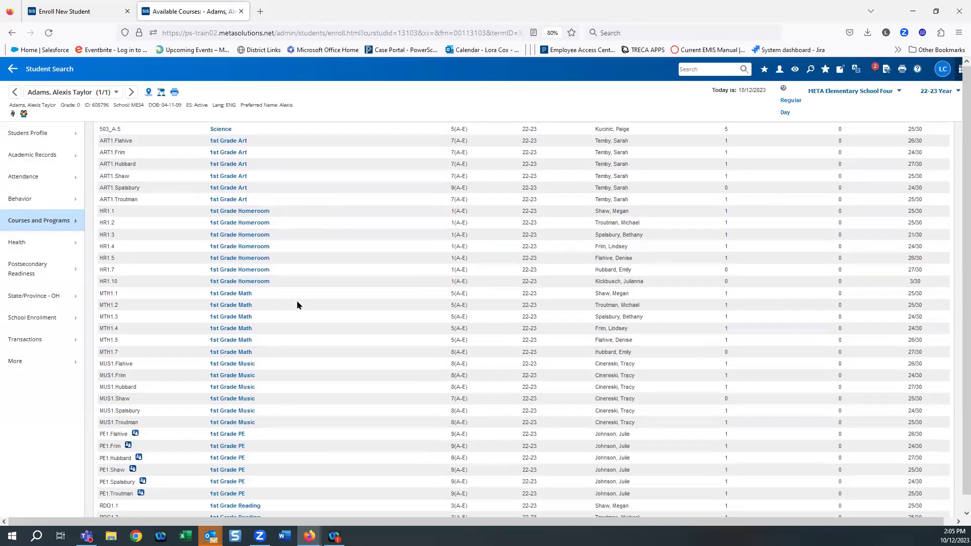
scroll(298, 305, "down", 4)
scroll(299, 305, "down", 11)
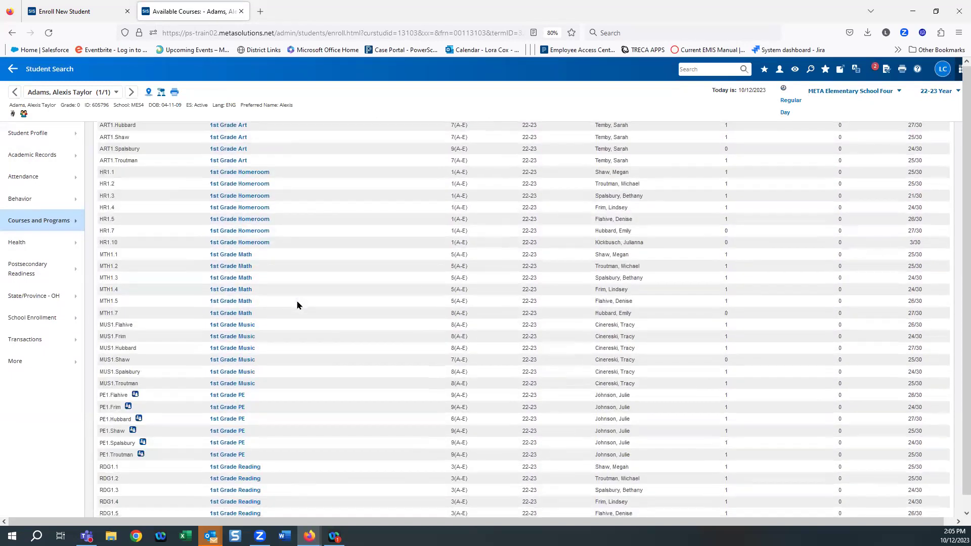
scroll(300, 318, "down", 13)
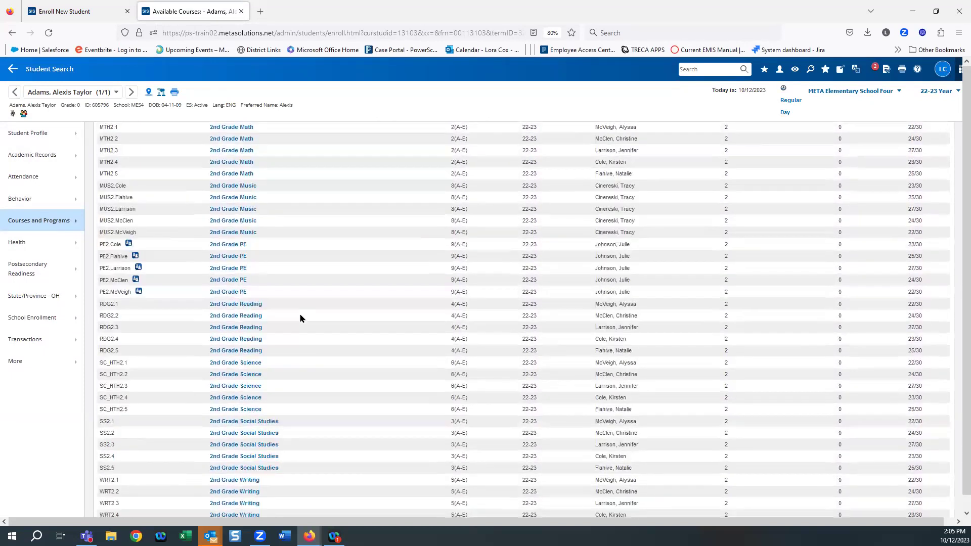
scroll(300, 317, "down", 14)
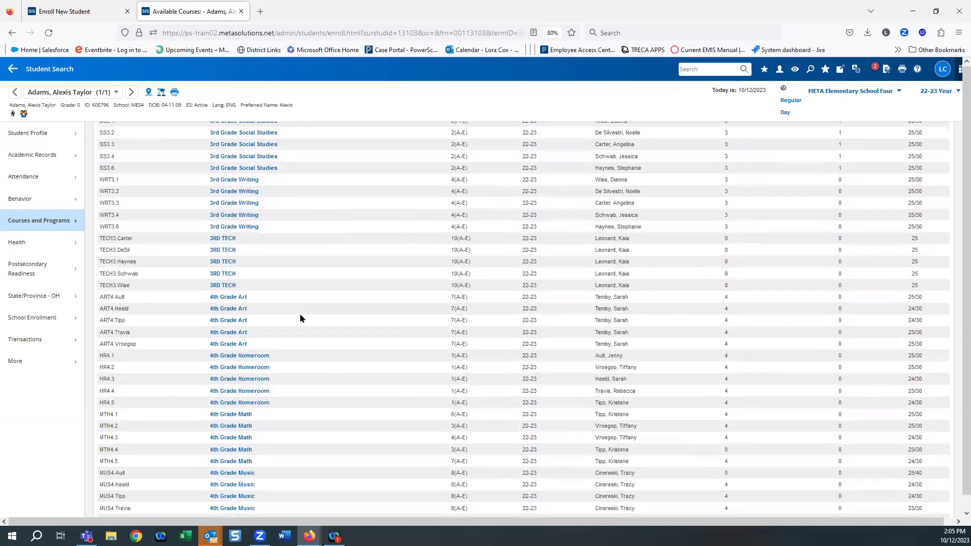
scroll(301, 317, "down", 14)
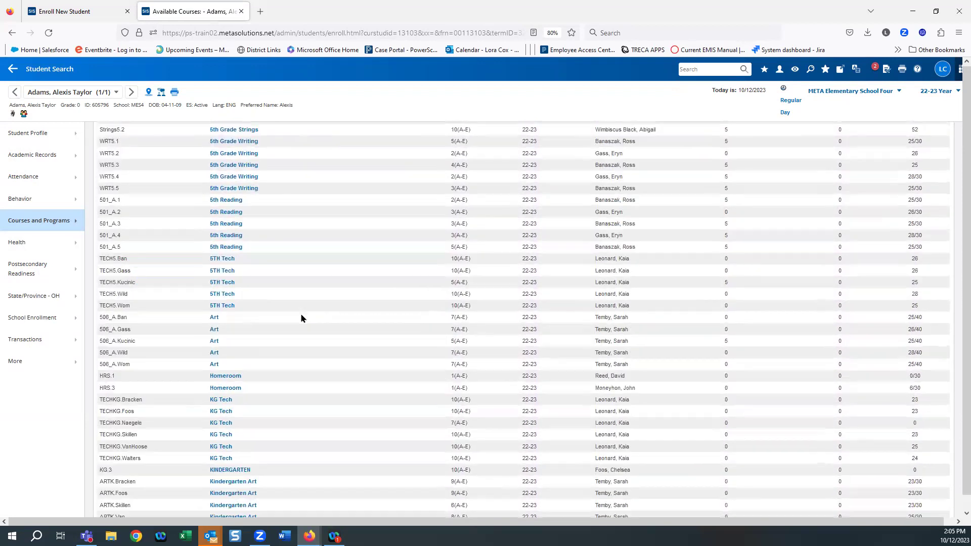
scroll(291, 322, "up", 1)
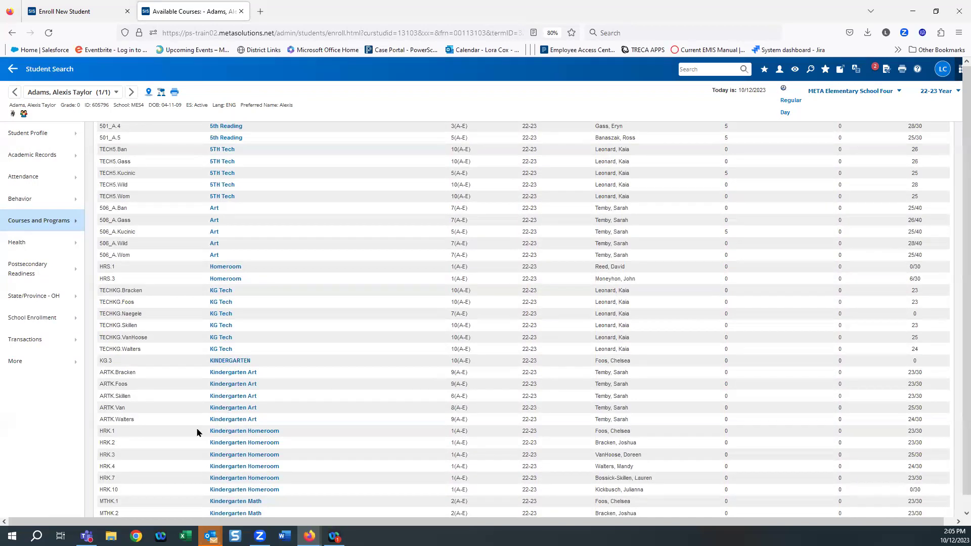
left_click(238, 432)
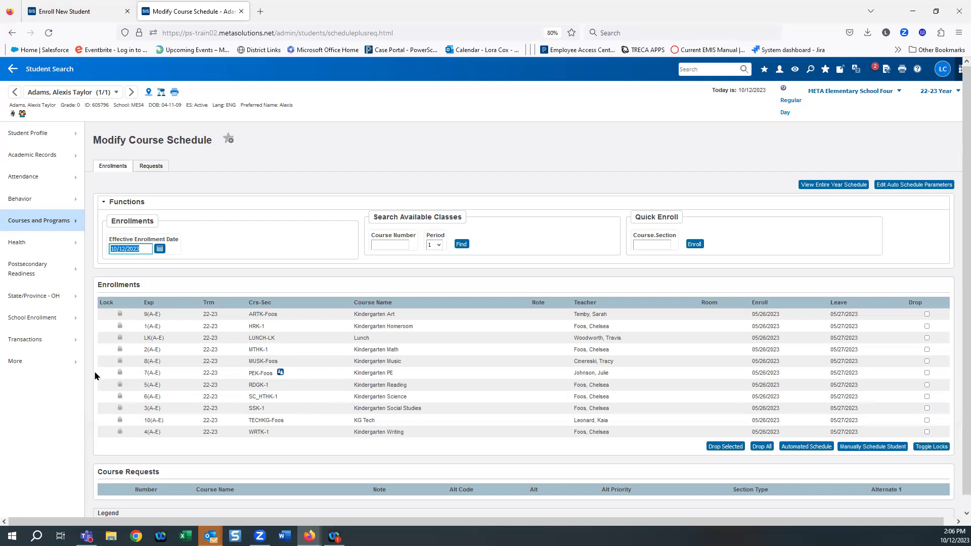
Step: Open Remote and Summer School Registration from the student's Courses and Programs menu
left_click(23, 224)
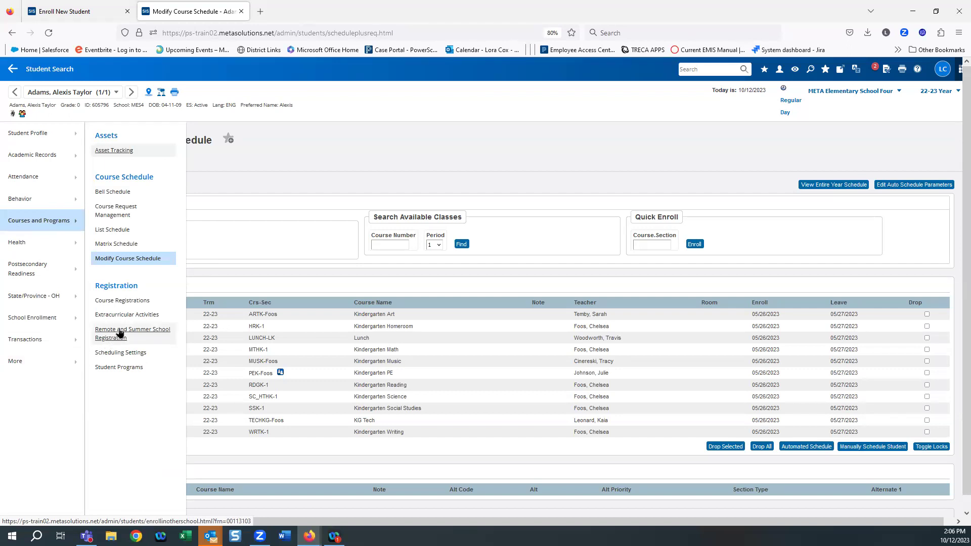
left_click(119, 332)
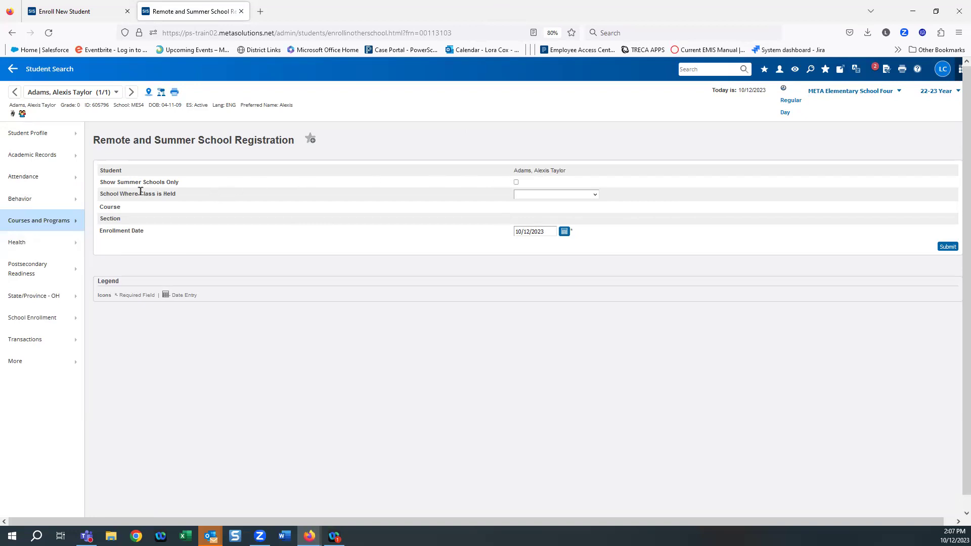
Step: Pick META Intermediate School, then change the class location to META Elementary School Three
left_click(595, 197)
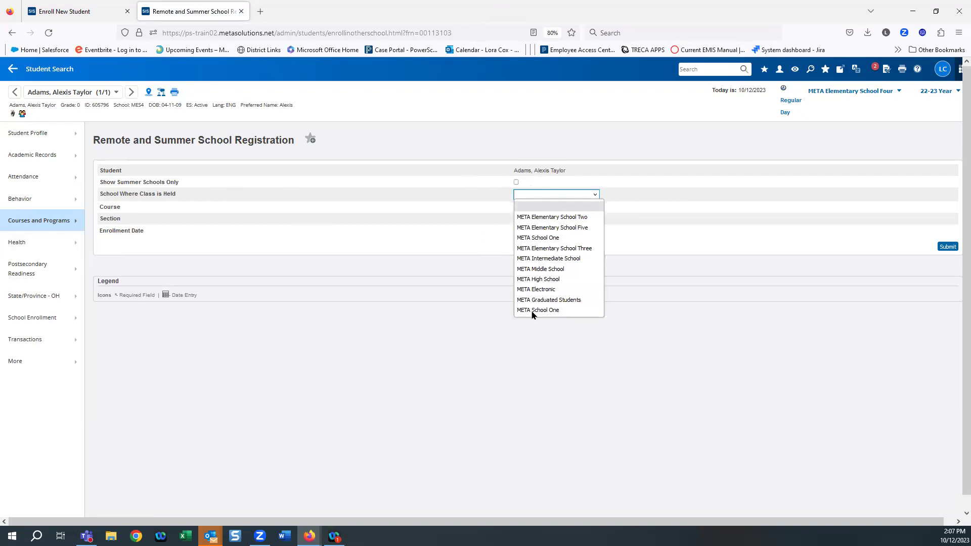
left_click(534, 259)
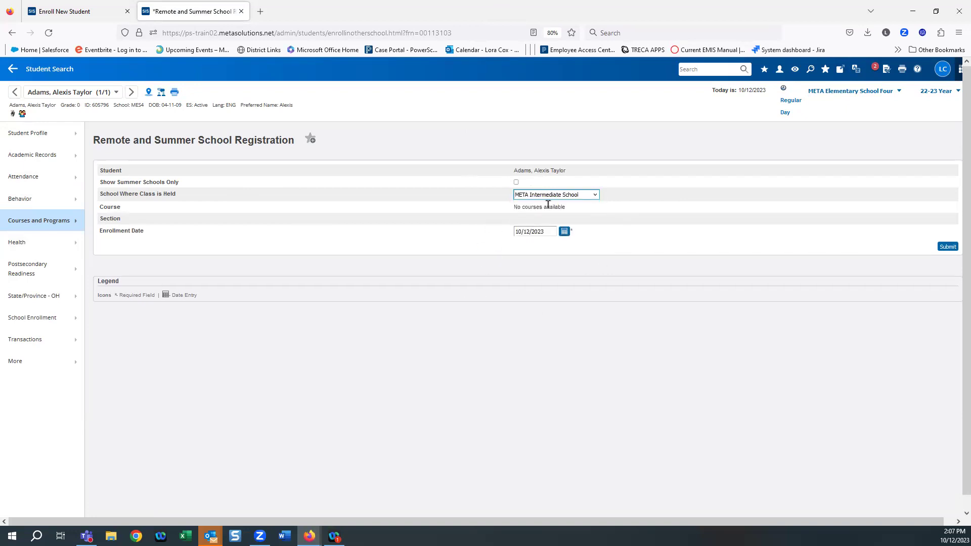
left_click(595, 195)
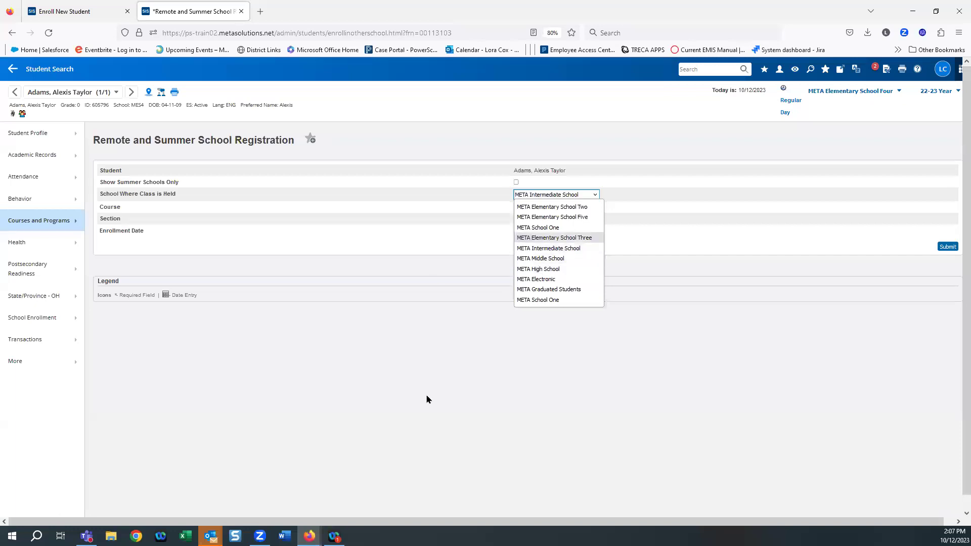
left_click(563, 241)
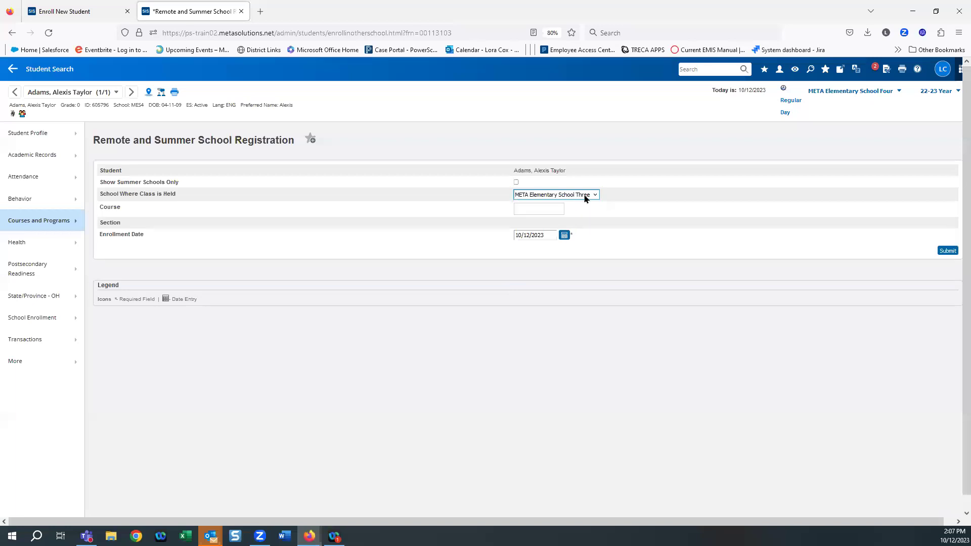
left_click(546, 207)
Step: Enter 'ma' to select 1st Grade Math (MTH1), then head back to Student Search
type("ma")
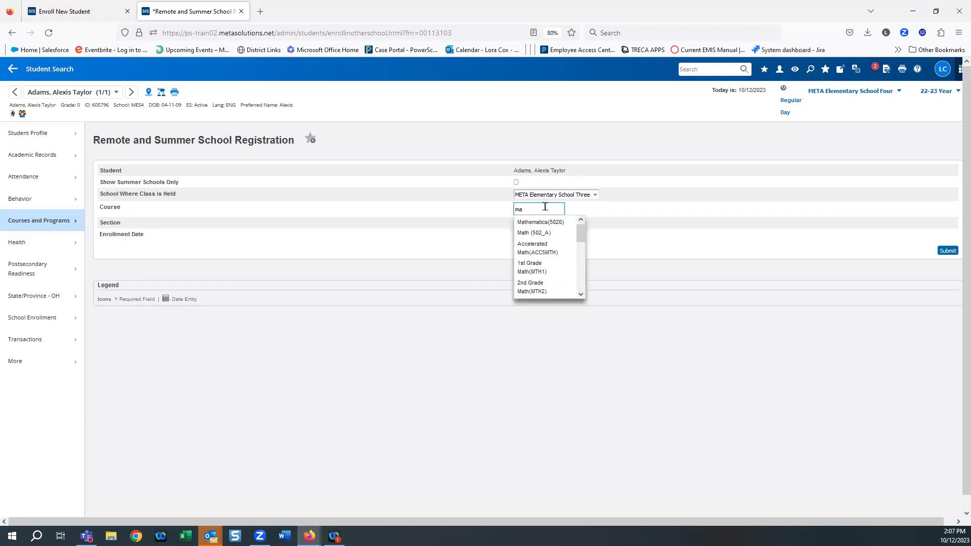
left_click(528, 269)
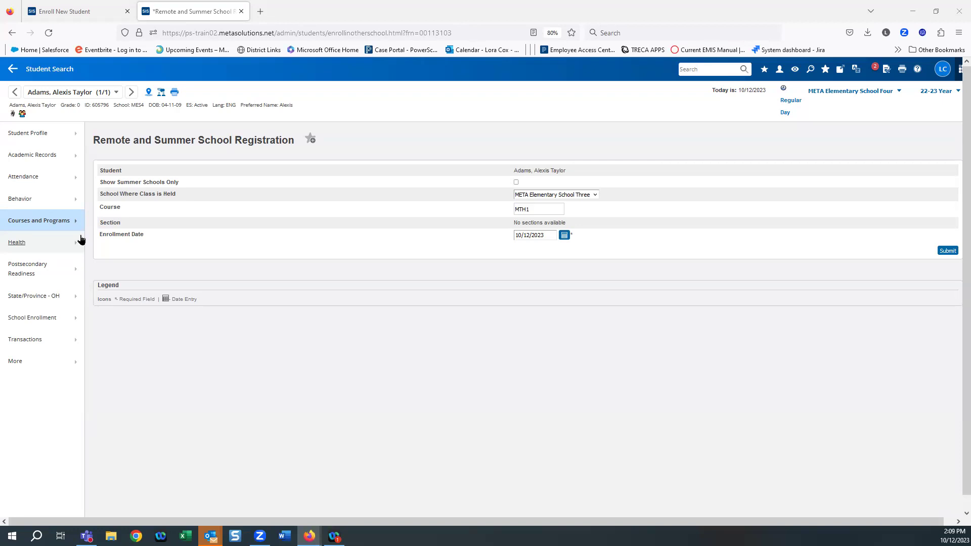
left_click(49, 69)
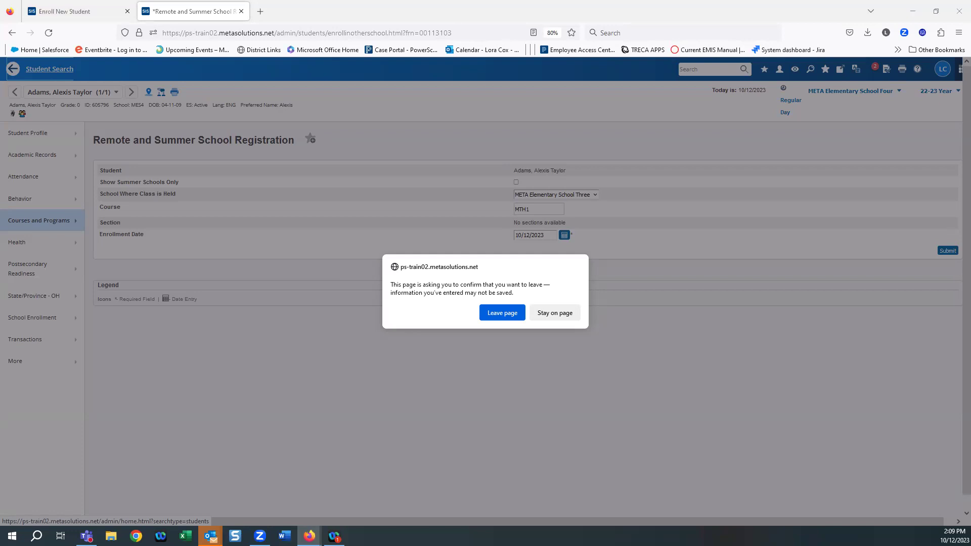
Step: Leave the page without saving and reopen the kindergartner's record from the Start Page
left_click(502, 313)
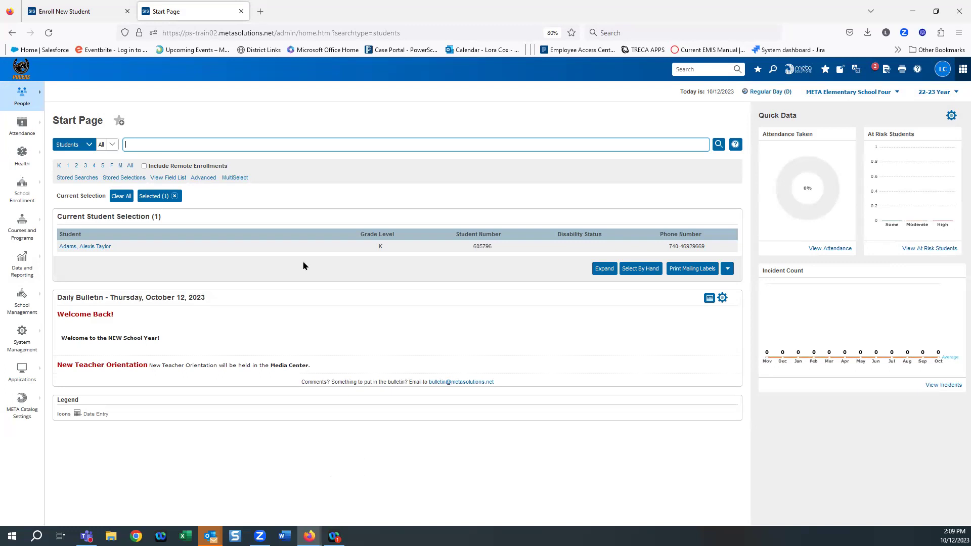
left_click(82, 247)
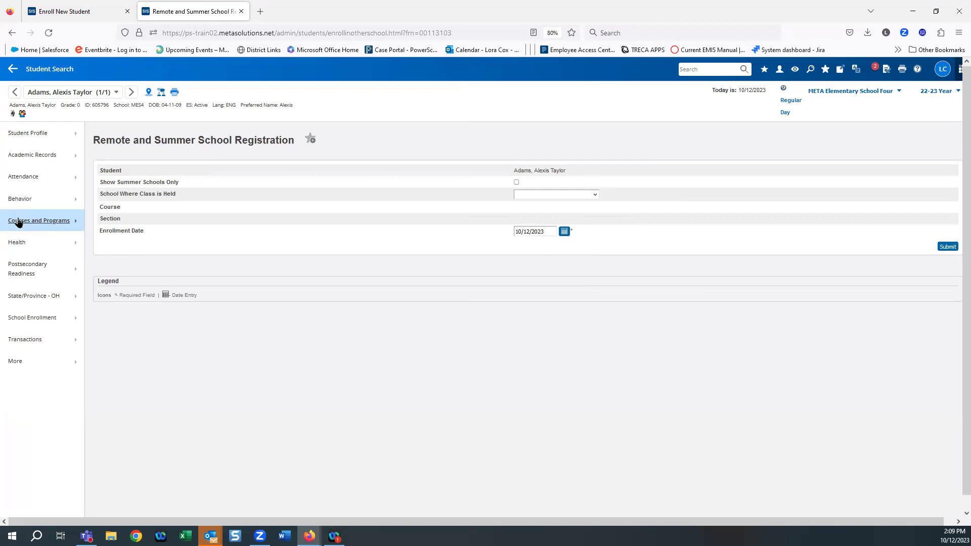
Step: View the student's Transfer Out Of School form under School Enrollment, then go back to the Start Page via Student Search
left_click(18, 223)
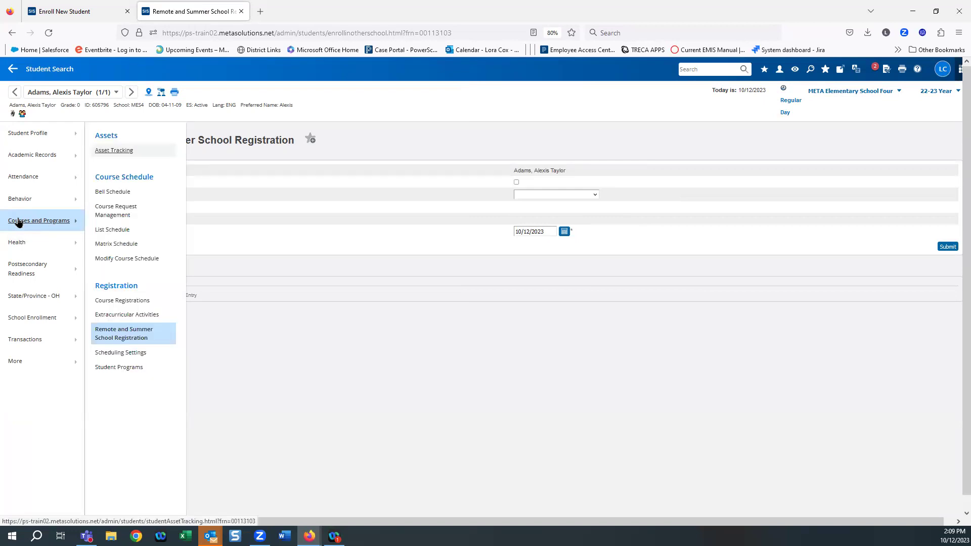
left_click(28, 318)
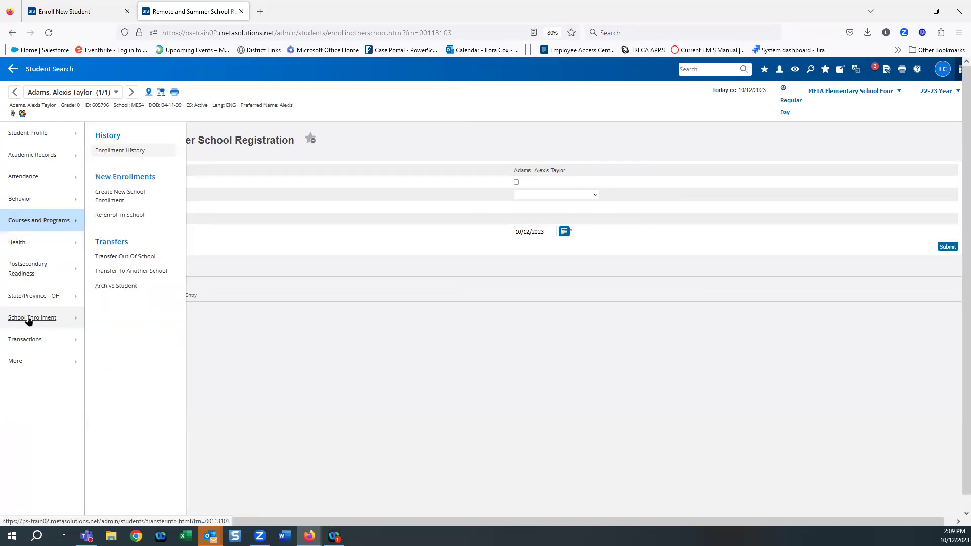
left_click(133, 257)
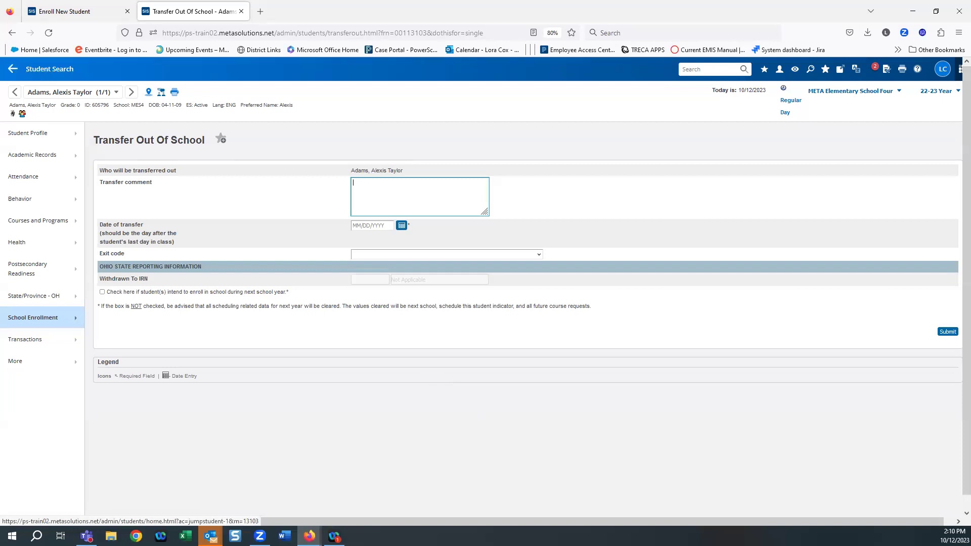
left_click(34, 70)
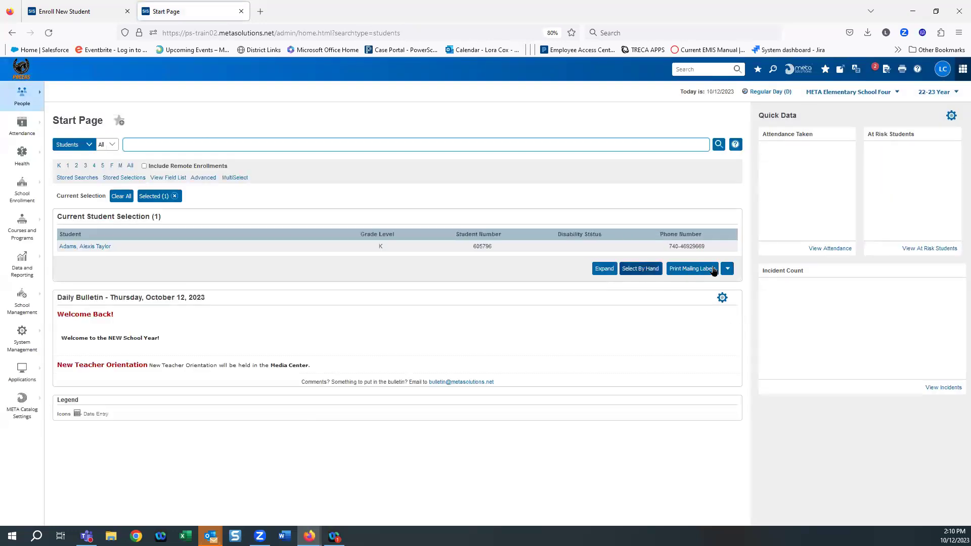
Step: Choose Mass Transfer Out of School from the Actions list beside Print Mailing Labels for the selected kindergartner
left_click(728, 270)
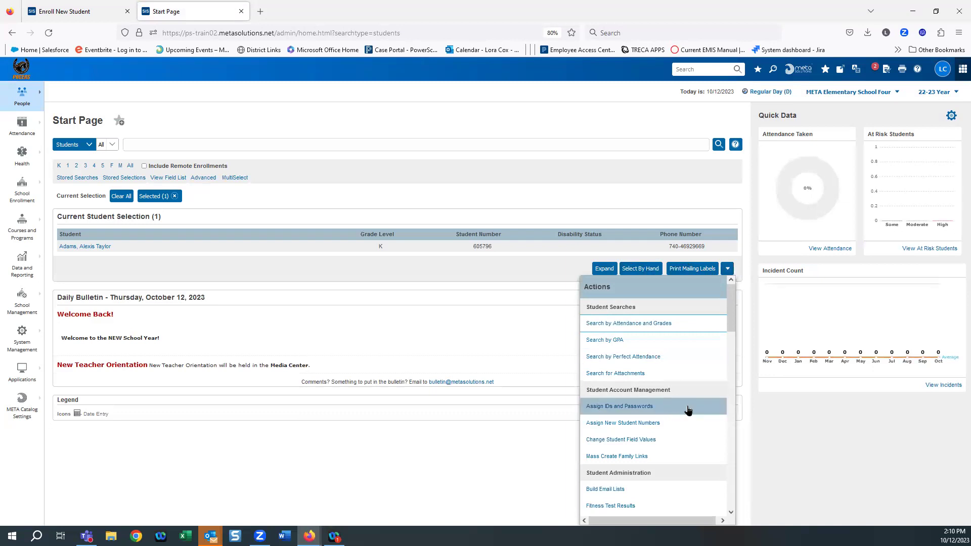
scroll(689, 412, "down", 3)
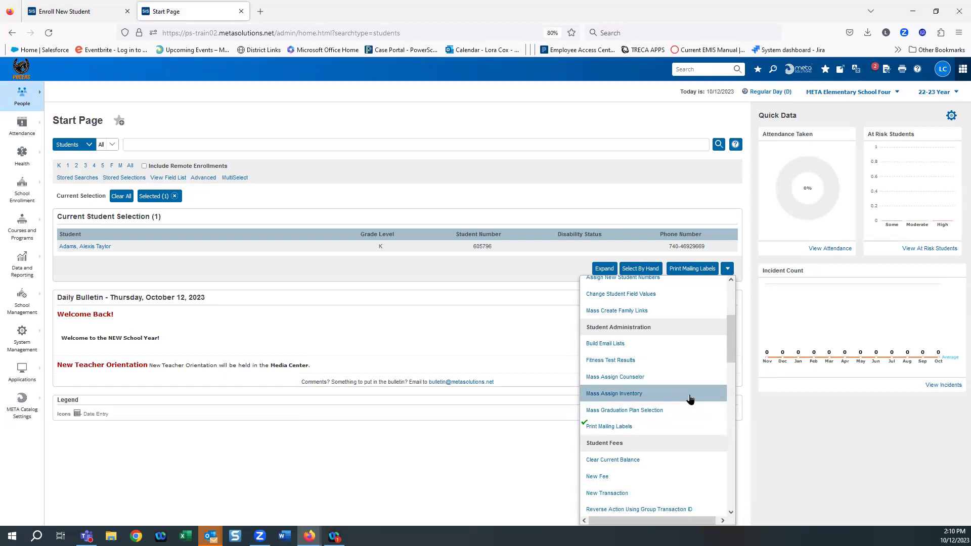
scroll(692, 400, "down", 2)
scroll(690, 400, "down", 2)
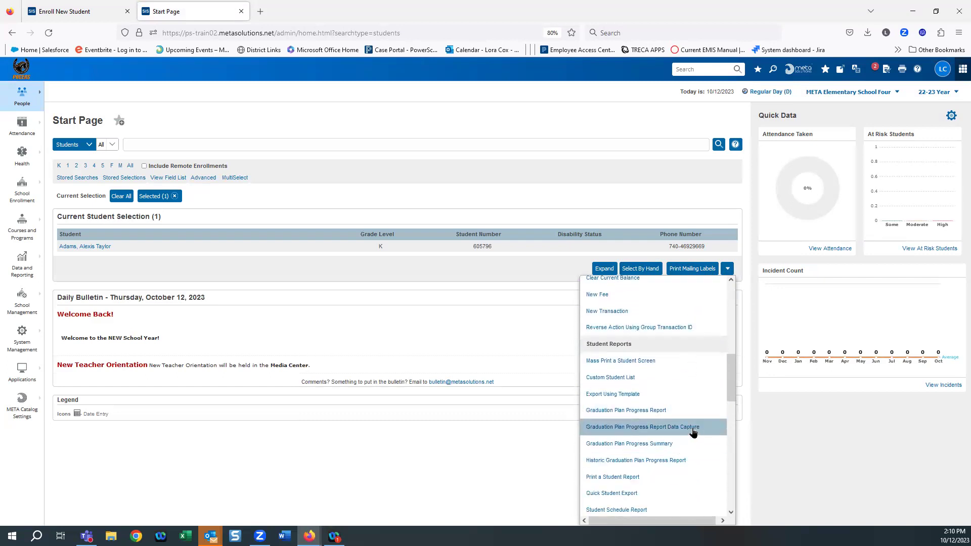
scroll(691, 436, "down", 3)
scroll(693, 432, "down", 2)
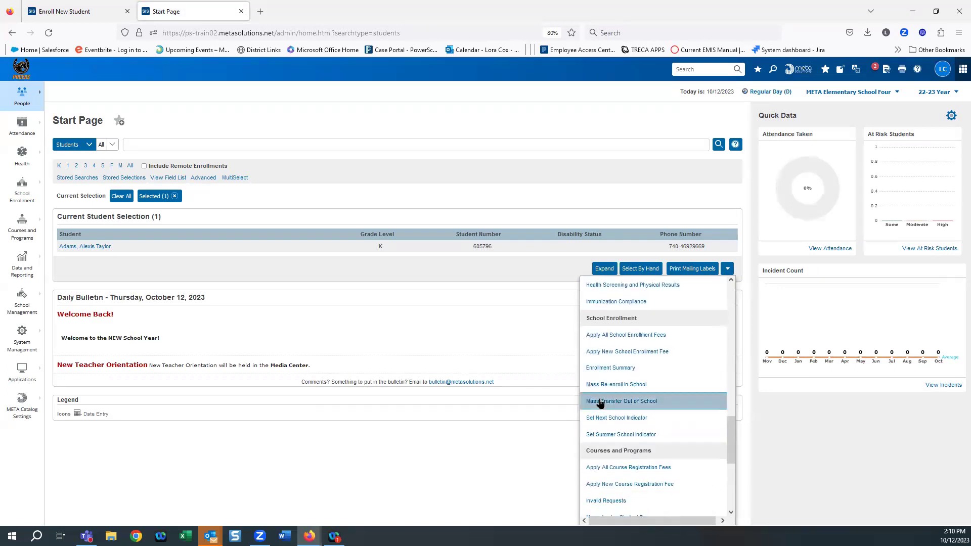
left_click(601, 402)
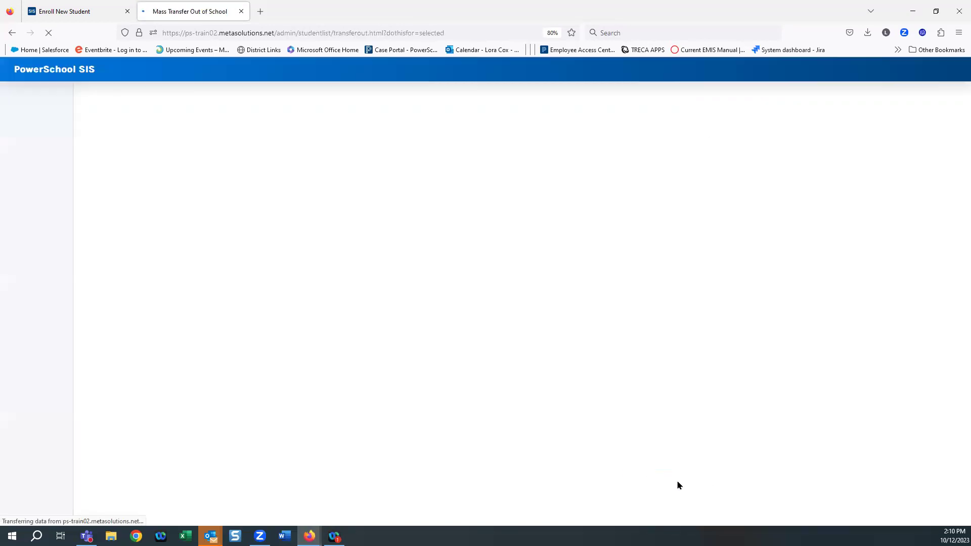